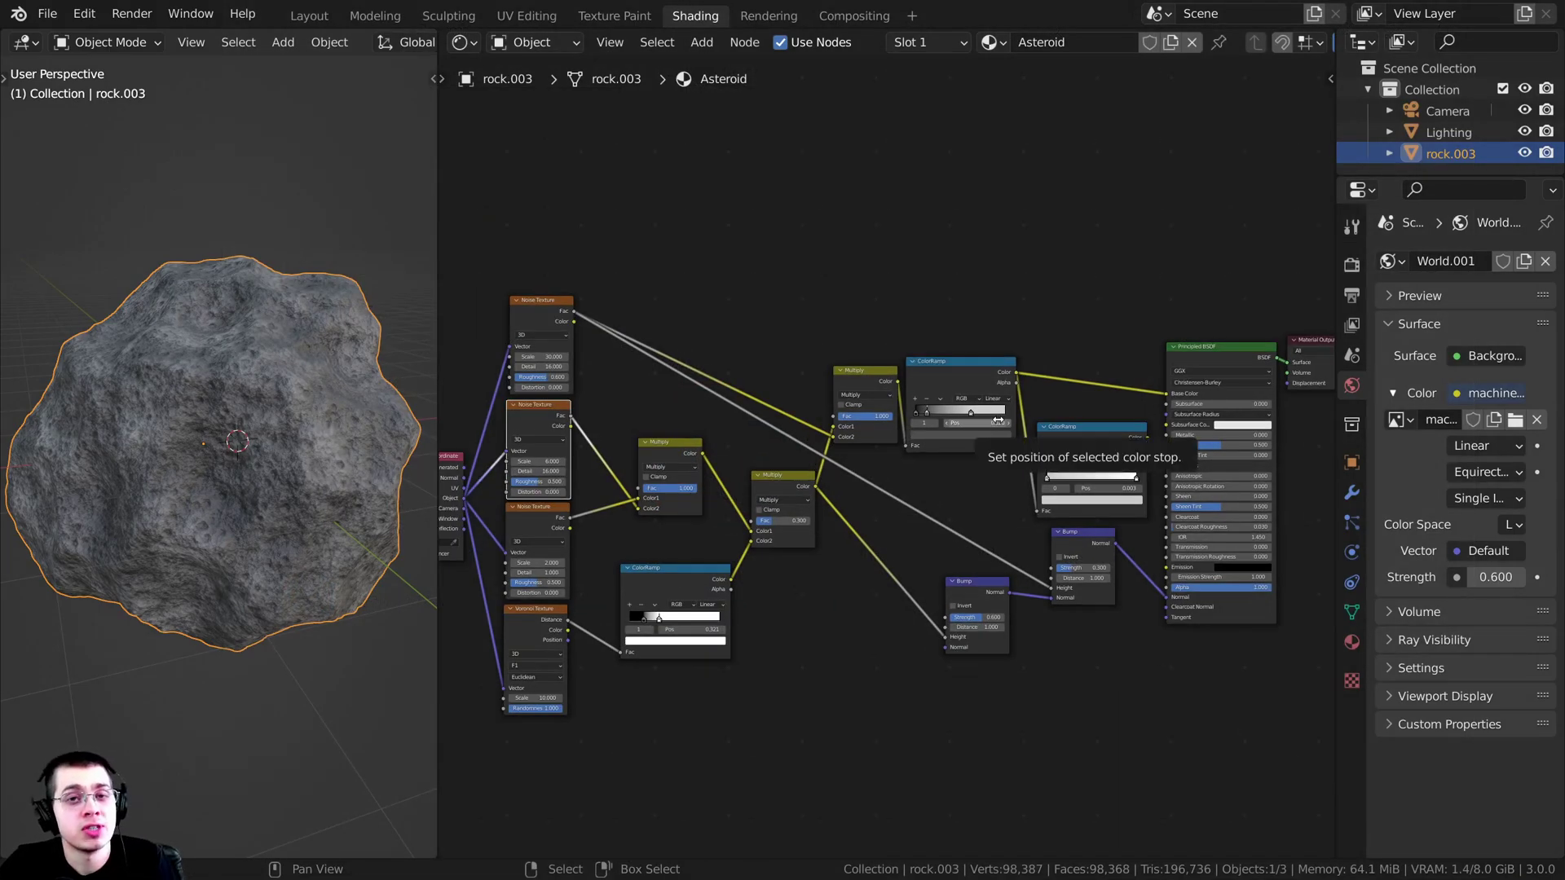
Step: Examine the Asteroid material's node network, from the noise and Voronoi textures through the Multiply, ColorRamp and Bump nodes to the shader
scroll(833, 469, up, 2)
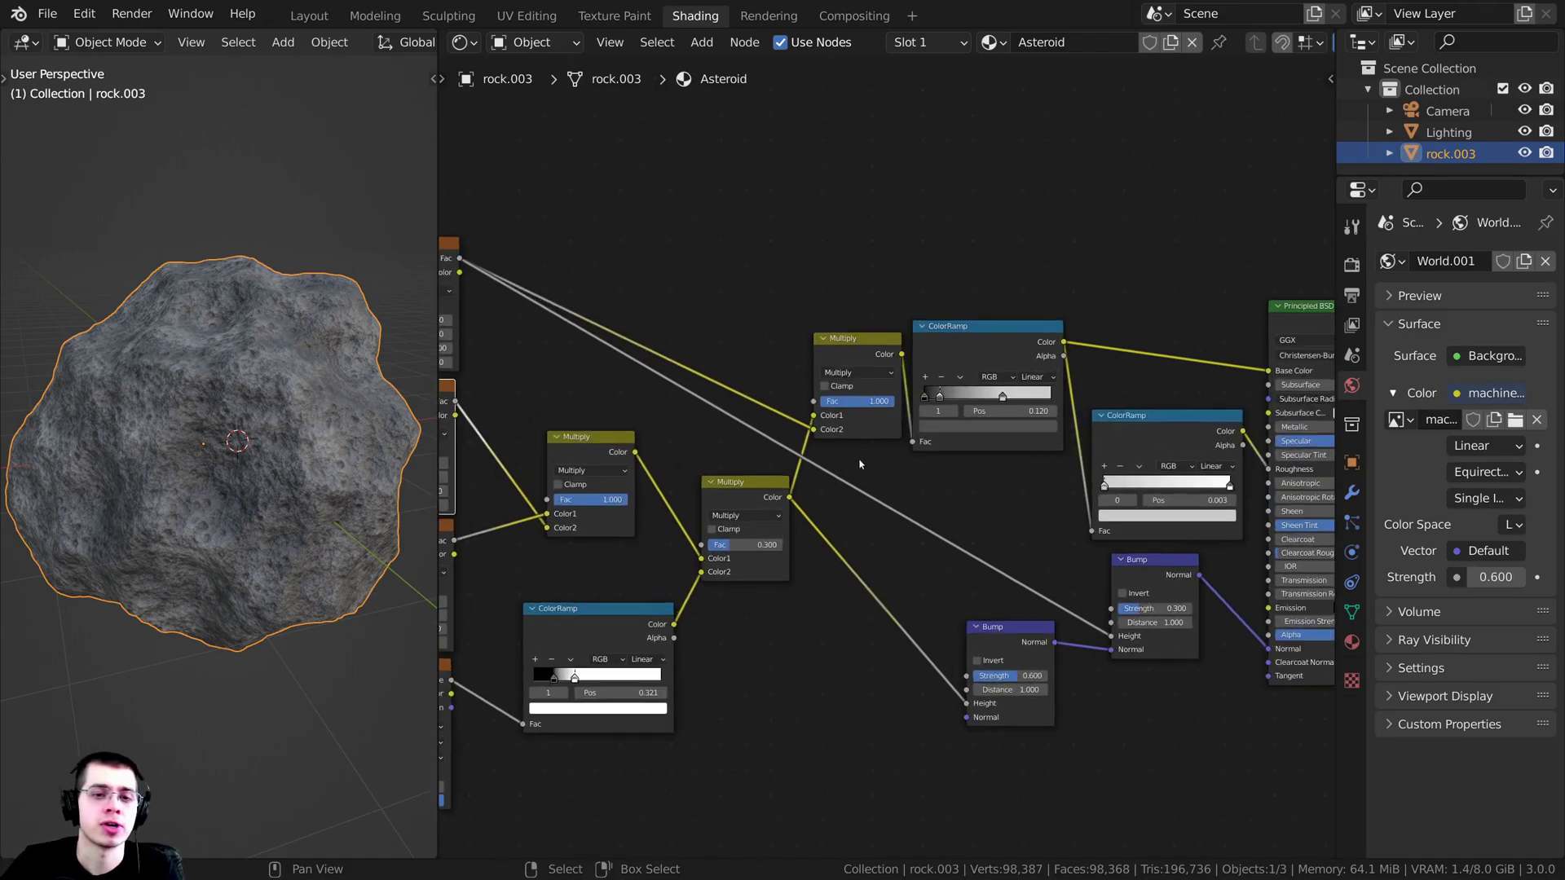
drag(859, 352, 856, 369)
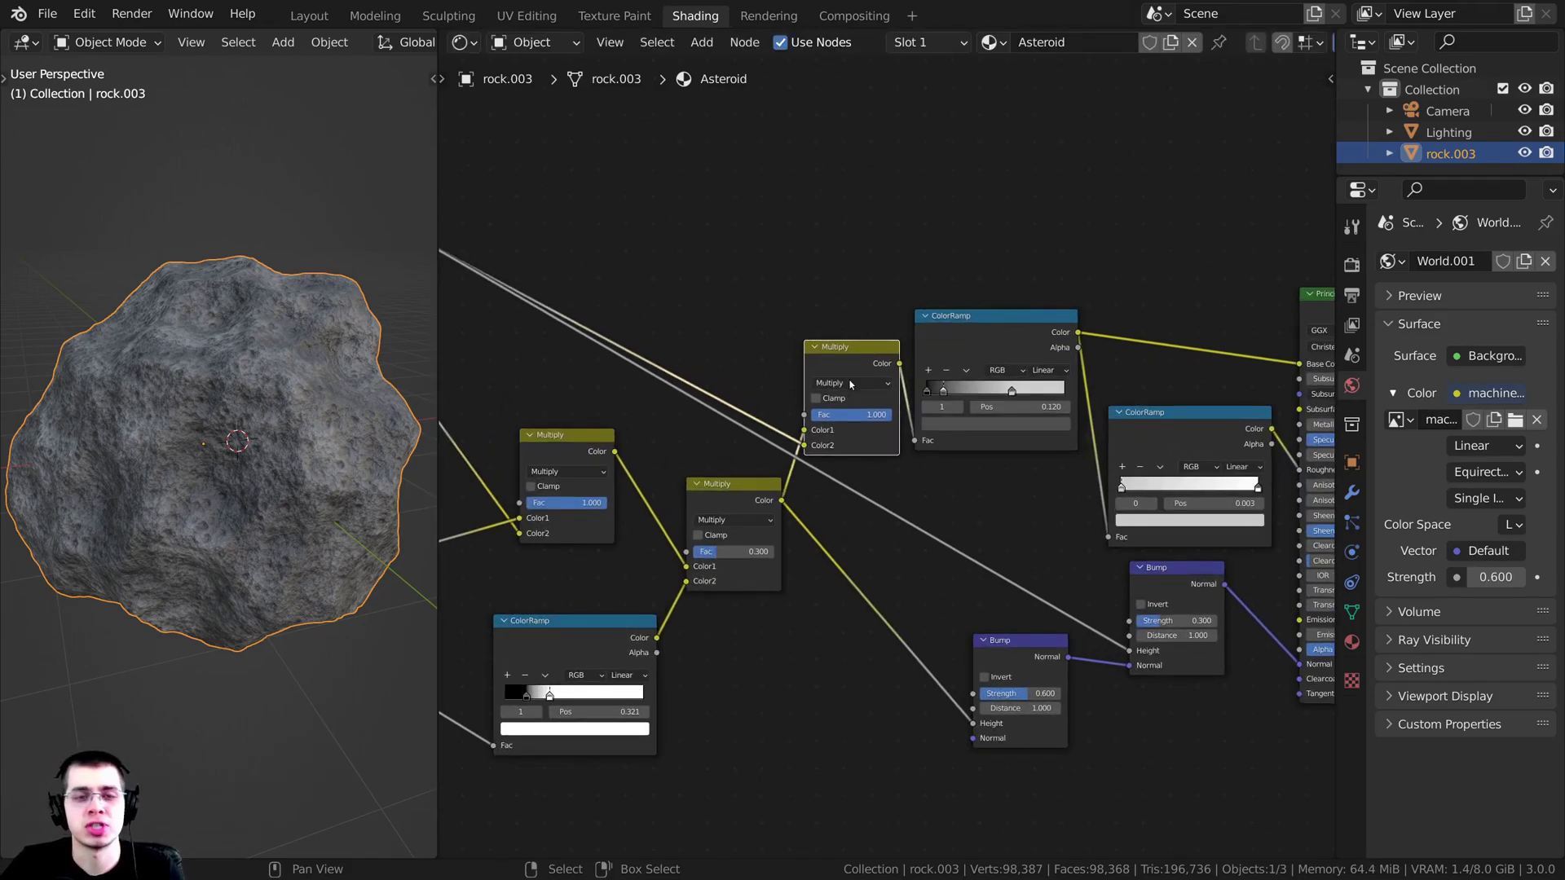
scroll(945, 349, up, 1)
drag(945, 348, 952, 349)
scroll(733, 342, down, 2)
middle_drag(733, 342, 1127, 257)
scroll(783, 471, up, 1)
scroll(905, 470, up, 1)
middle_drag(929, 467, 810, 499)
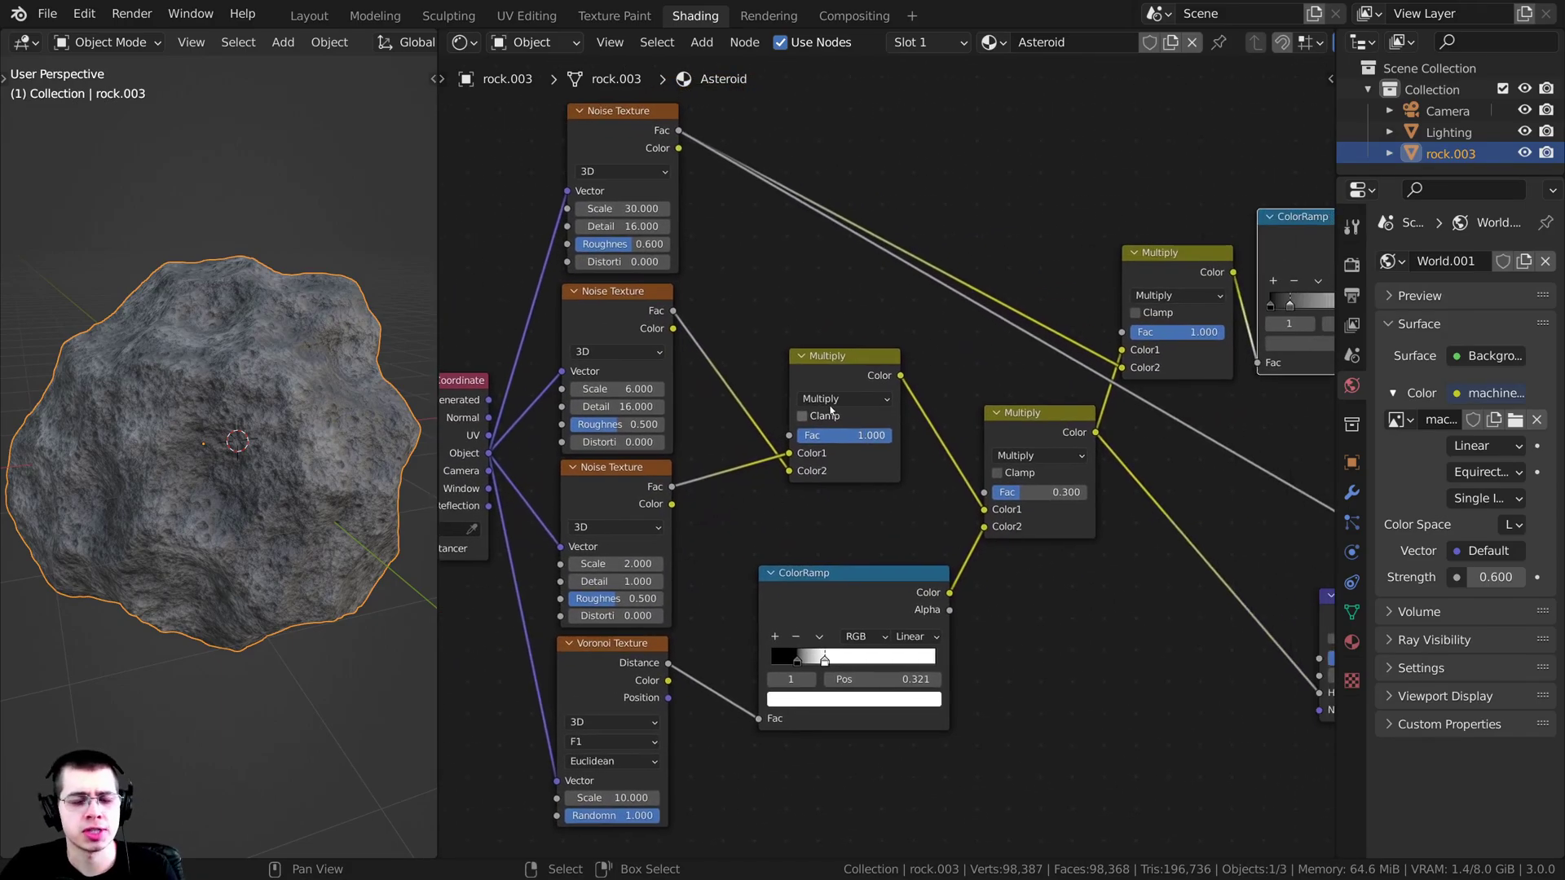
middle_drag(828, 409, 762, 415)
scroll(795, 432, down, 1)
scroll(848, 445, down, 1)
middle_drag(848, 445, 821, 445)
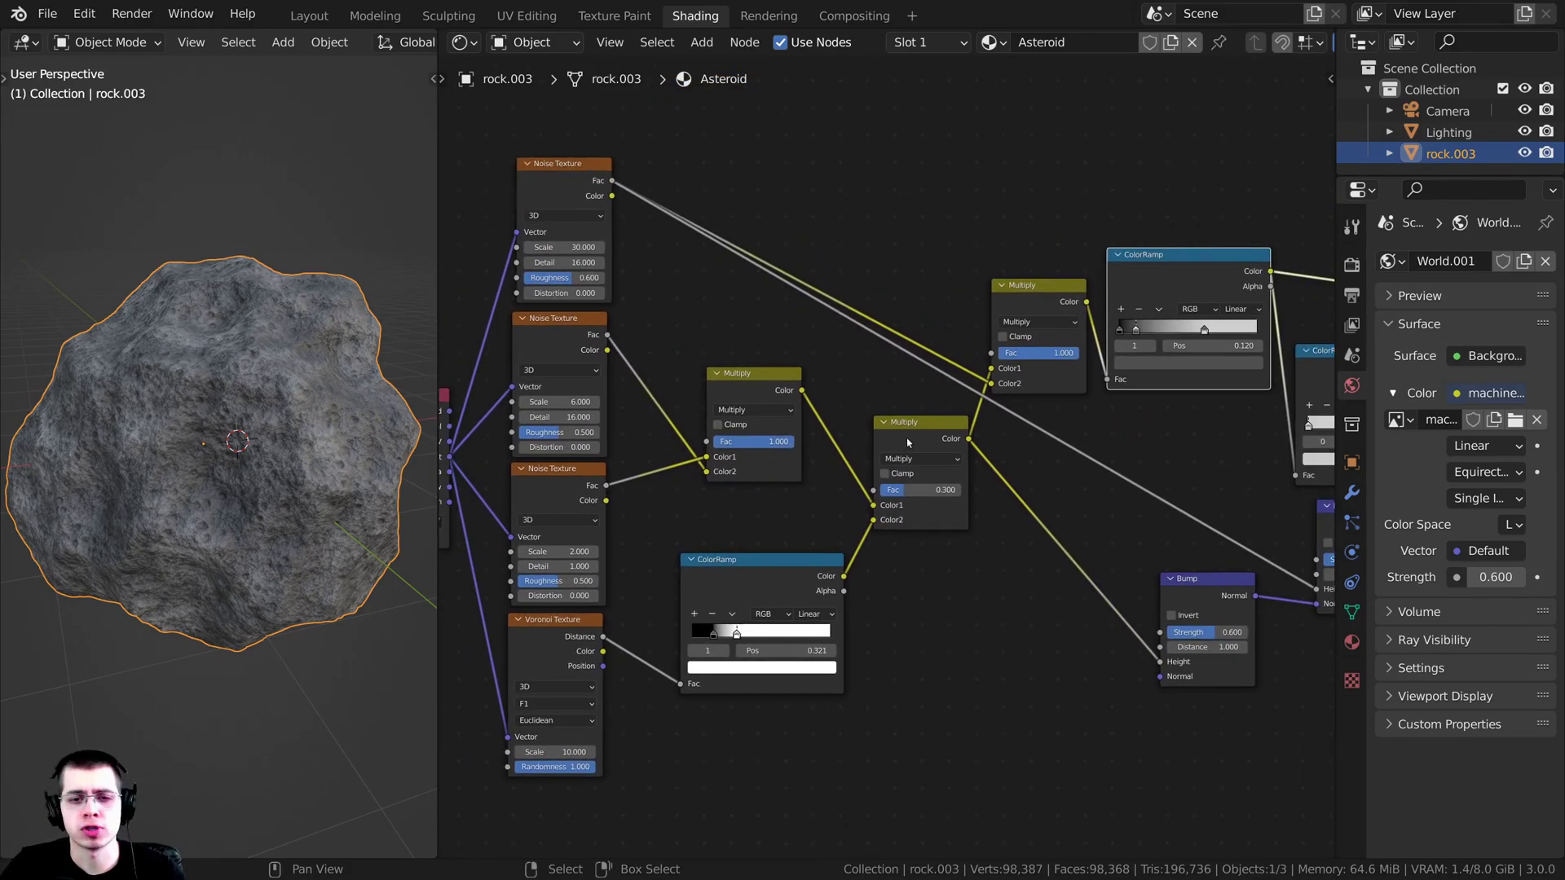
drag(908, 429, 902, 472)
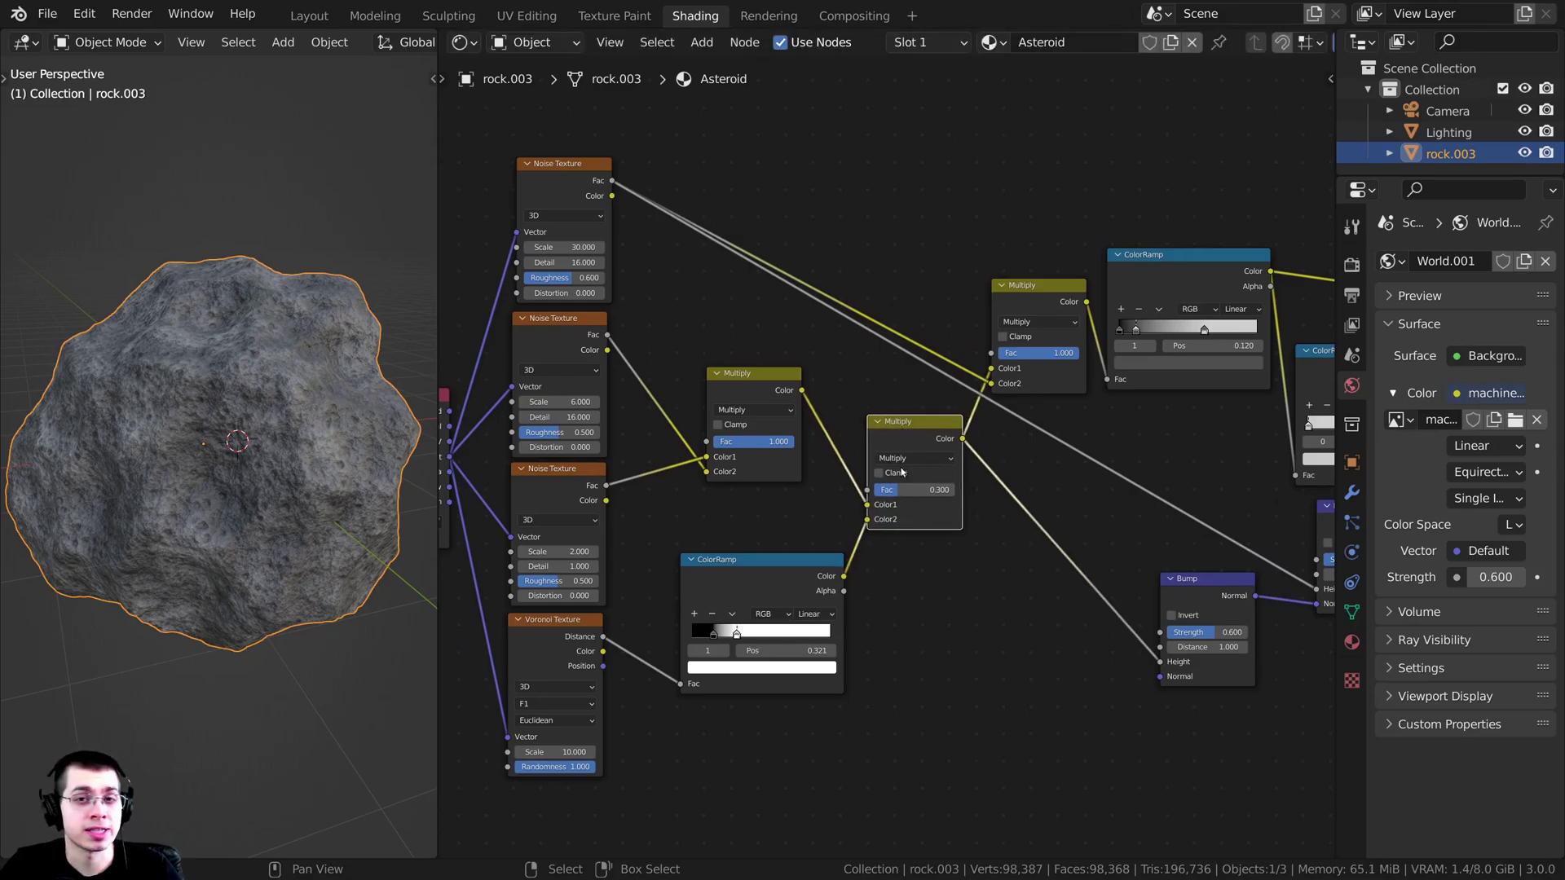
drag(792, 569, 785, 559)
middle_drag(942, 517, 842, 524)
scroll(913, 513, down, 3)
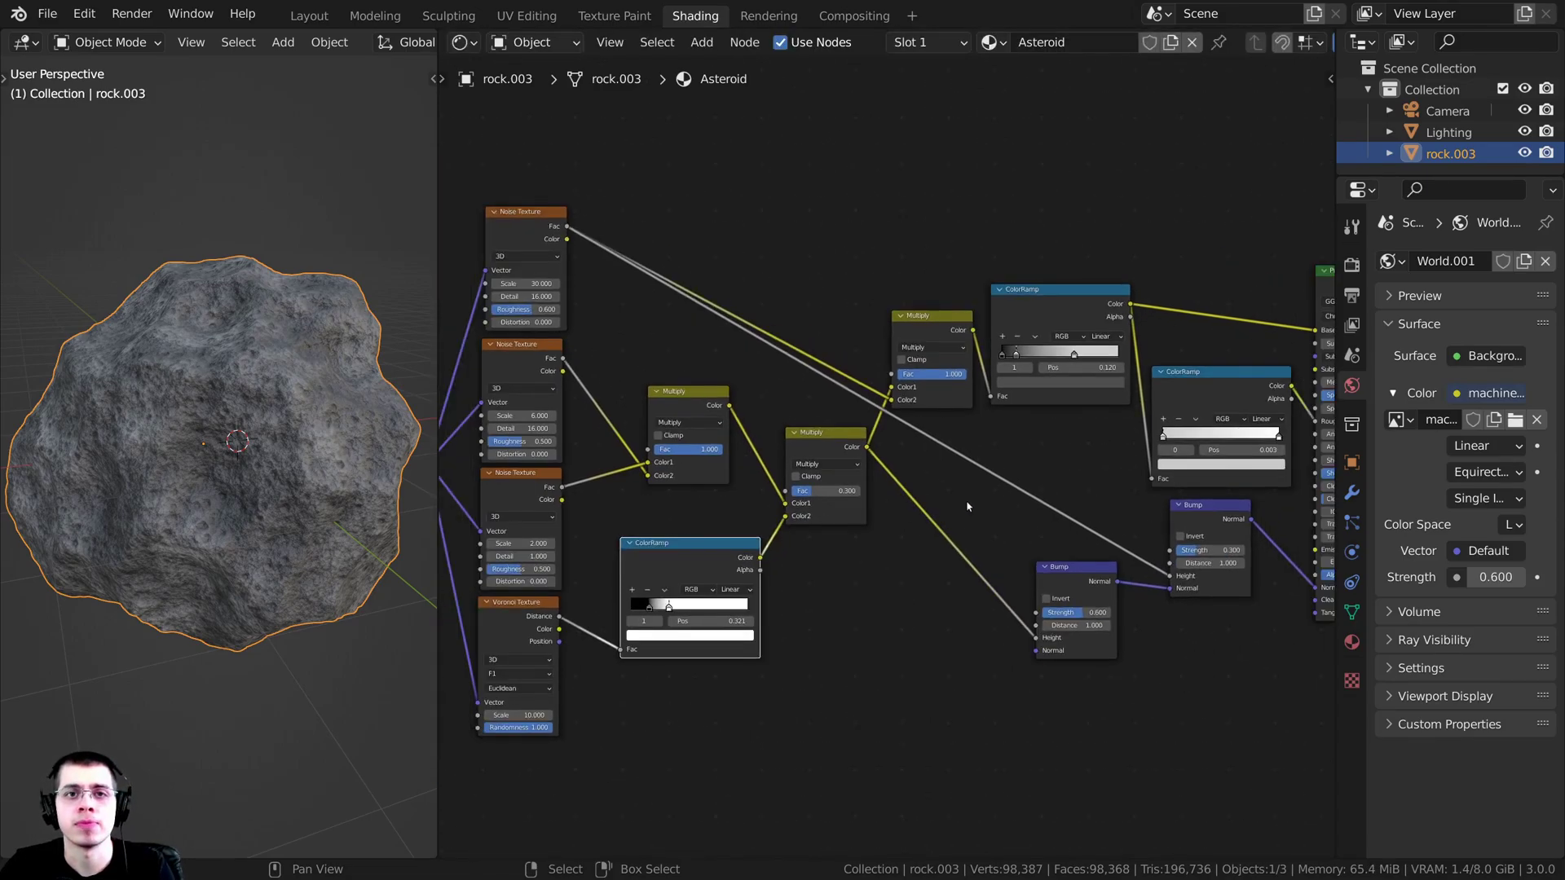
scroll(269, 534, up, 1)
middle_drag(256, 539, 319, 527)
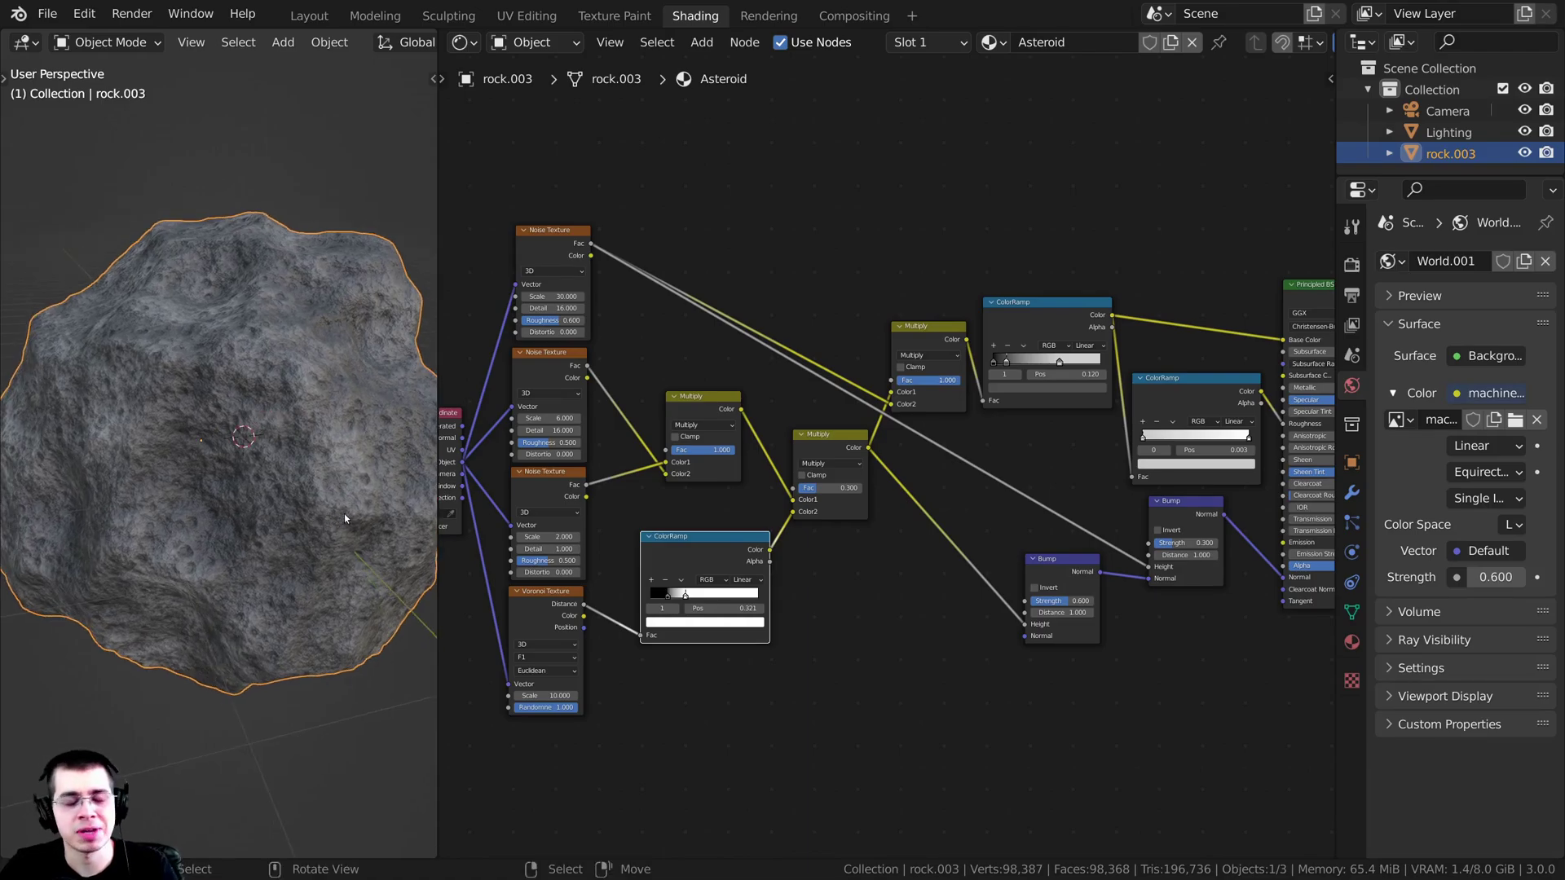
scroll(921, 530, down, 4)
scroll(927, 523, up, 1)
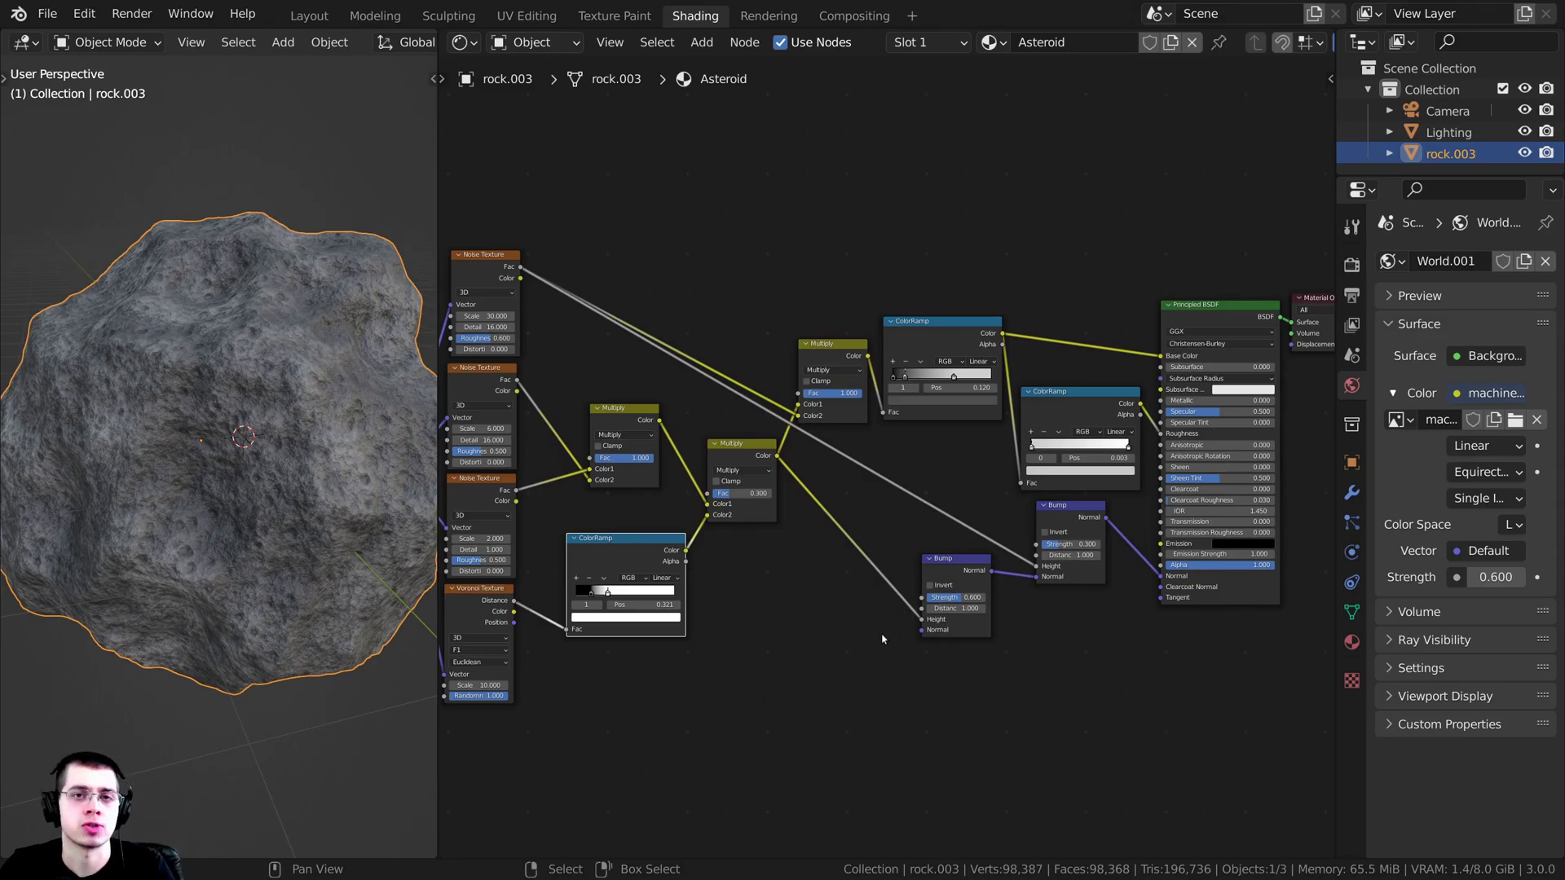
key(Home)
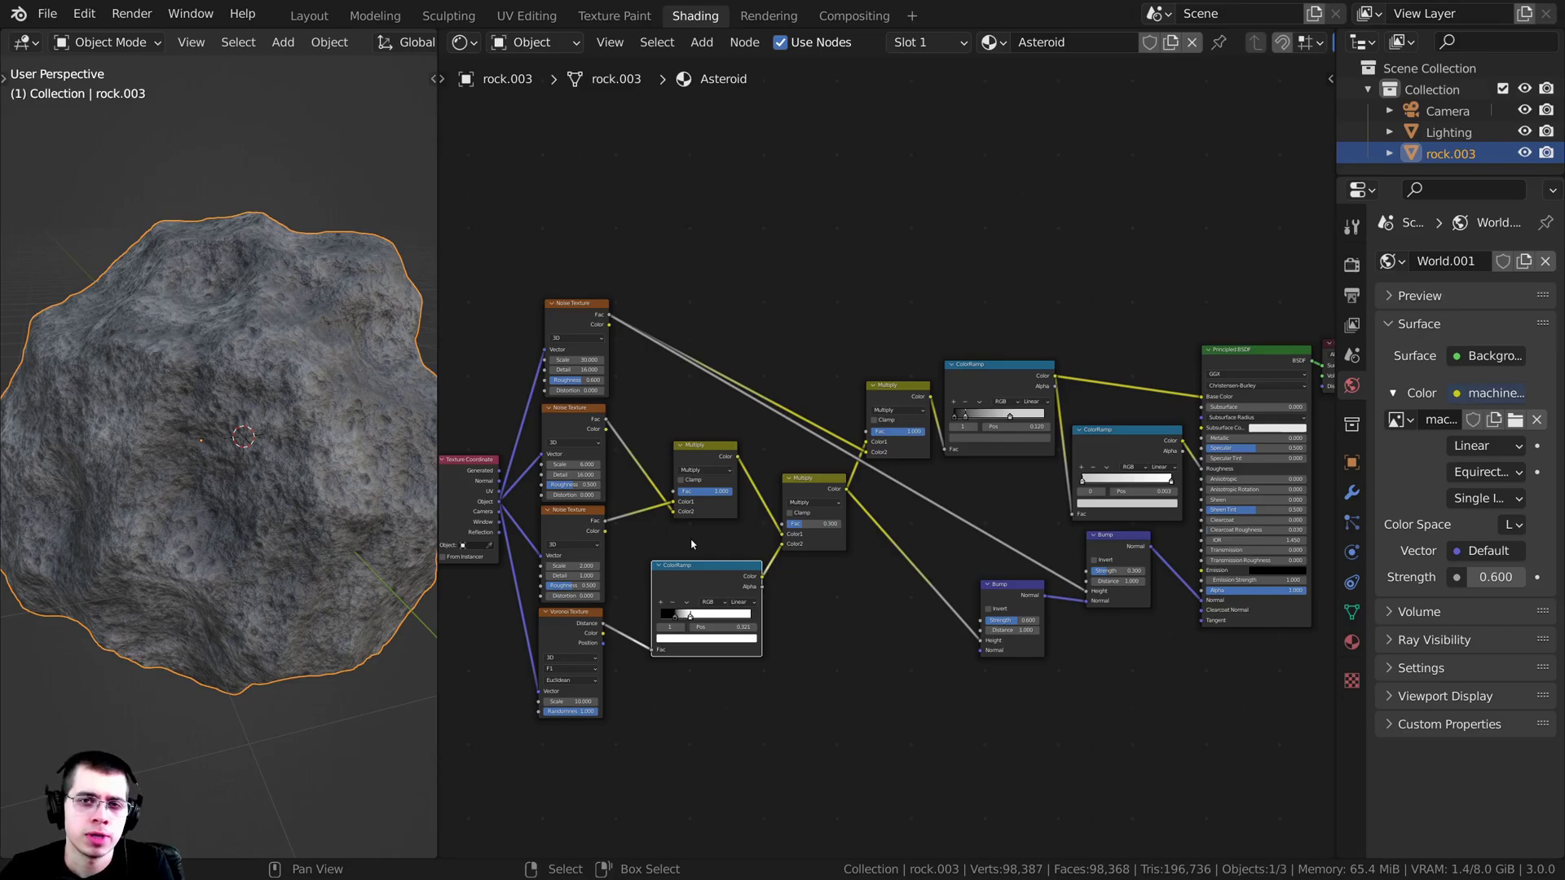
Step: Inspect the rock's surface from several angles in the rendered preview
middle_drag(267, 552, 299, 378)
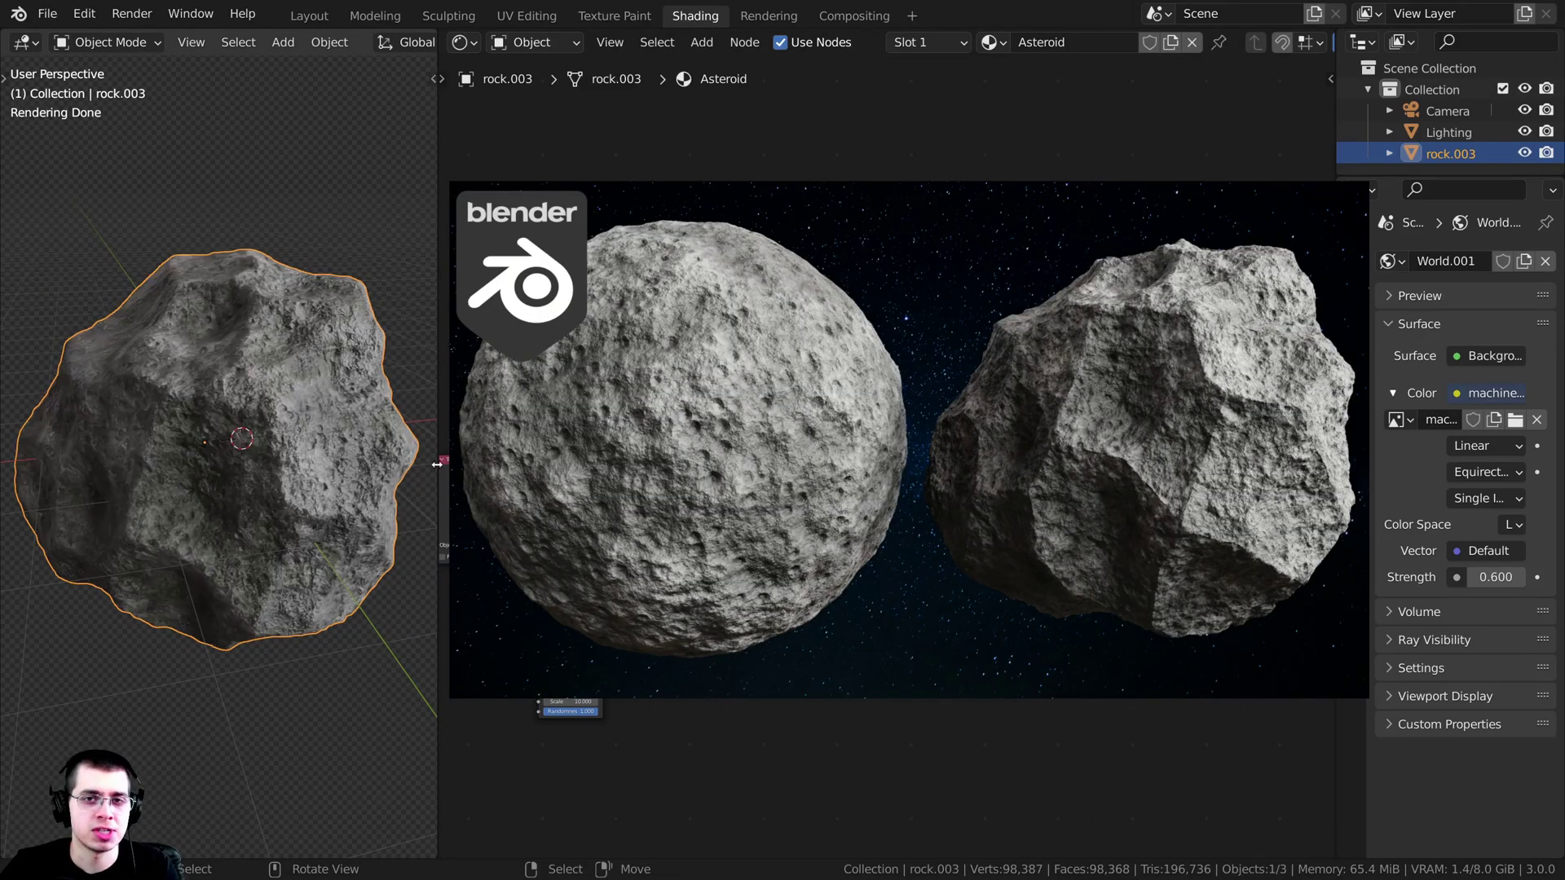
middle_drag(306, 422, 300, 419)
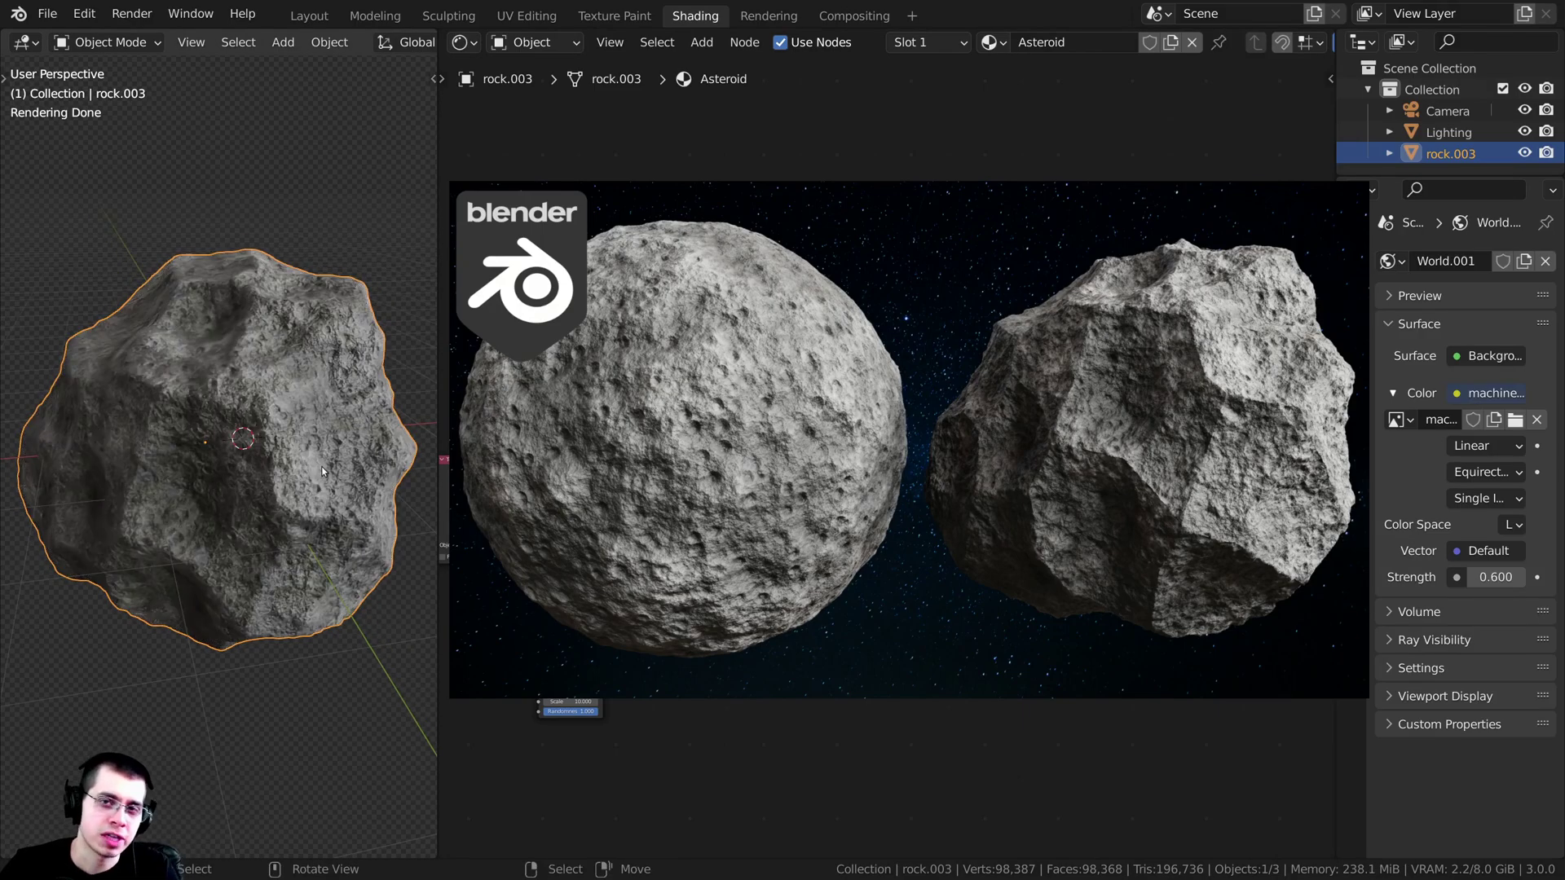
middle_drag(369, 493, 318, 517)
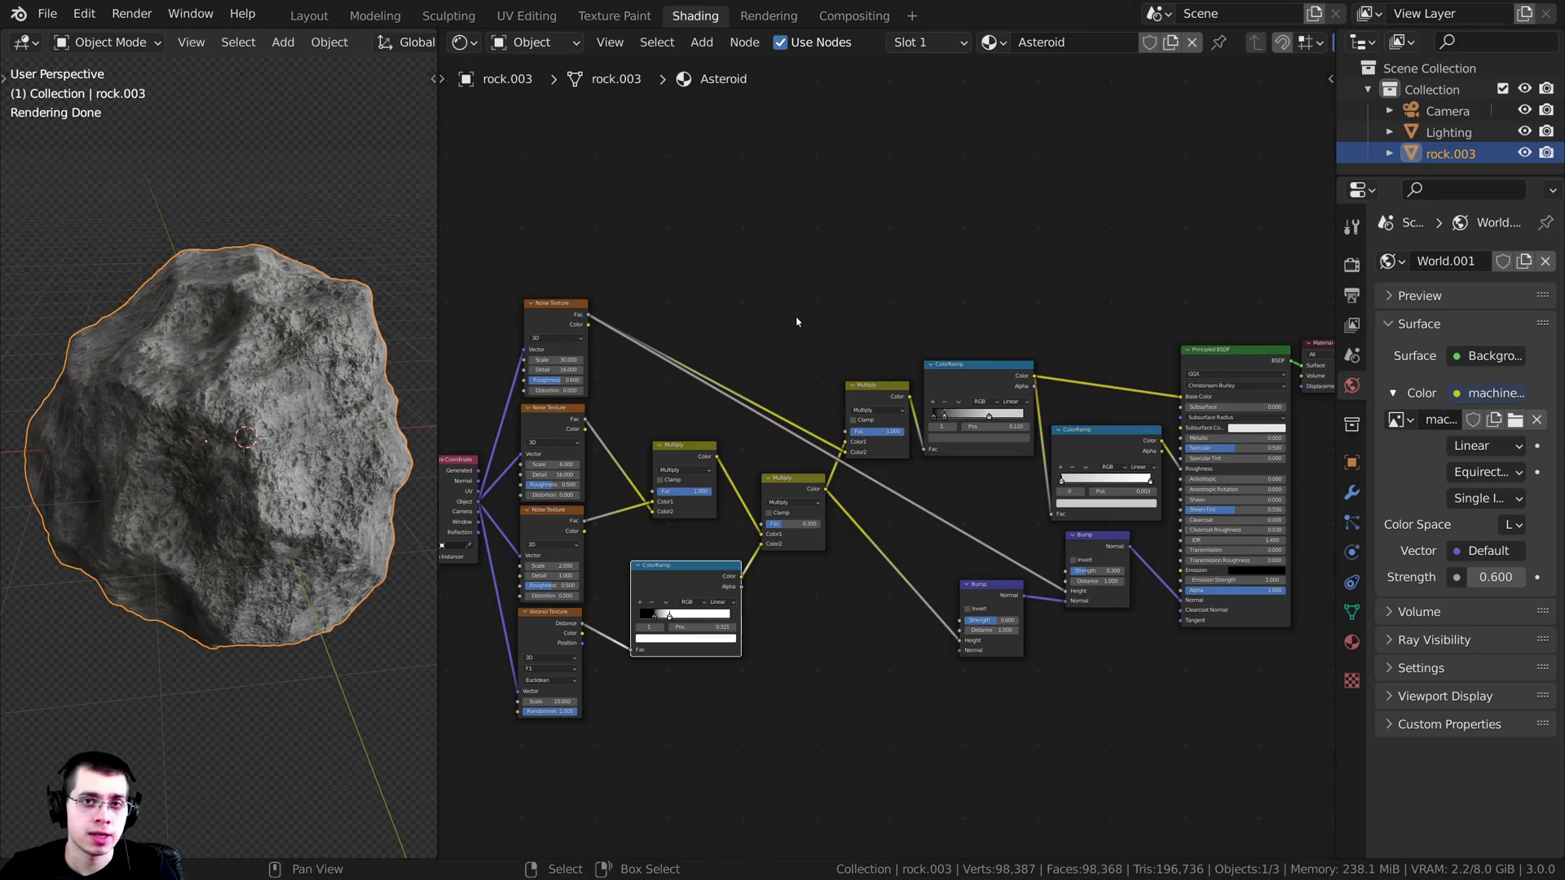
Step: Add an Image Texture node to the Asteroid material, placed unconnected above the Principled BSDF node
scroll(792, 318, up, 1)
middle_drag(790, 318, 776, 322)
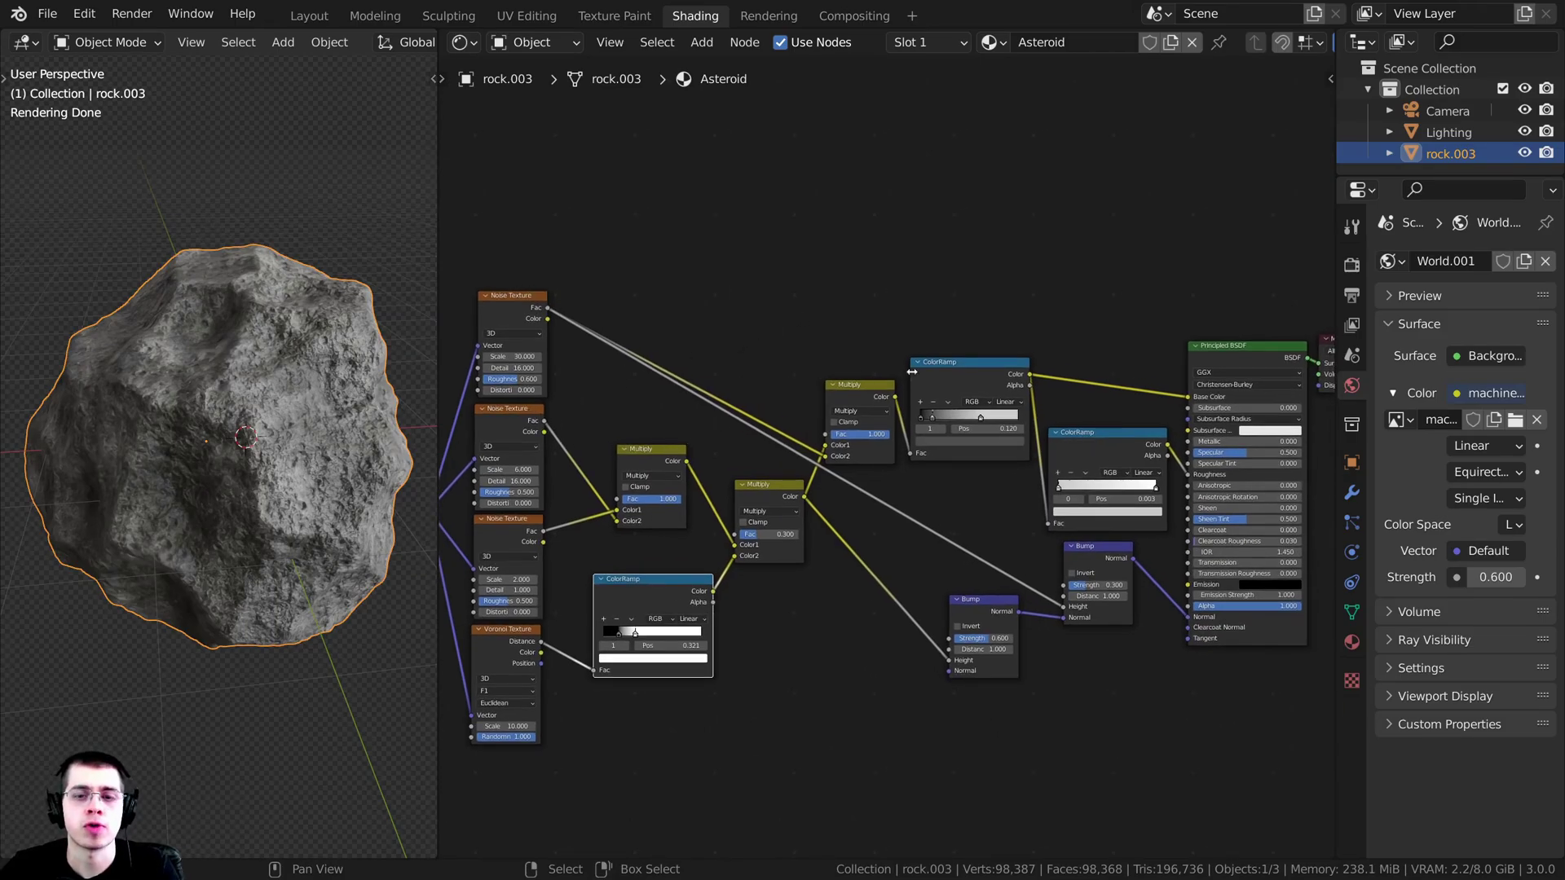
middle_drag(1065, 299, 732, 359)
scroll(803, 353, up, 5)
middle_drag(885, 303, 824, 350)
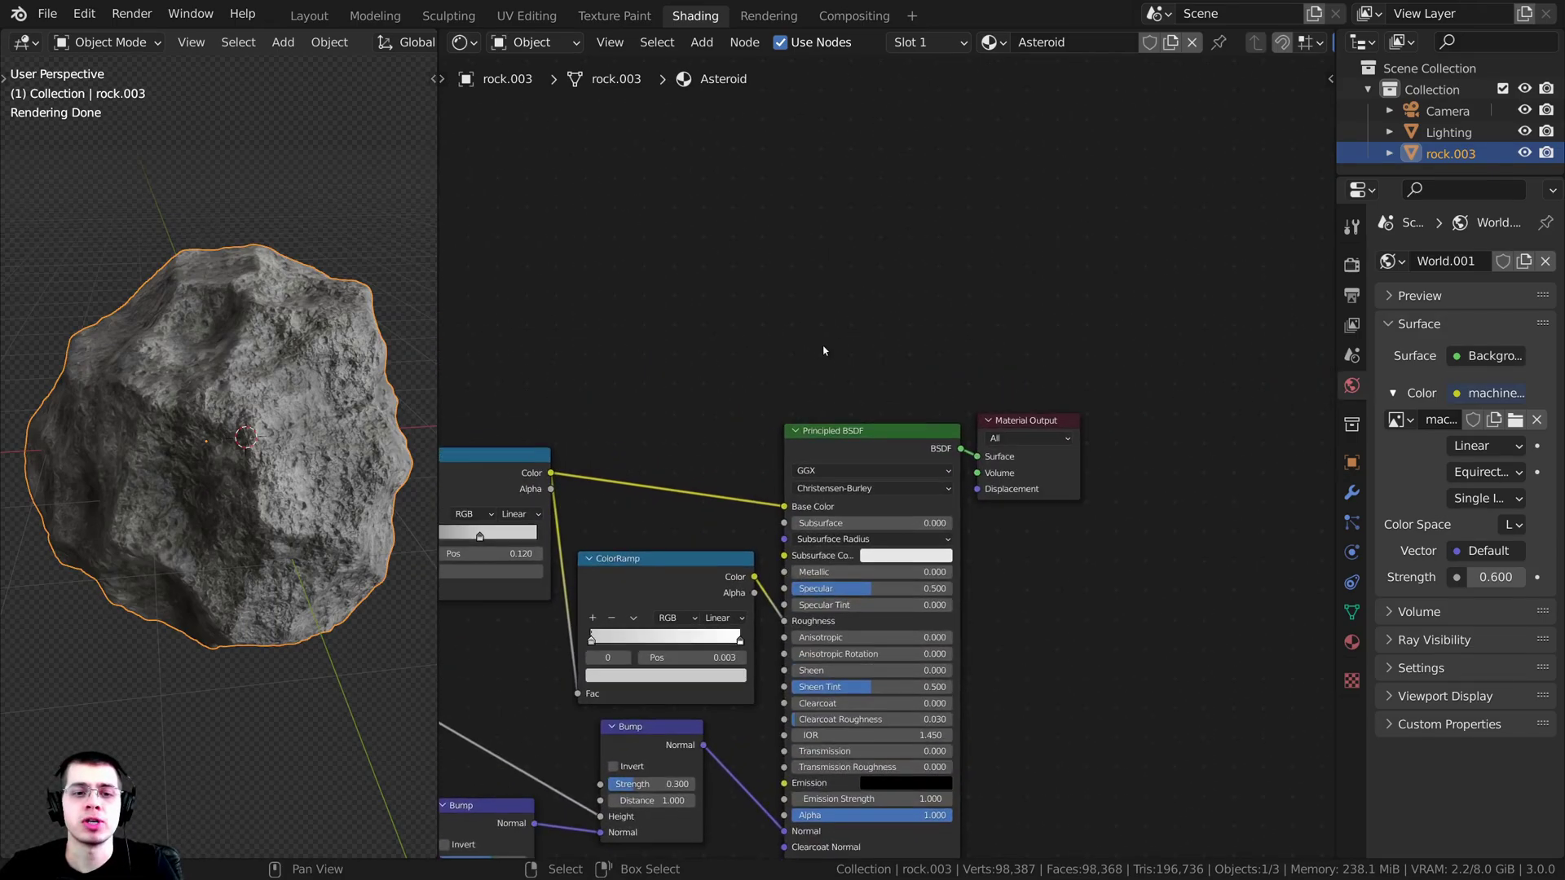
scroll(819, 338, up, 3)
scroll(893, 318, up, 1)
scroll(877, 221, down, 1)
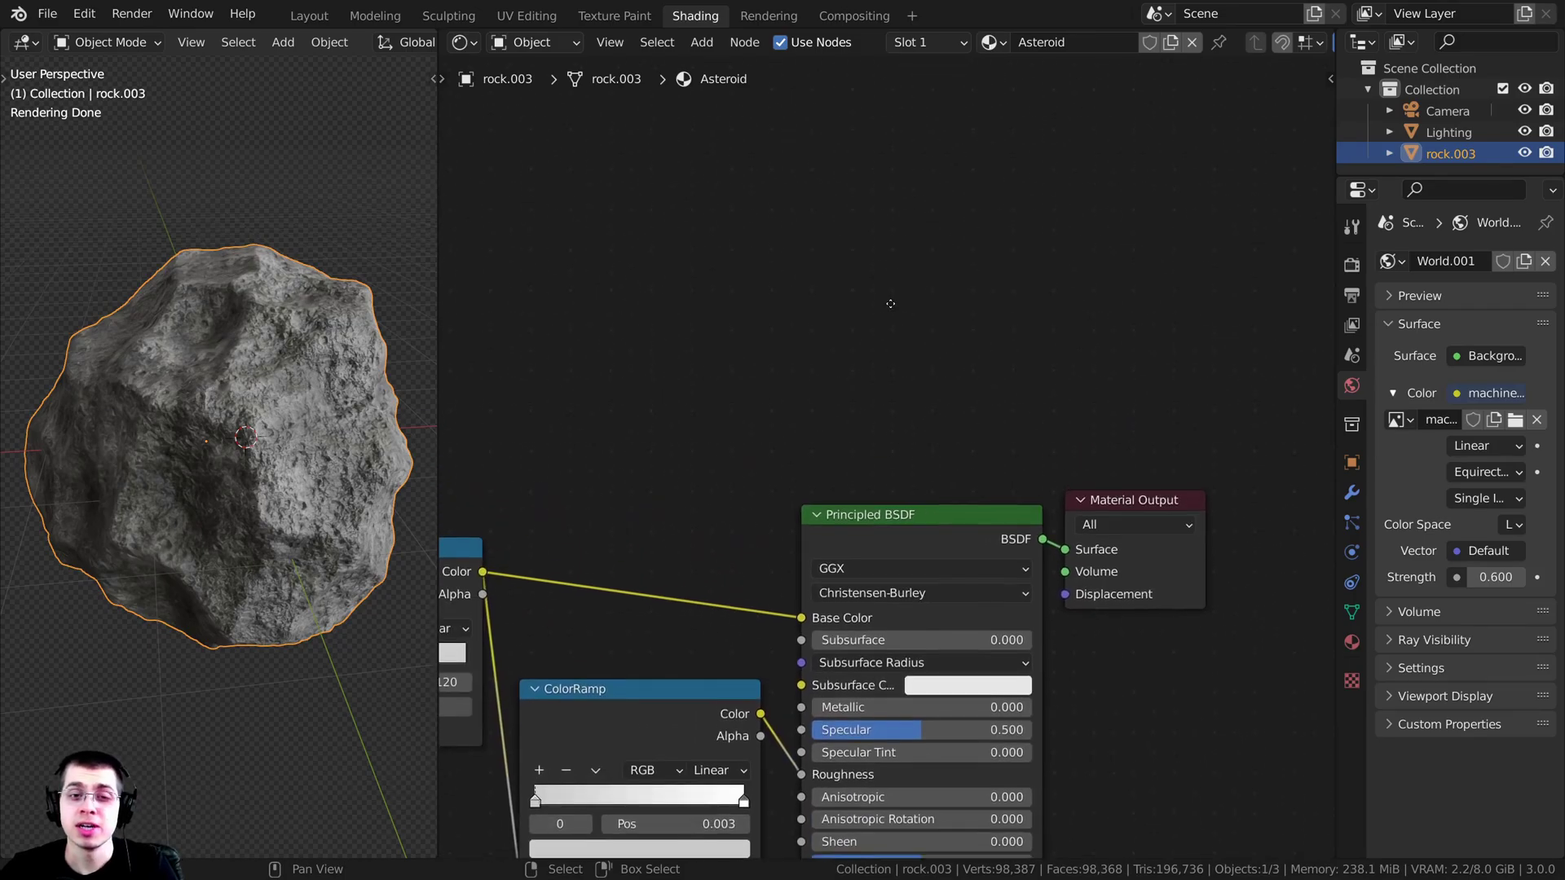
key(shift+a)
click(821, 261)
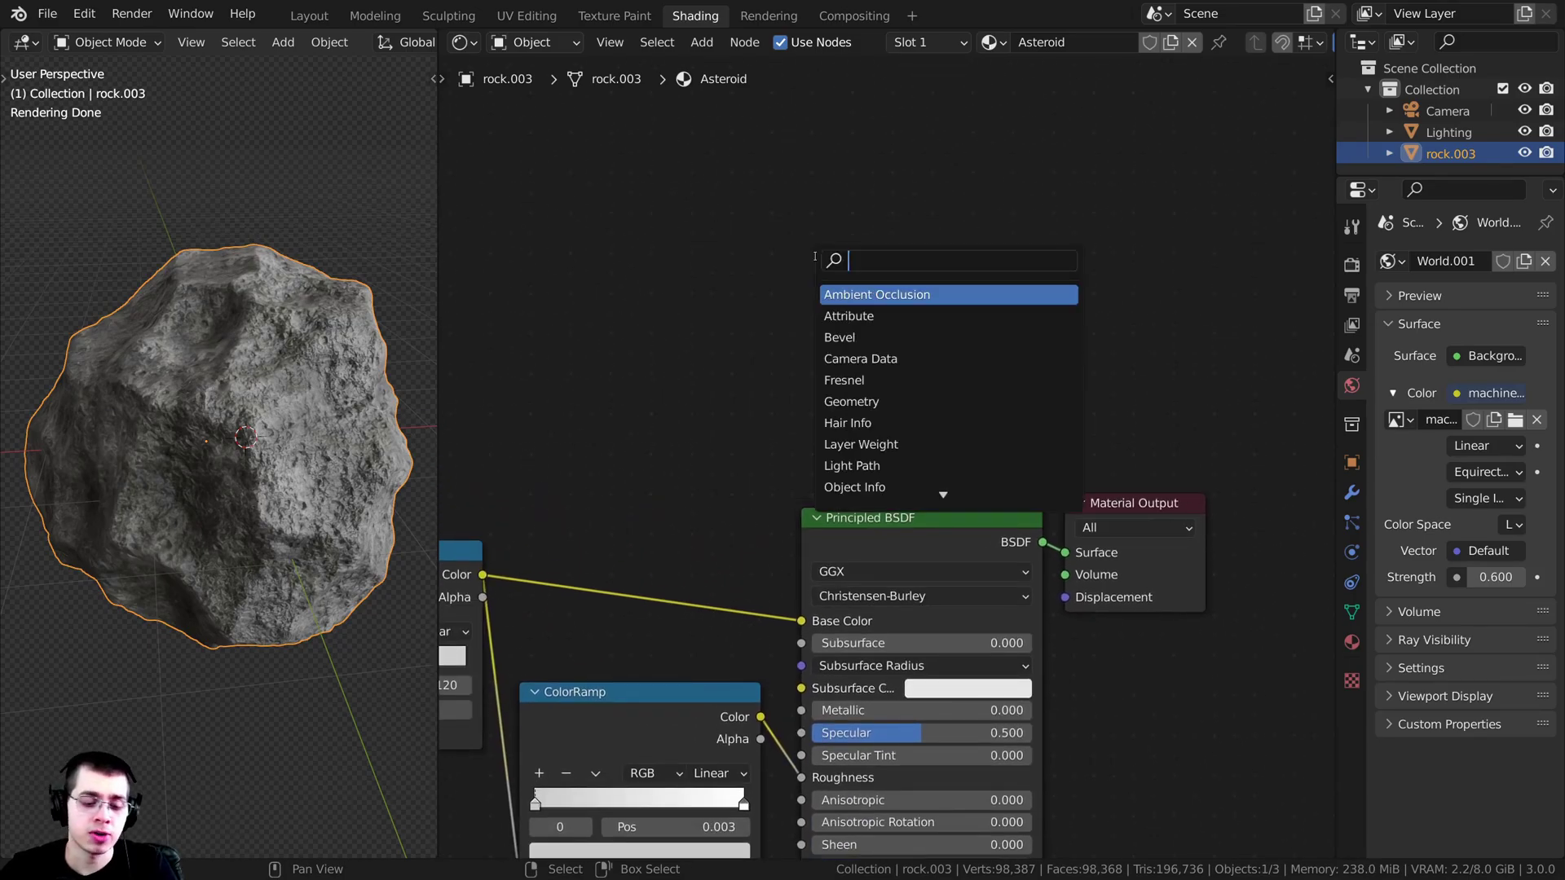
text(ima)
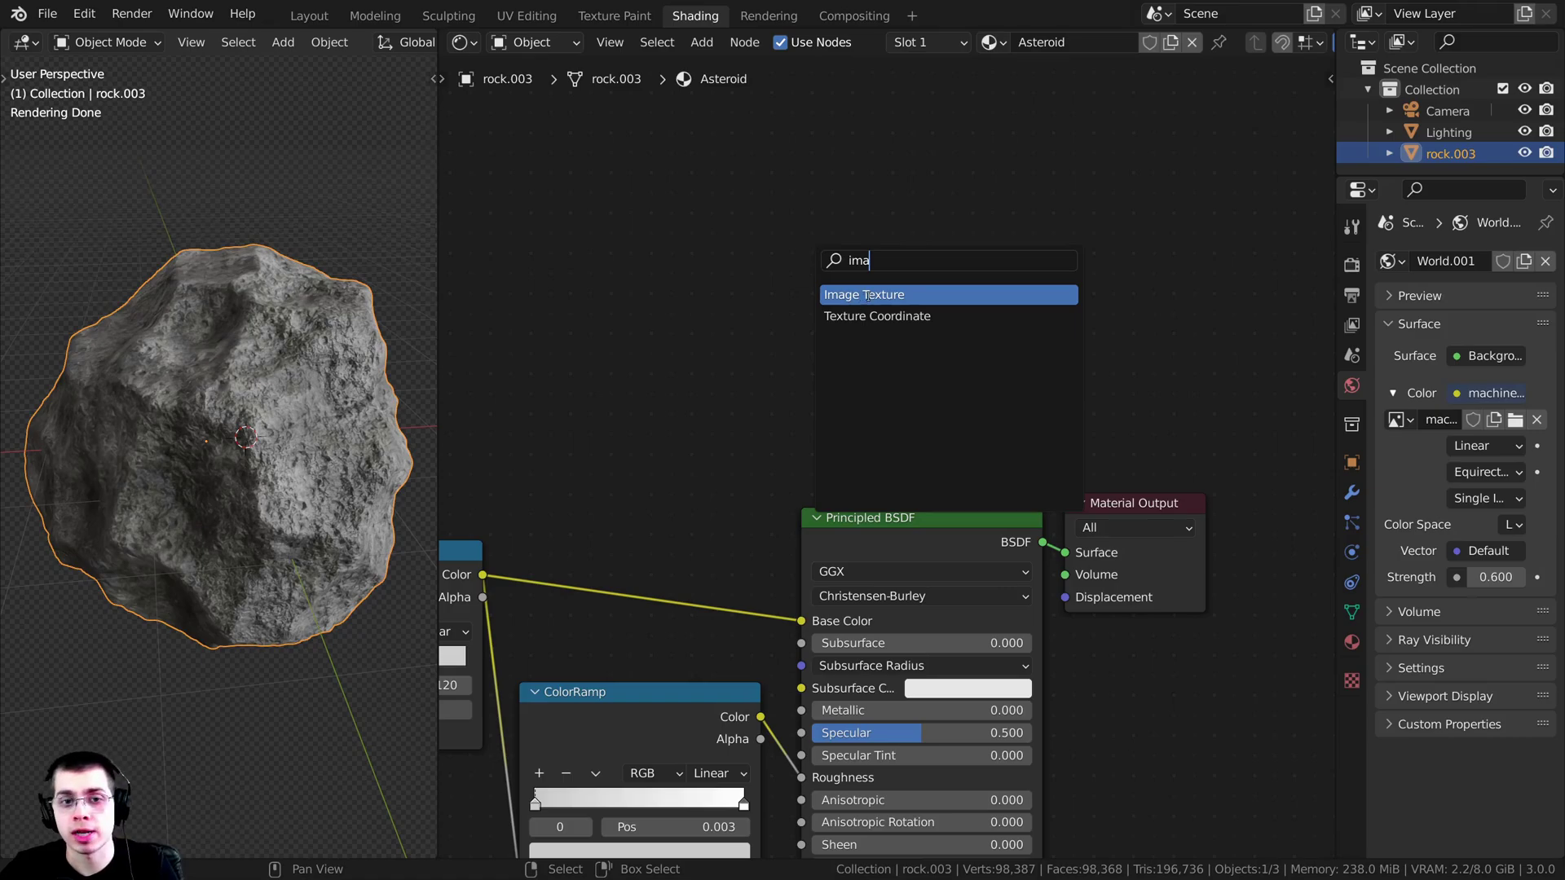
click(867, 295)
click(848, 338)
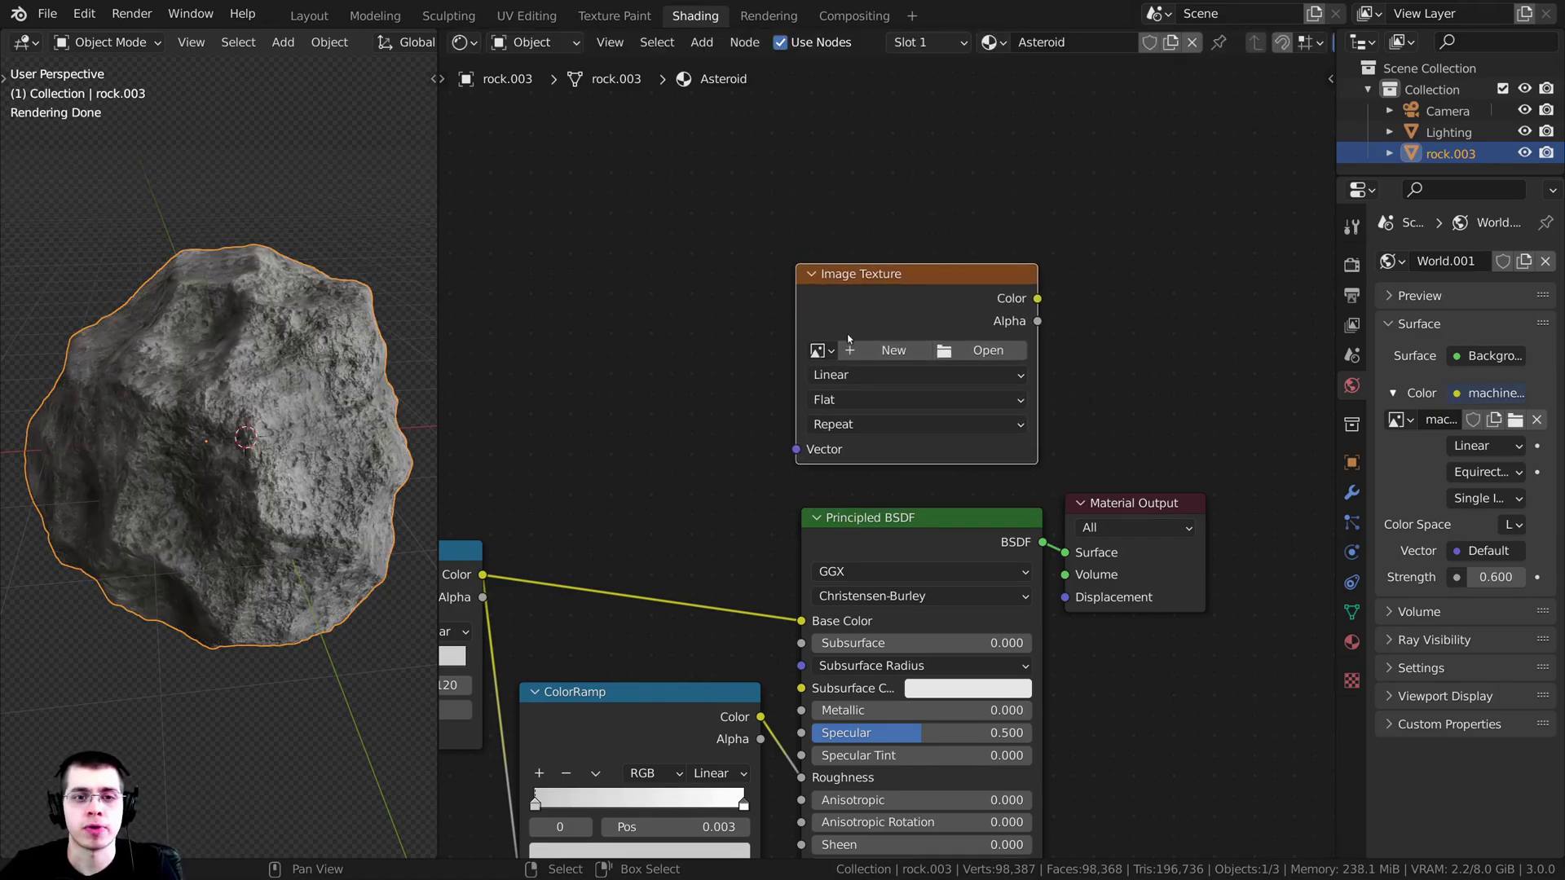
Step: Create a blank 4096 × 4096 px image named Texture Baking in the Image Texture node and align the node above the Principled BSDF
middle_drag(906, 414, 922, 409)
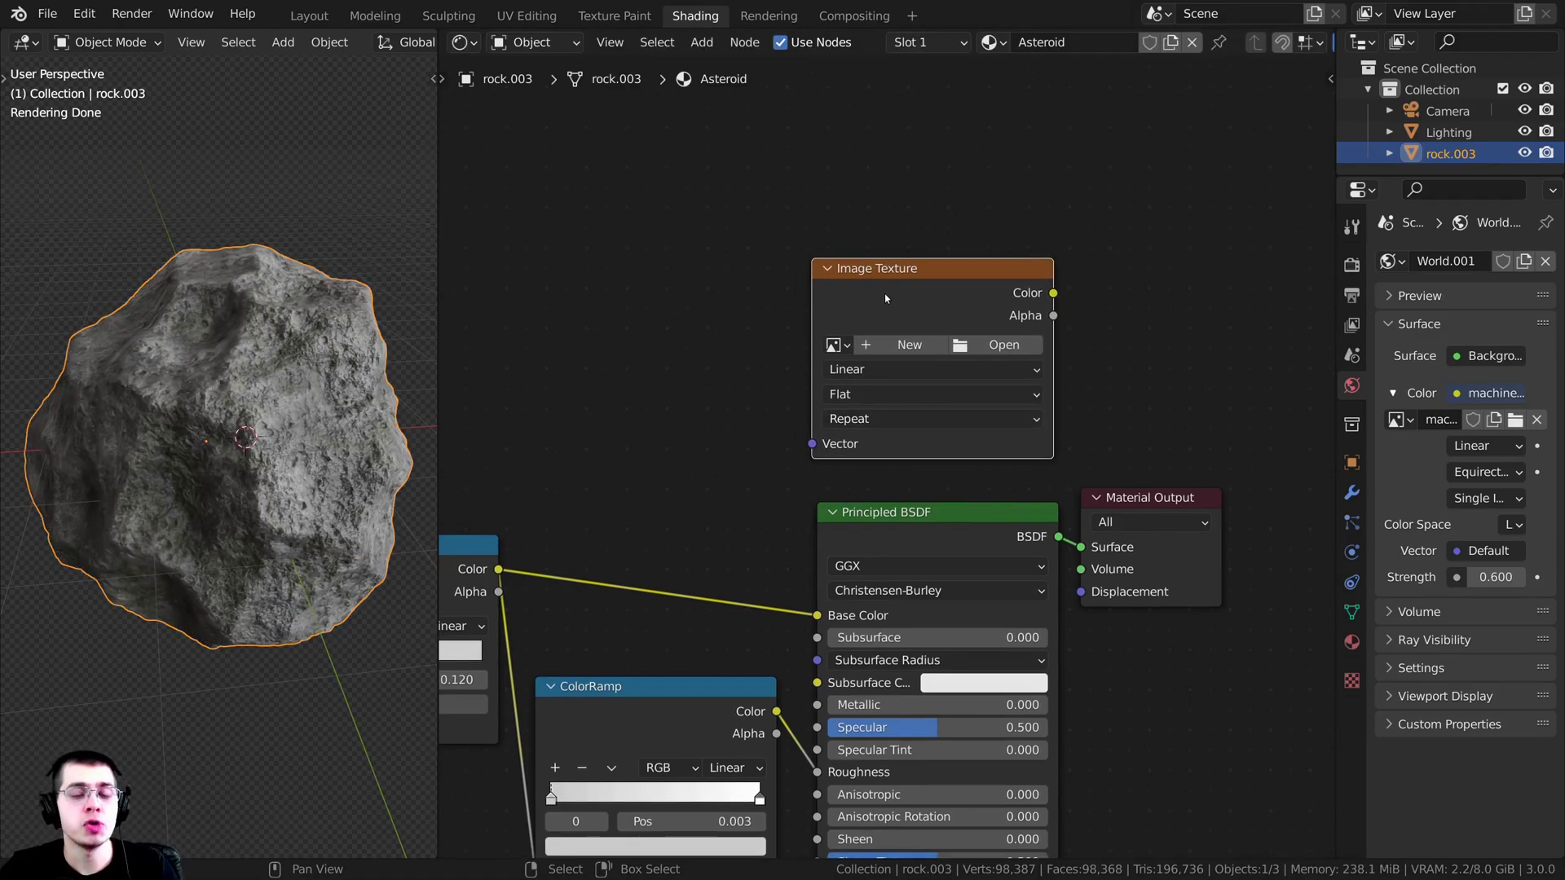
click(907, 348)
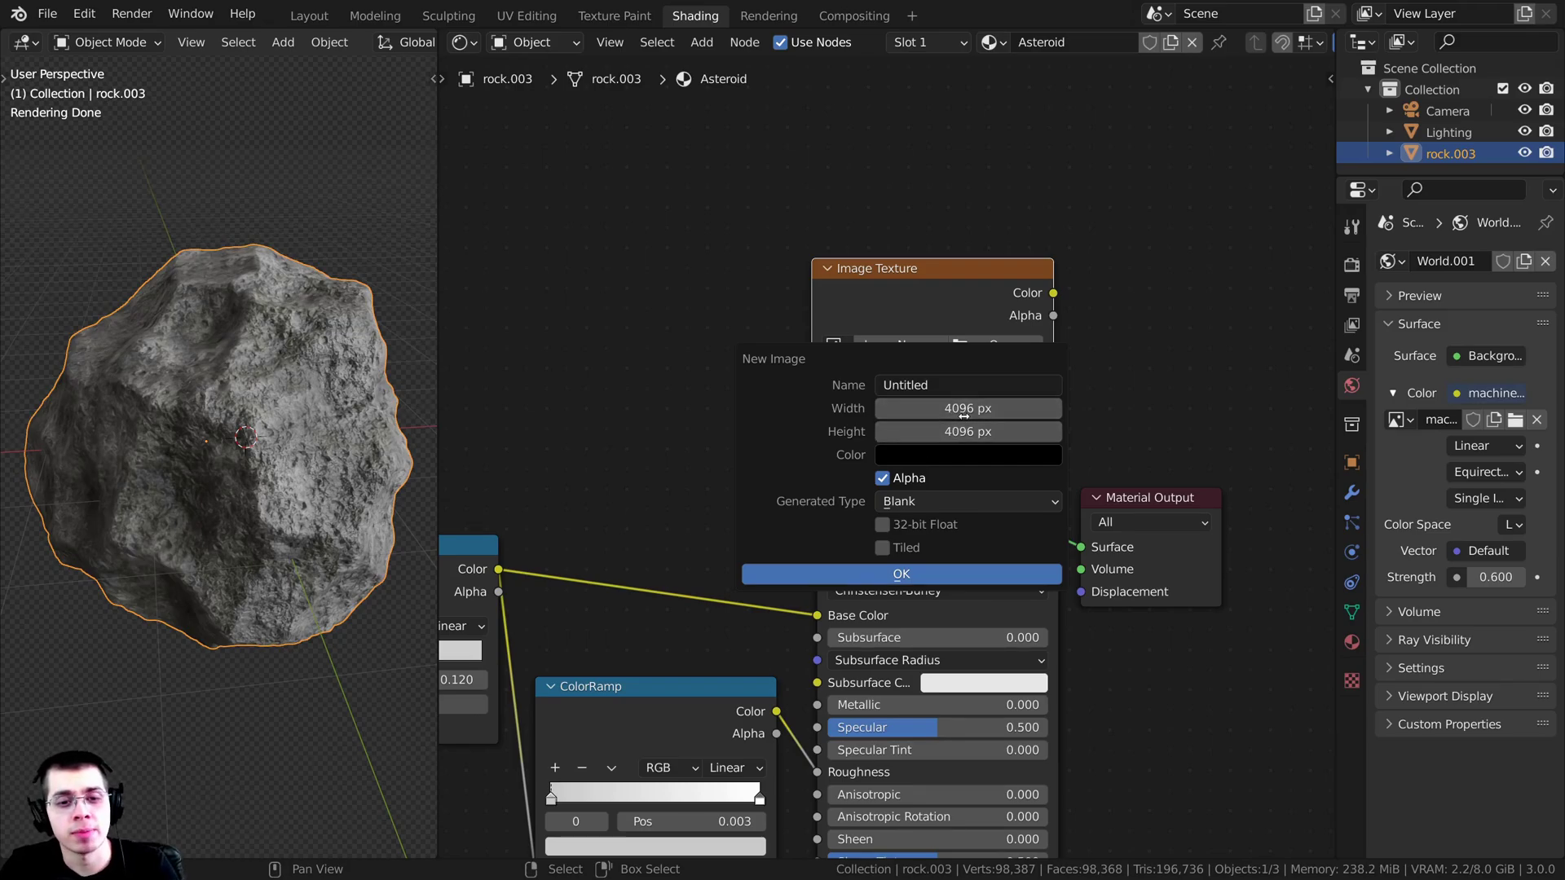
click(917, 383)
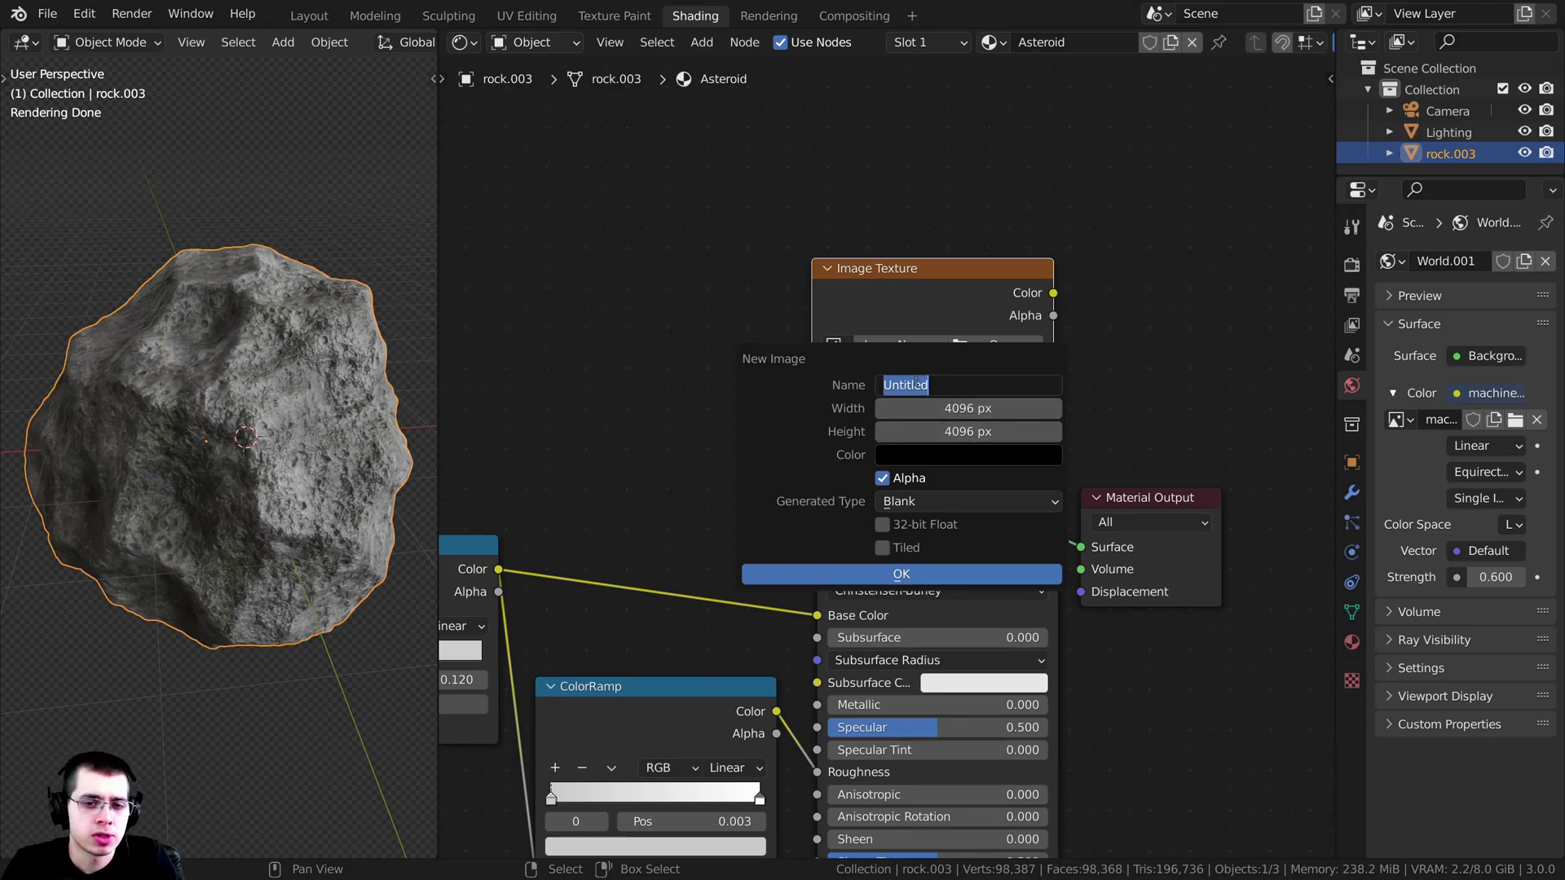
text(T)
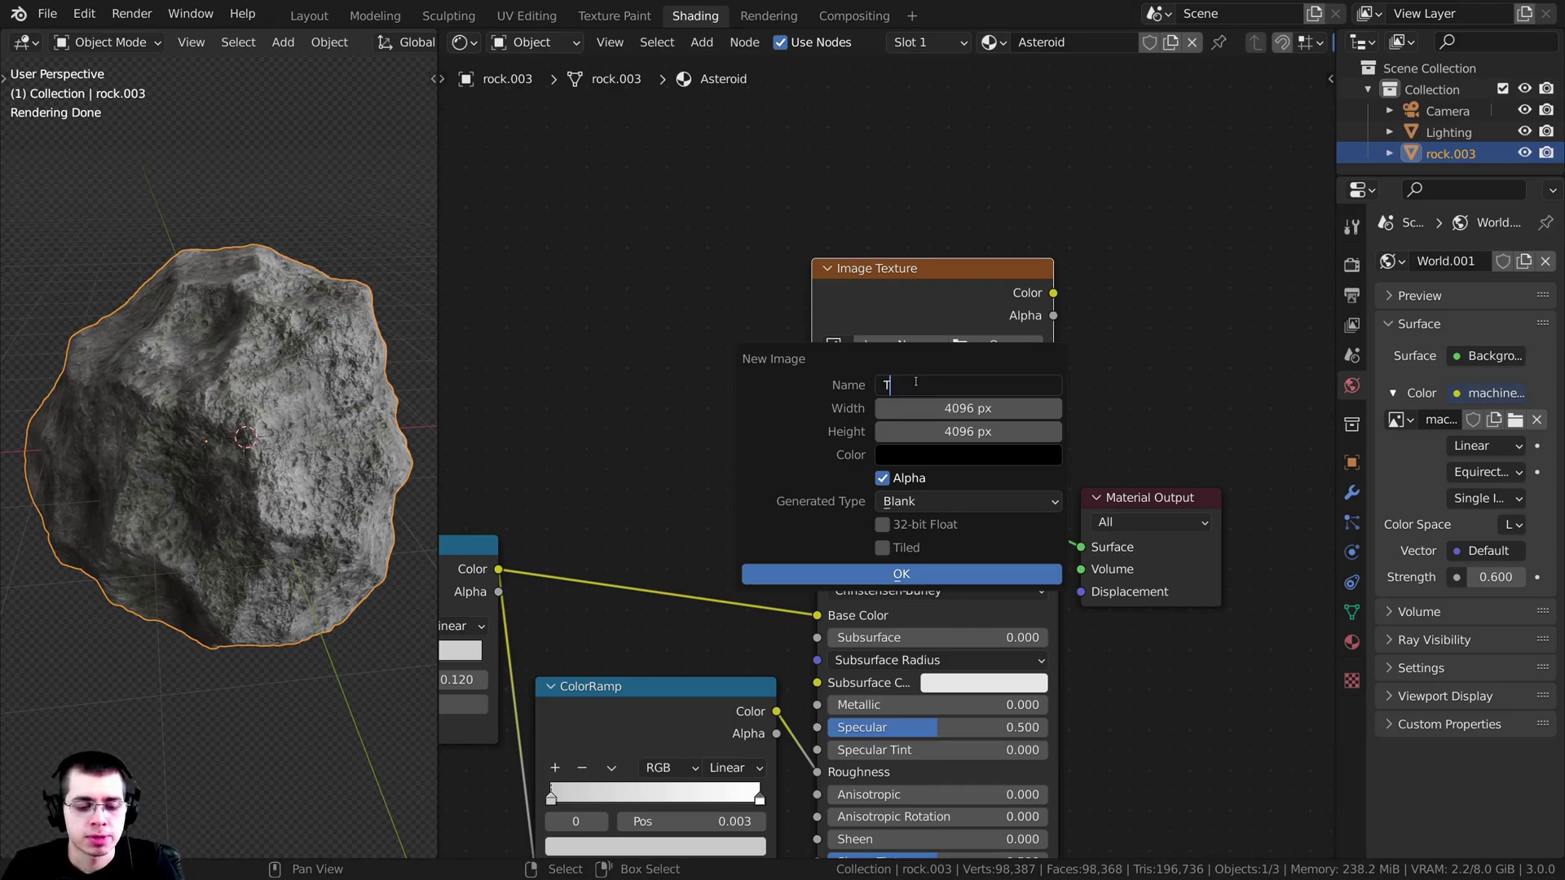
text(exture Baking)
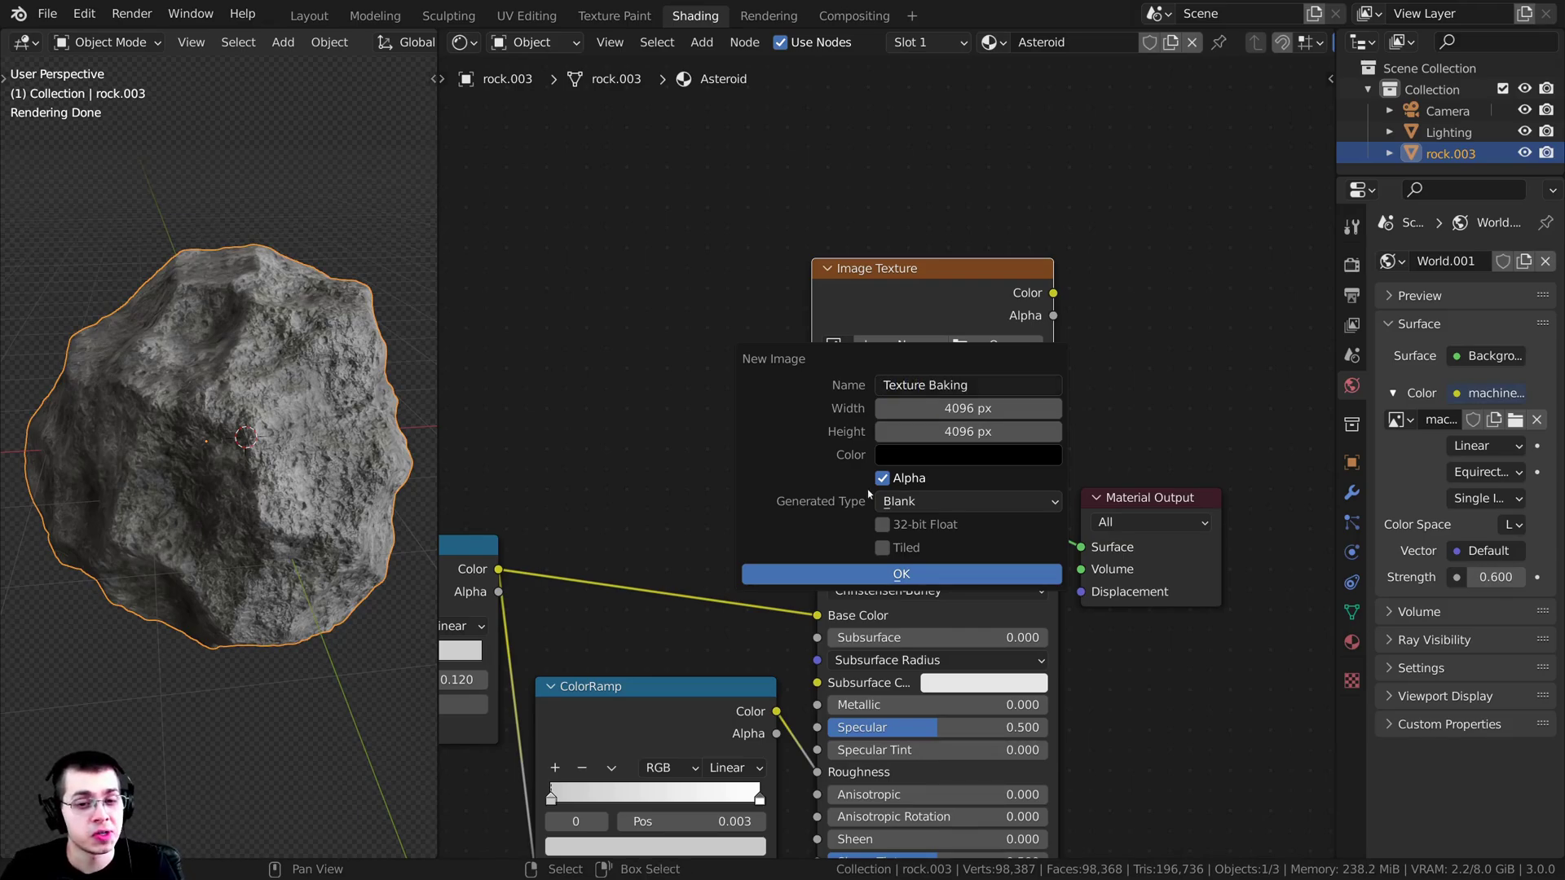
key(Return)
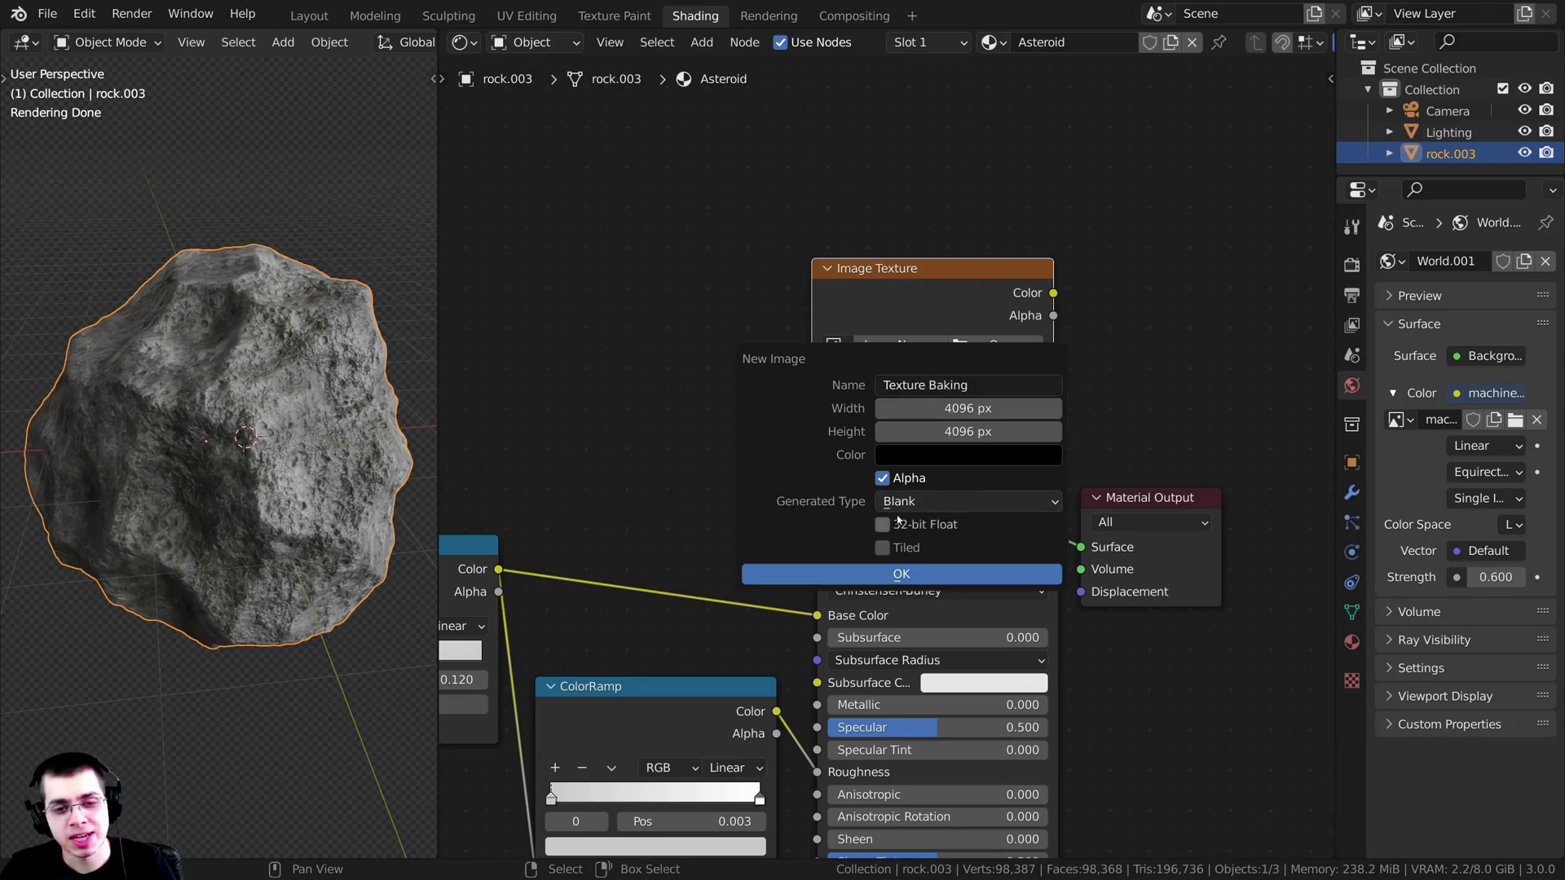
click(896, 574)
drag(915, 315, 915, 293)
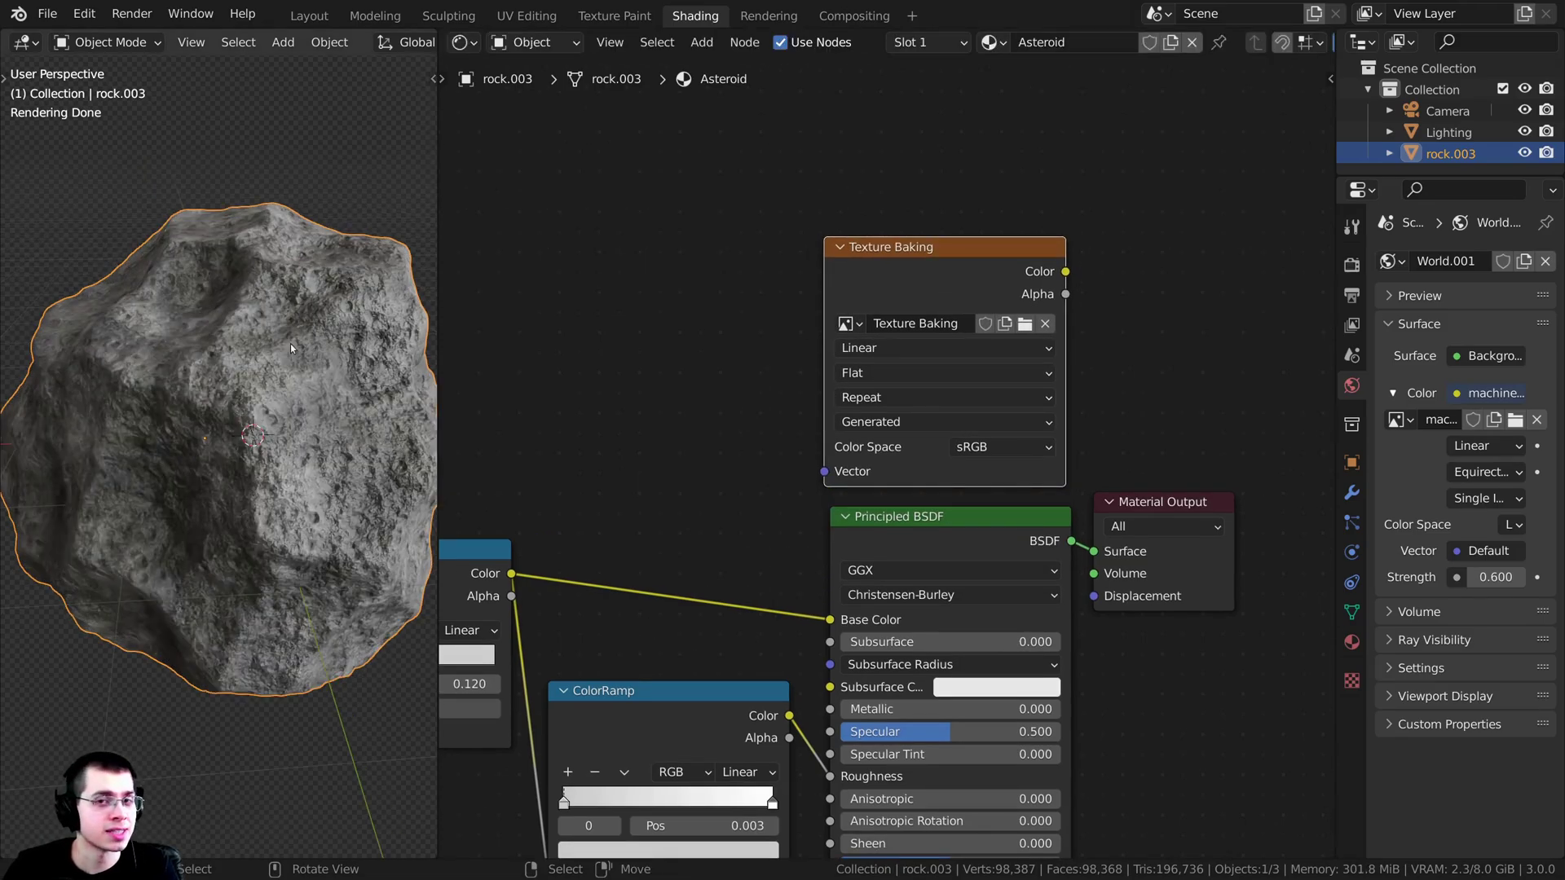
scroll(291, 346, down, 1)
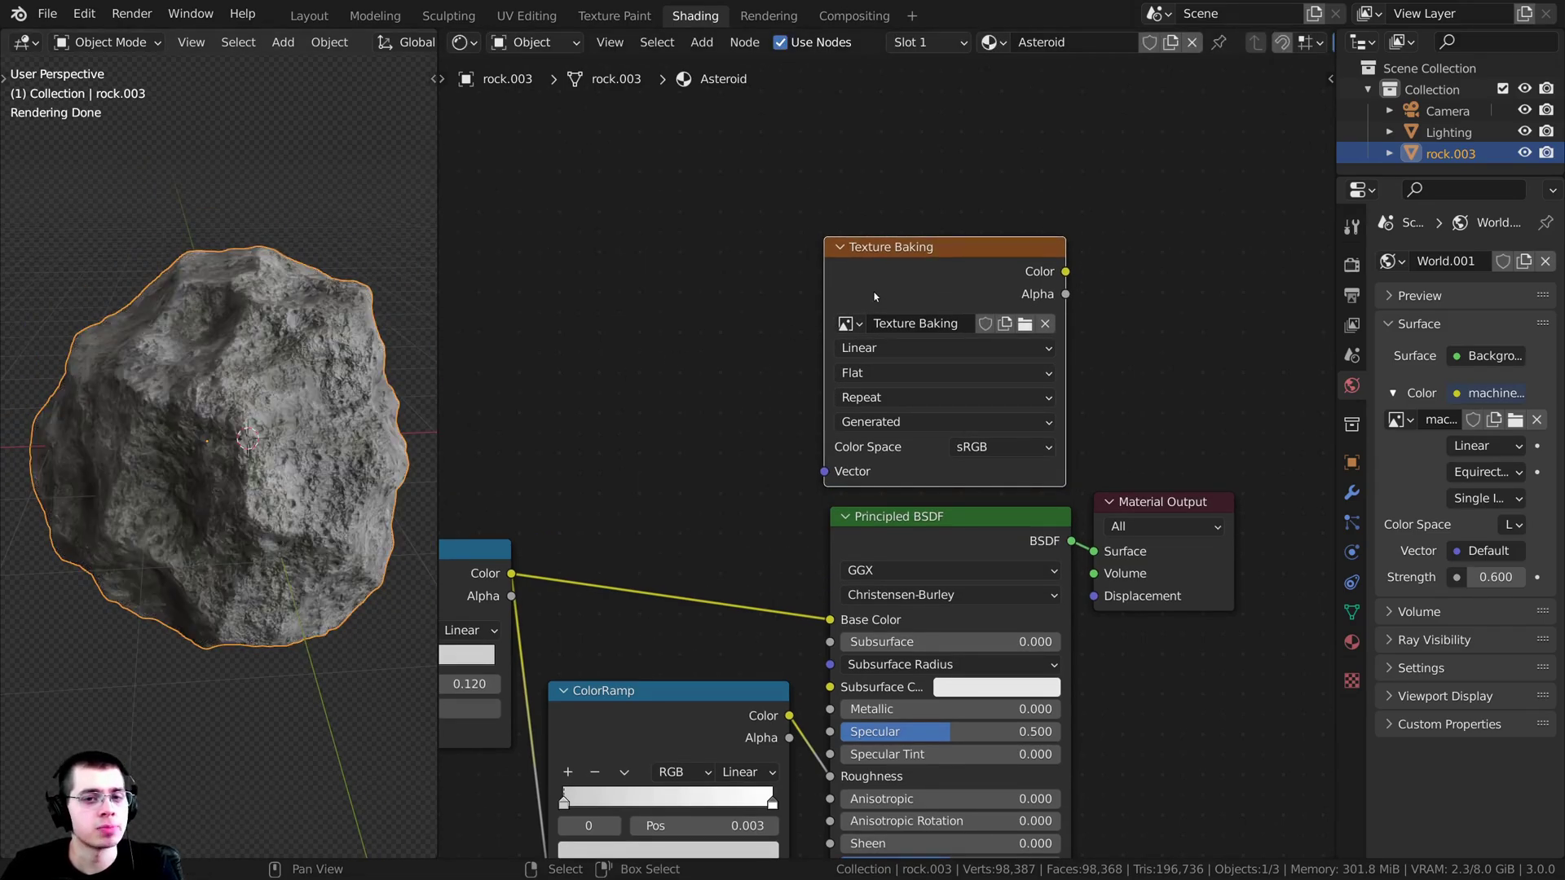
drag(895, 273, 901, 274)
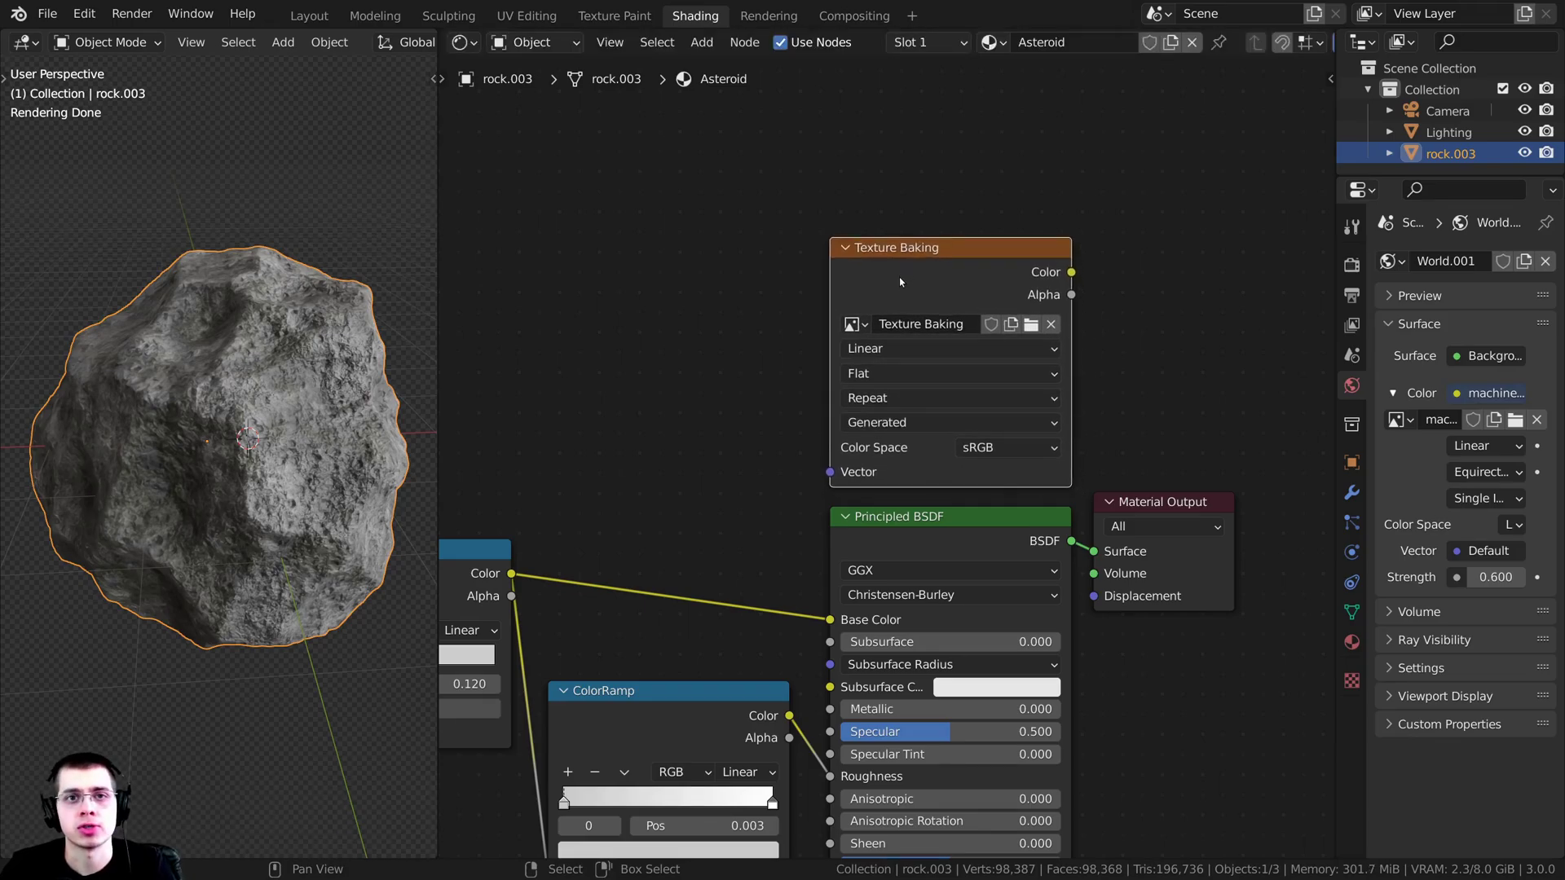
Step: Switch to the UV Editing workspace with the rock's mesh in Edit Mode
click(526, 16)
scroll(921, 391, up, 2)
mouse_move(883, 404)
middle_down()
mouse_move(961, 377)
mouse_move(811, 204)
mouse_move(895, 389)
middle_up()
key(Tab)
key(Tab)
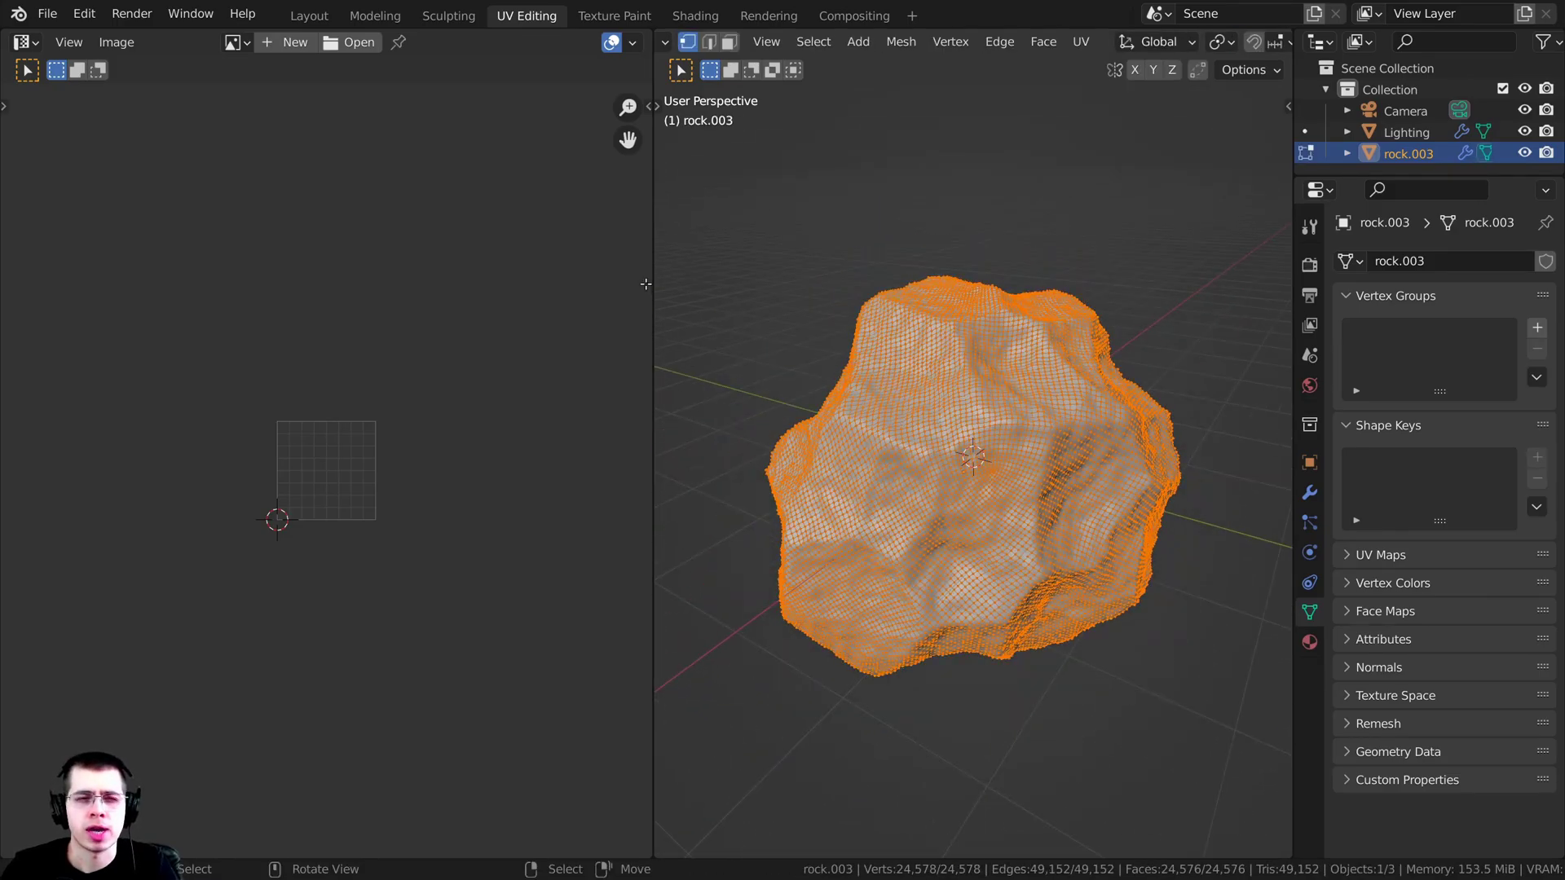
Step: Display the Texture Baking image in the UV editor
scroll(250, 138, up, 4)
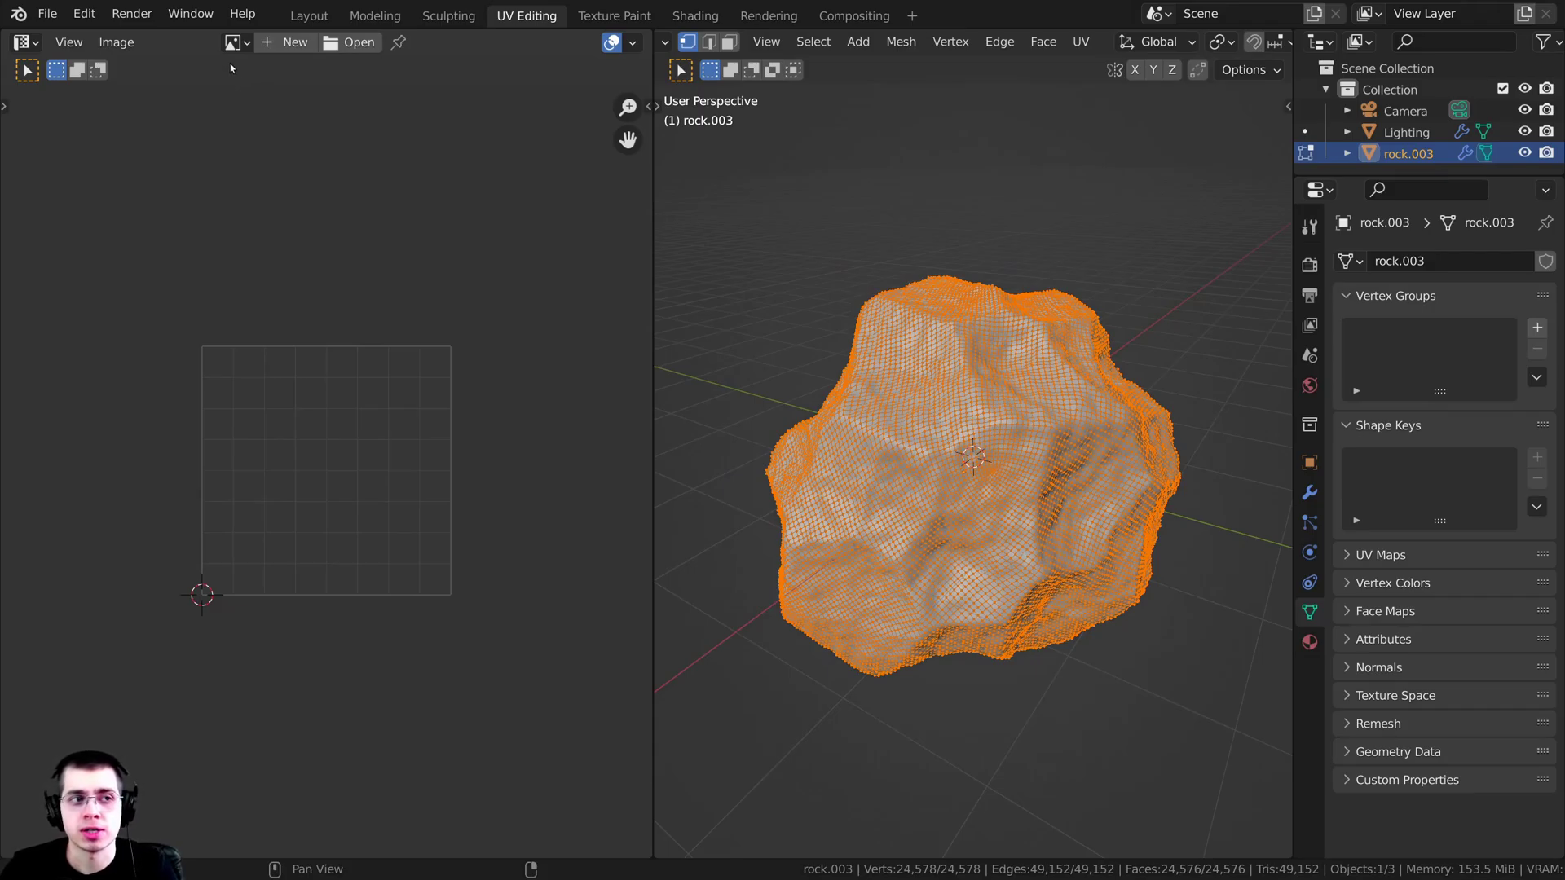
click(233, 43)
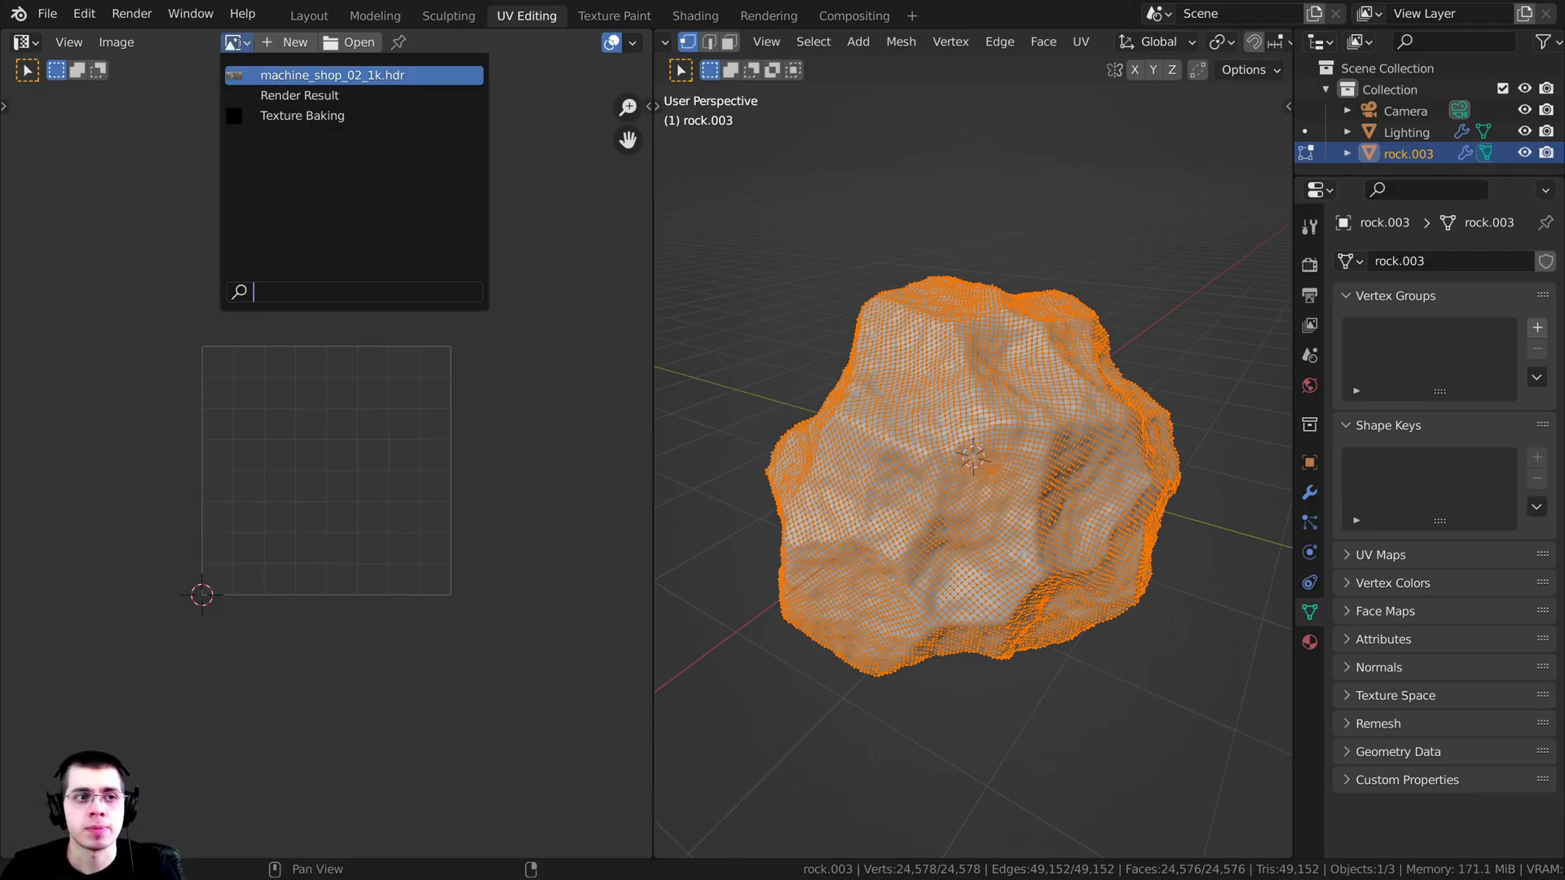
click(300, 118)
scroll(404, 329, down, 4)
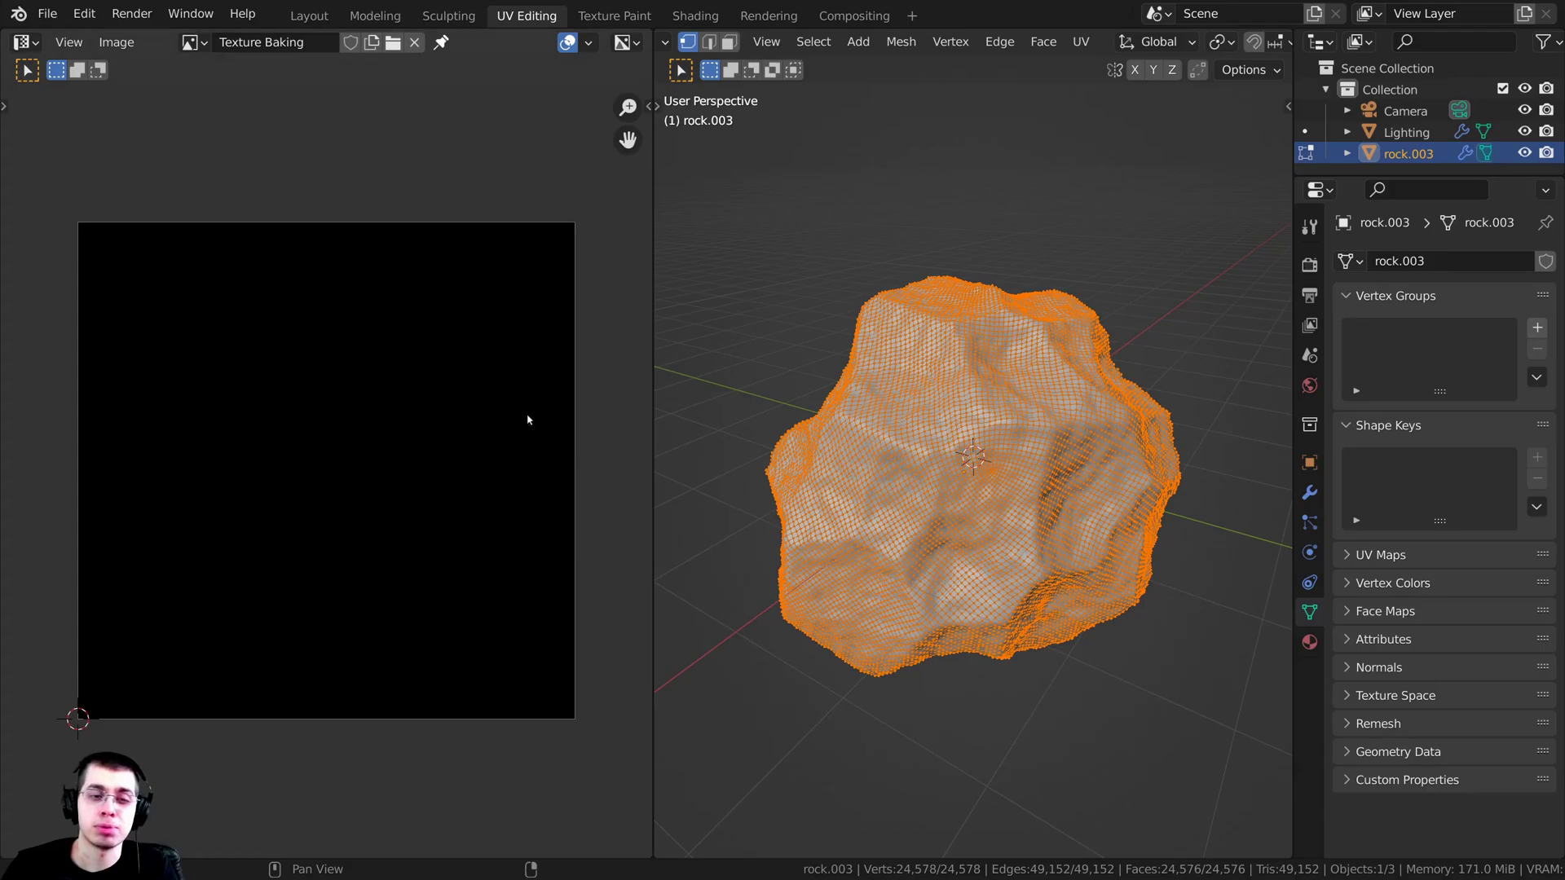
scroll(334, 268, up, 1)
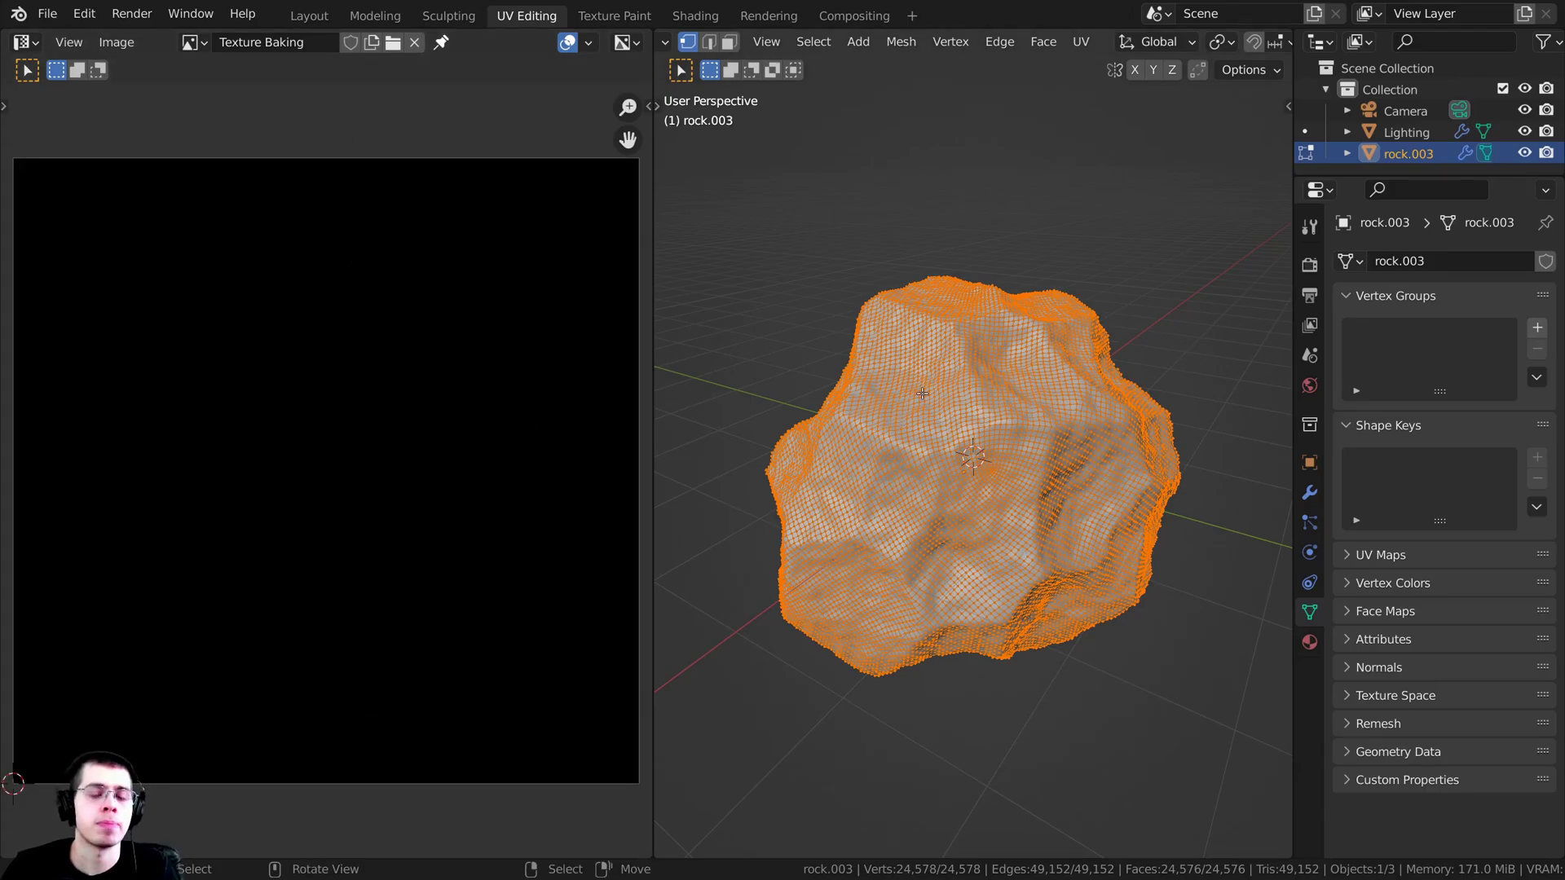
Step: Unwrap the rock's entire mesh with Smart UV Project, using an island margin of 0.001
middle_drag(990, 448, 1031, 480)
key(alt+a)
key(a)
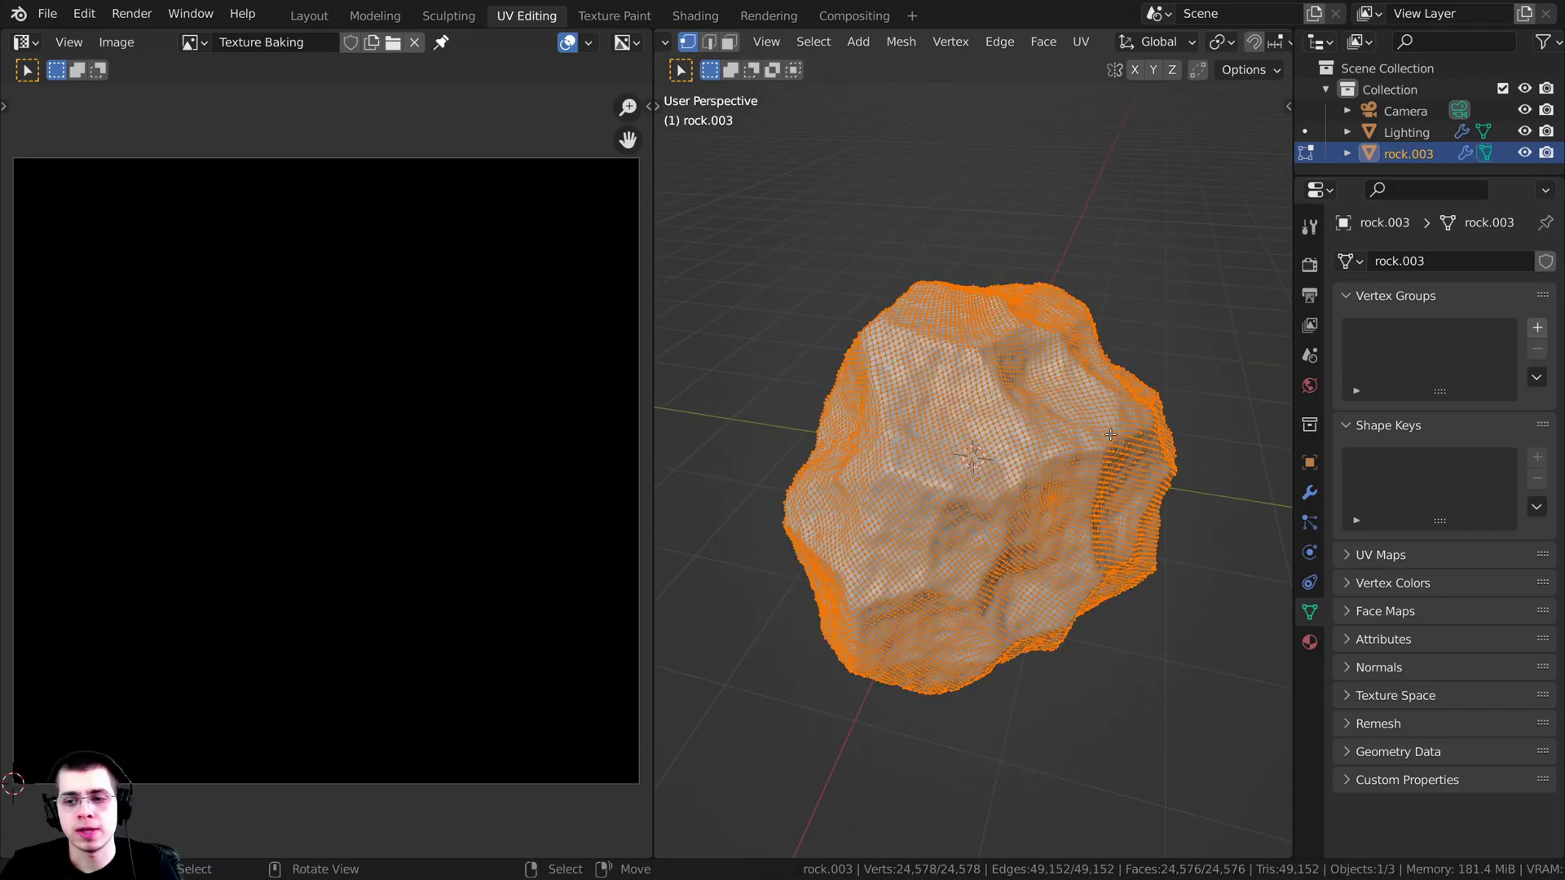
scroll(994, 458, up, 2)
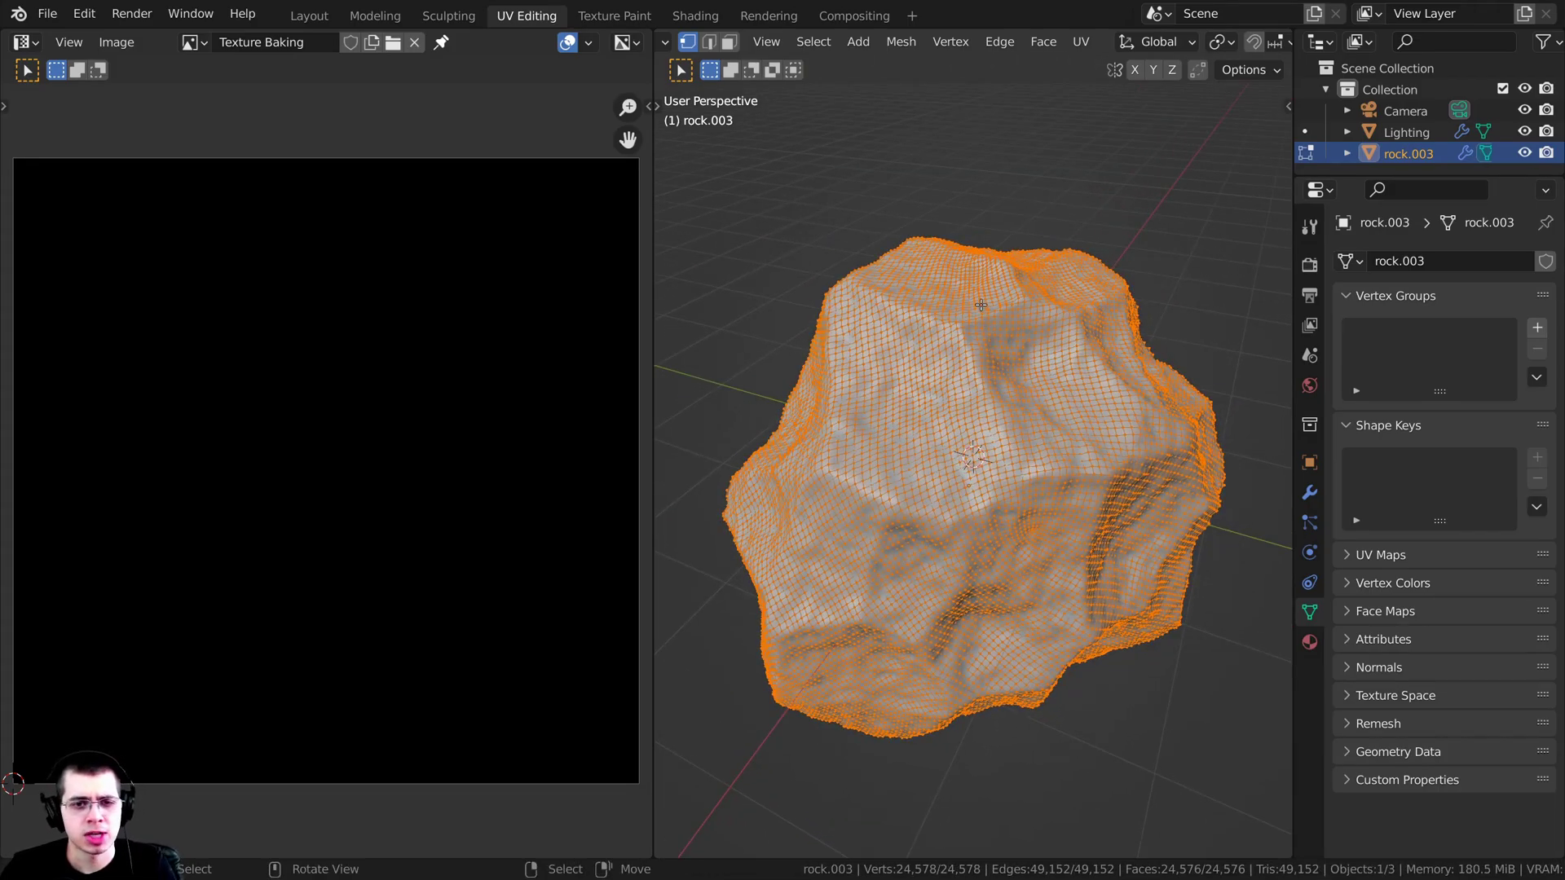
key(u)
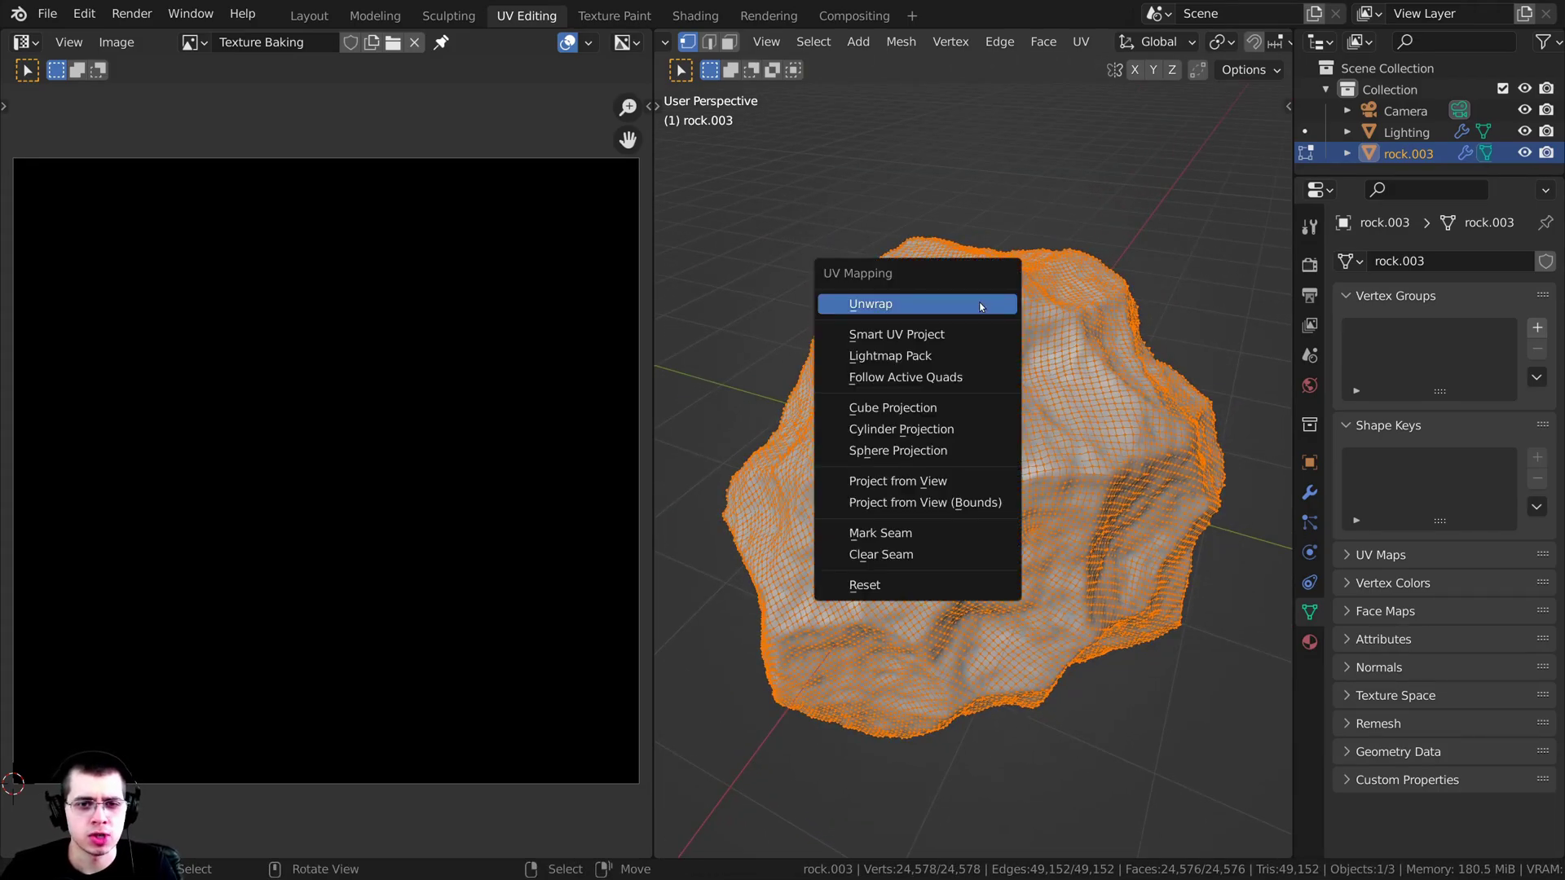
click(889, 335)
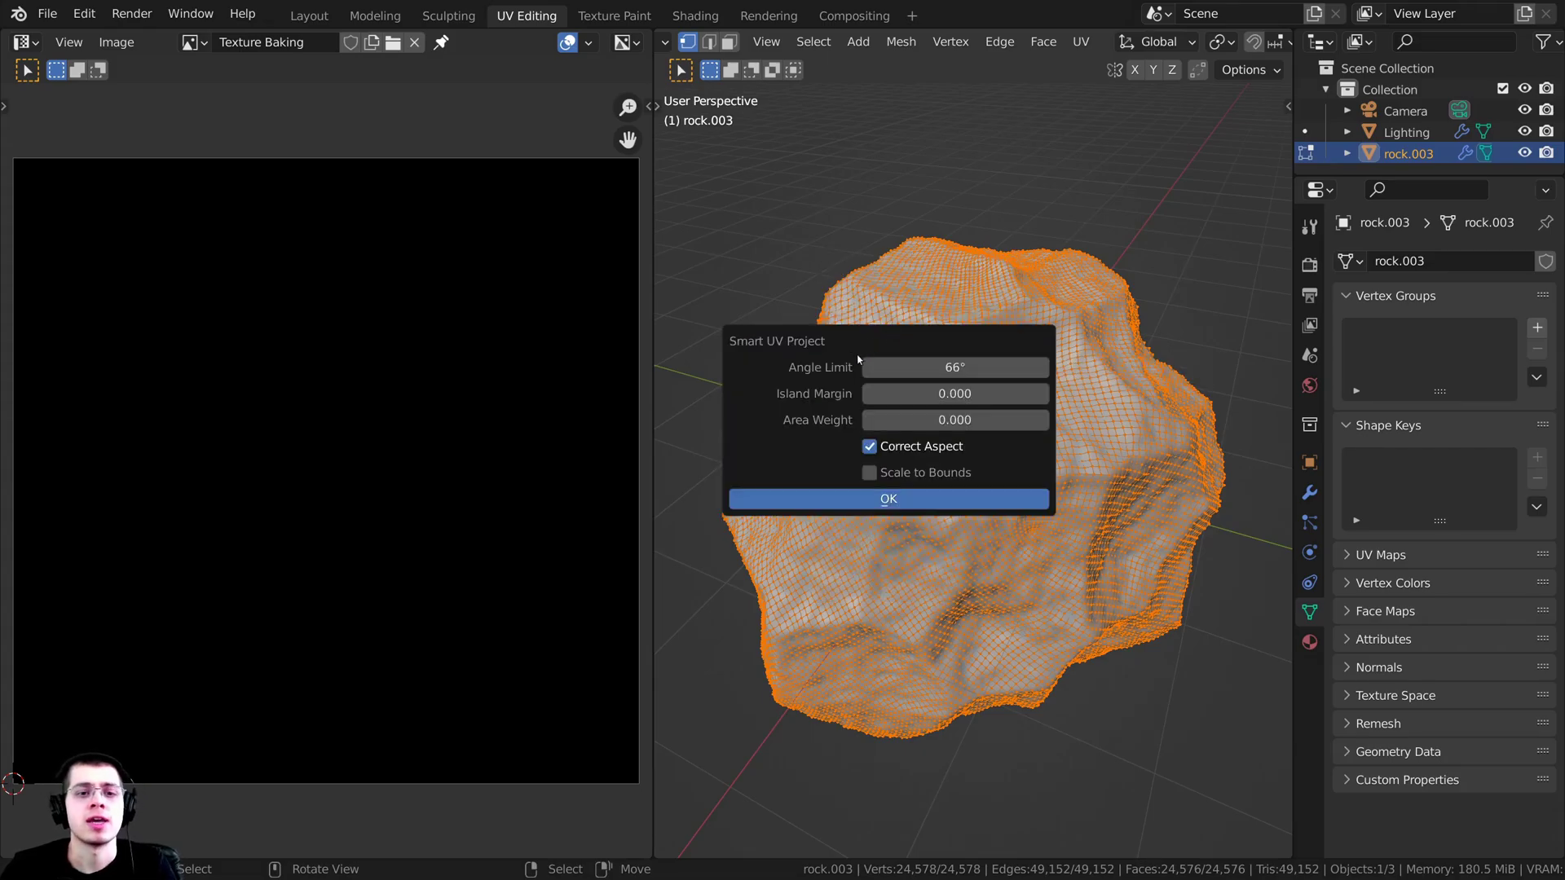
click(926, 401)
click(907, 398)
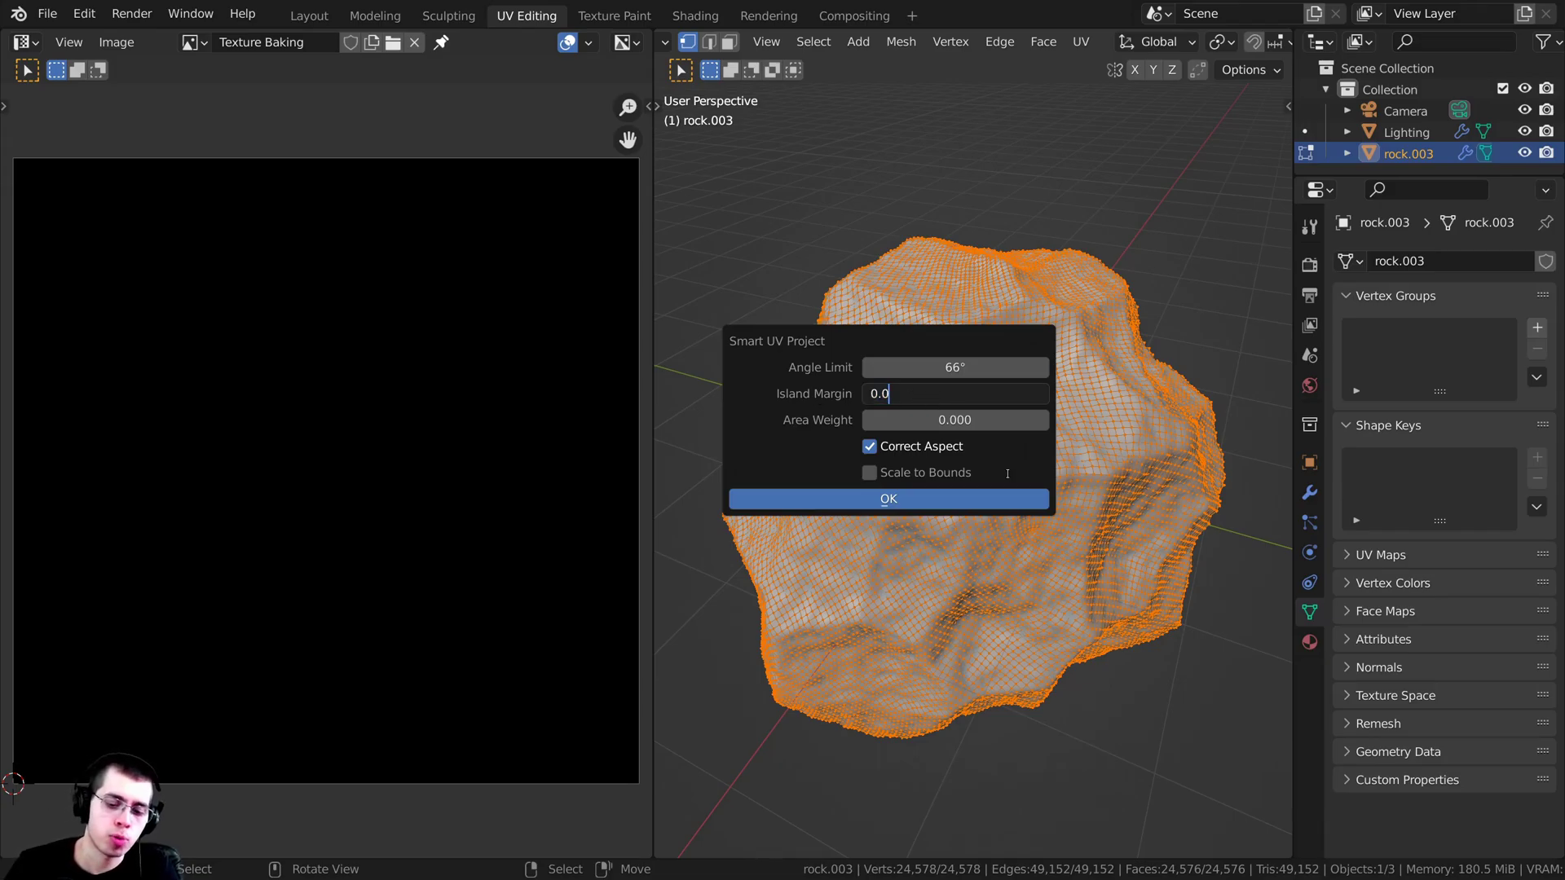
text(0)
text(1)
key(Return)
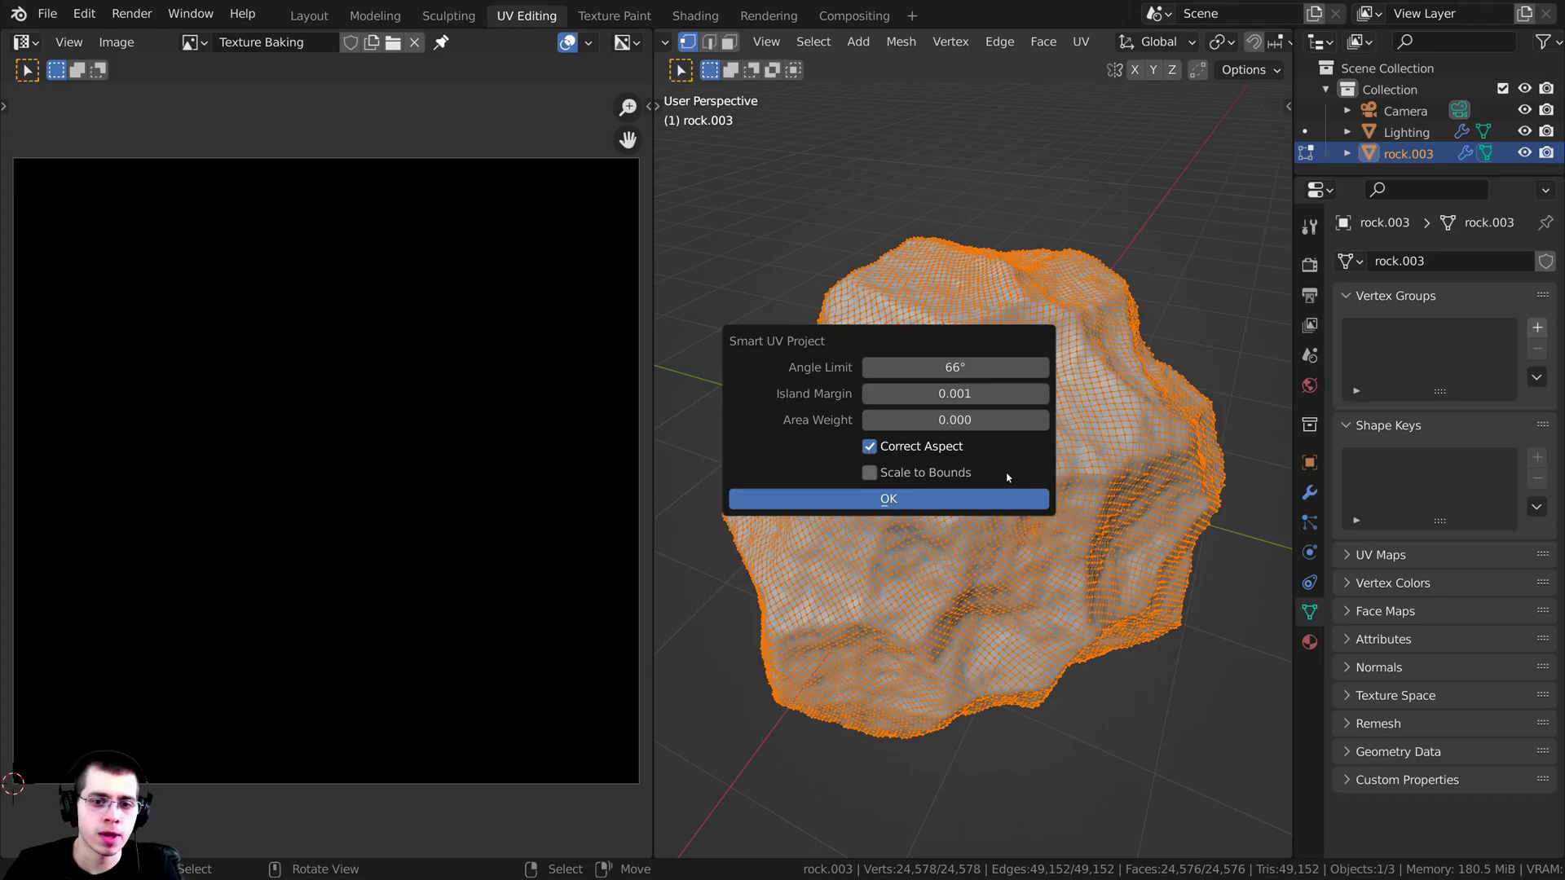
click(789, 507)
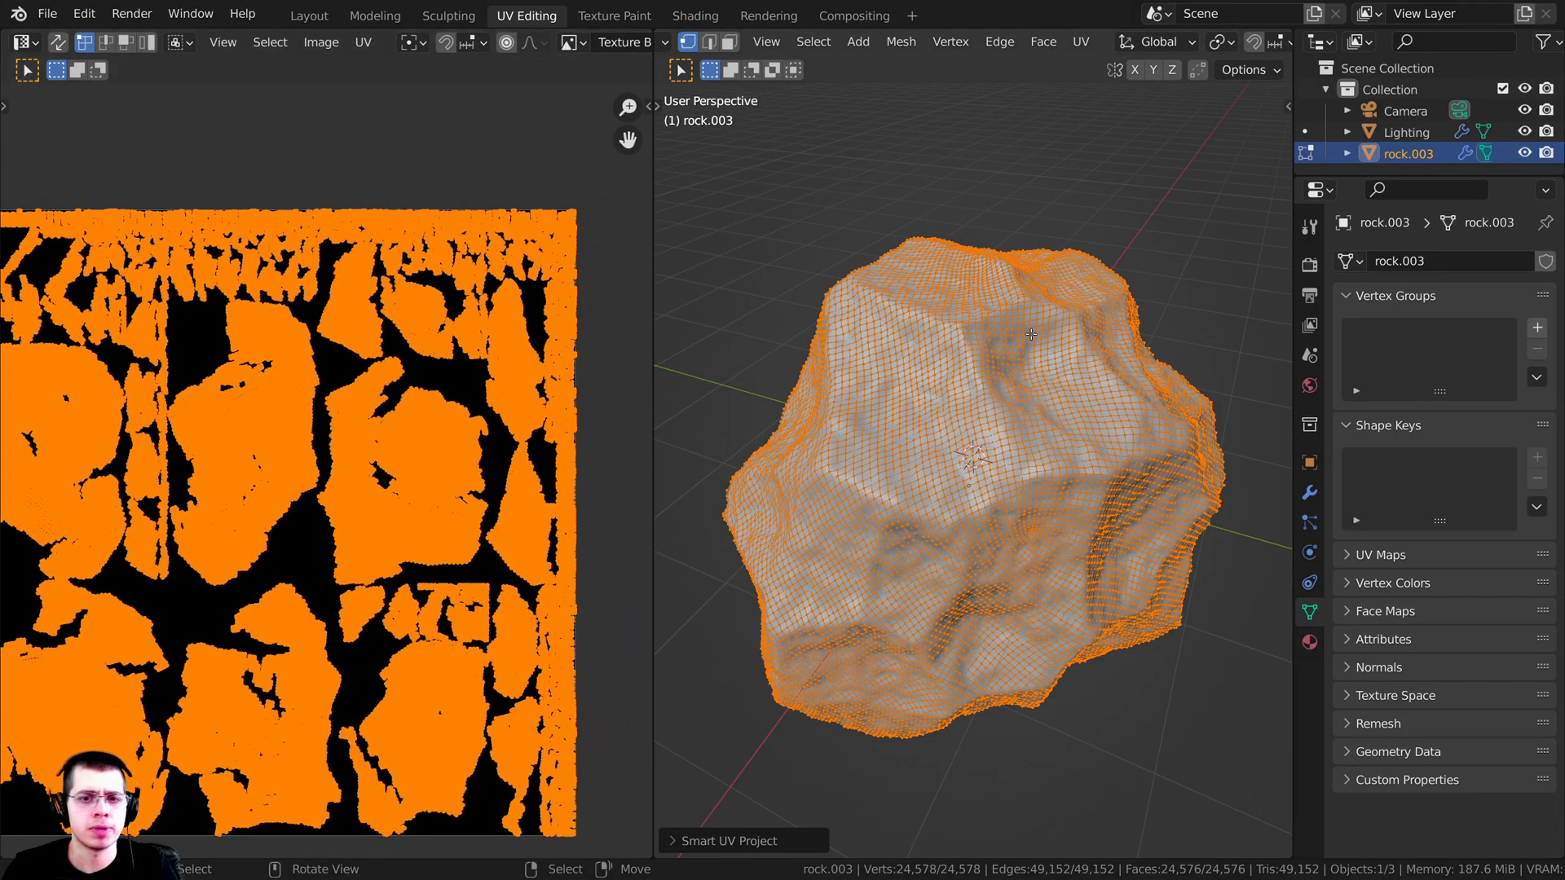
Step: Examine the unwrapped UV islands and their spacing near the borders of the Texture Baking image
scroll(1031, 334, up, 3)
scroll(322, 460, up, 5)
key(alt+a)
scroll(322, 460, down, 3)
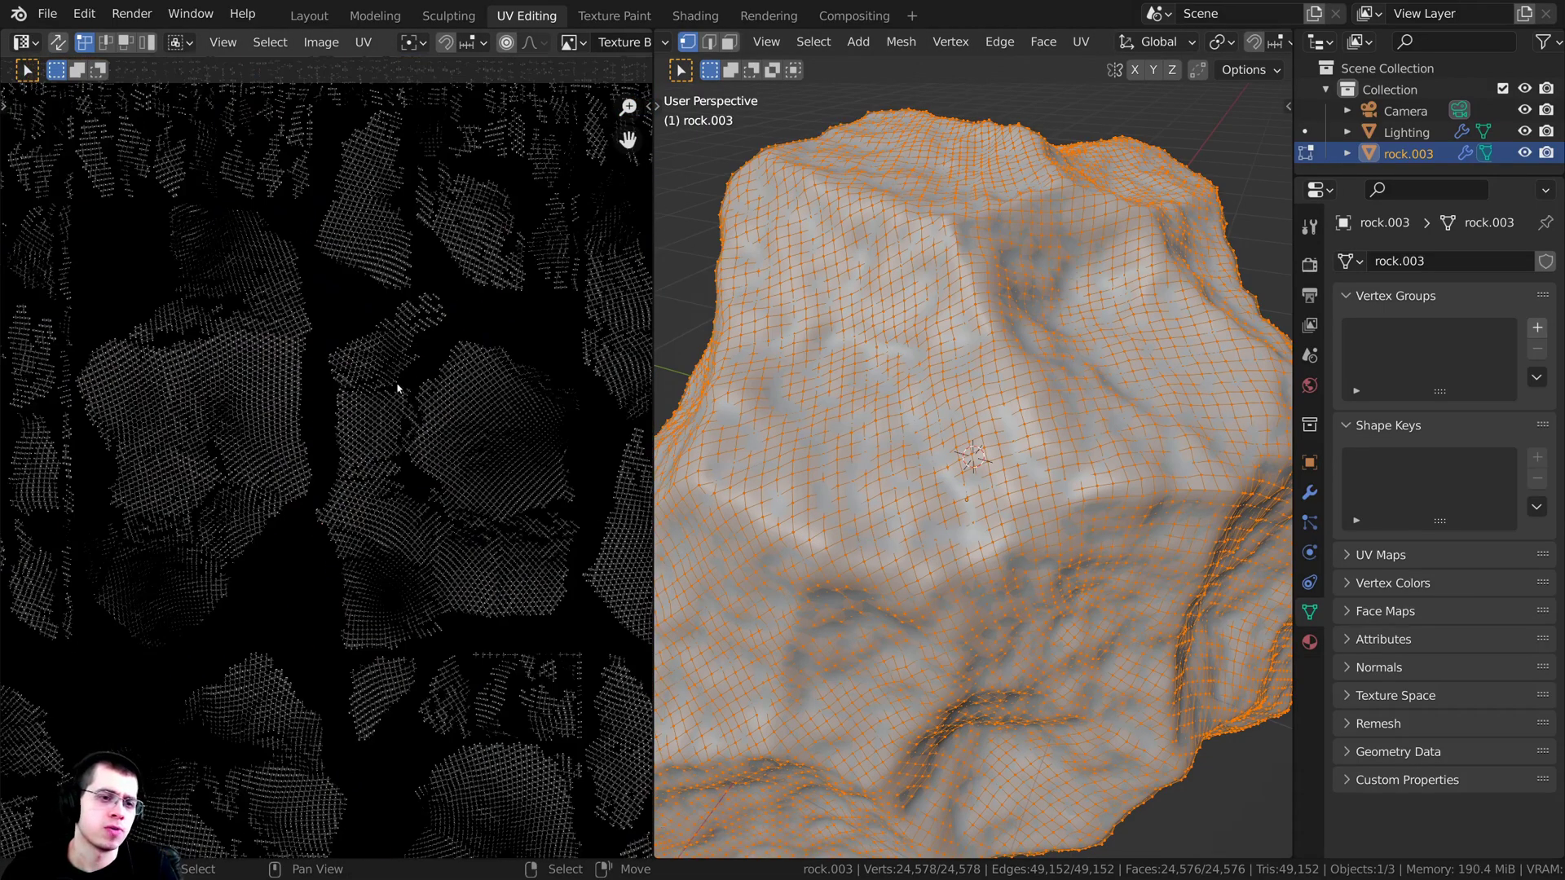
scroll(397, 388, down, 4)
key(a)
scroll(414, 501, down, 2)
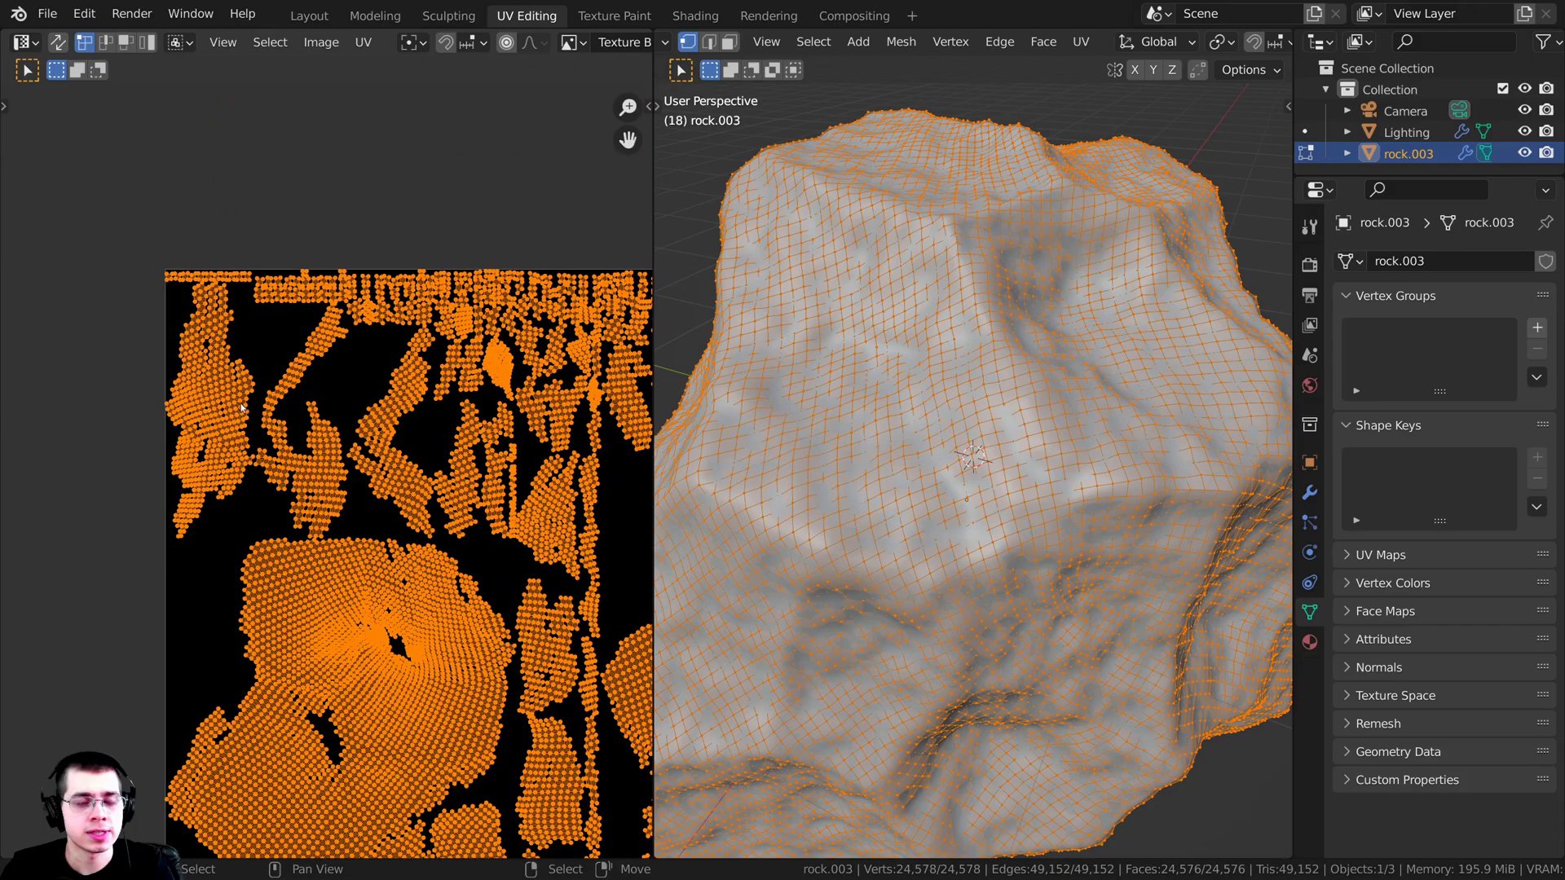
scroll(364, 314, up, 3)
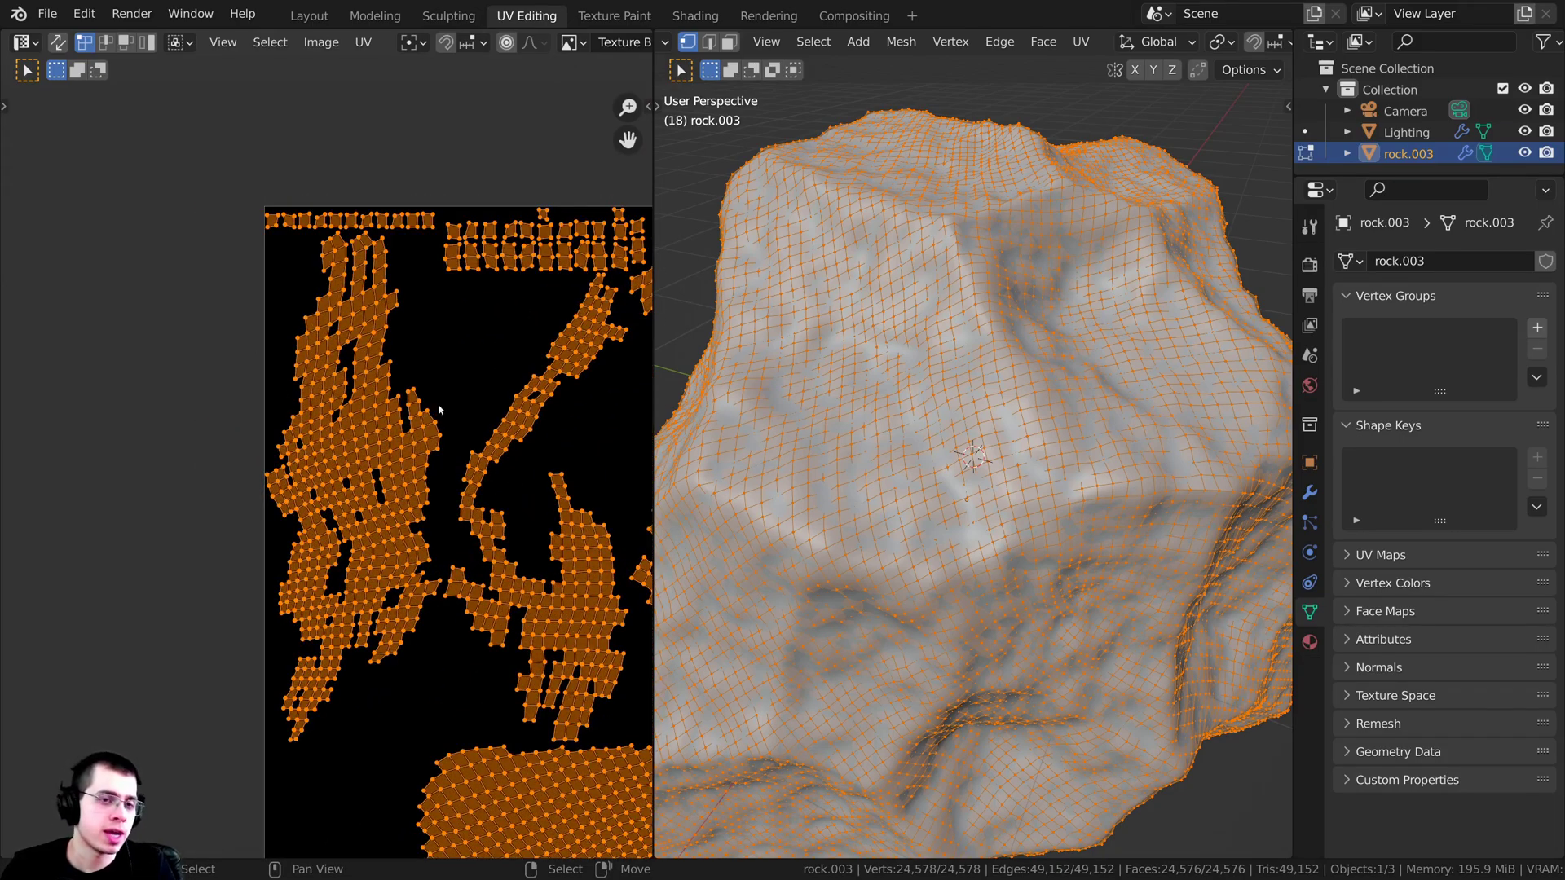
scroll(273, 352, down, 2)
middle_drag(154, 292, 336, 400)
scroll(451, 454, up, 5)
scroll(432, 408, down, 4)
middle_drag(420, 361, 382, 479)
key(g)
mouse_move(312, 414)
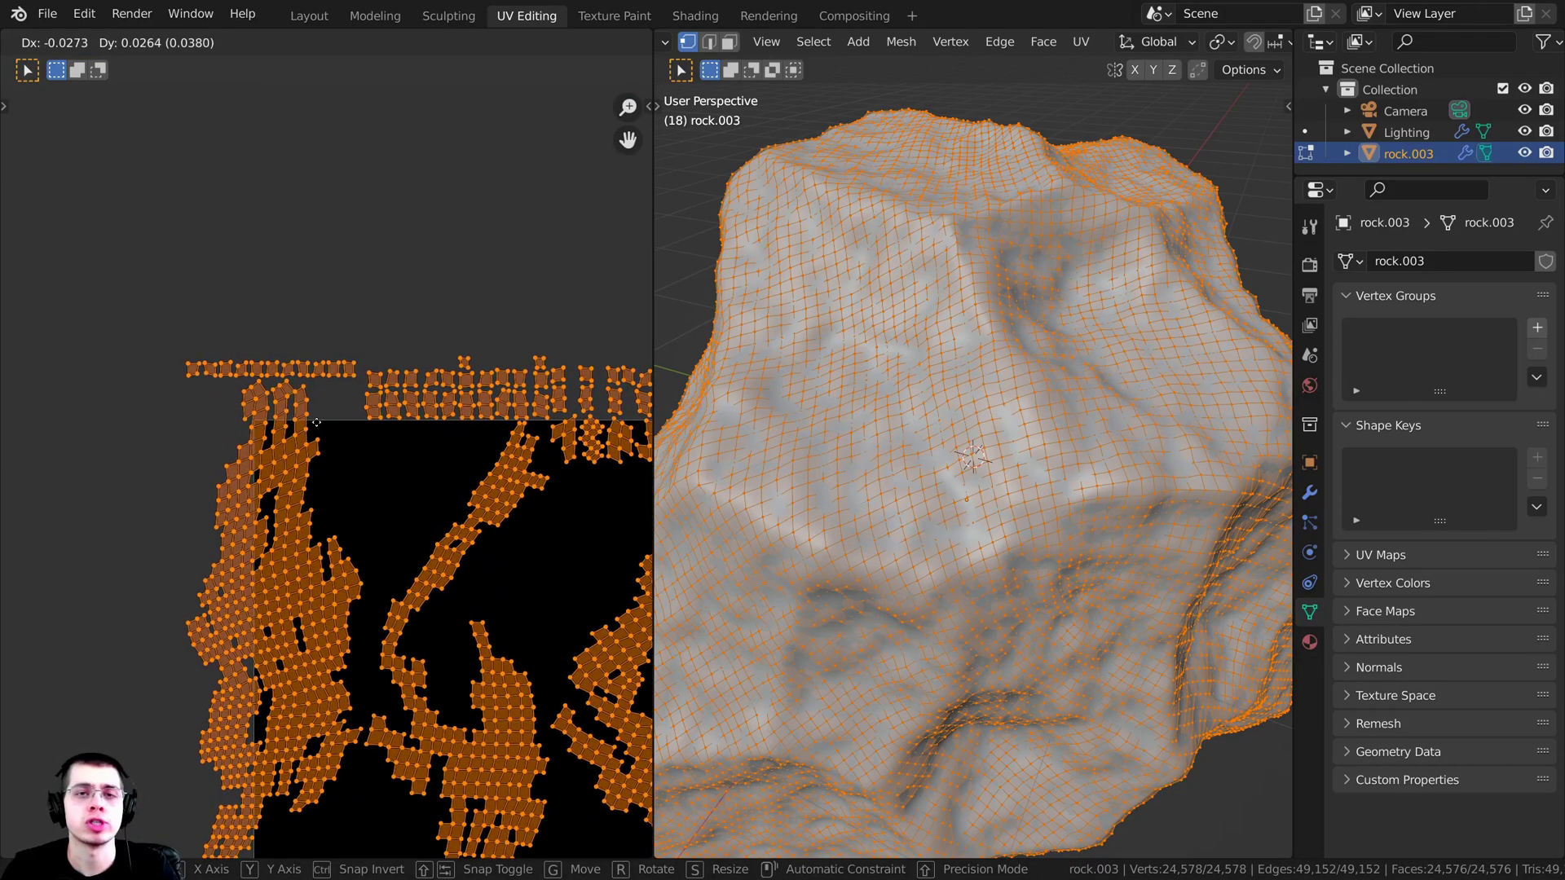
right_click(352, 458)
Step: Review the Smart UV Project settings again and examine the gaps between the UV islands up close
middle_drag(361, 469, 279, 407)
key(Home)
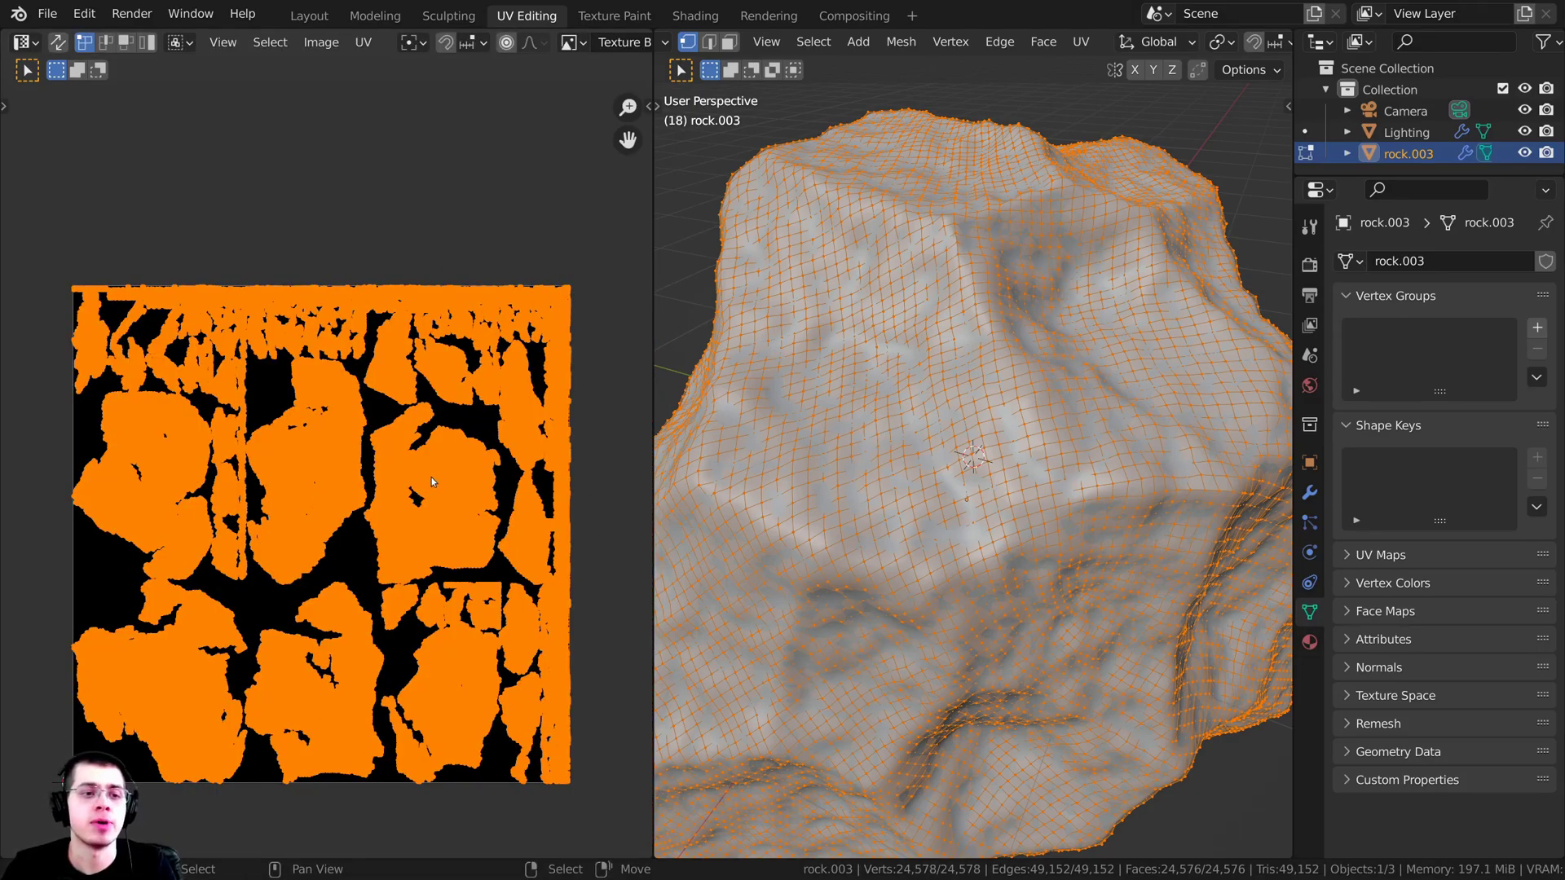
scroll(411, 481, up, 5)
scroll(388, 598, up, 4)
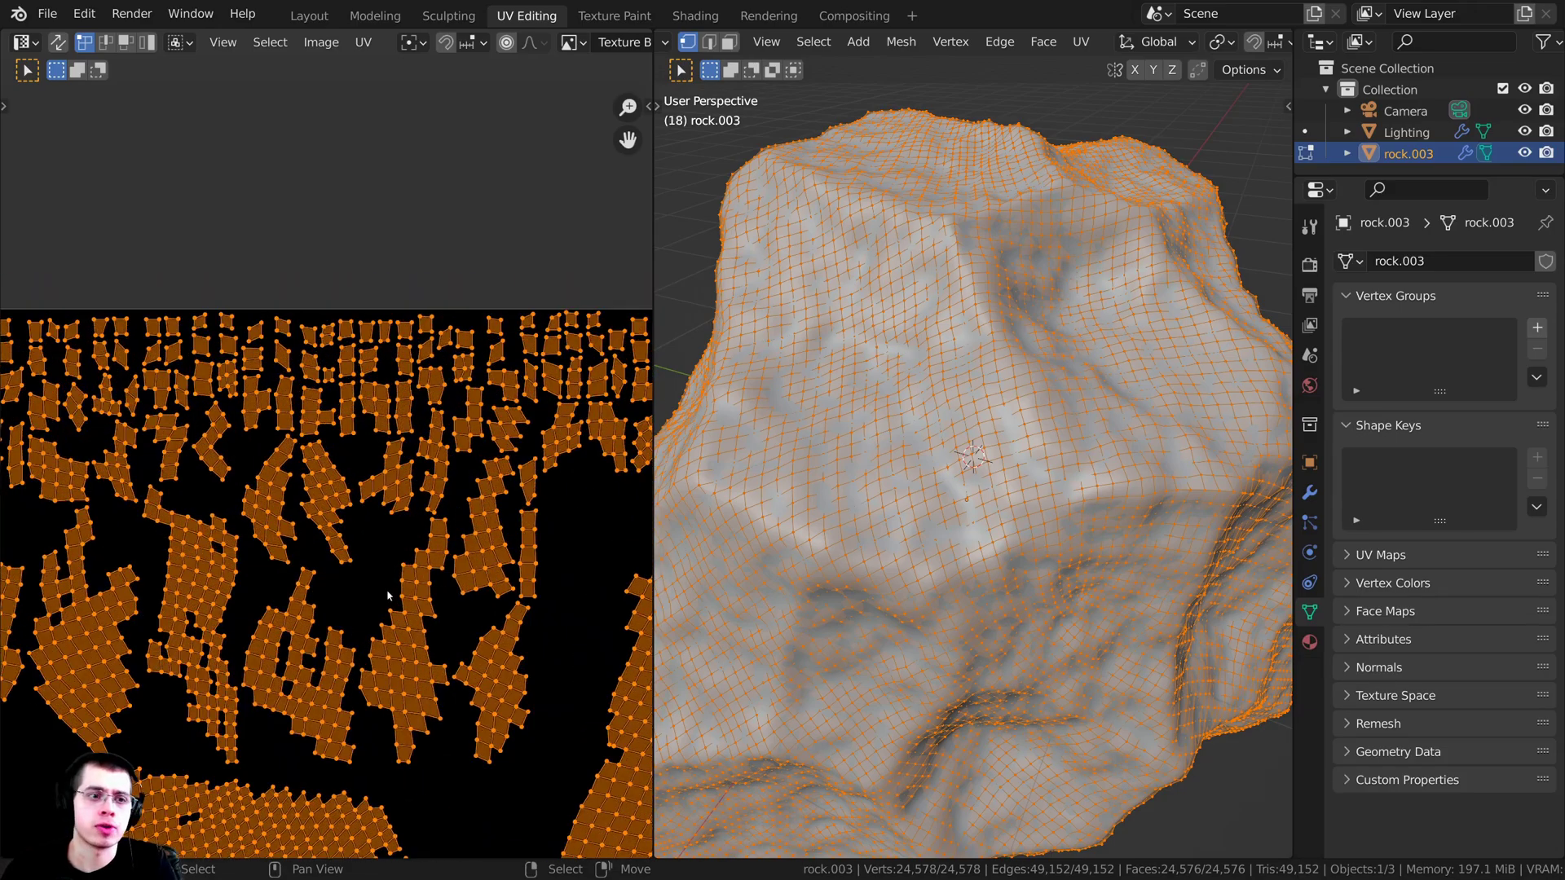
key(u)
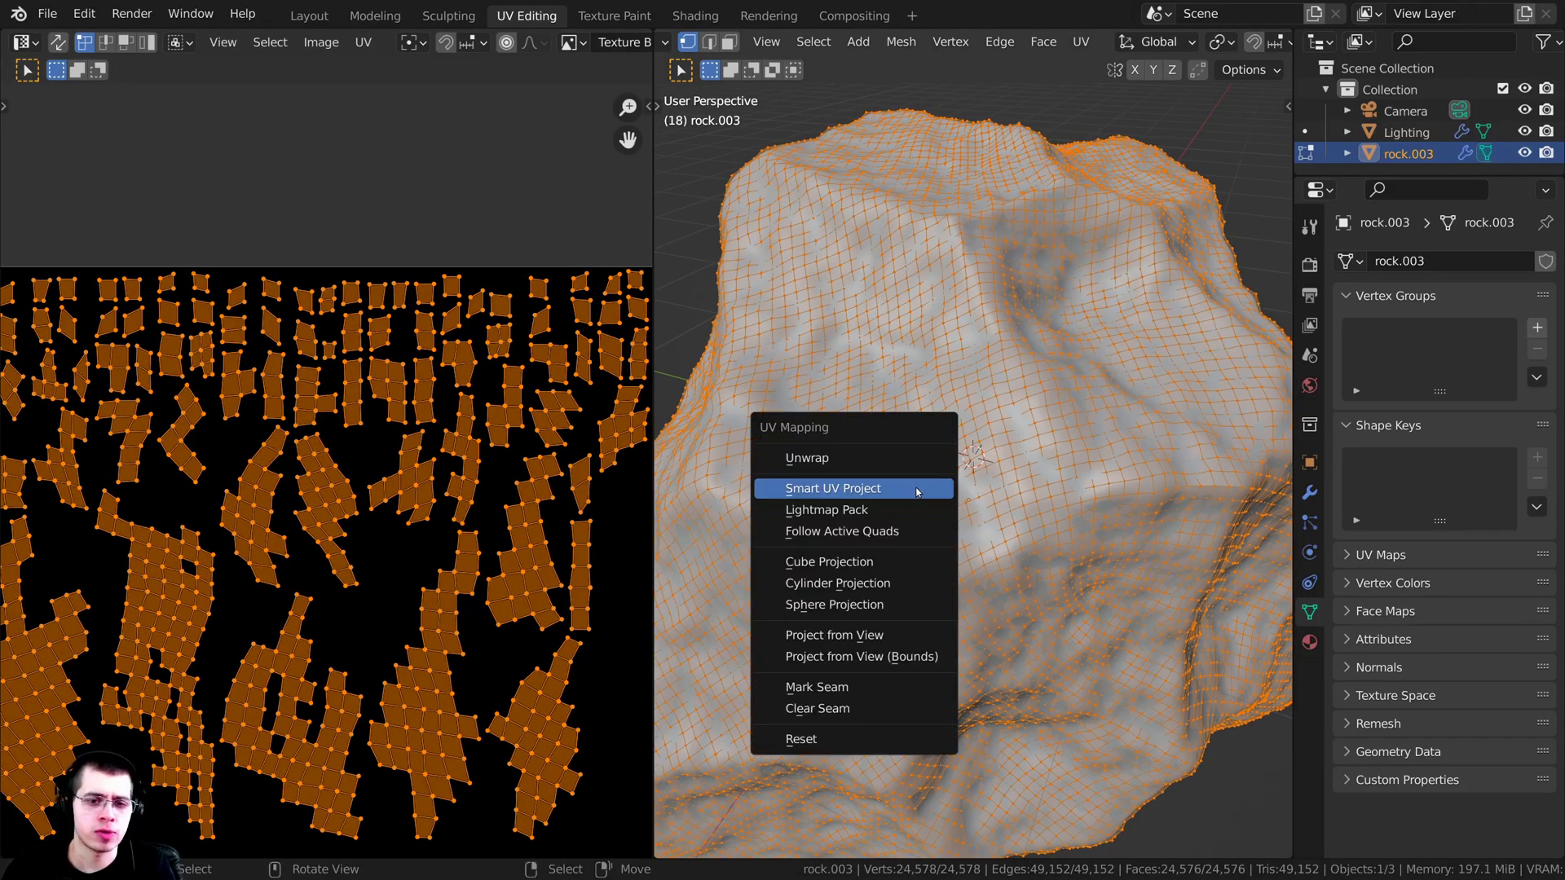
click(833, 488)
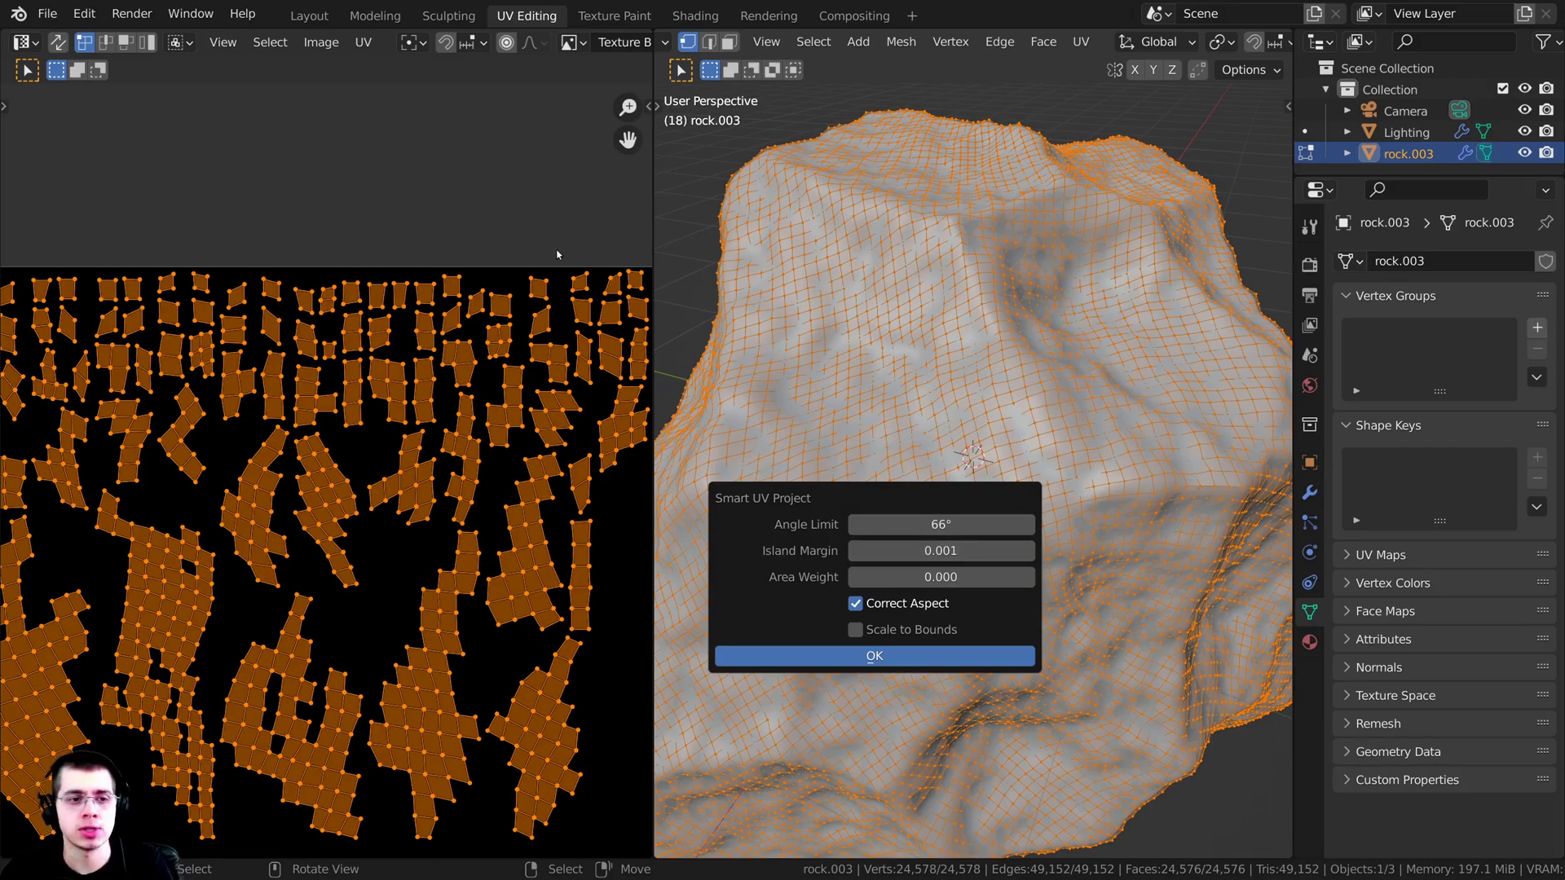
key(Return)
scroll(399, 454, up, 6)
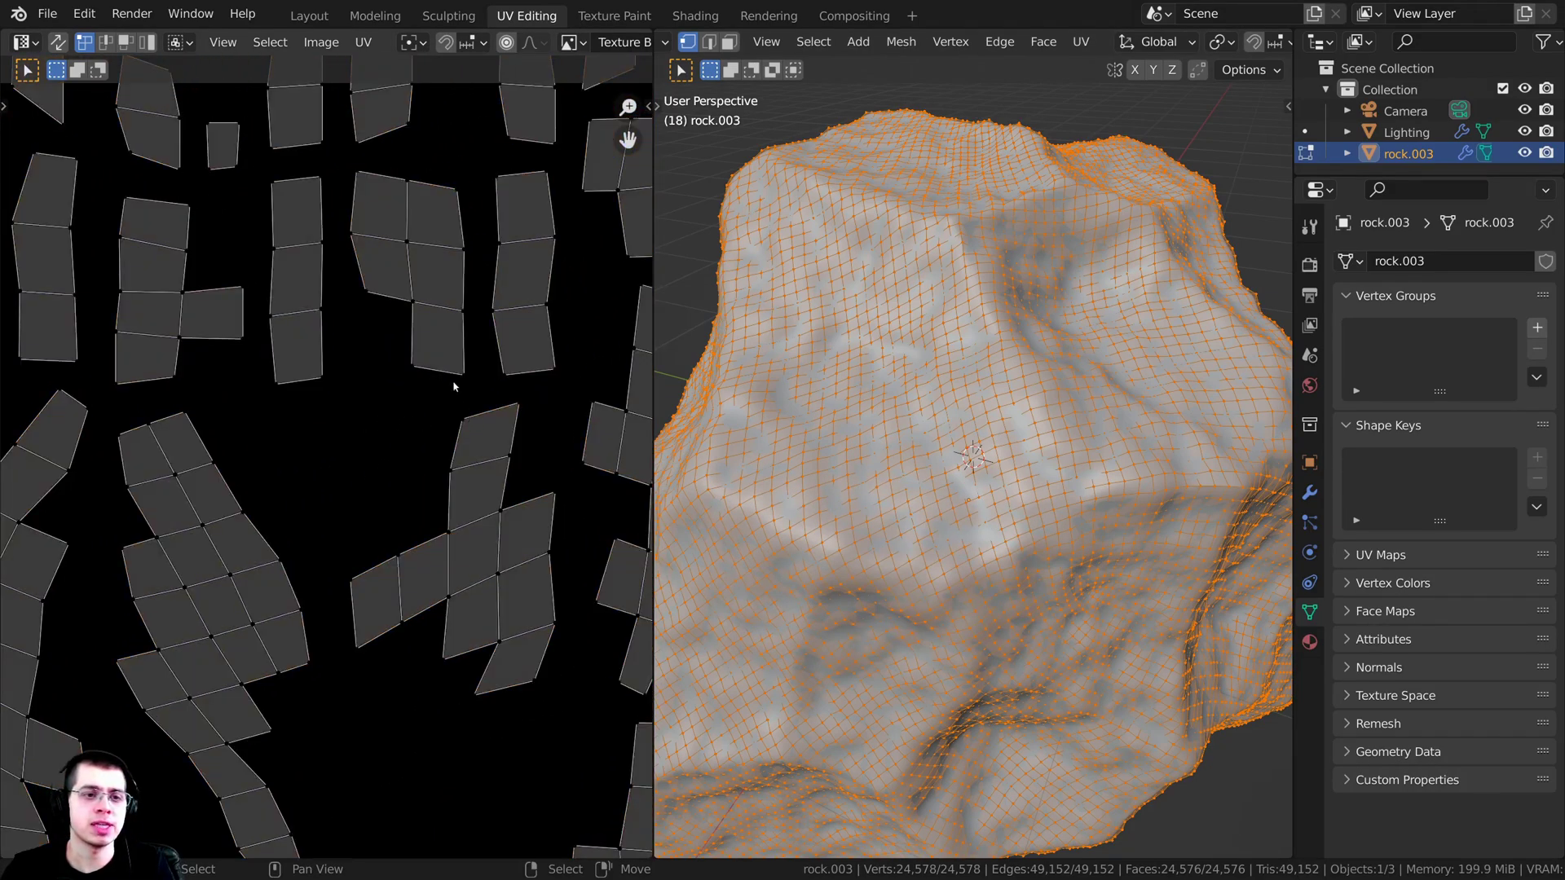
scroll(422, 415, down, 6)
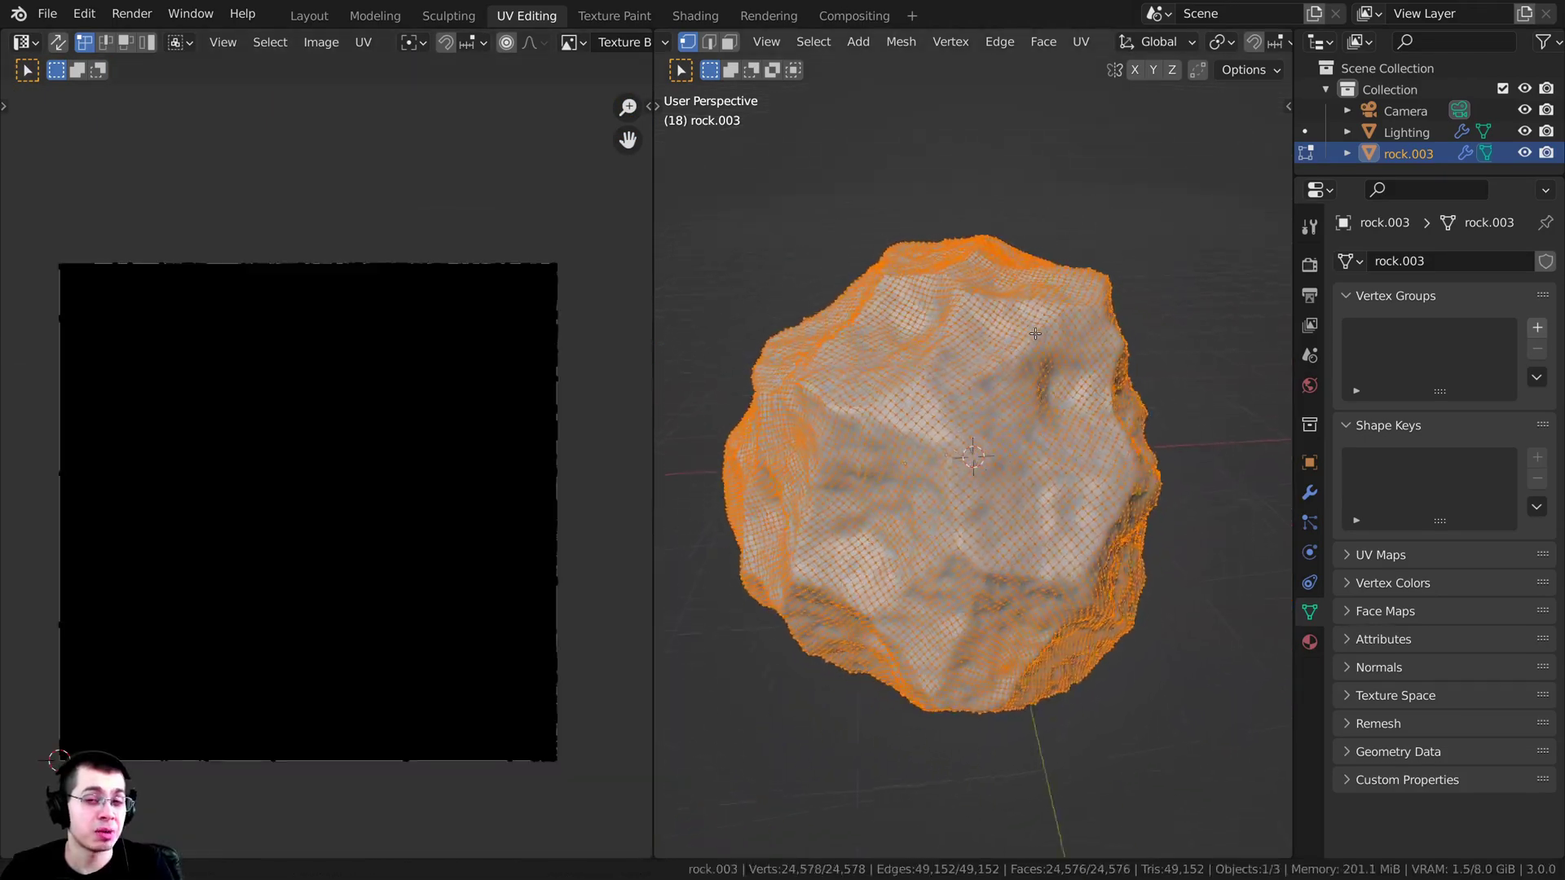
middle_drag(1035, 333, 997, 517)
key(Tab)
scroll(996, 517, up, 2)
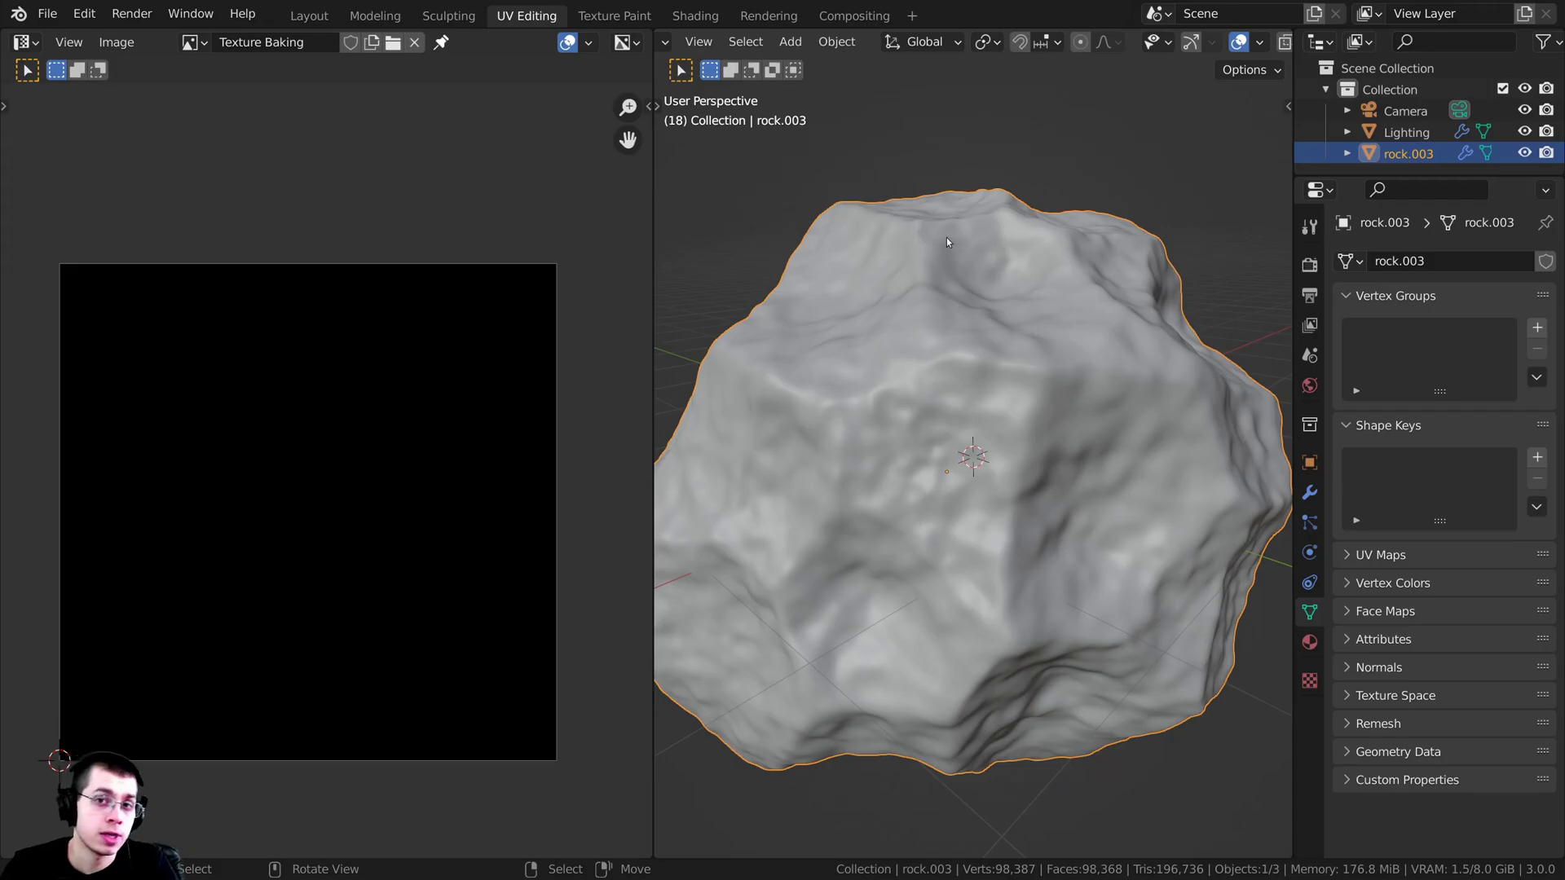
key(Tab)
key(a)
key(u)
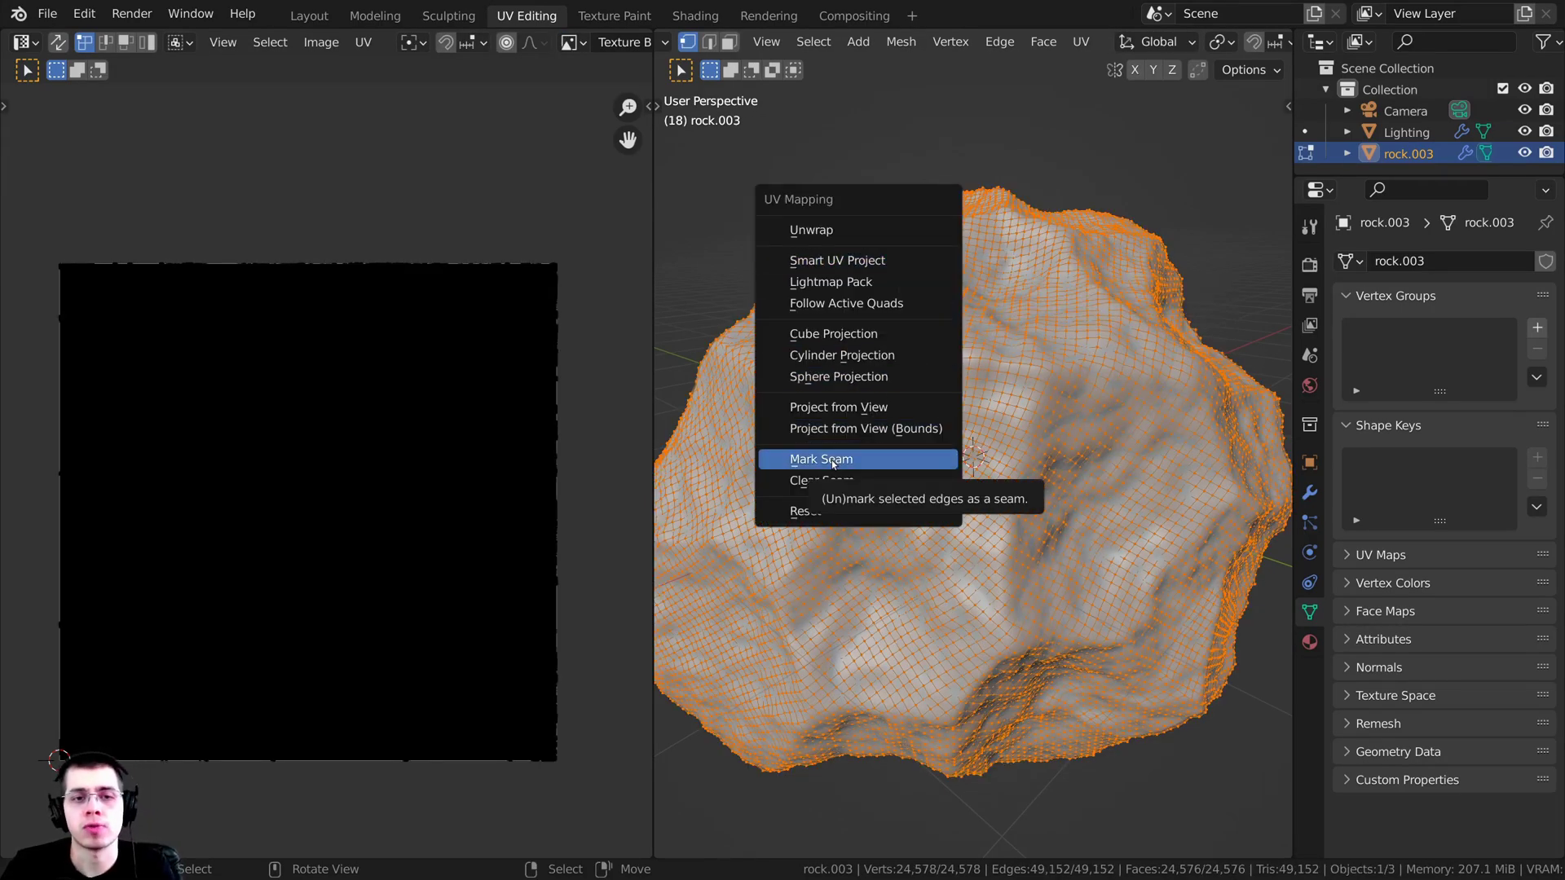
click(838, 335)
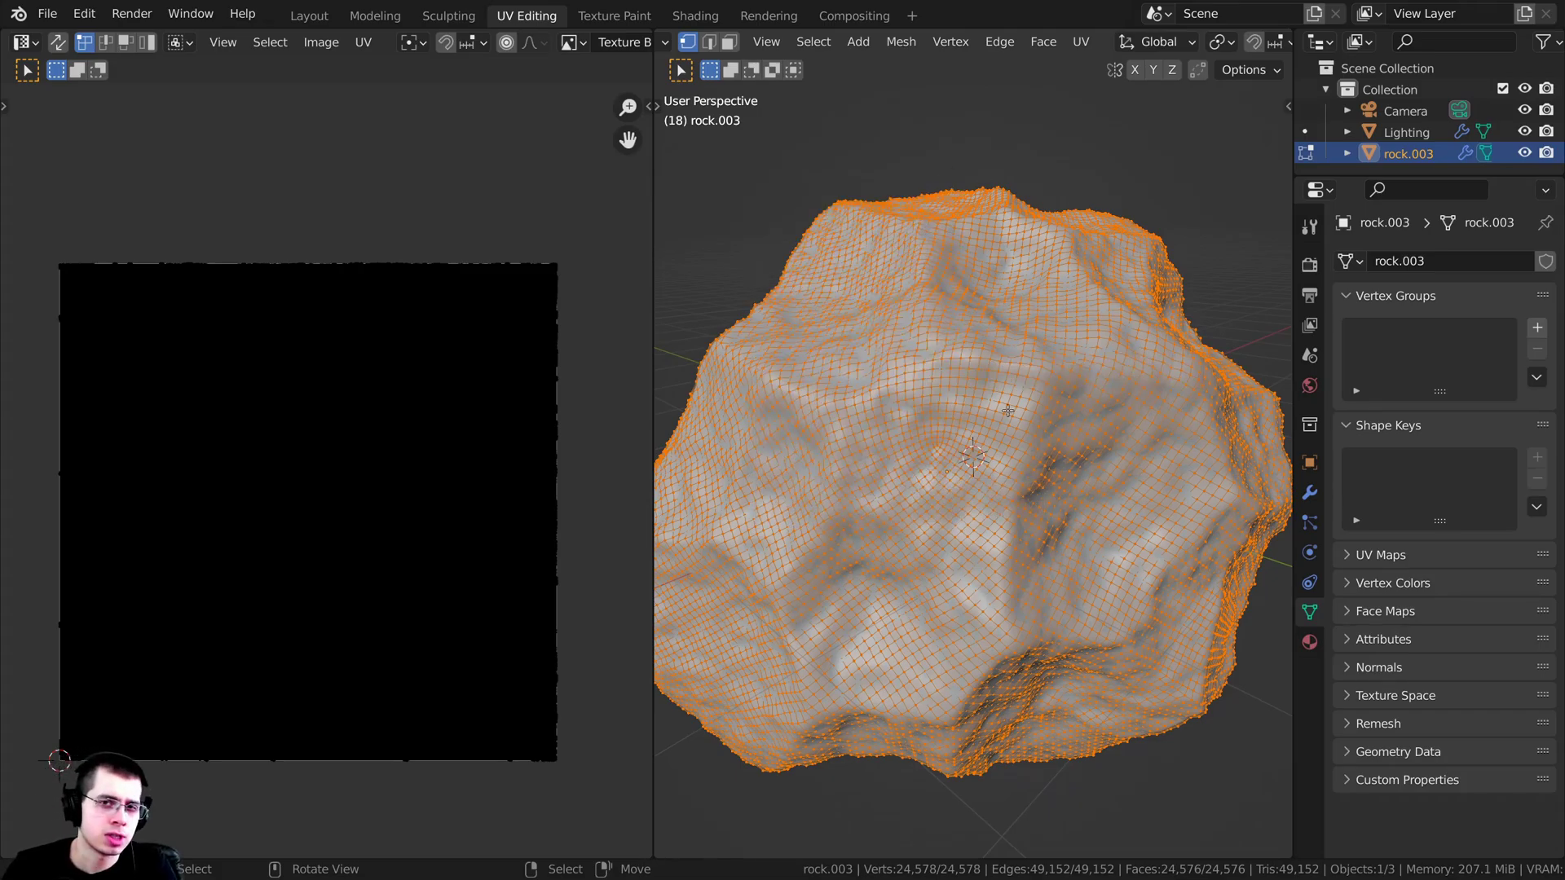
scroll(981, 383, down, 2)
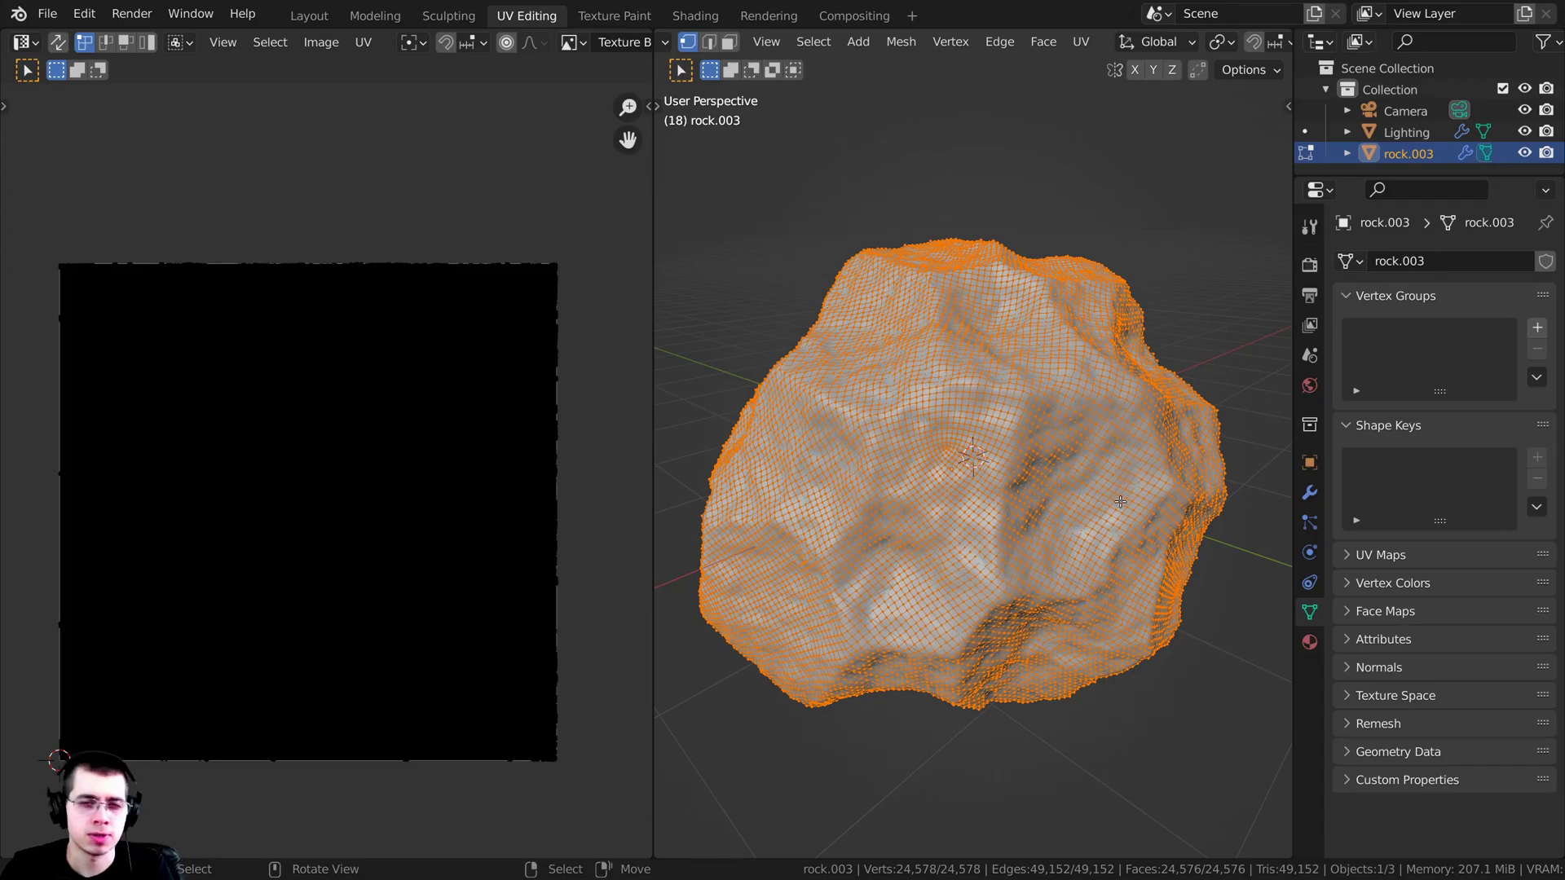
scroll(1119, 524, up, 2)
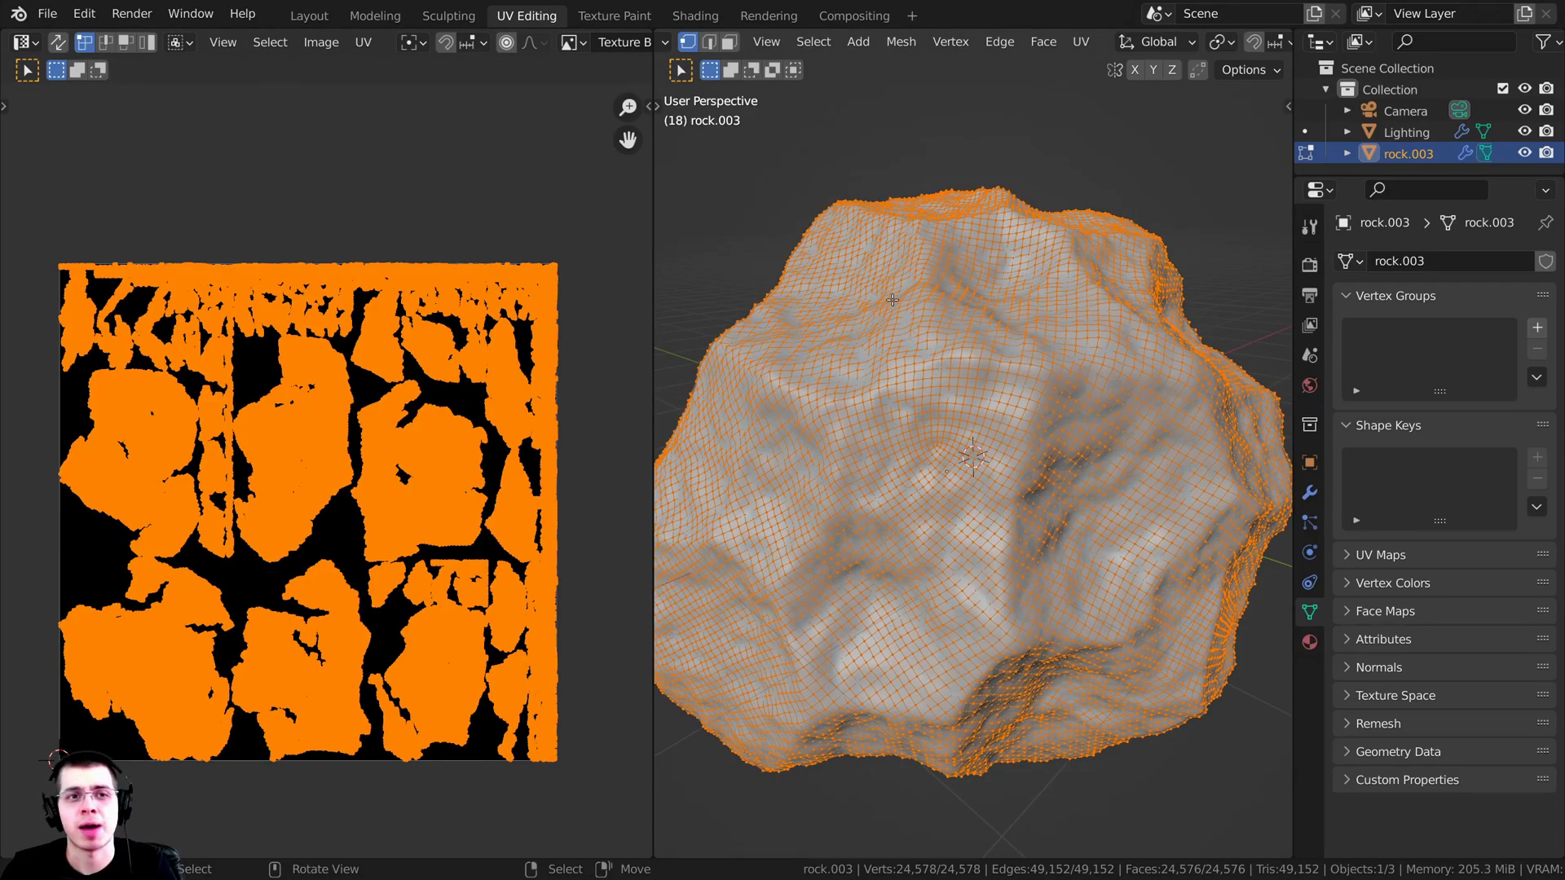
Step: Return the rock to Object Mode and switch to the Shading workspace with its Asteroid material nodes in view
key(Tab)
click(696, 16)
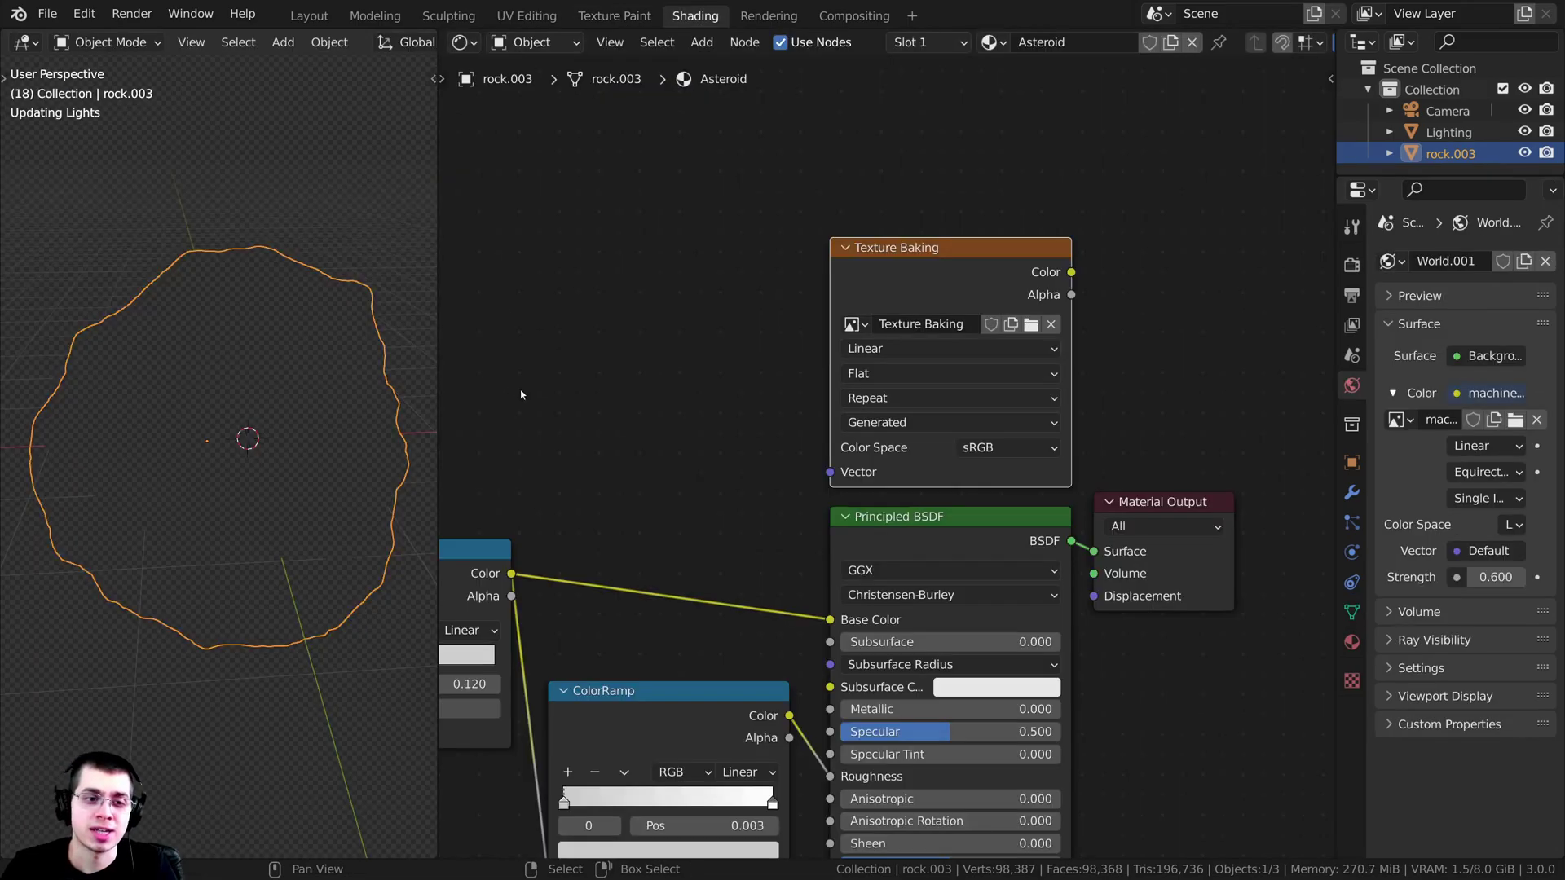
middle_drag(277, 466, 243, 479)
middle_drag(760, 601, 917, 424)
scroll(814, 503, down, 2)
scroll(804, 390, down, 1)
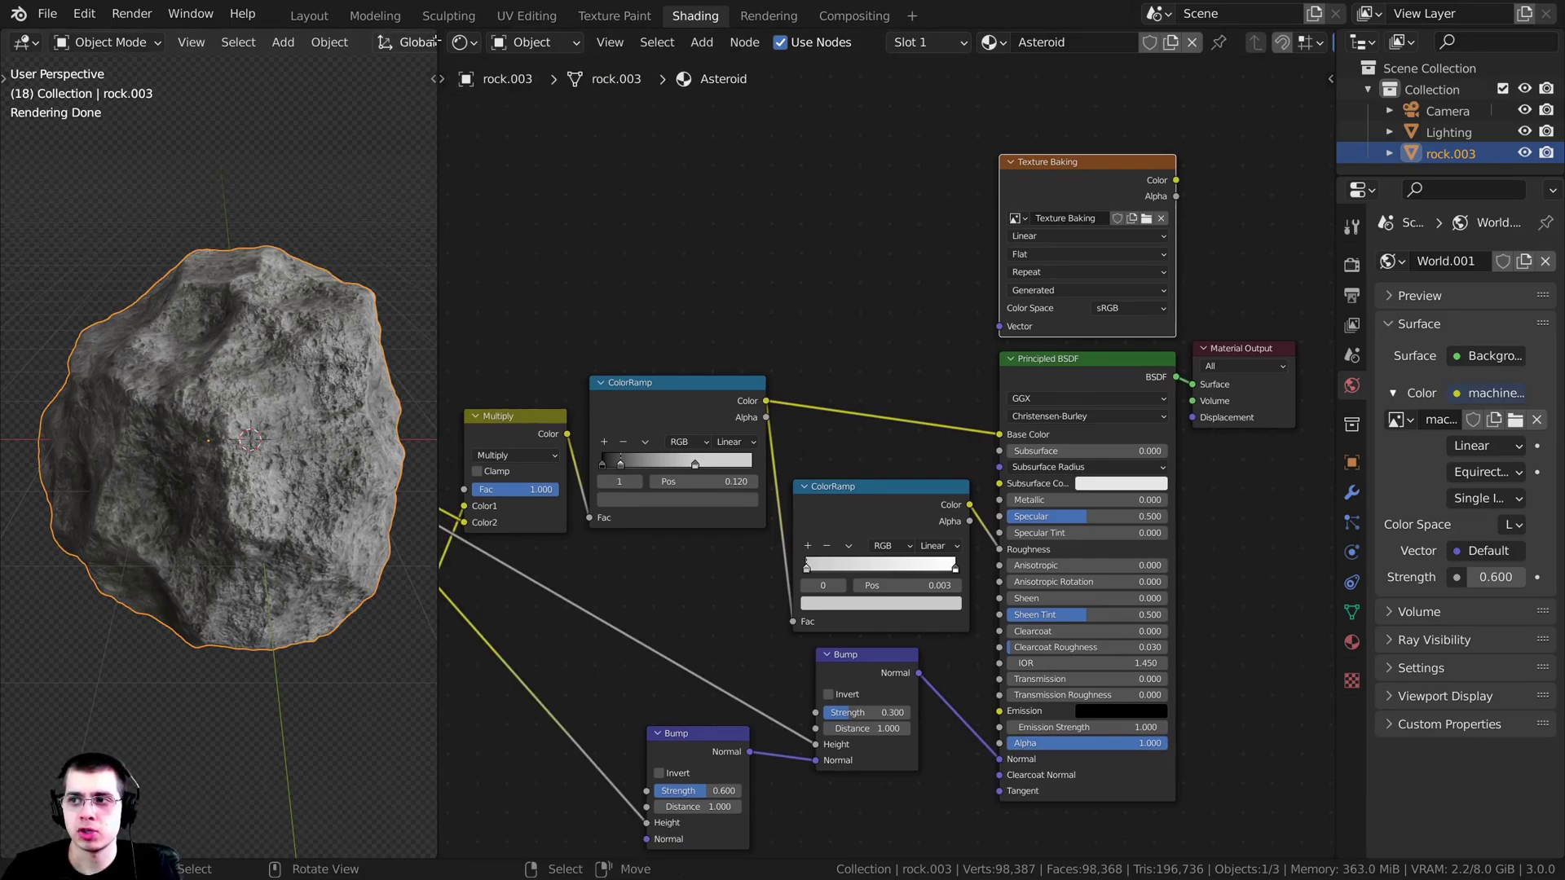
Step: Split the 3D viewport into two stacked areas and turn the upper one into a UV Editor
drag(434, 33, 408, 560)
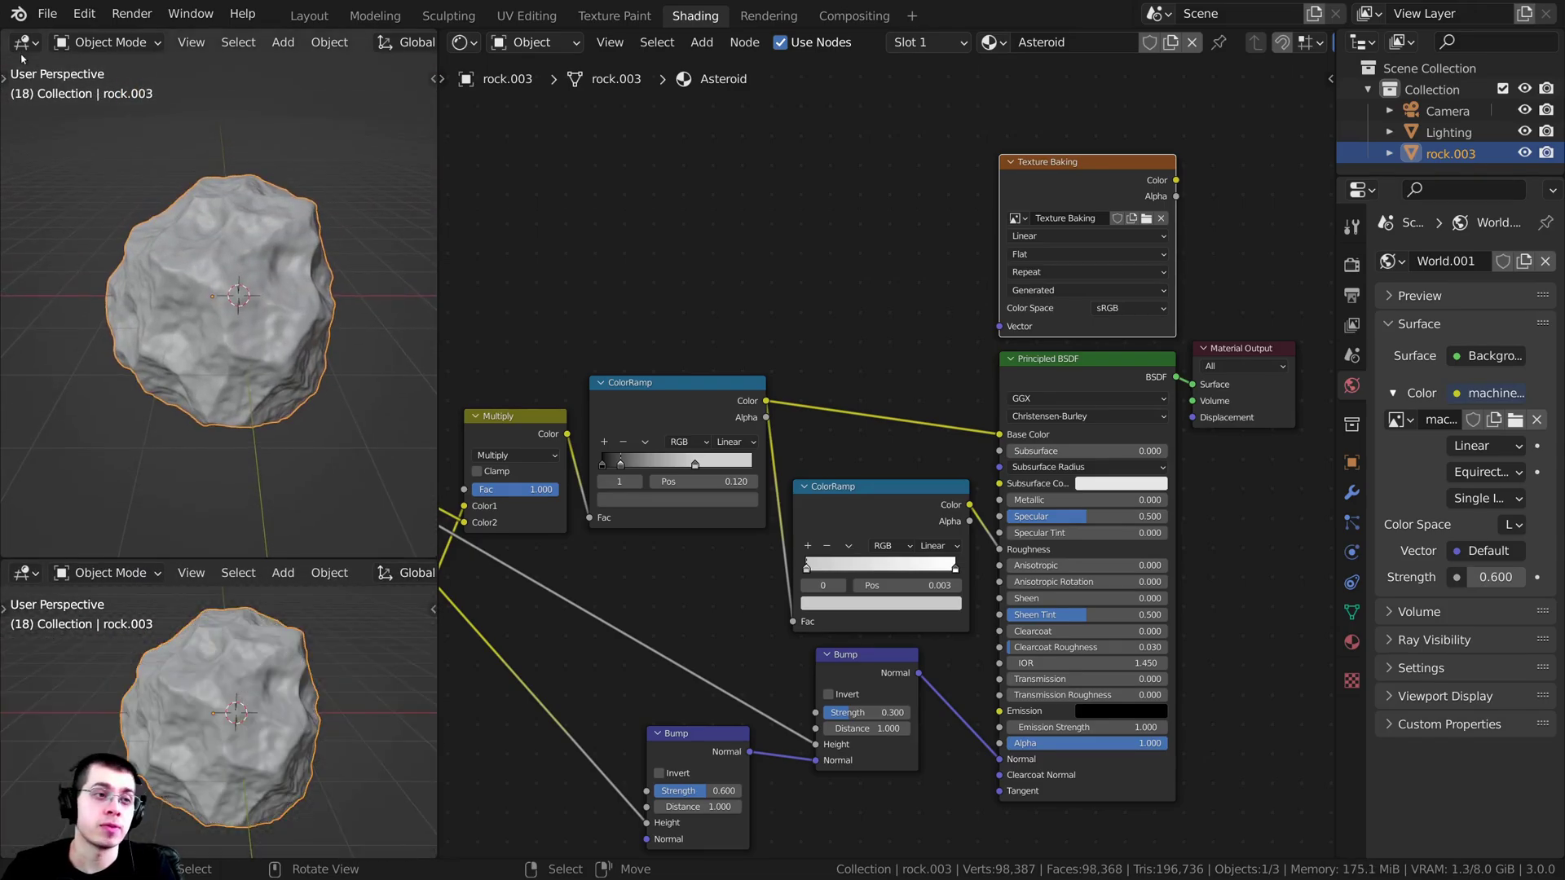
click(27, 42)
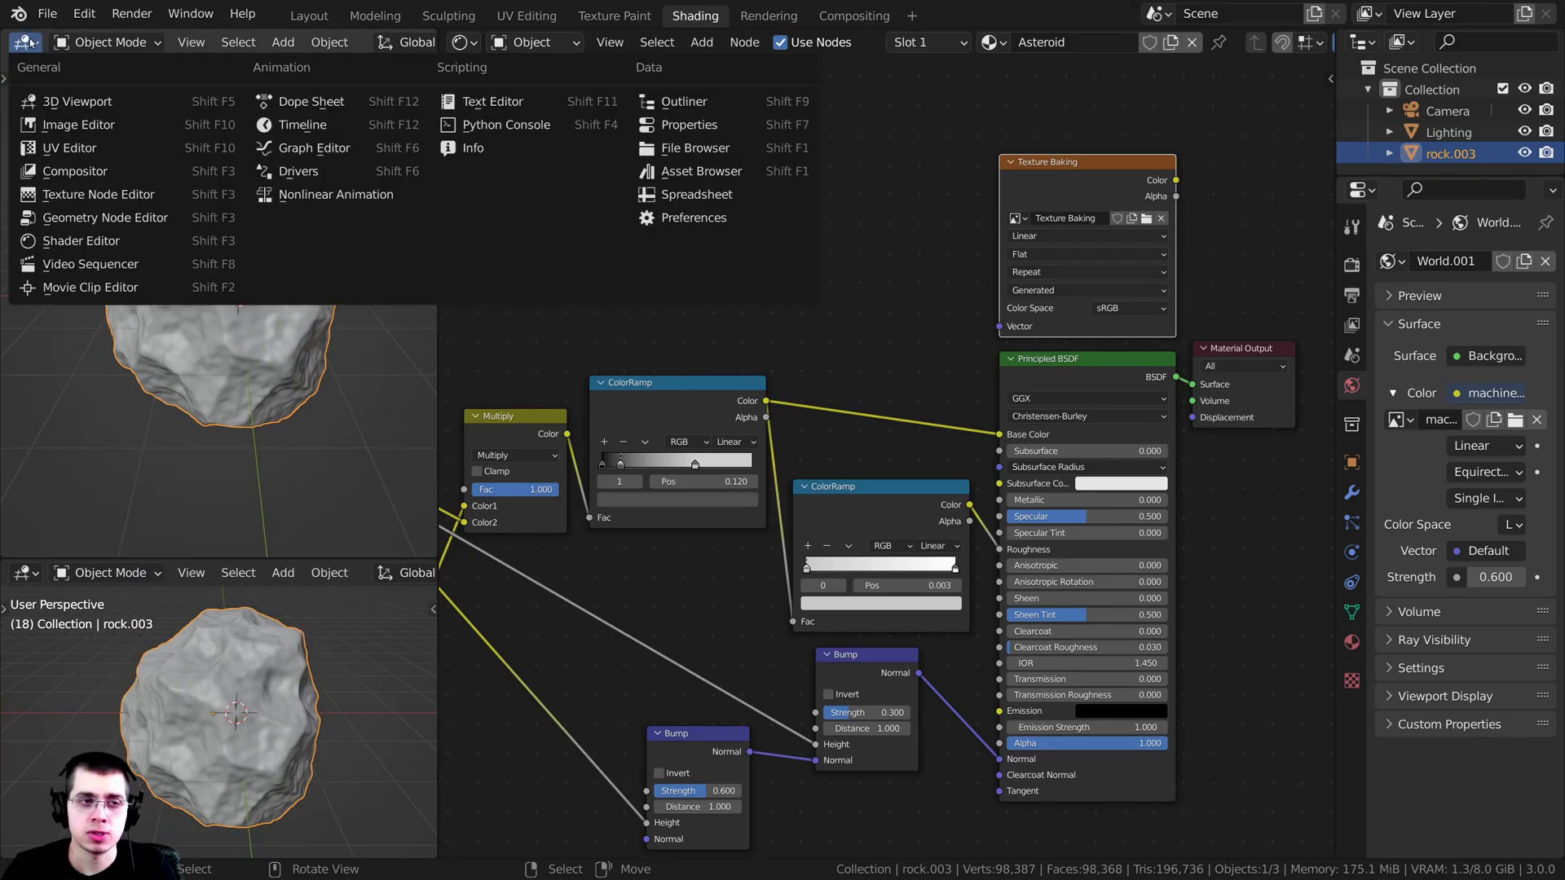
click(57, 149)
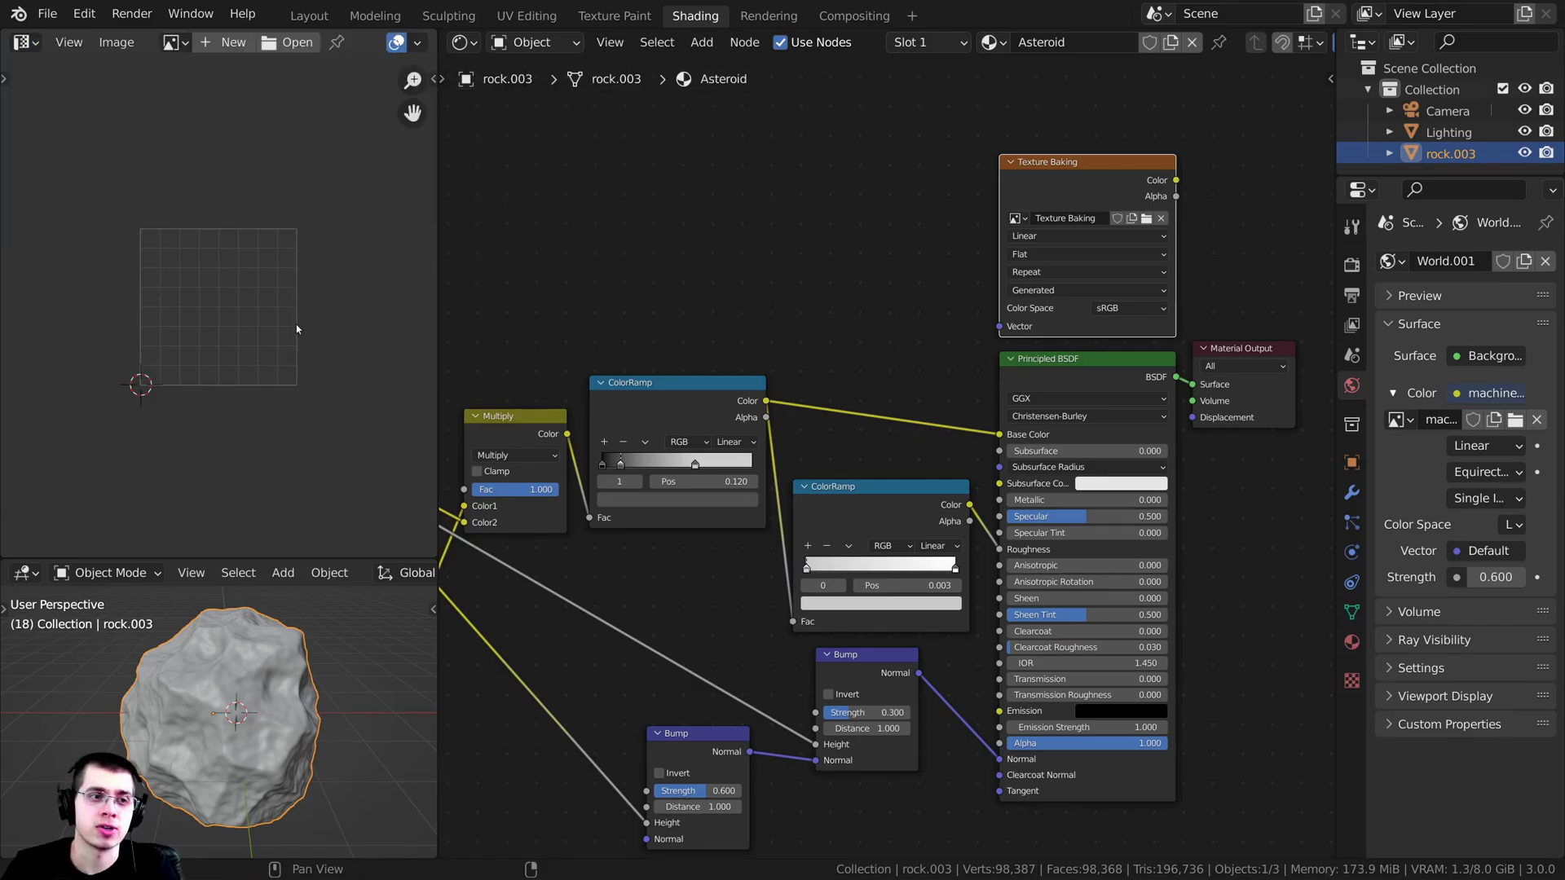
scroll(331, 365, up, 3)
scroll(856, 314, up, 1)
Step: Move the Texture Baking image node slightly higher above the Principled BSDF node
middle_drag(937, 287, 717, 375)
scroll(817, 234, up, 2)
mouse_move(783, 215)
mouse_down()
mouse_move(829, 176)
mouse_move(777, 186)
mouse_up()
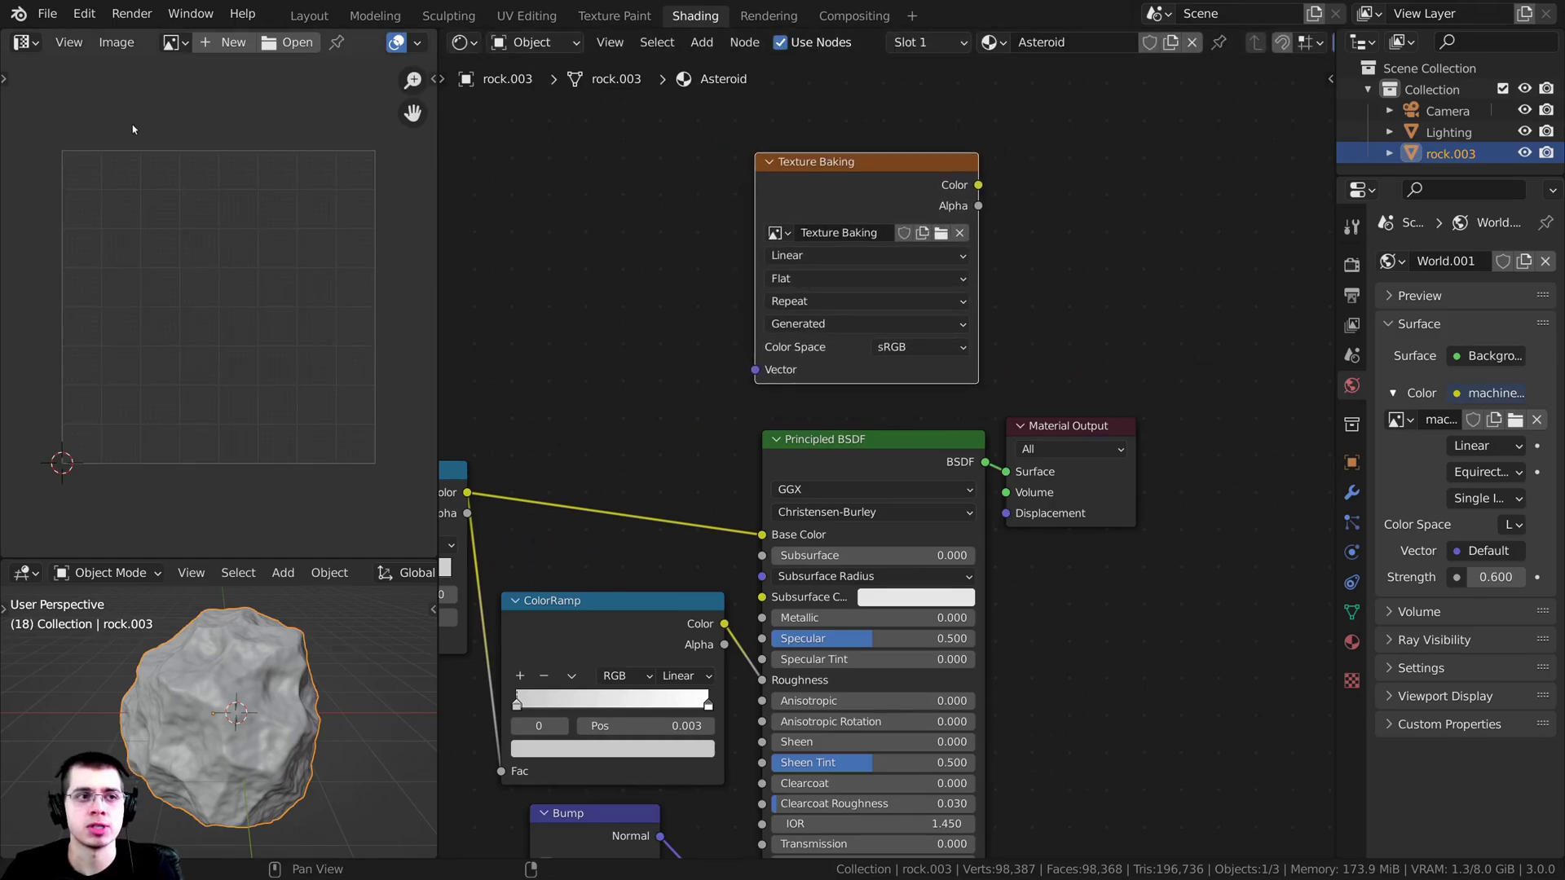
Step: Show the Texture Baking image in the new UV Editor and widen both that area and the Properties editor
click(174, 42)
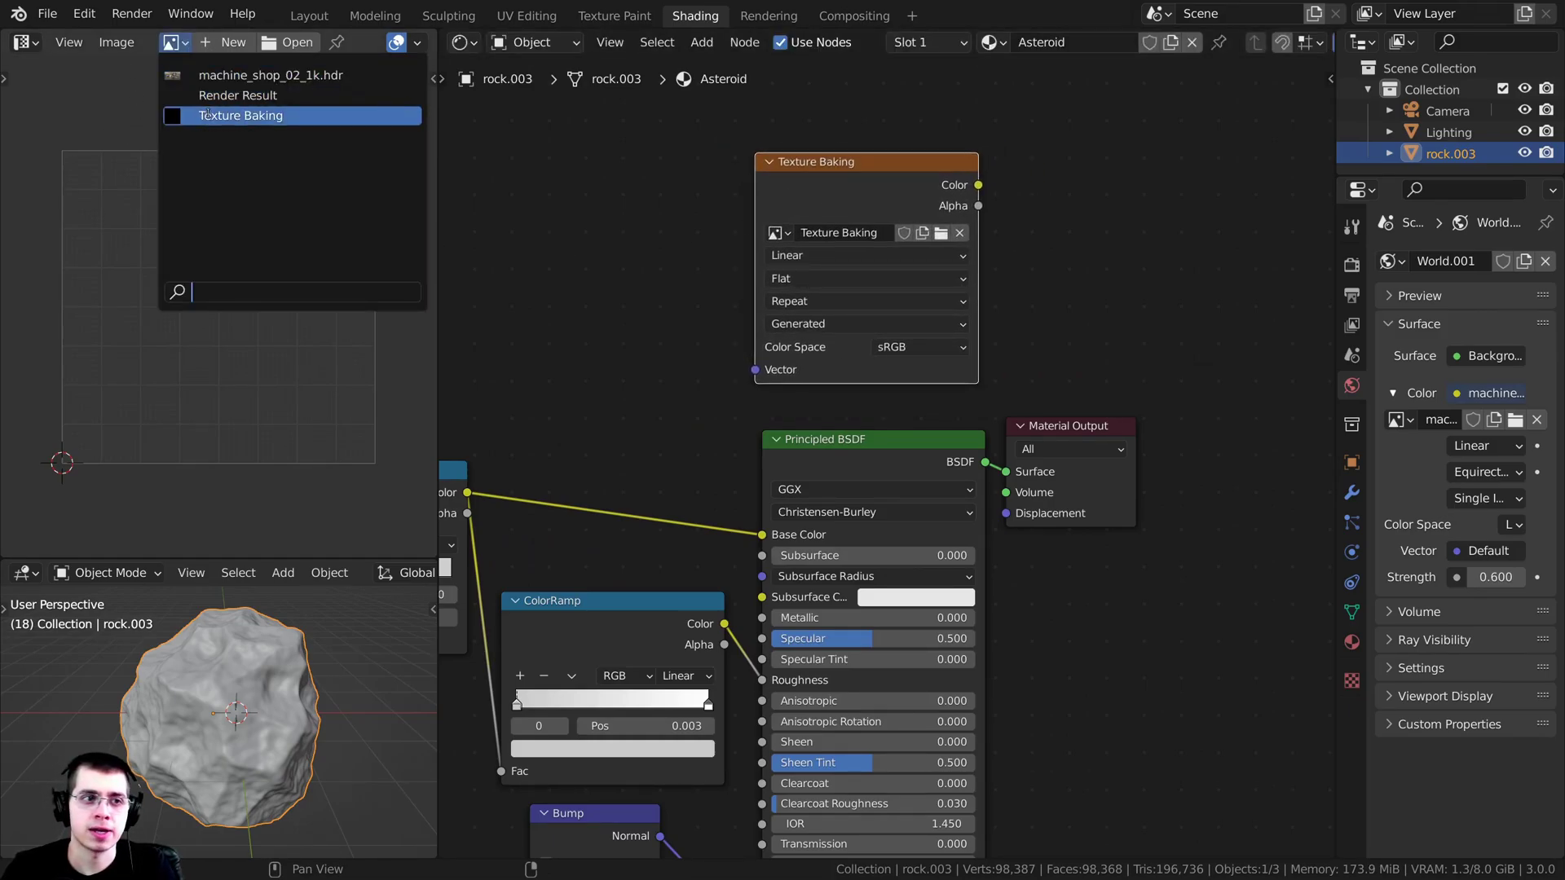
click(240, 116)
drag(435, 198, 611, 261)
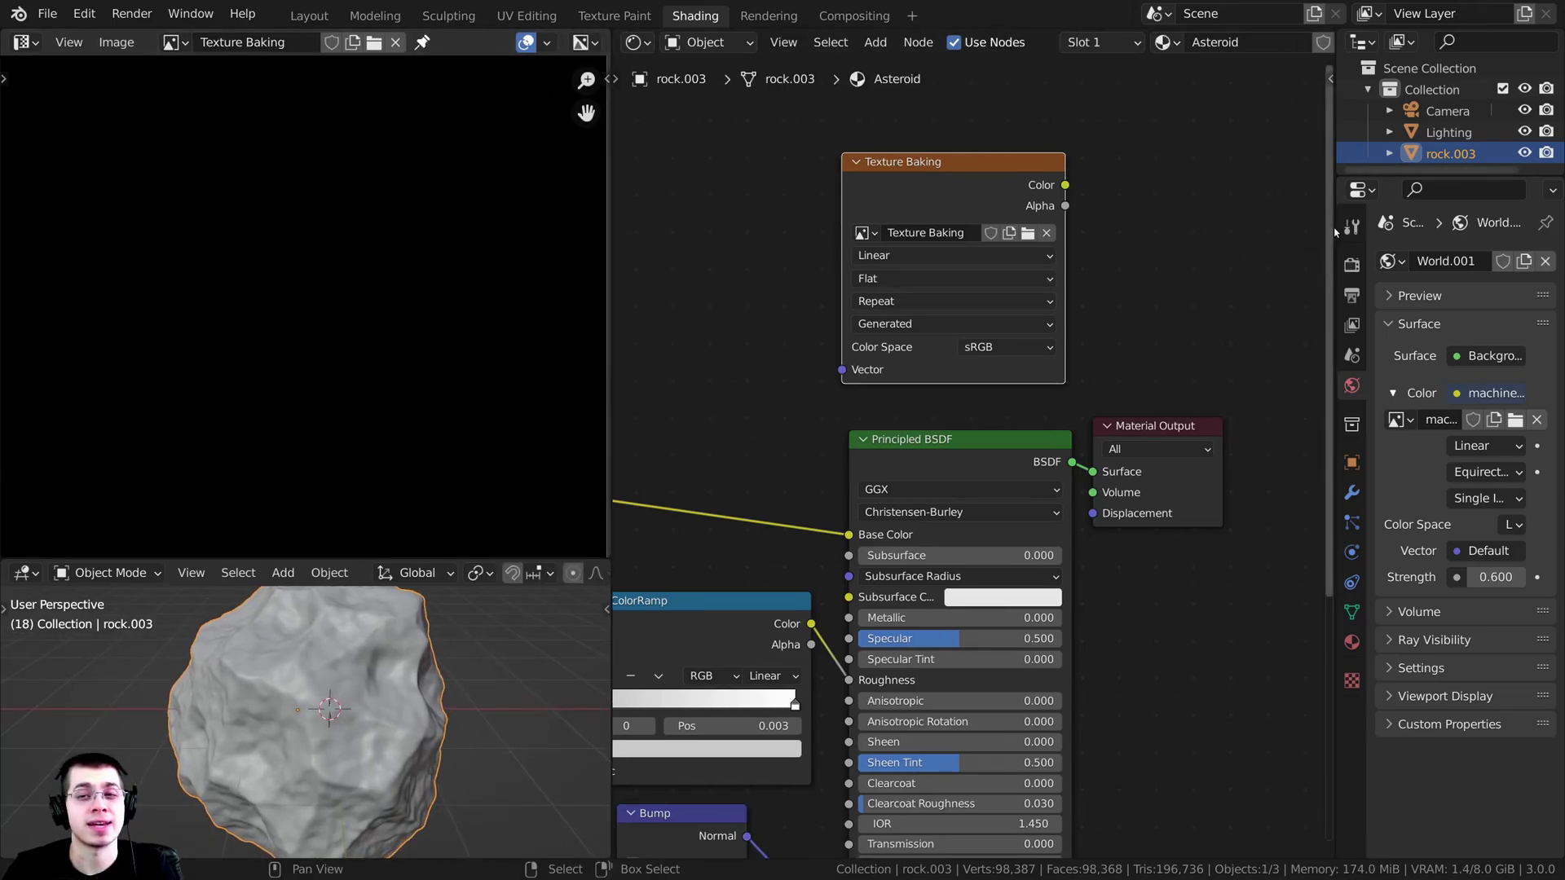
drag(1334, 232, 1241, 281)
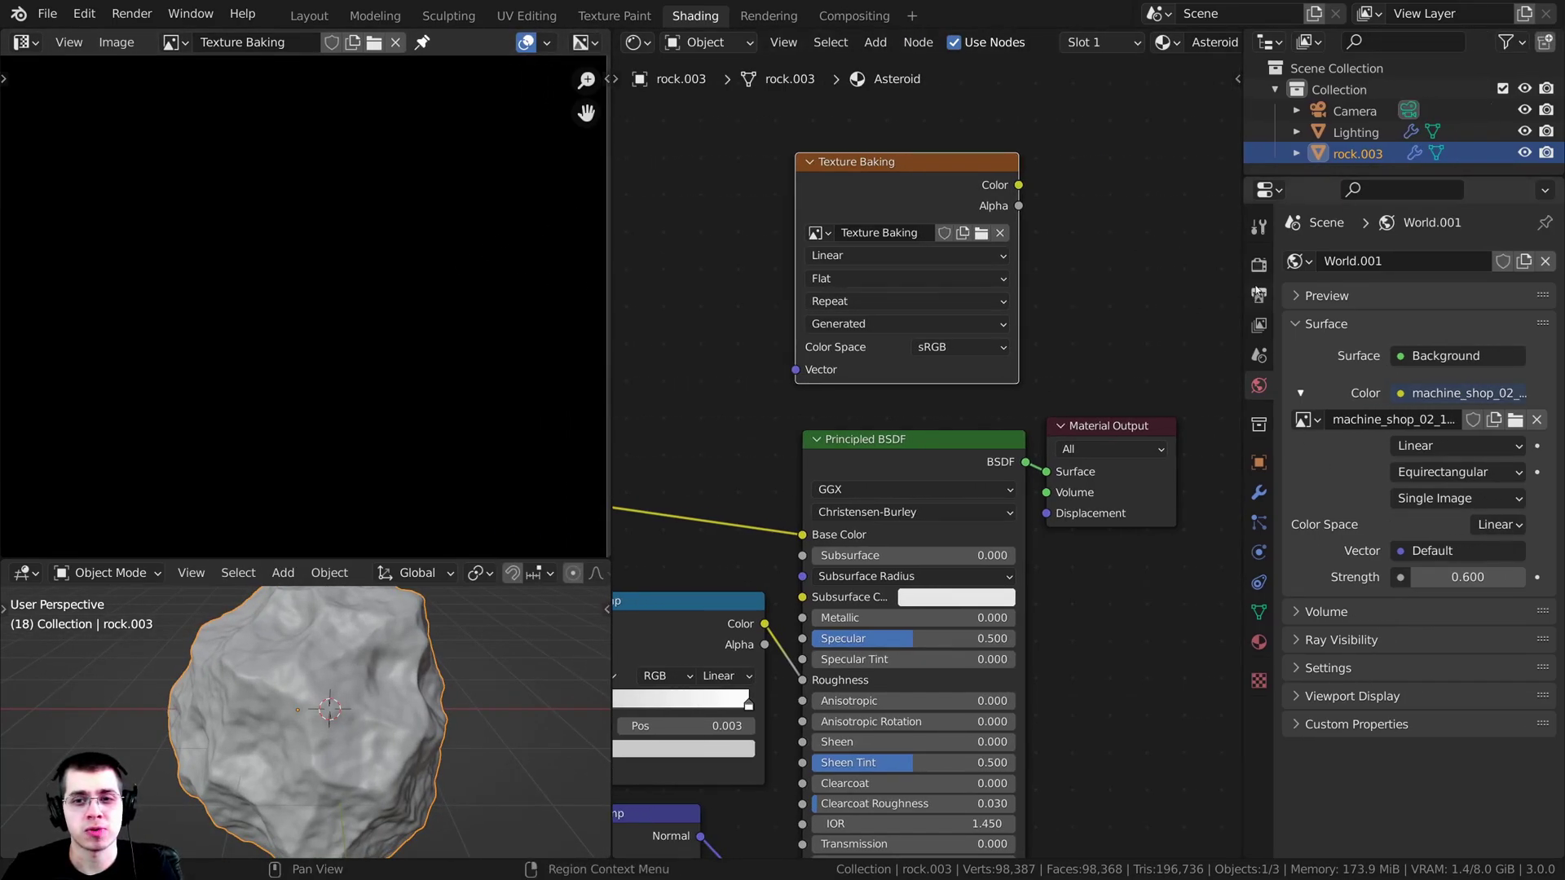
Step: Open the render properties and keep Cycles as the render engine
click(1263, 272)
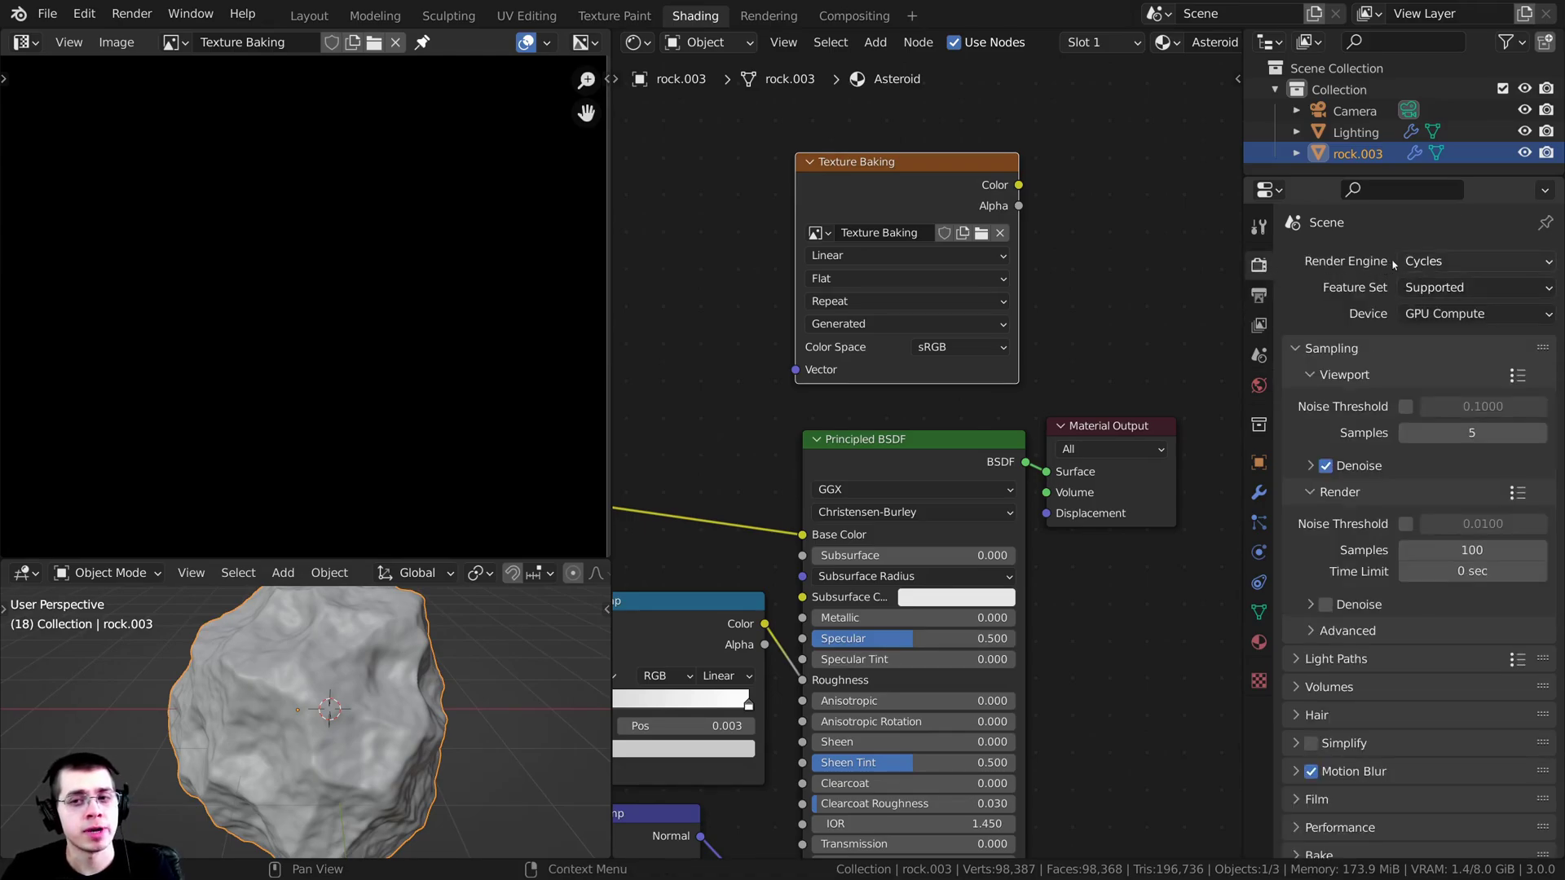
click(1444, 261)
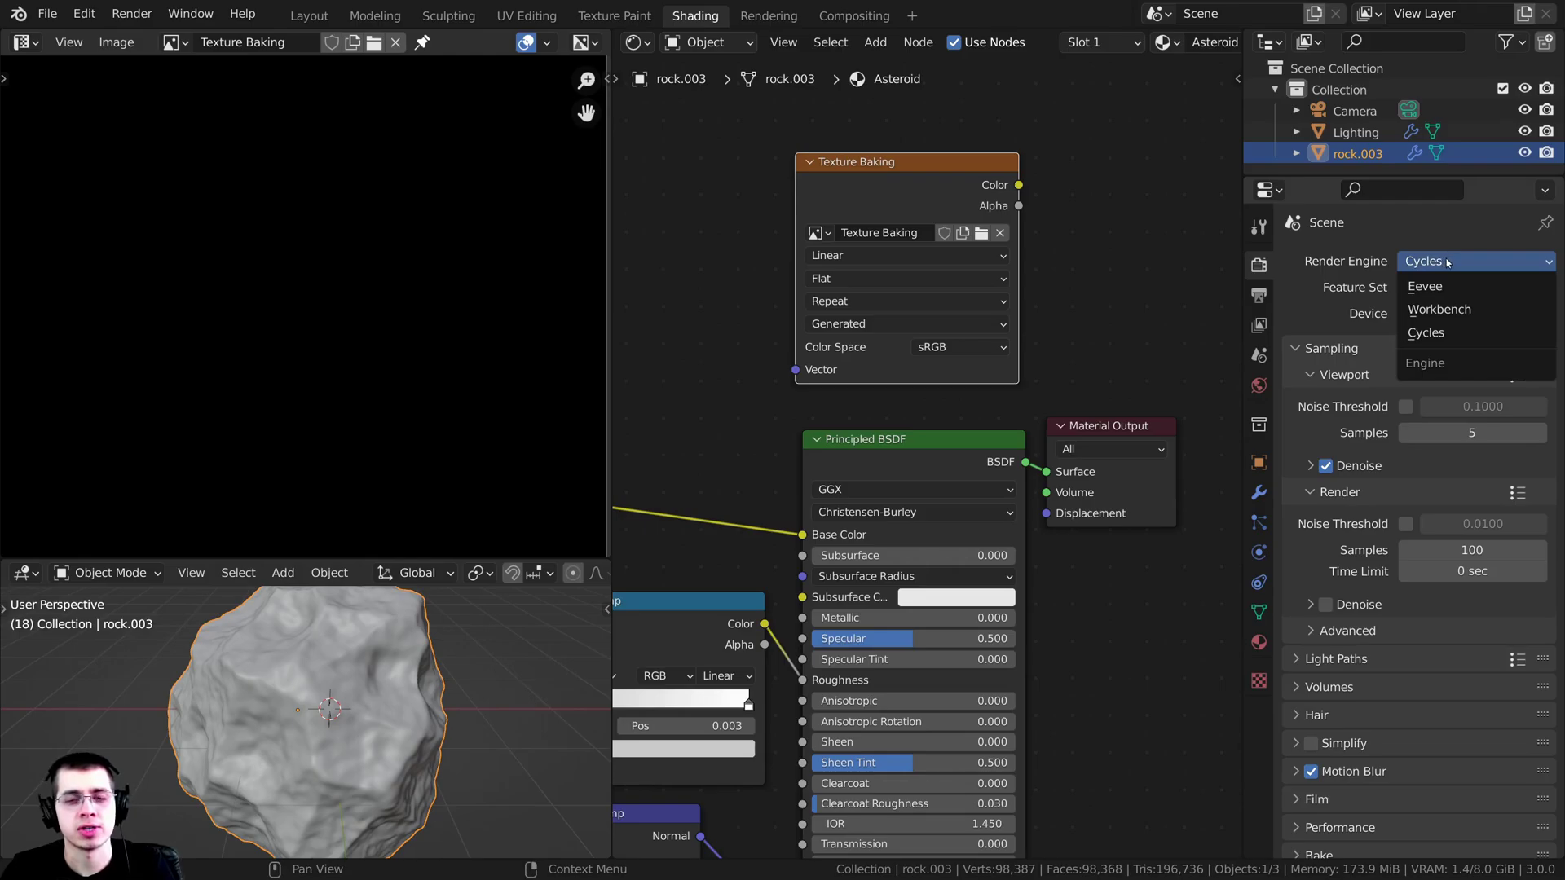
click(1447, 261)
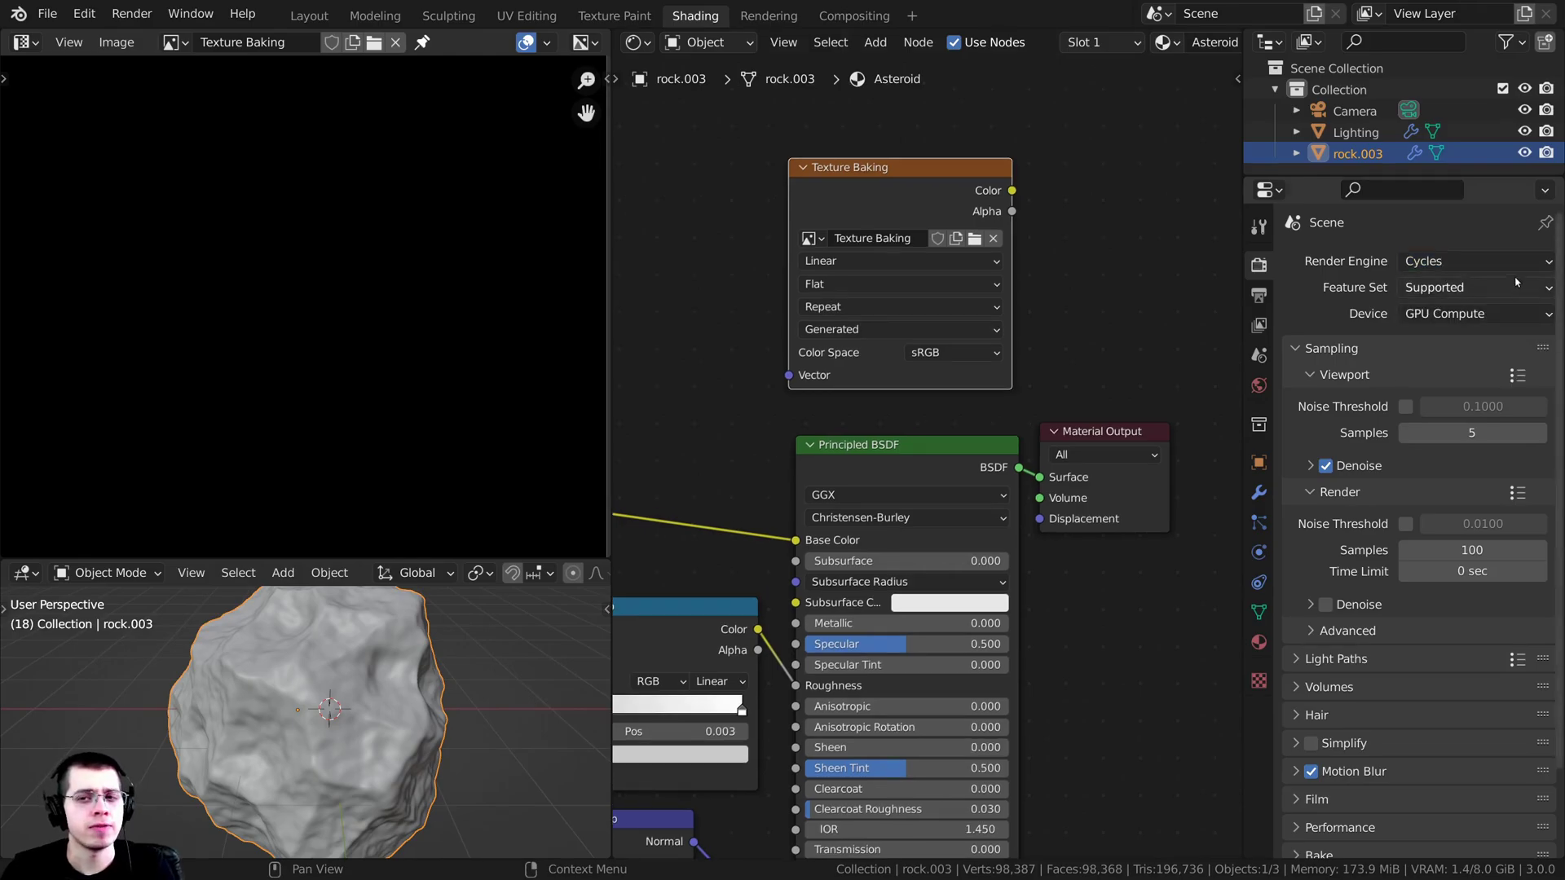
click(1434, 262)
click(1442, 264)
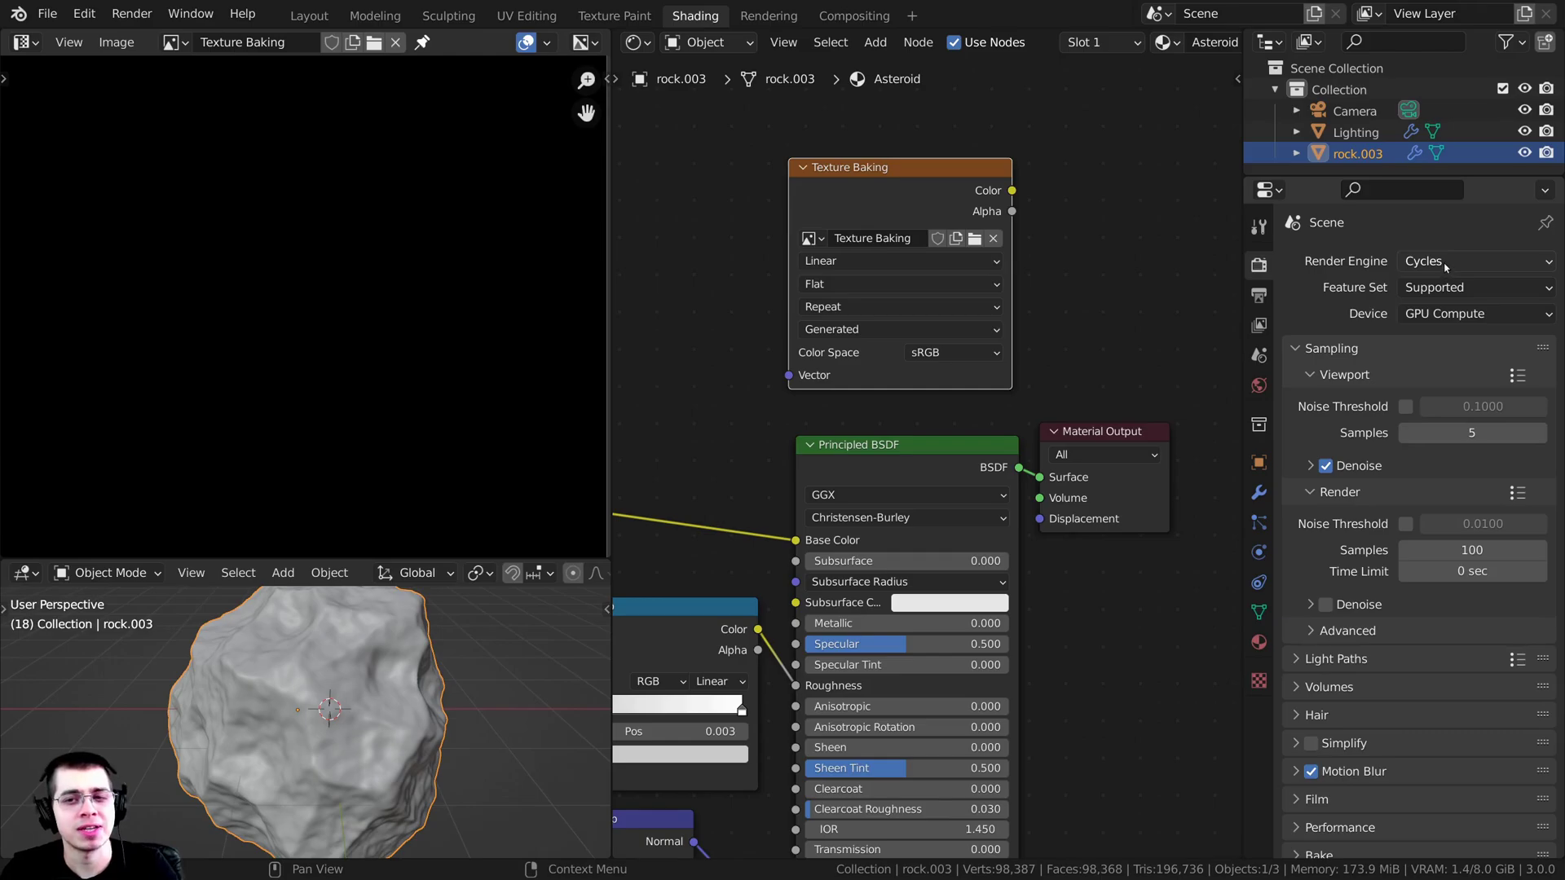
Step: Set the render sample count to 10 in the Cycles sampling settings
scroll(1385, 293, down, 1)
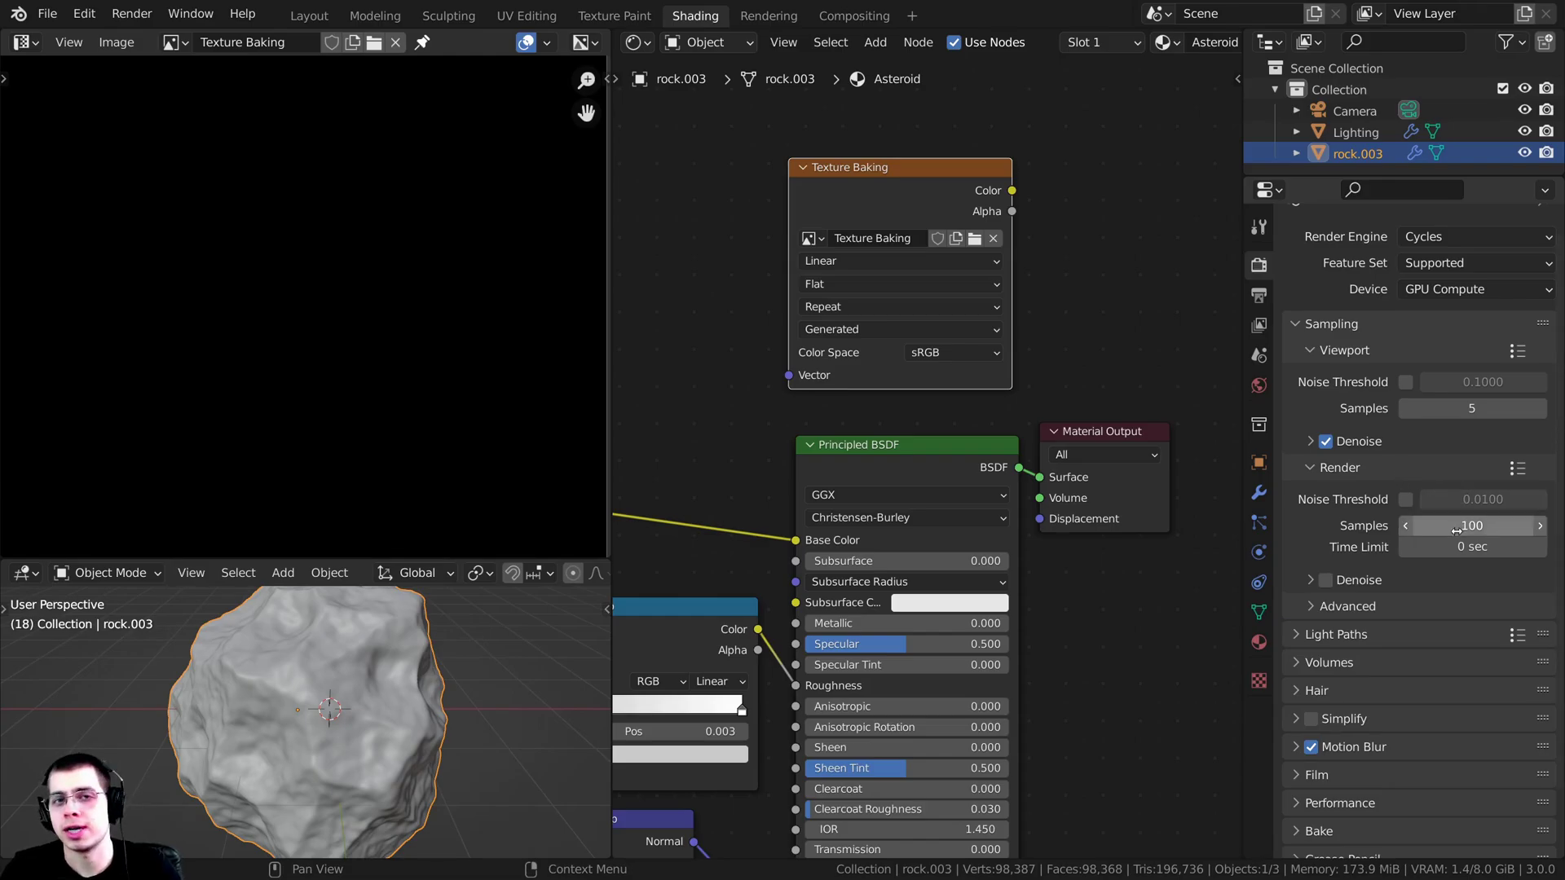
scroll(1436, 520, down, 1)
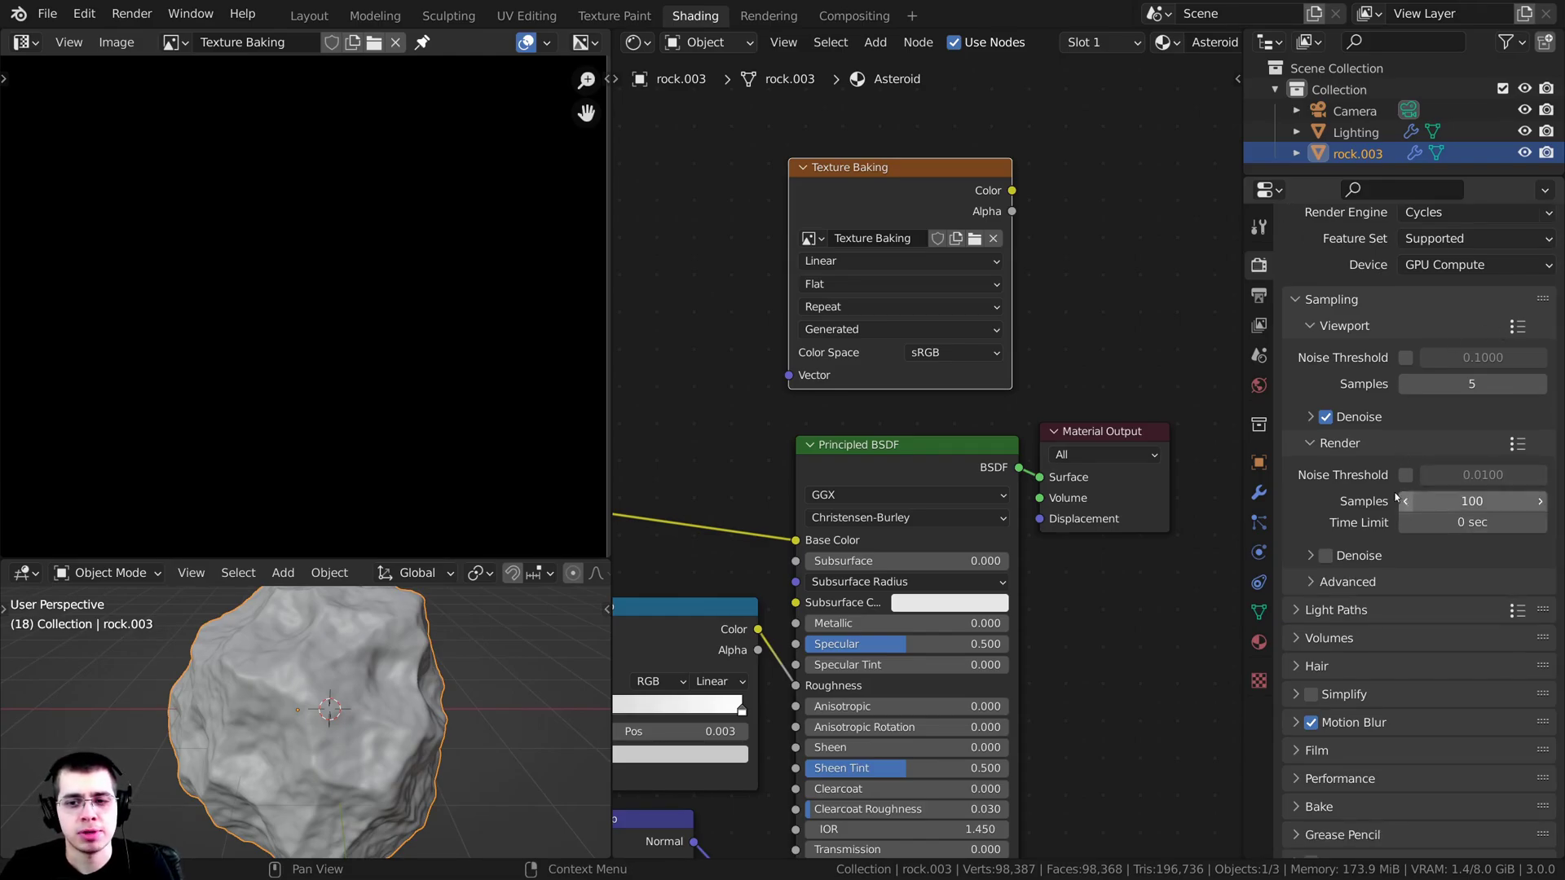
click(1471, 501)
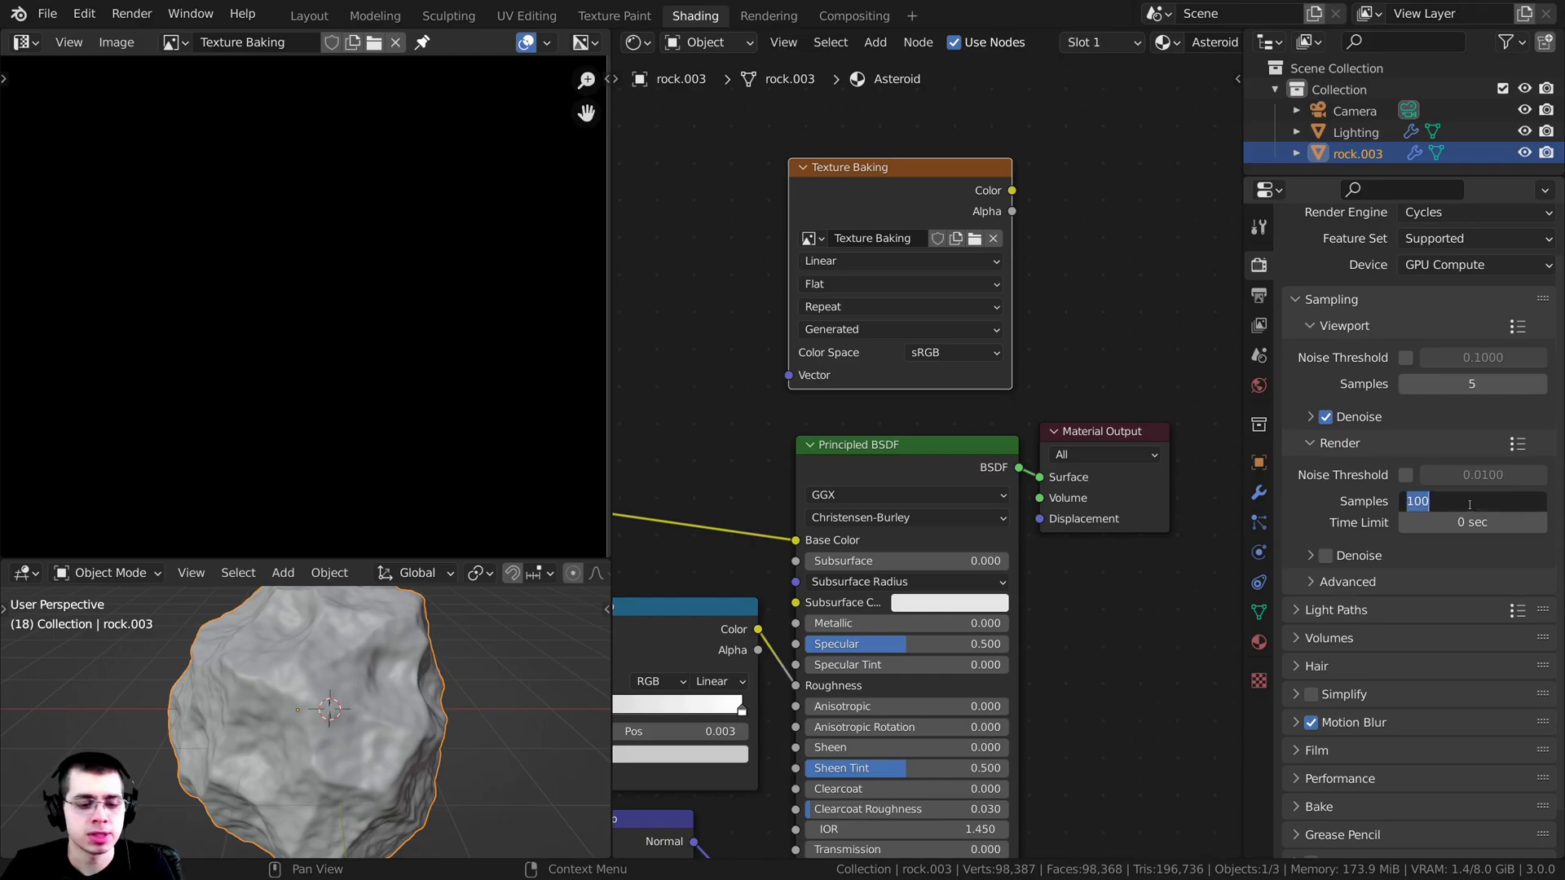
text(10)
key(Return)
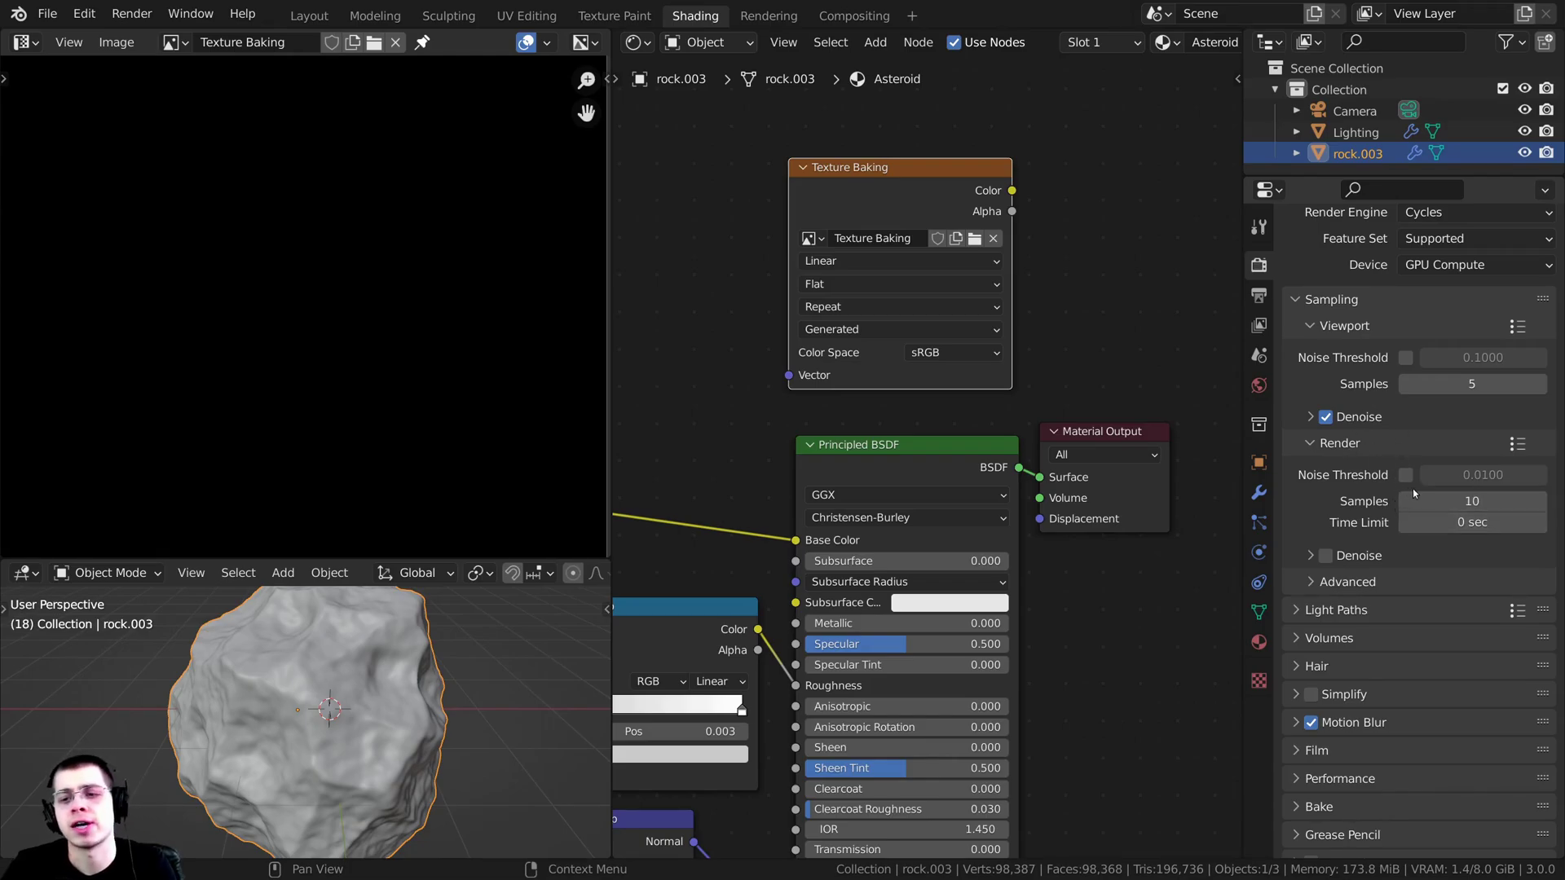
Step: Keep Cycles as the render engine and expand the Bake settings in the render properties
scroll(1411, 488, down, 1)
scroll(1413, 375, up, 3)
click(1410, 268)
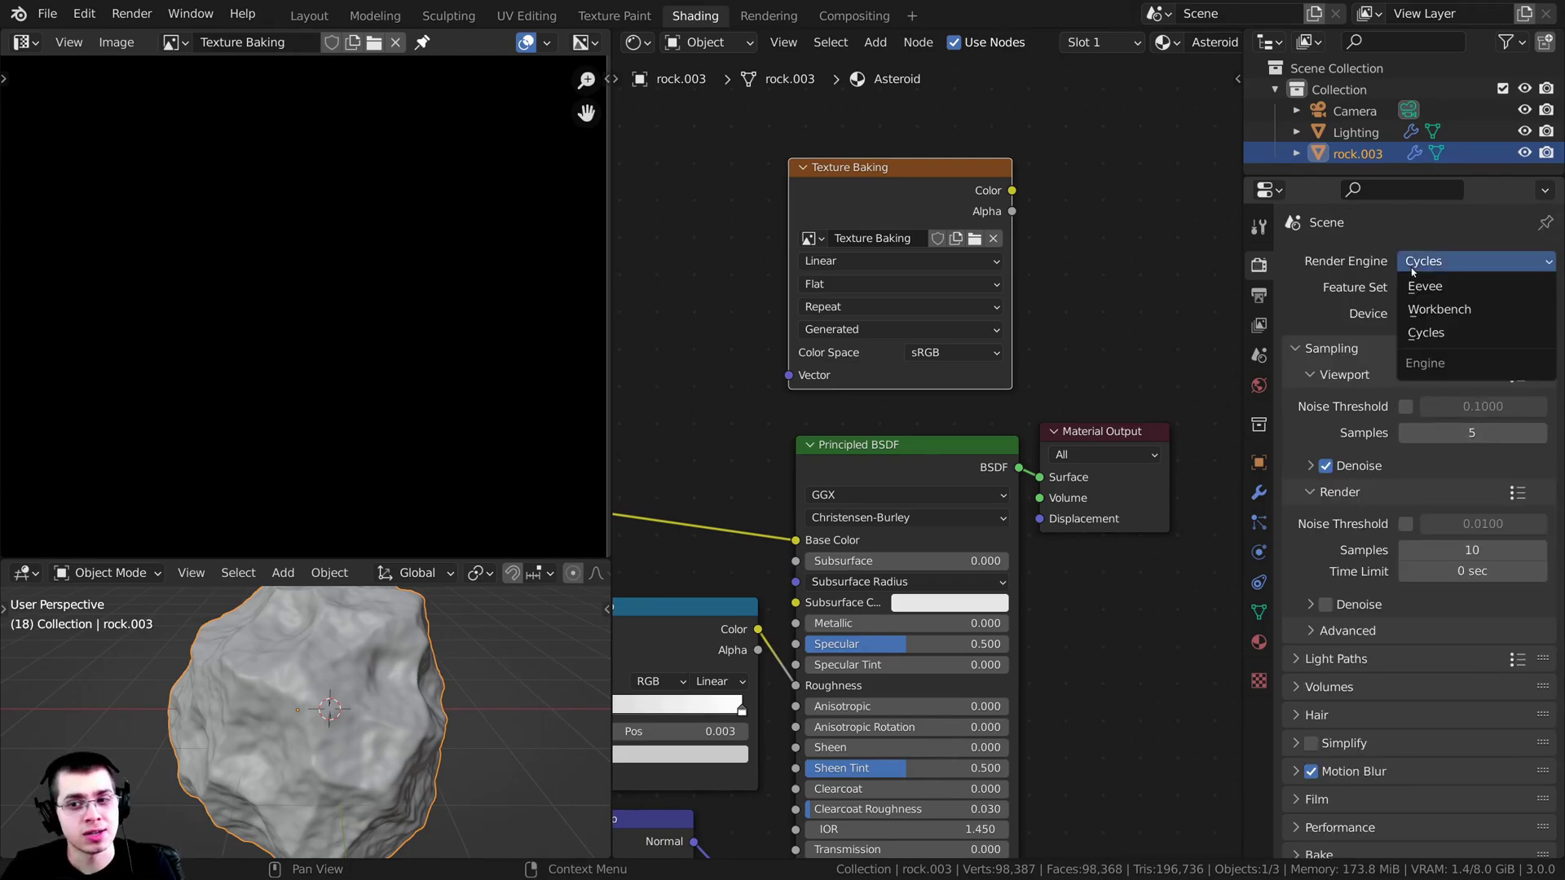
click(1408, 363)
scroll(1408, 525, down, 3)
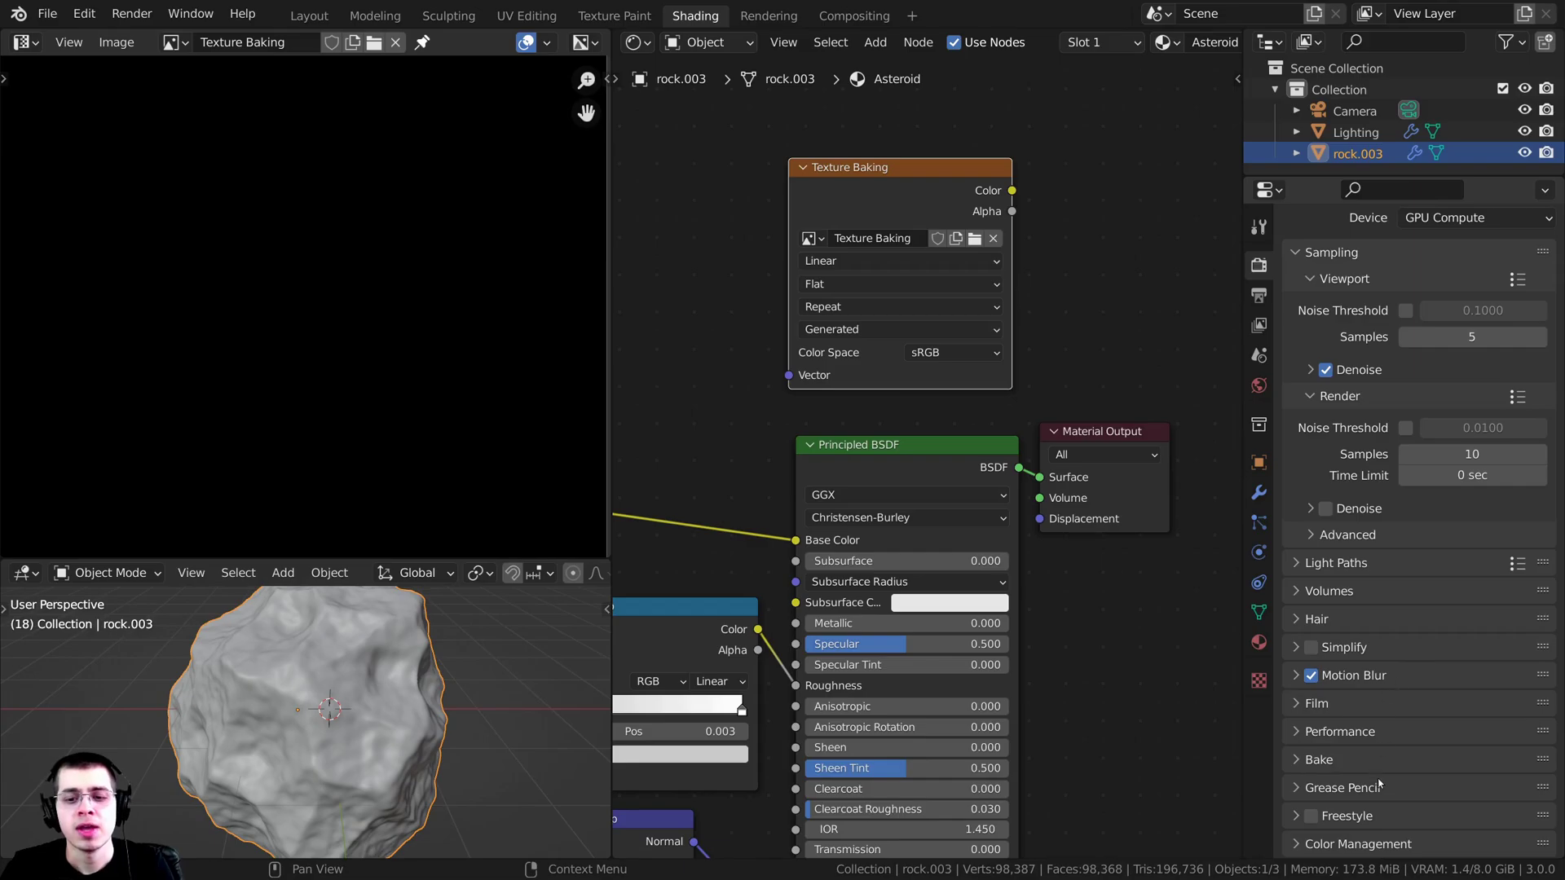
click(1293, 761)
scroll(1337, 533, down, 13)
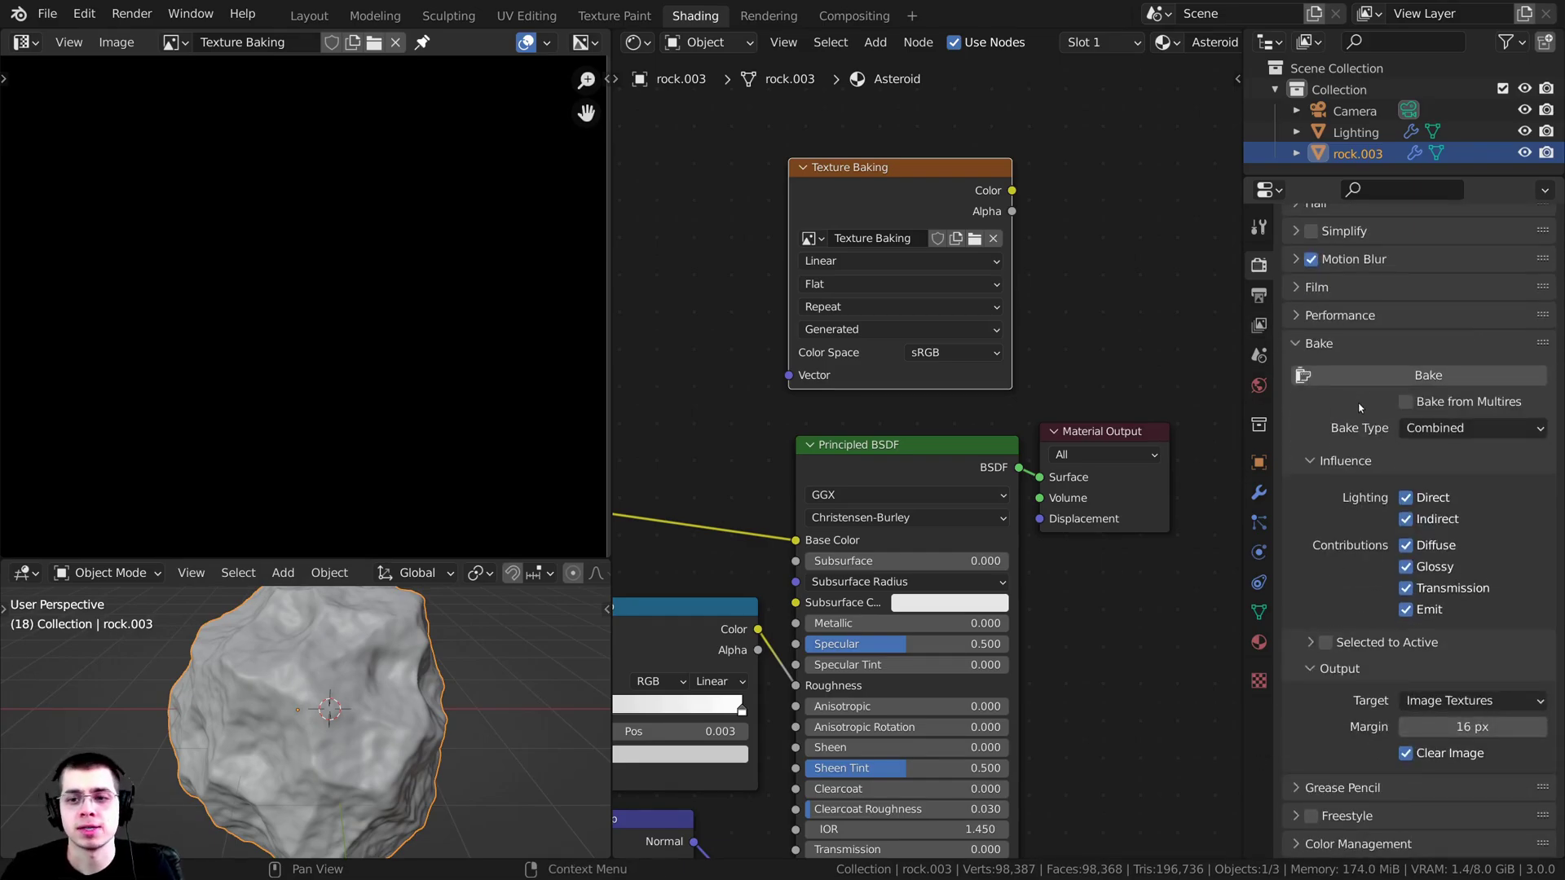
Step: Shift the Principled BSDF node slightly and enlarge the 3D viewport by shrinking the UV Editor above it
middle_drag(938, 536, 1048, 339)
drag(1005, 256, 991, 247)
scroll(507, 588, down, 1)
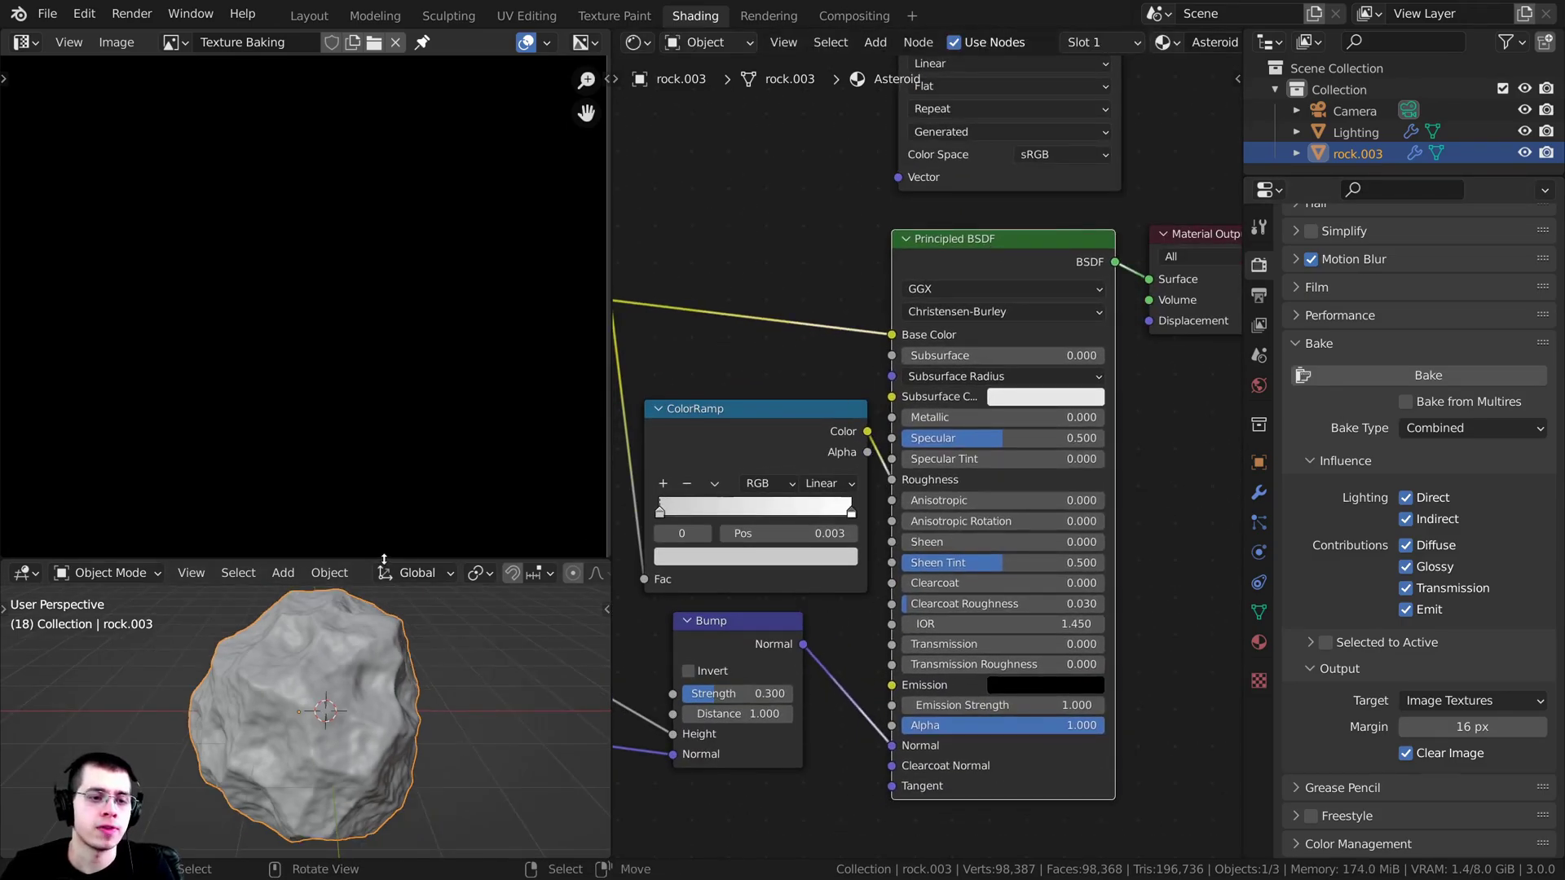
drag(383, 561, 383, 491)
scroll(897, 503, up, 1)
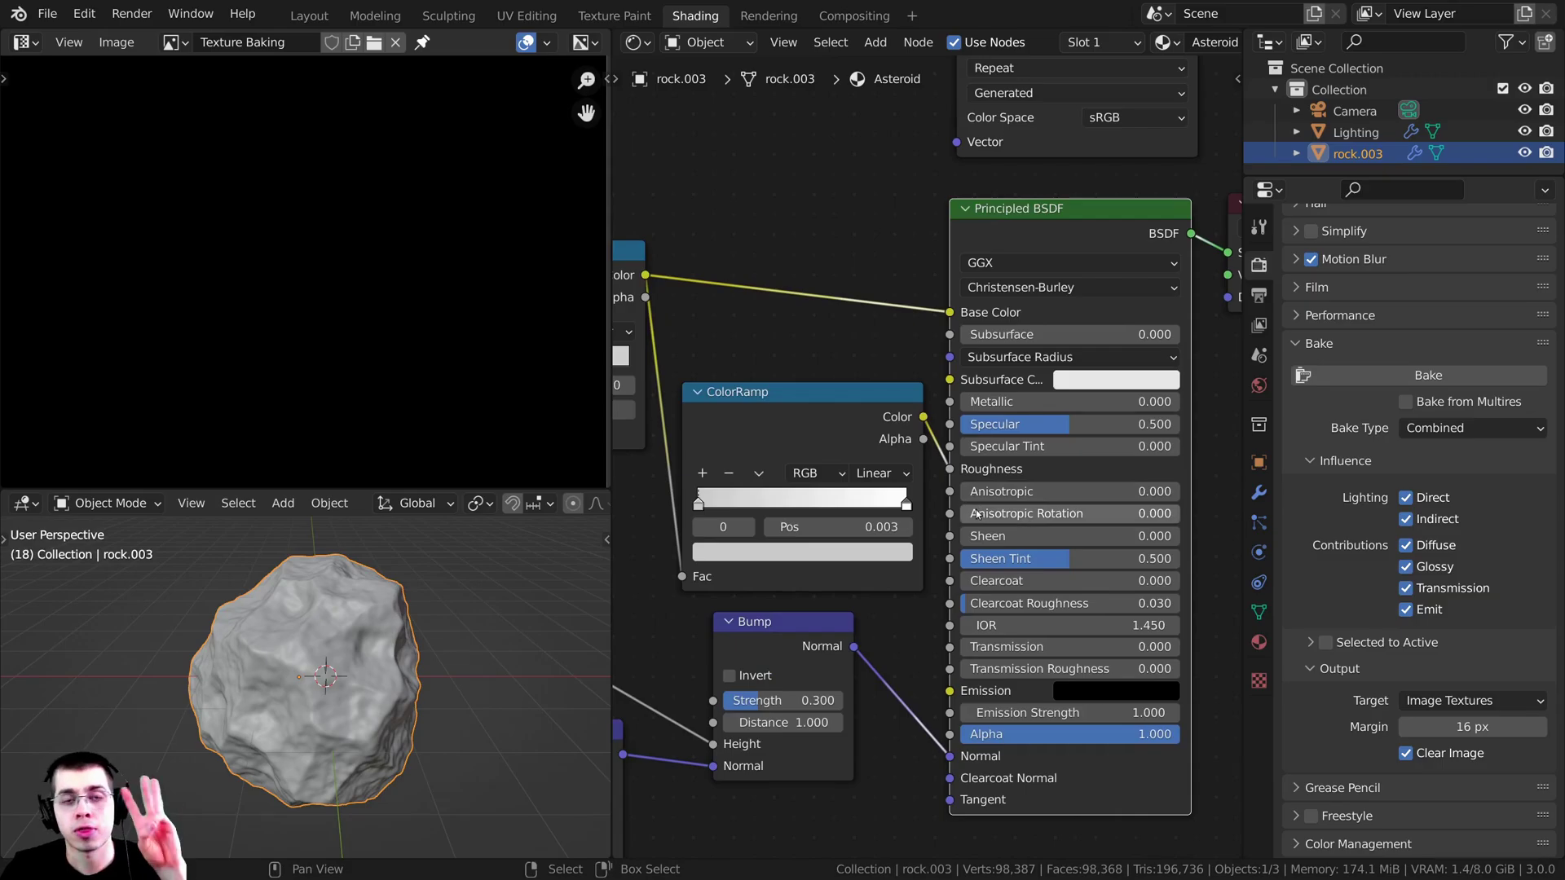
Step: Move the Bump and ColorRamp nodes slightly lower beside the Principled BSDF node
scroll(945, 457, up, 1)
middle_drag(909, 356, 986, 349)
scroll(986, 350, down, 1)
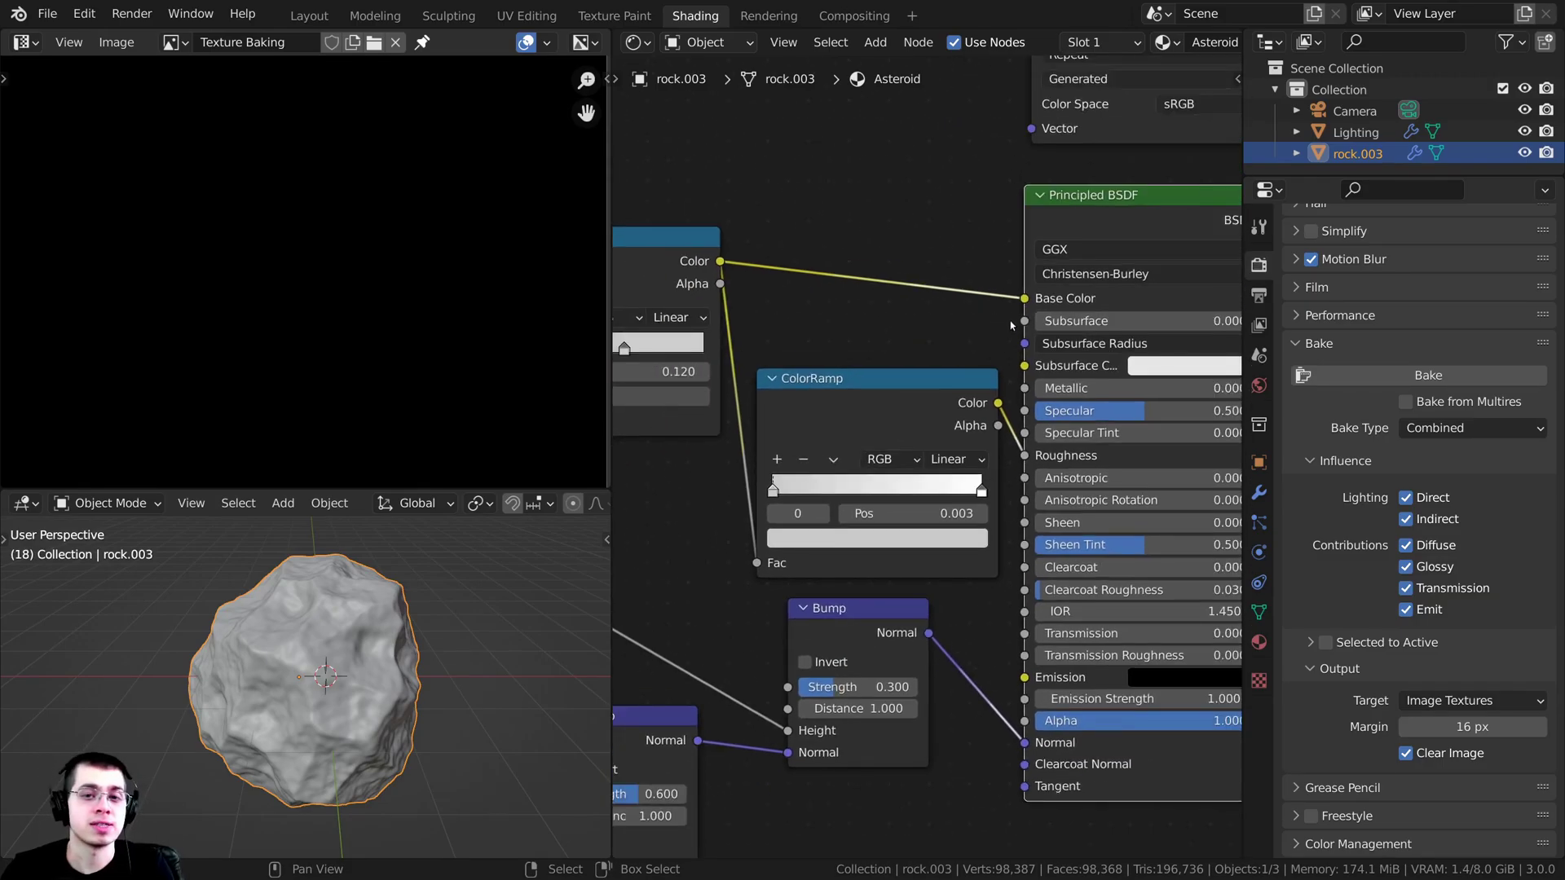
scroll(1040, 301, up, 2)
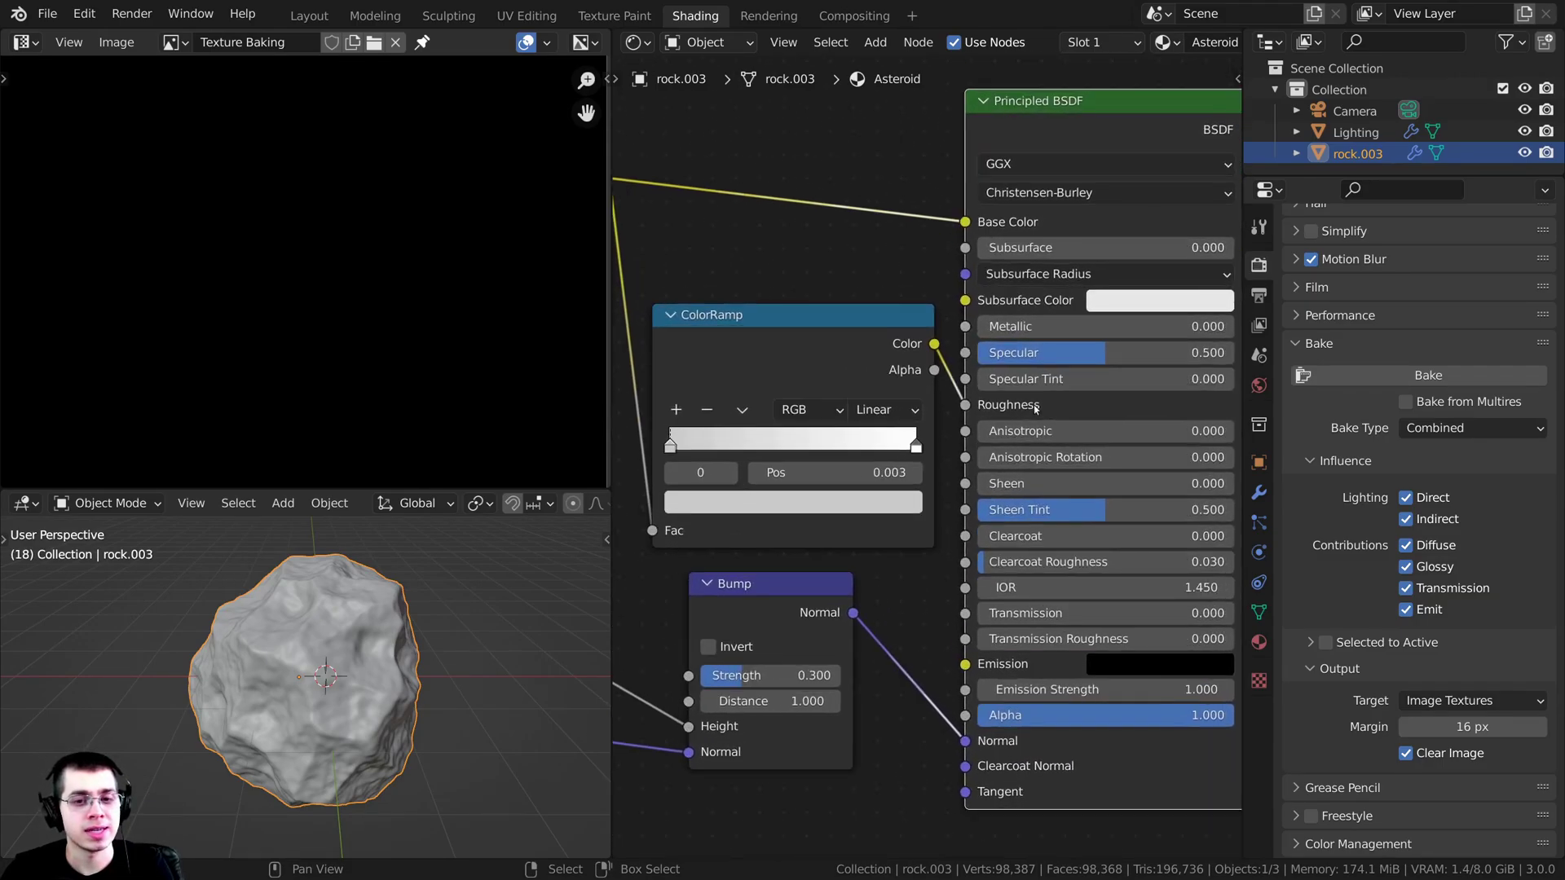
middle_drag(931, 739, 904, 645)
scroll(870, 486, down, 4)
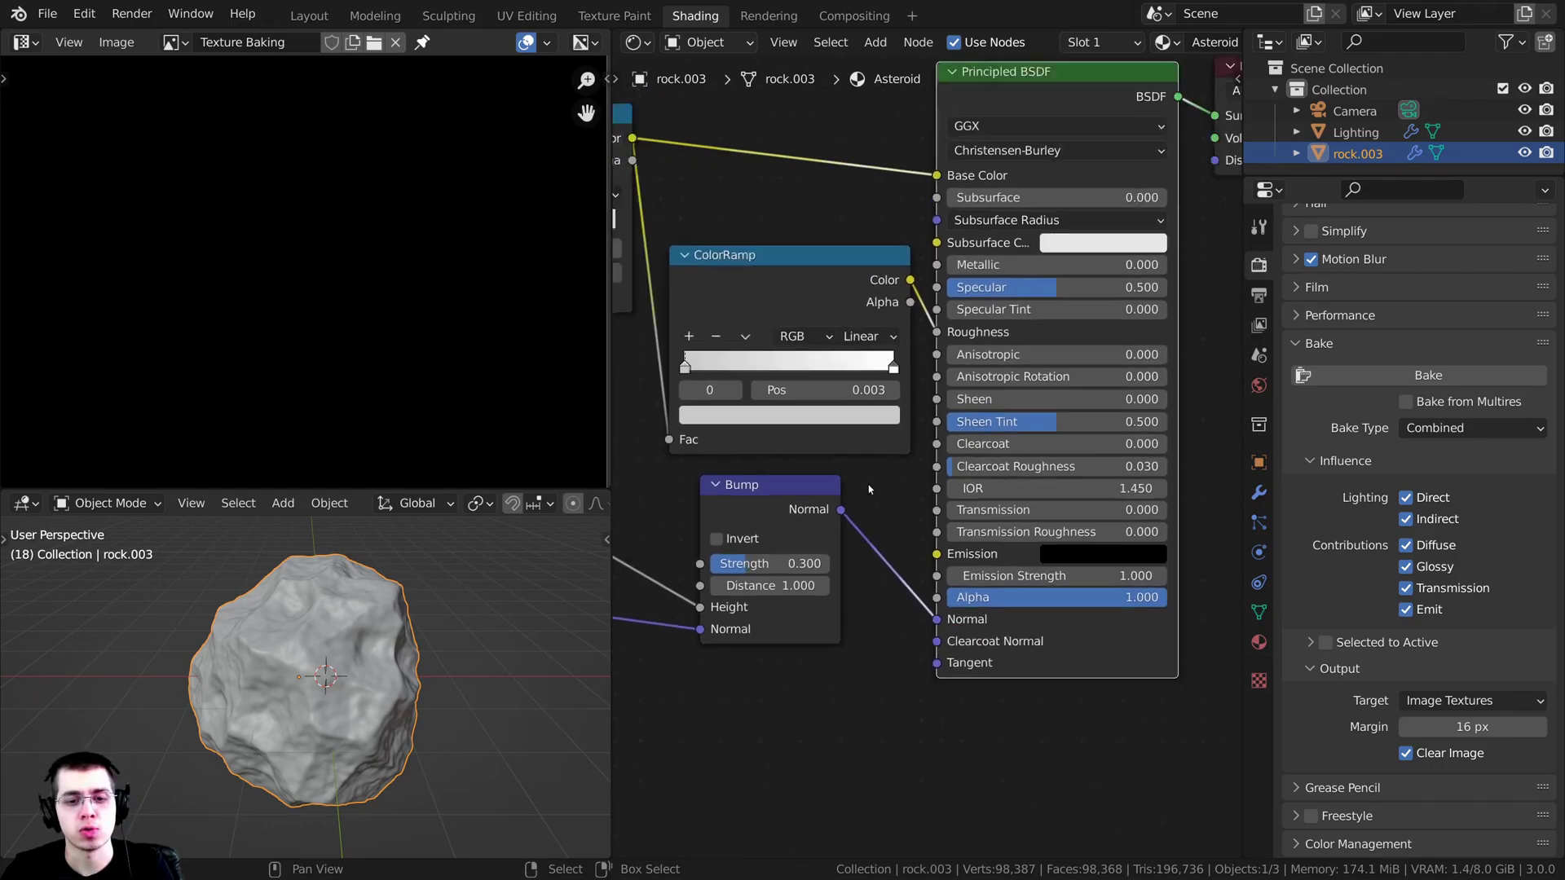
middle_drag(806, 508, 834, 594)
drag(834, 594, 833, 608)
drag(842, 407, 837, 415)
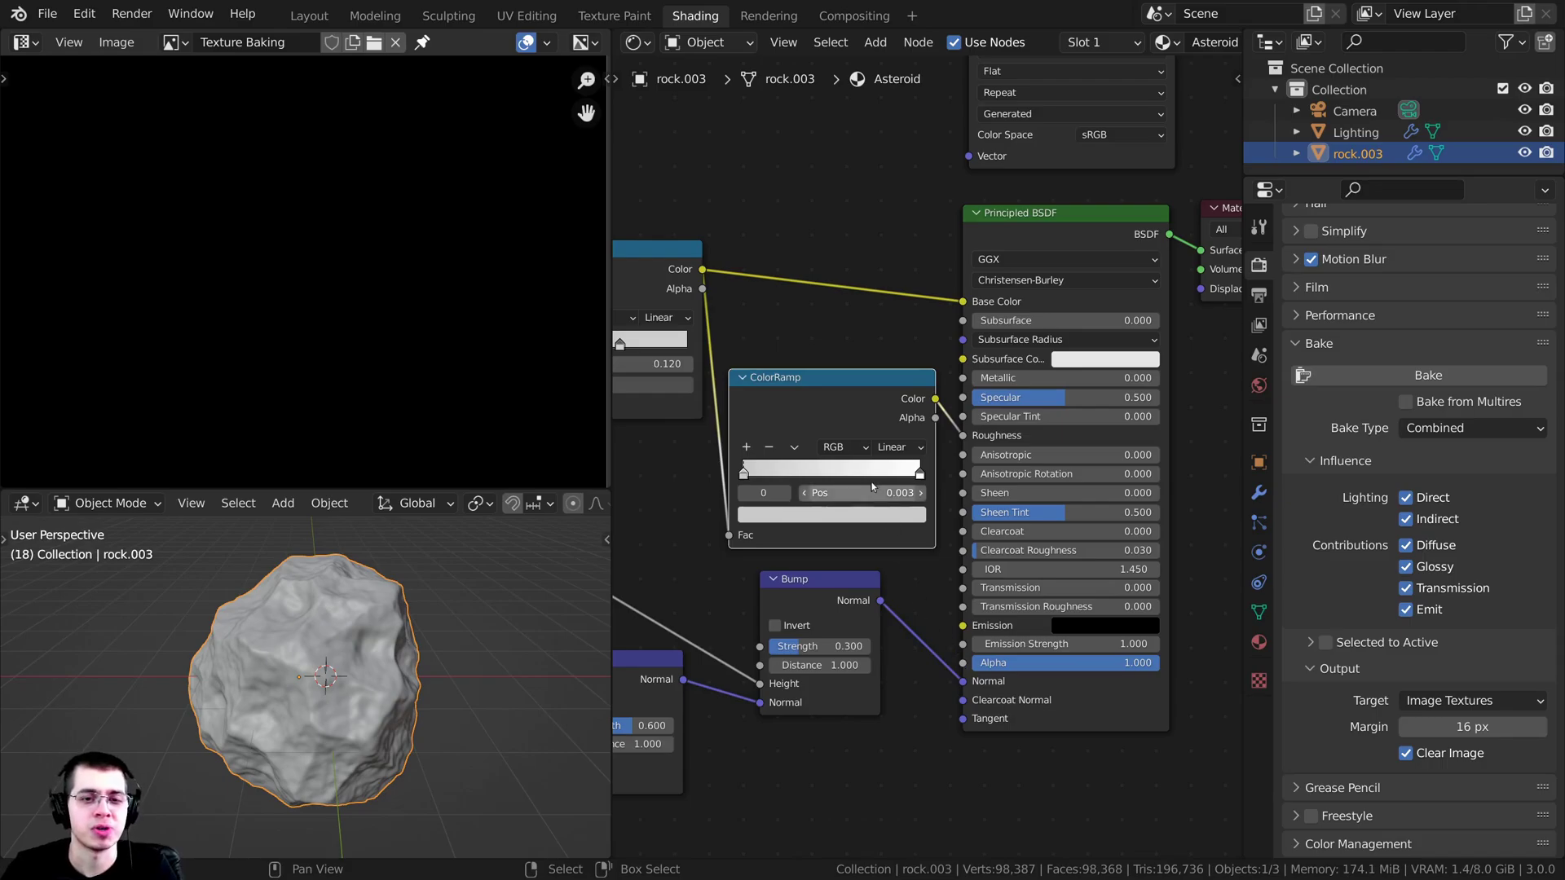
scroll(872, 481, up, 1)
middle_drag(880, 555, 852, 515)
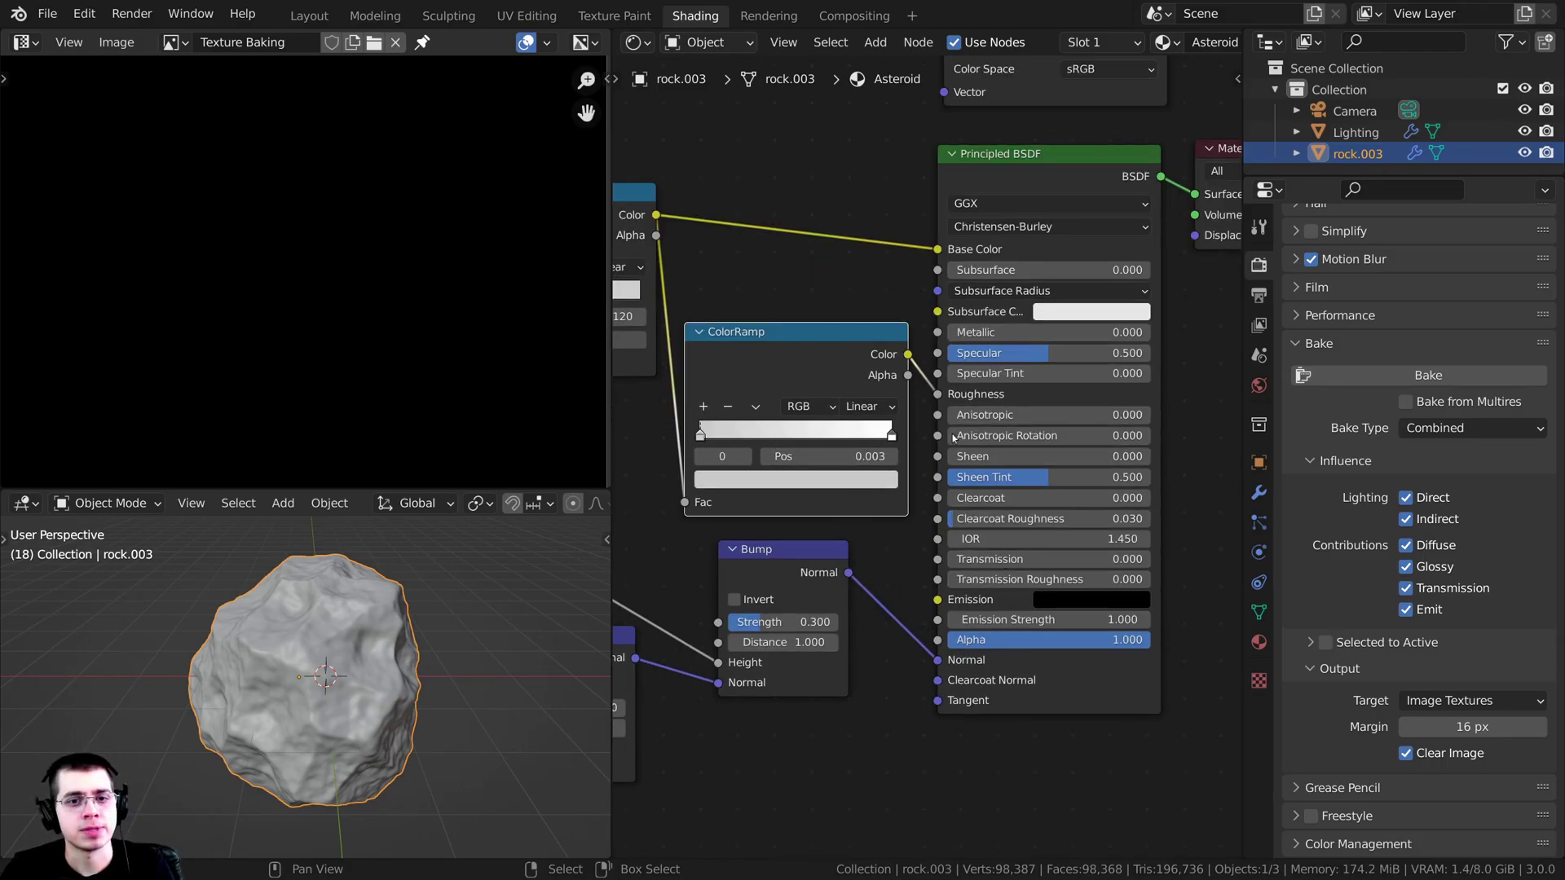
Step: Try a Metallic value of 1.000 on the Principled BSDF node
scroll(908, 456, up, 1)
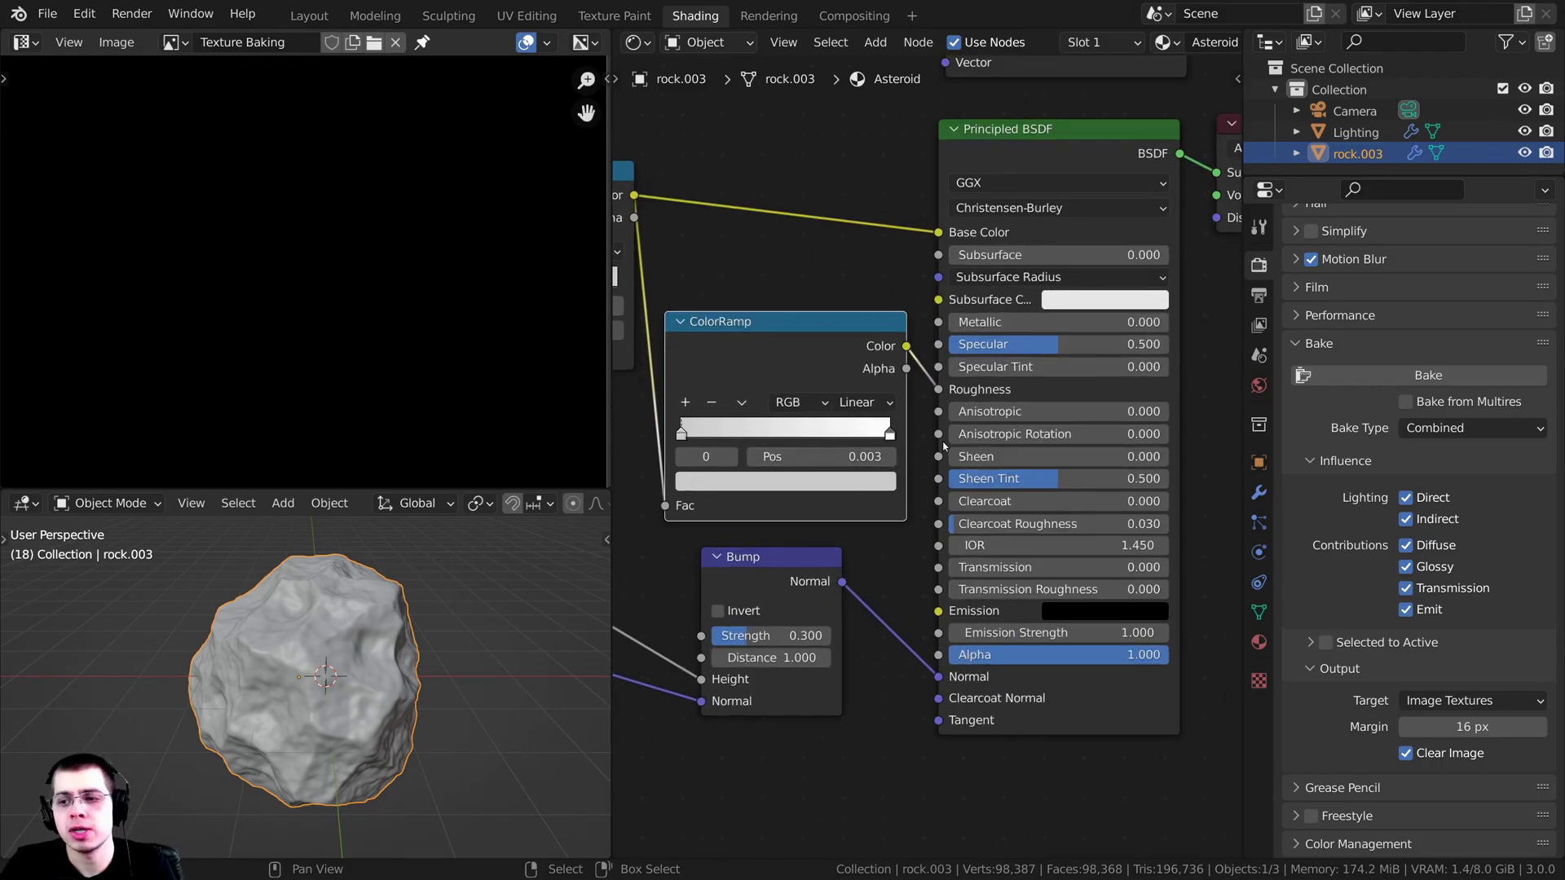
scroll(977, 674, up, 1)
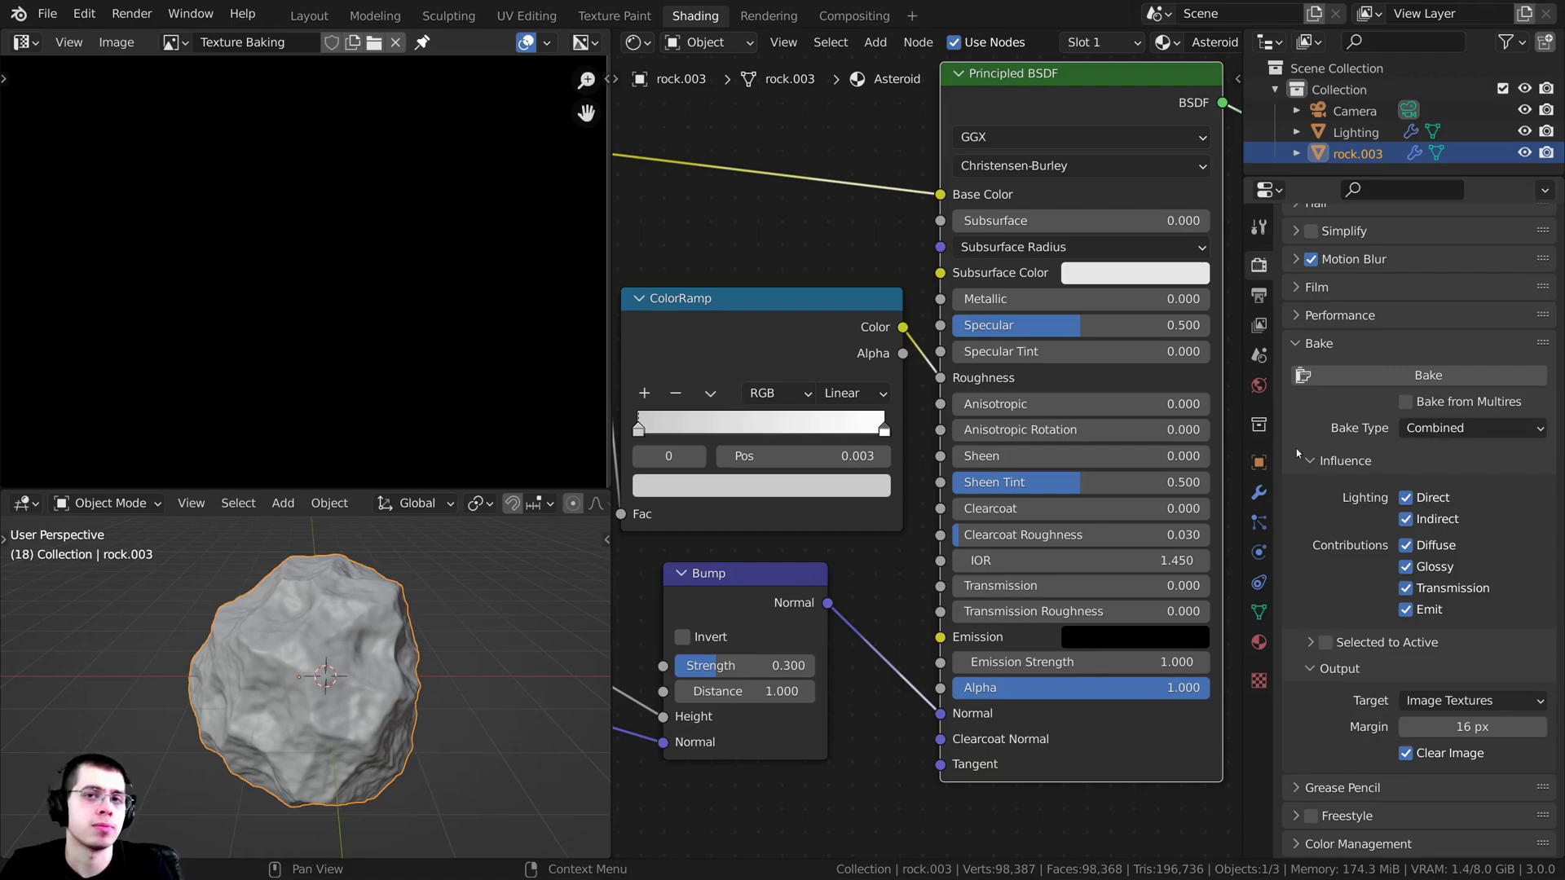
scroll(850, 345, down, 1)
scroll(929, 407, up, 2)
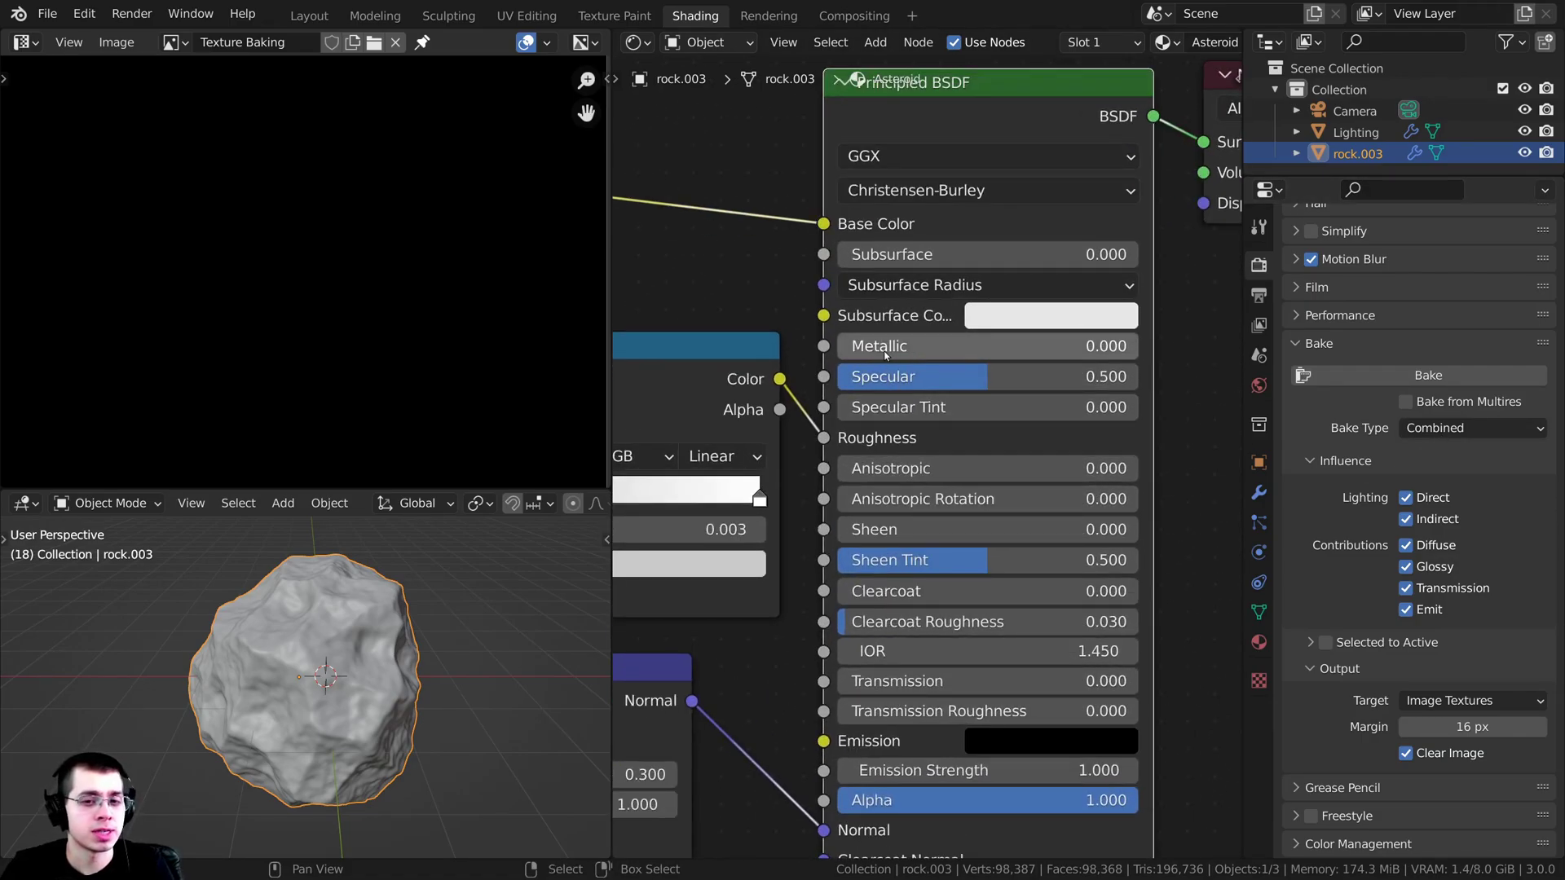
scroll(978, 354, down, 1)
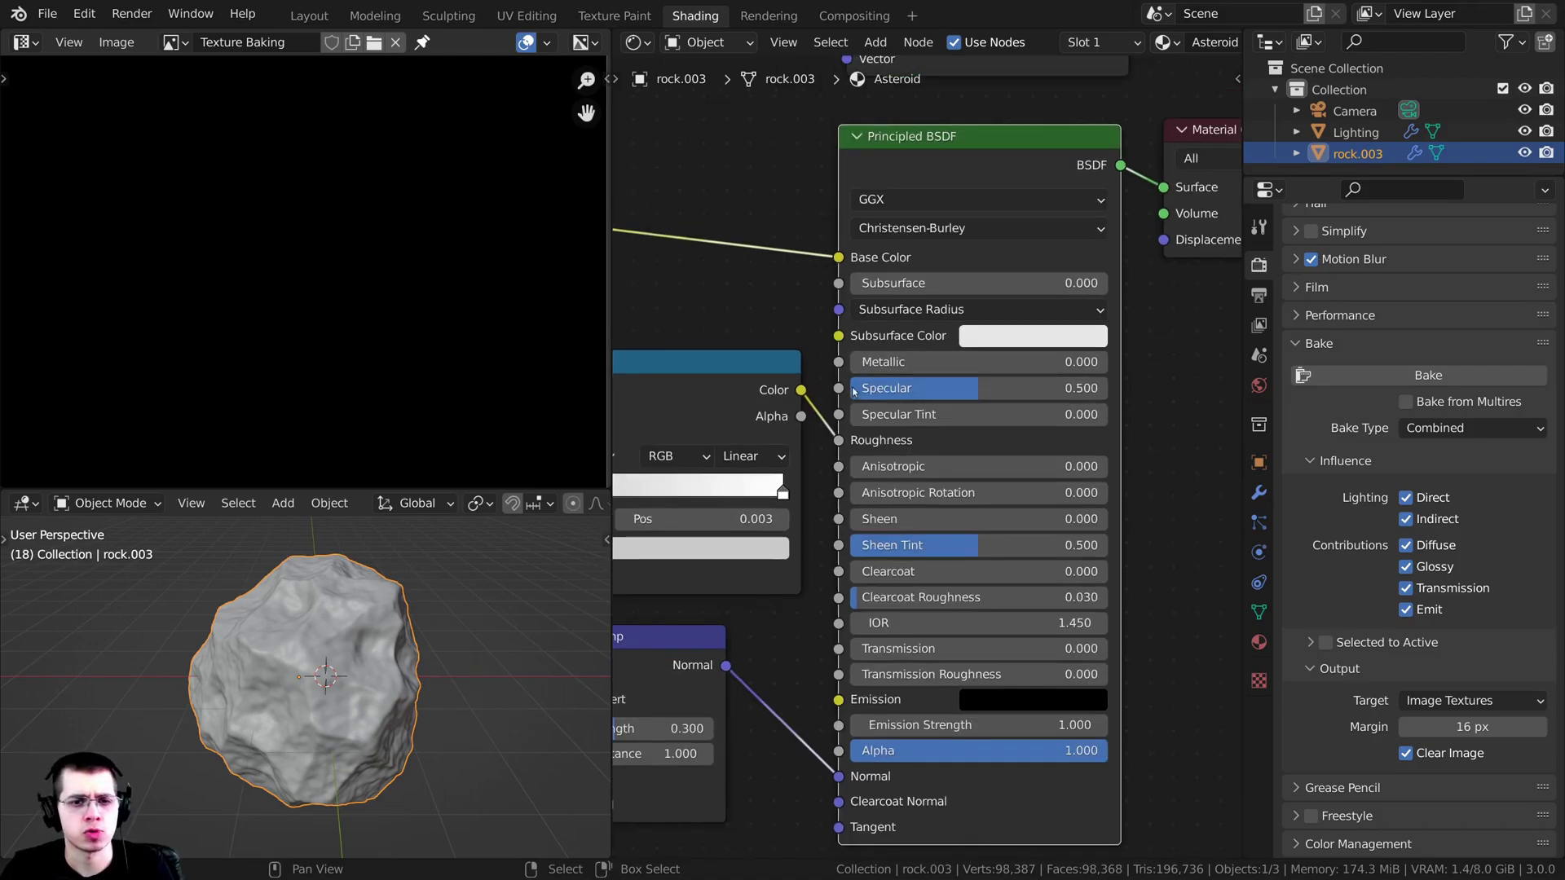
scroll(889, 350, up, 1)
drag(886, 348, 1132, 349)
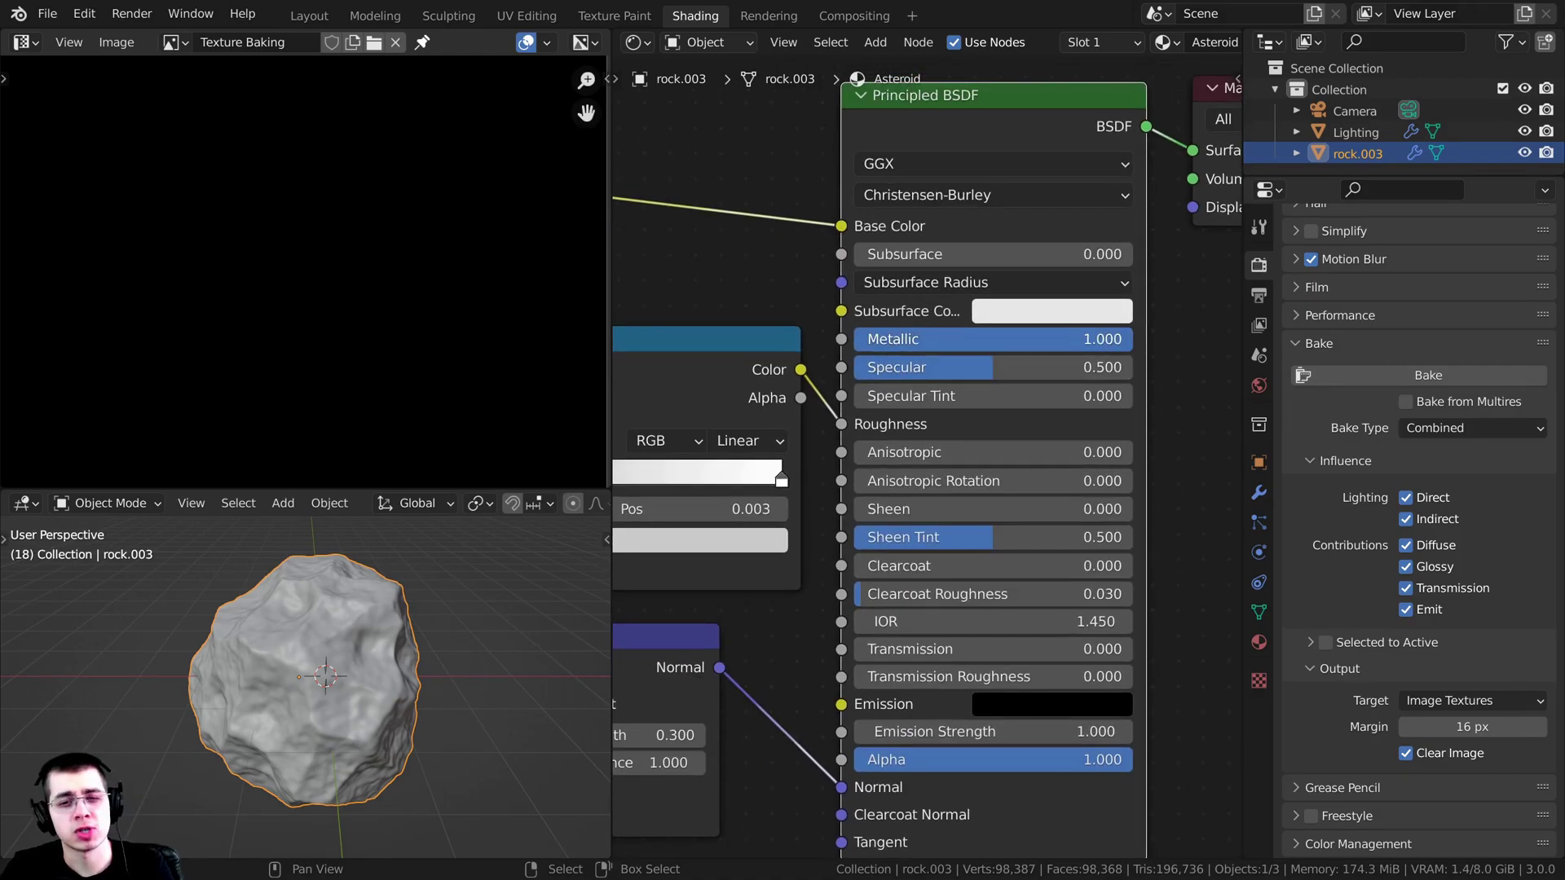
scroll(1054, 349, down, 1)
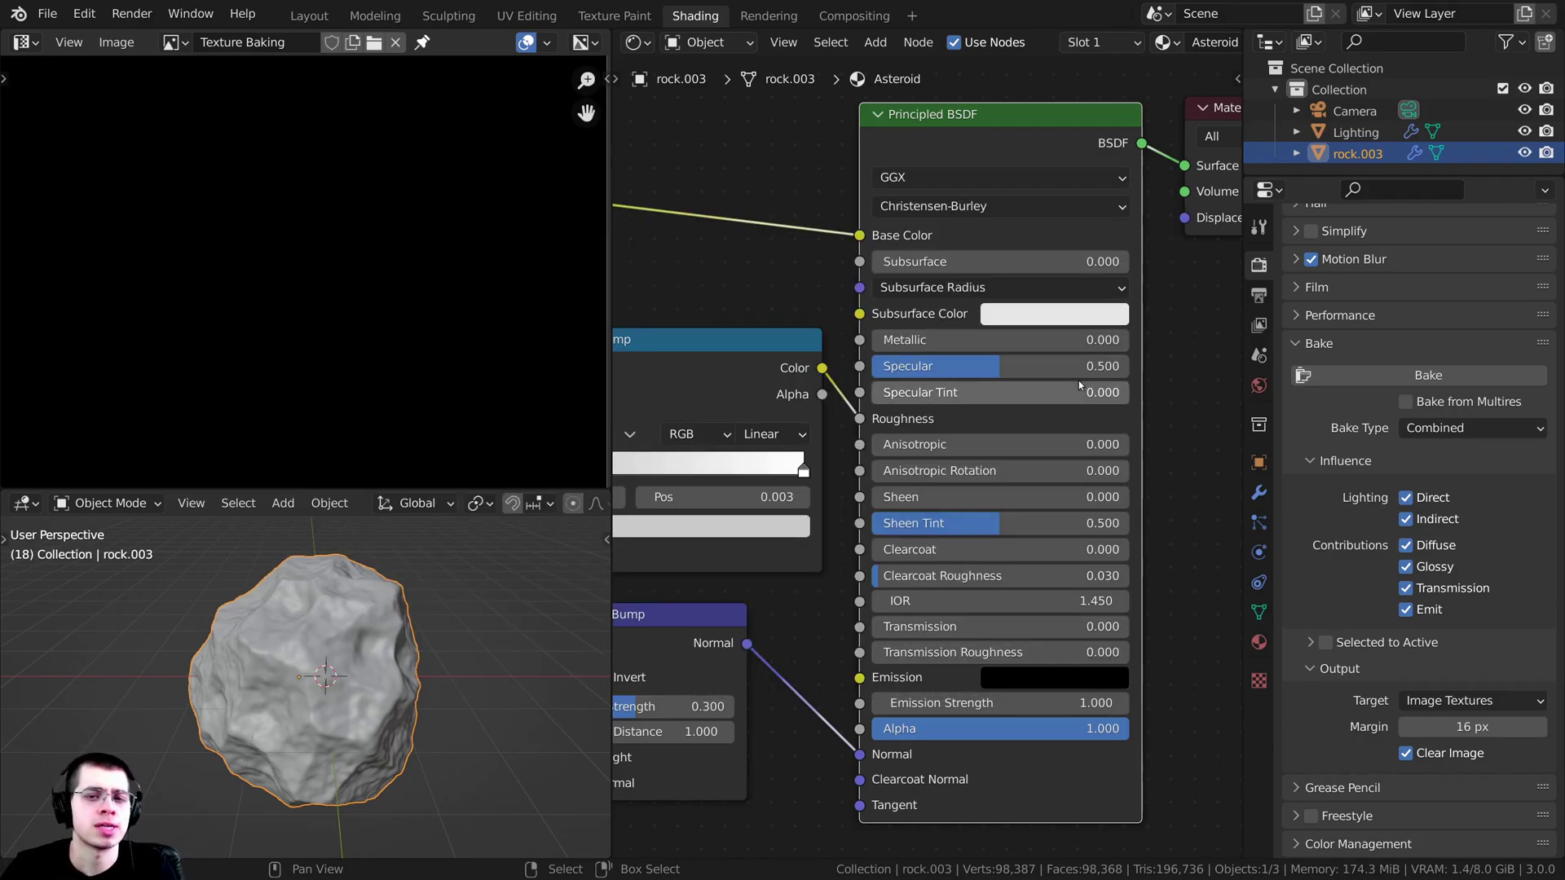
Step: Examine which nodes feed the Base Color, Roughness and Normal inputs of the Principled BSDF
scroll(1079, 382, down, 3)
middle_drag(911, 448, 1002, 444)
scroll(998, 407, up, 2)
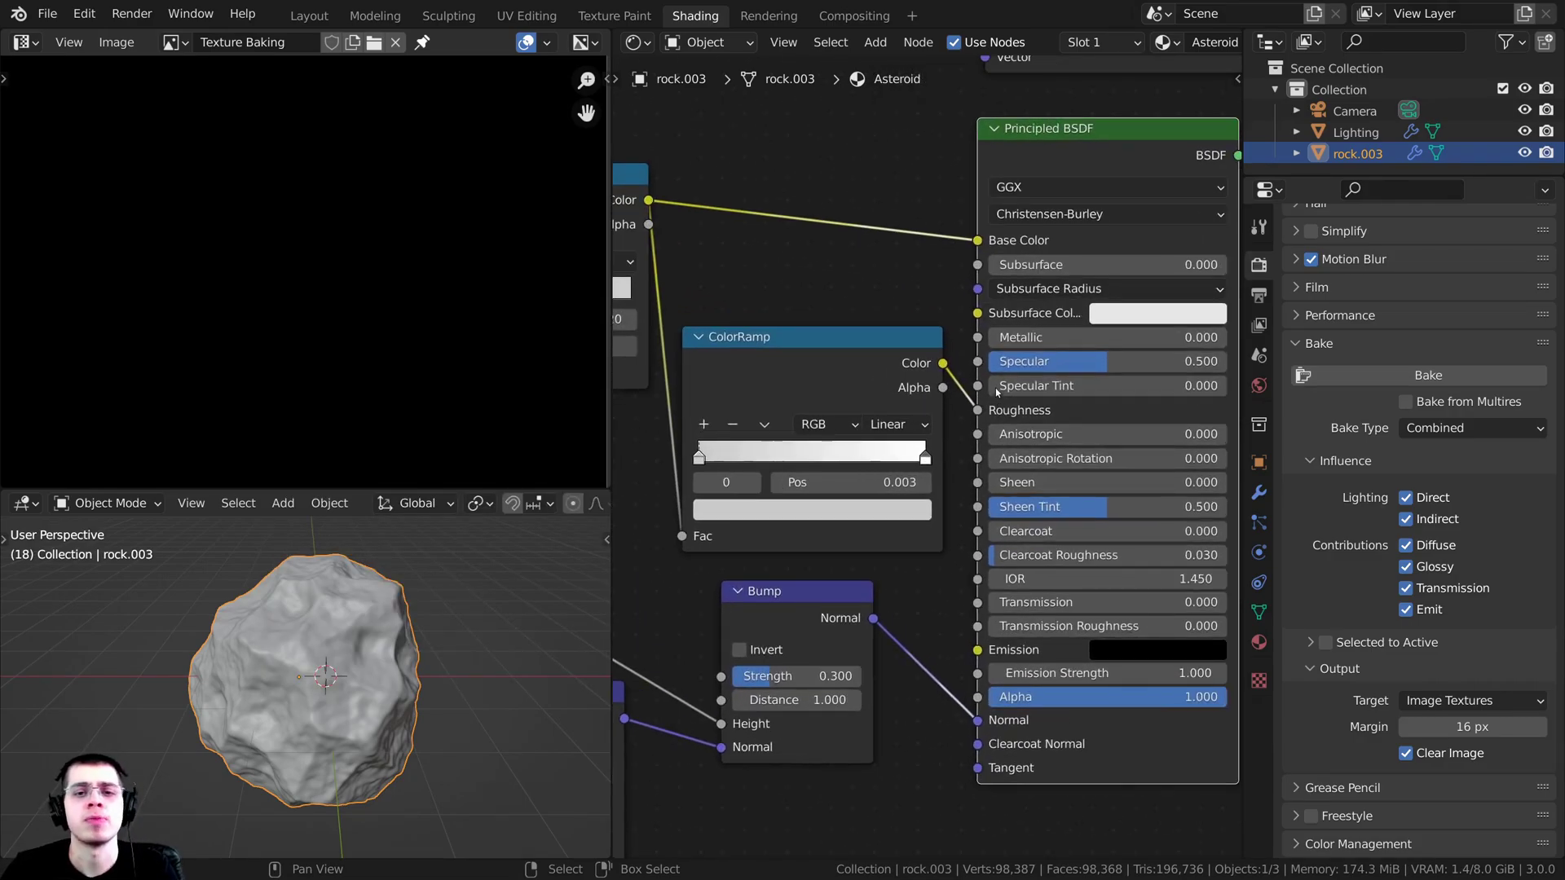
scroll(970, 230, up, 1)
middle_drag(969, 228, 959, 220)
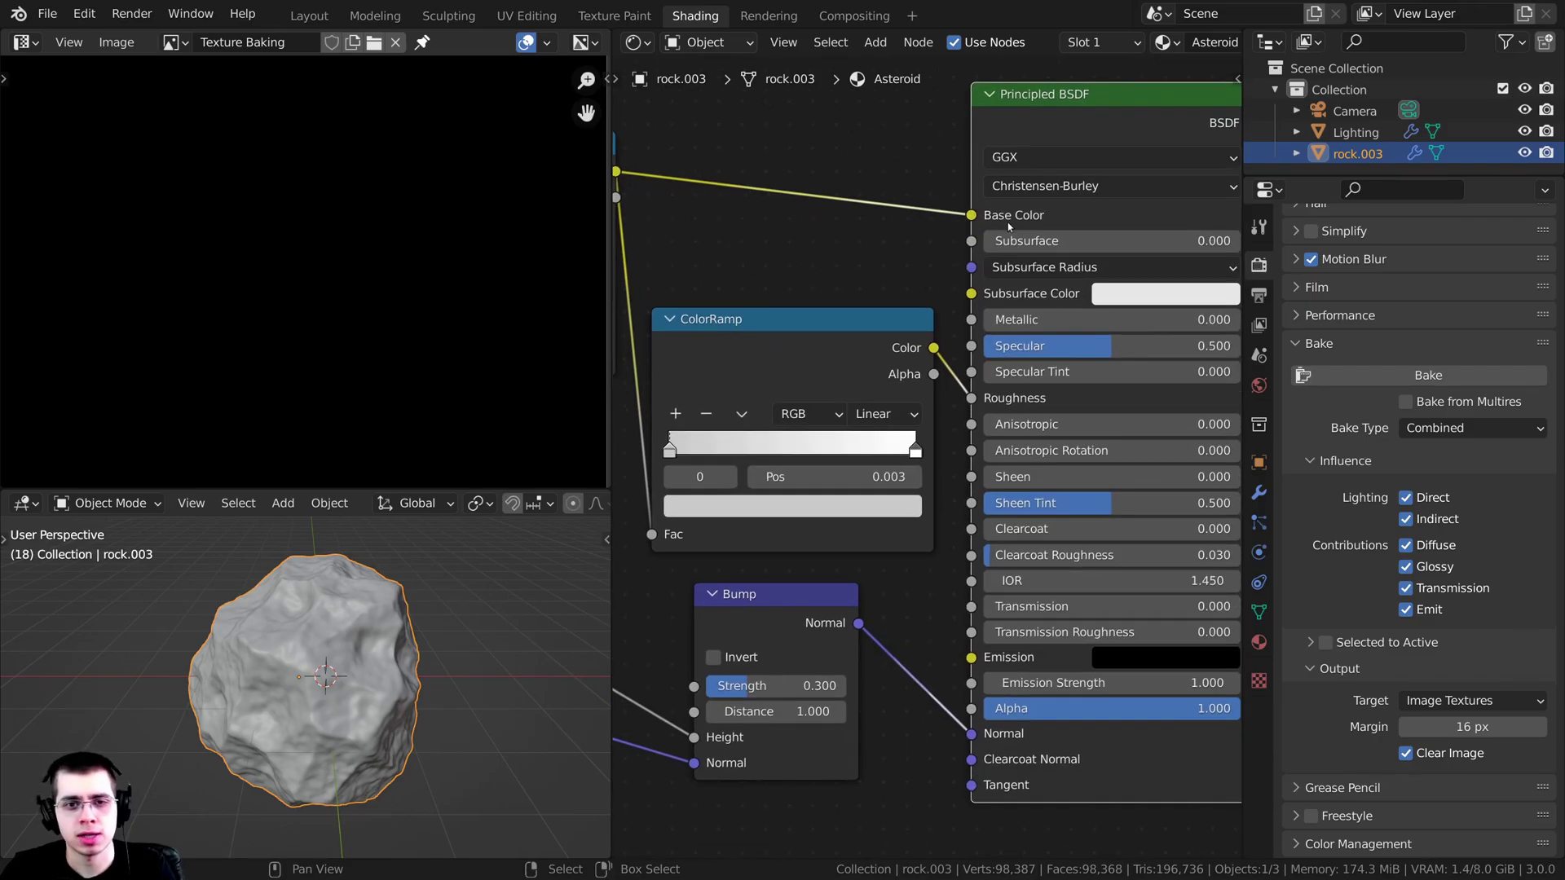
middle_drag(1054, 517, 1041, 512)
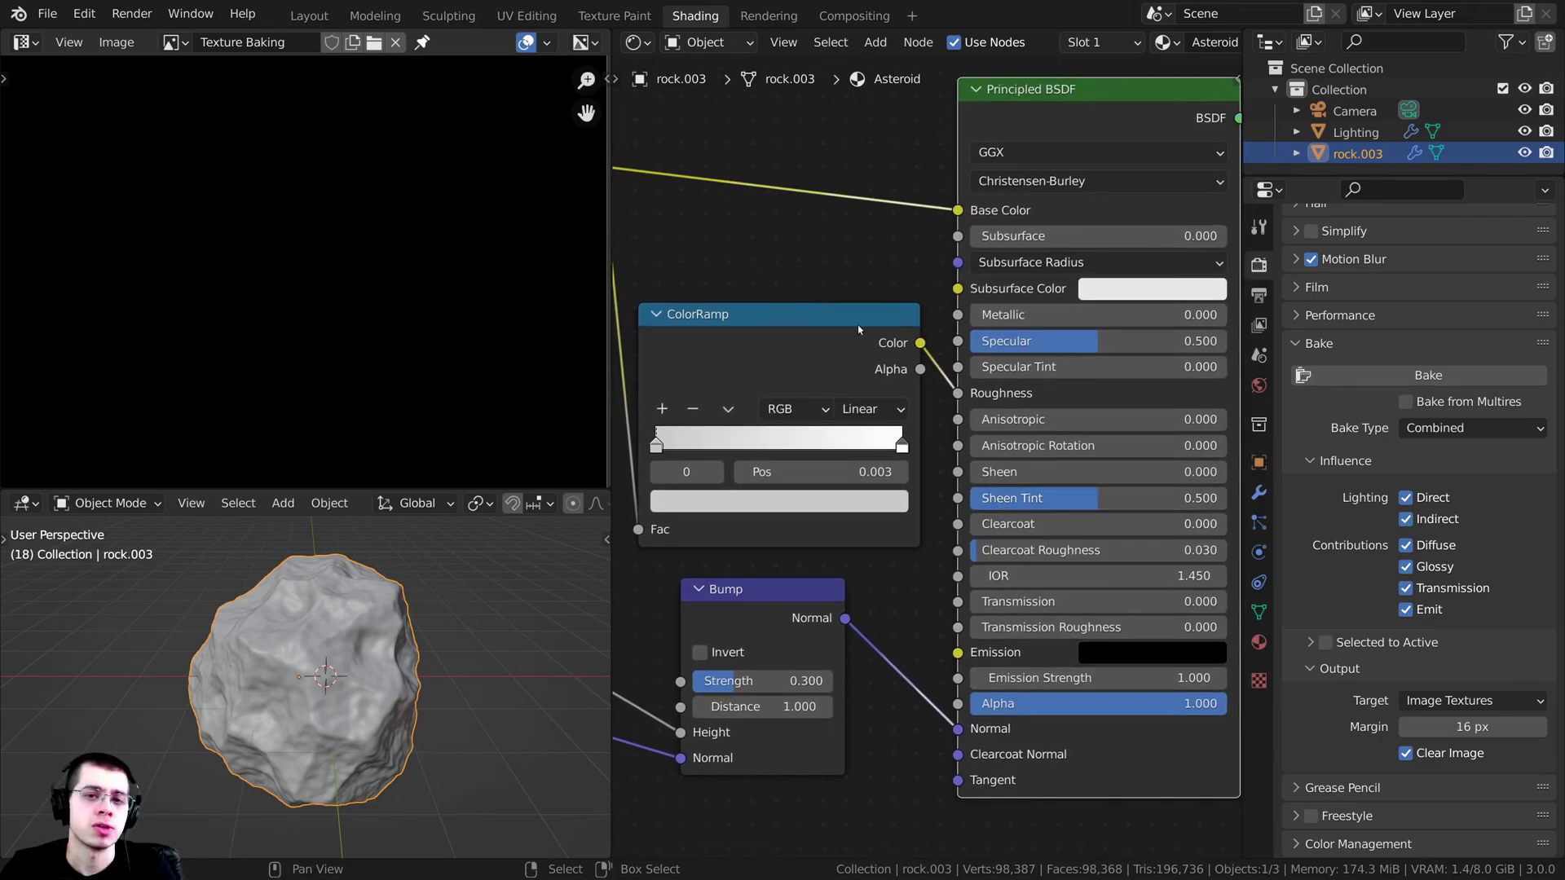
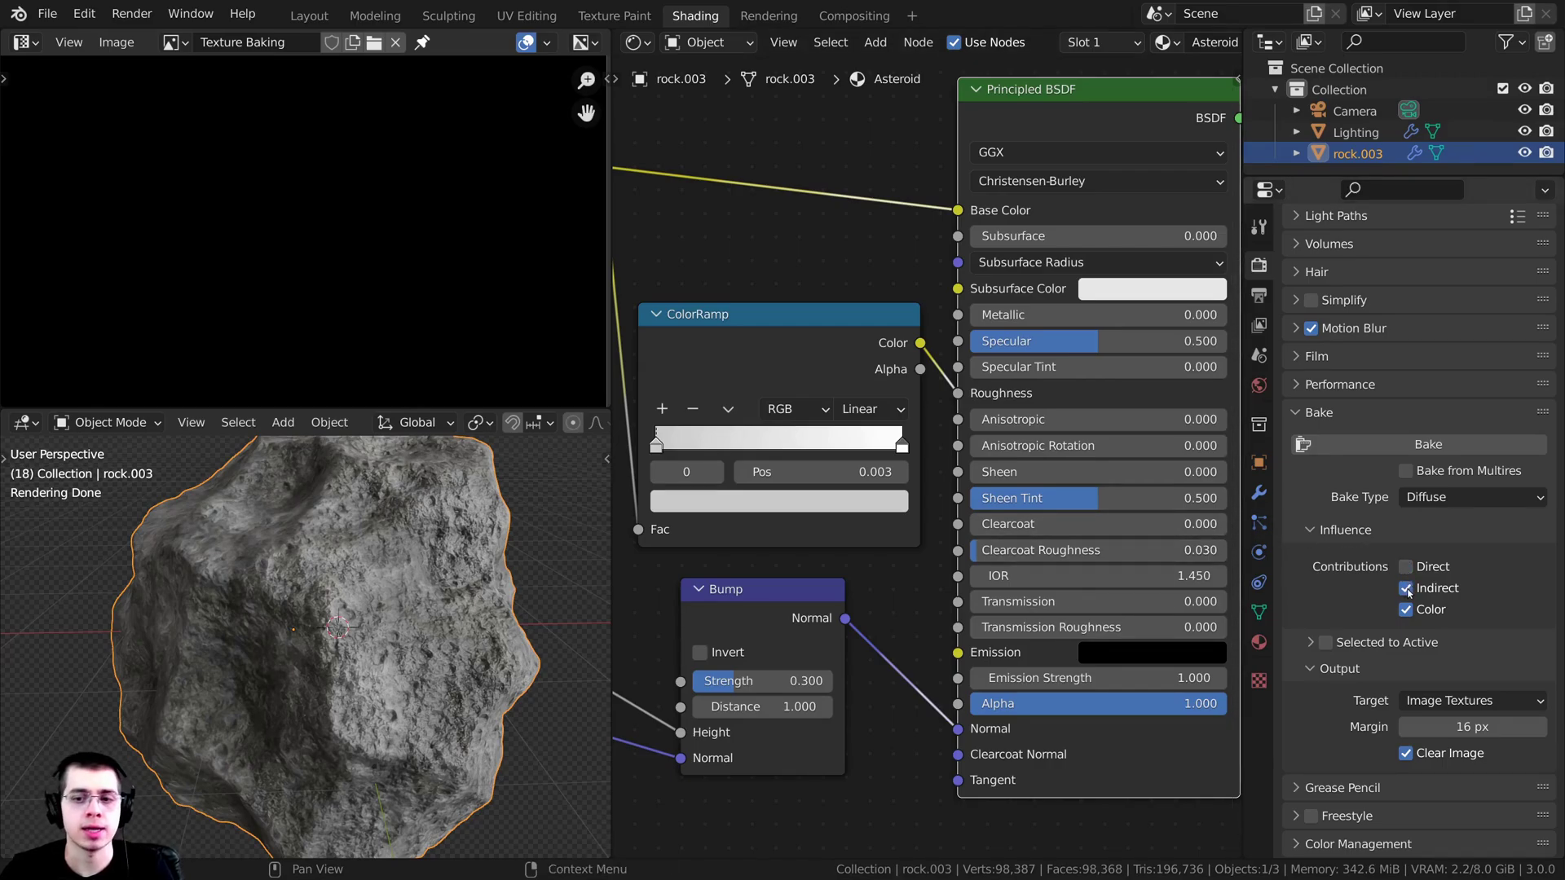
Step: Turn off the Indirect contribution for the Diffuse bake, keeping only Color enabled
click(1314, 530)
click(1319, 624)
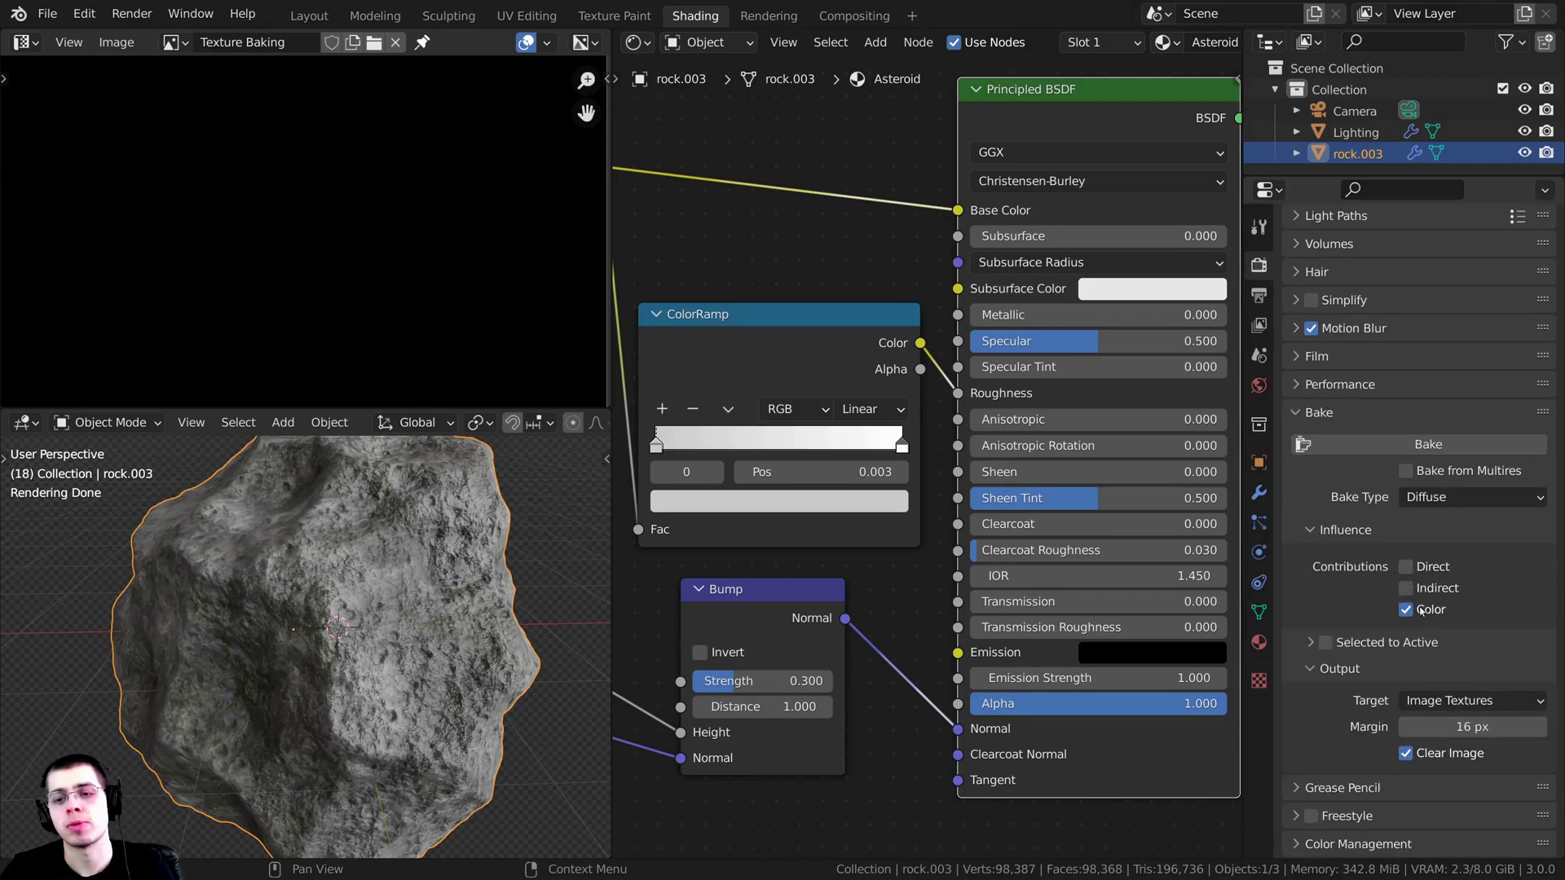
Step: Enter Edit Mode on the rock and examine the gaps between its UV islands over the Texture Baking image
key(Tab)
scroll(305, 228, up, 3)
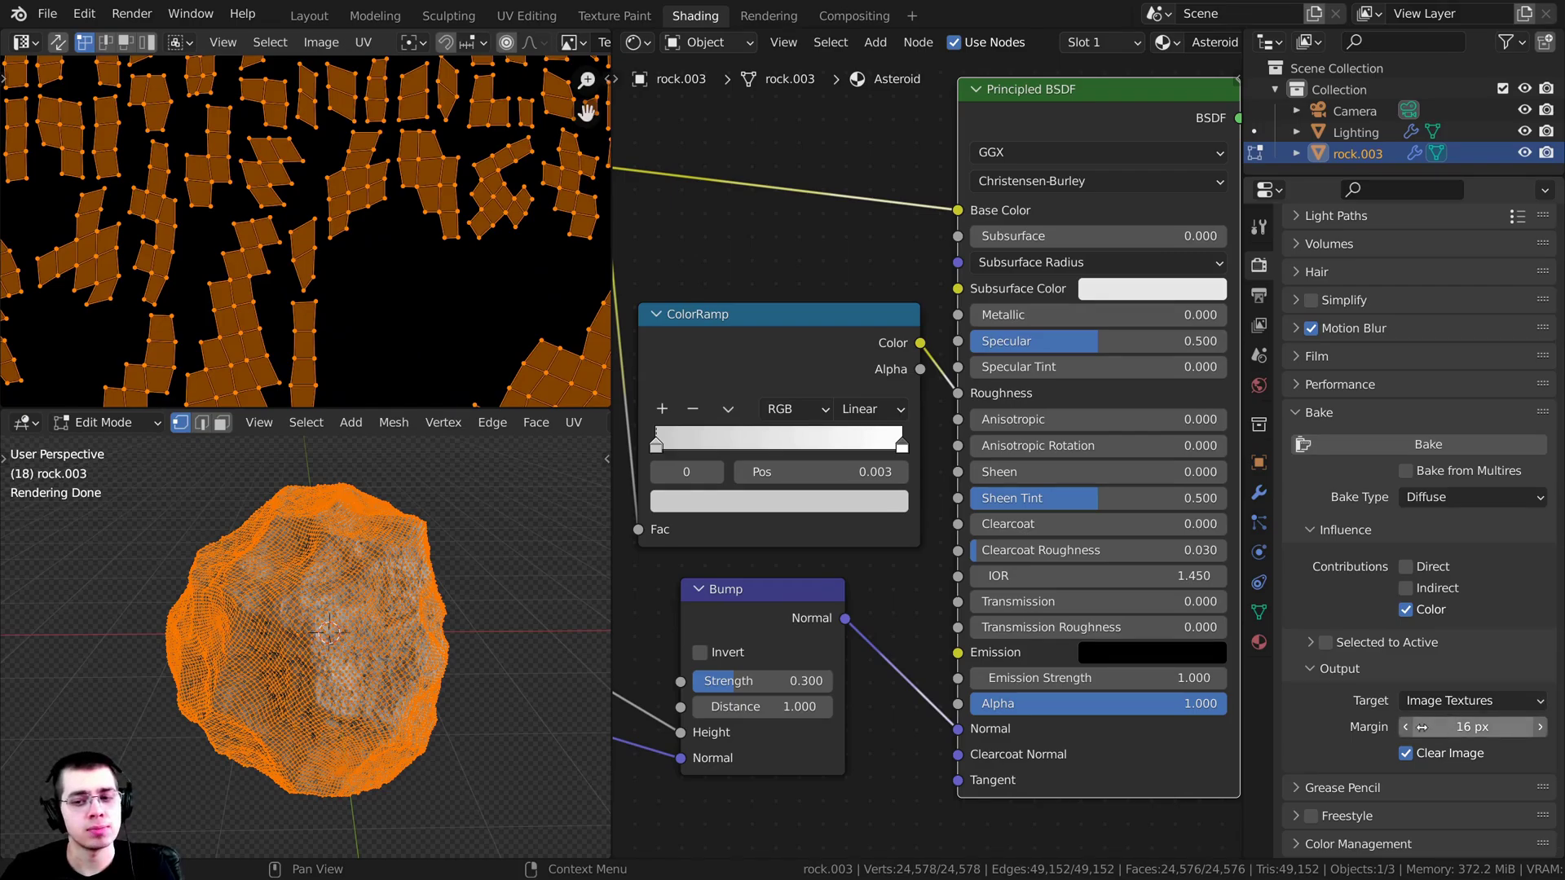
scroll(314, 269, up, 5)
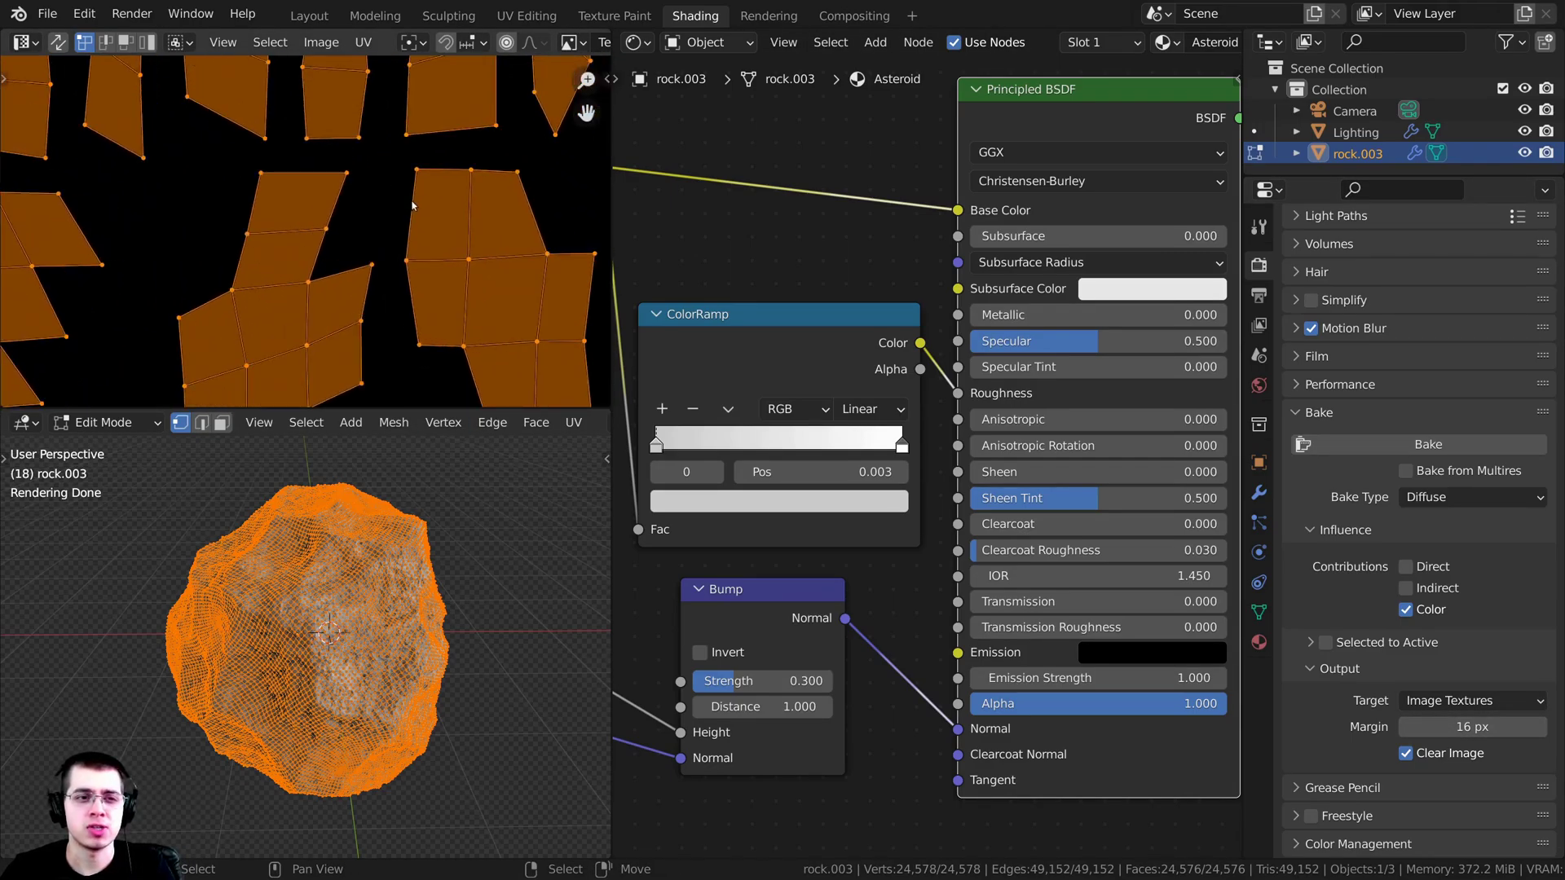
scroll(417, 197, down, 4)
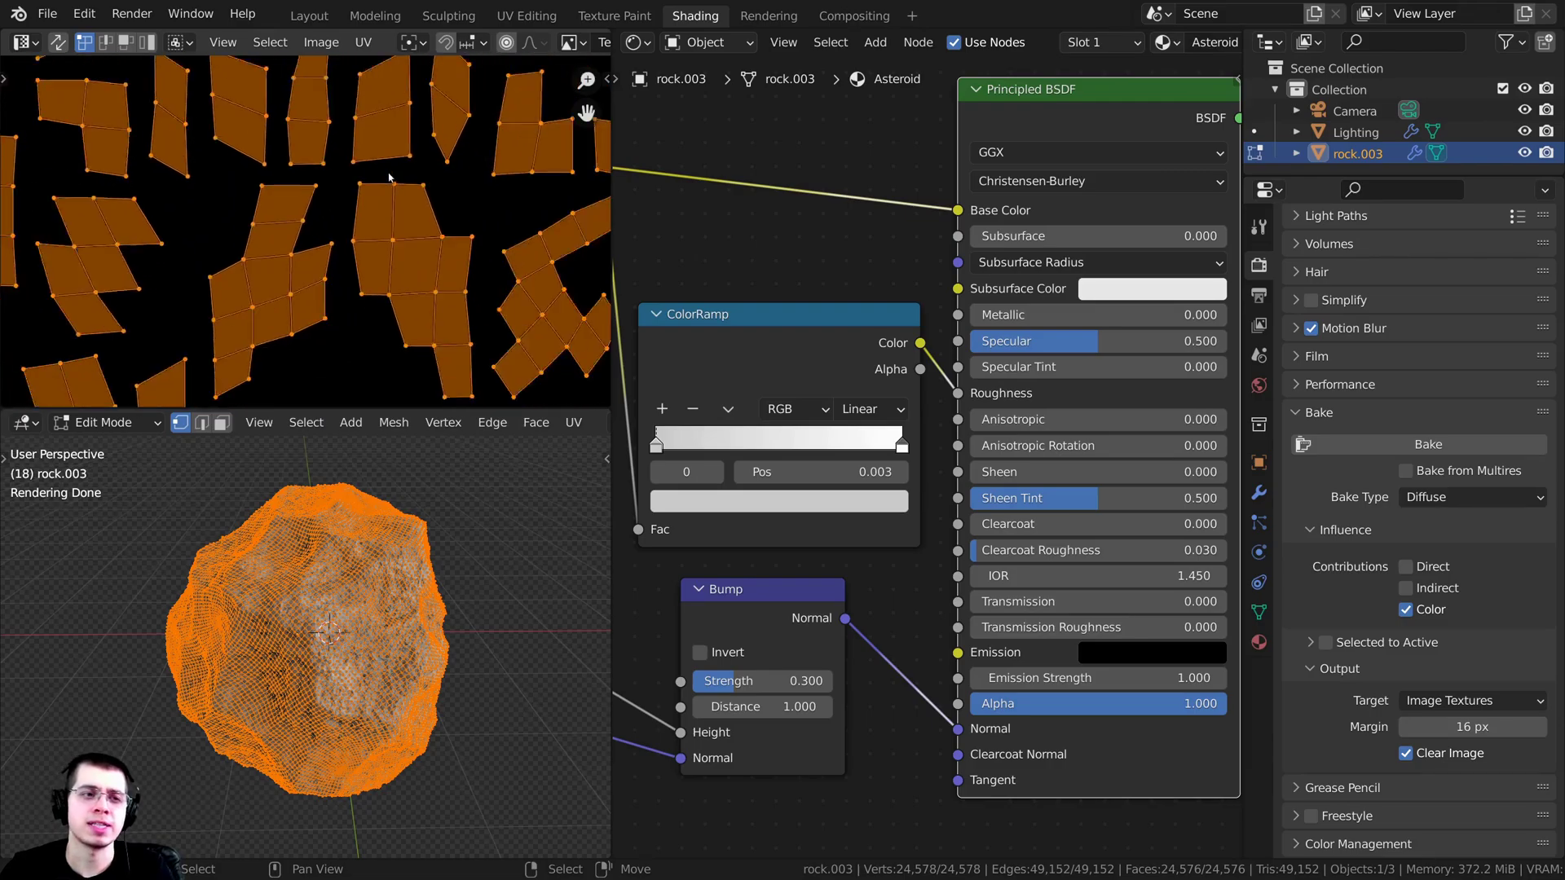
scroll(391, 278, up, 6)
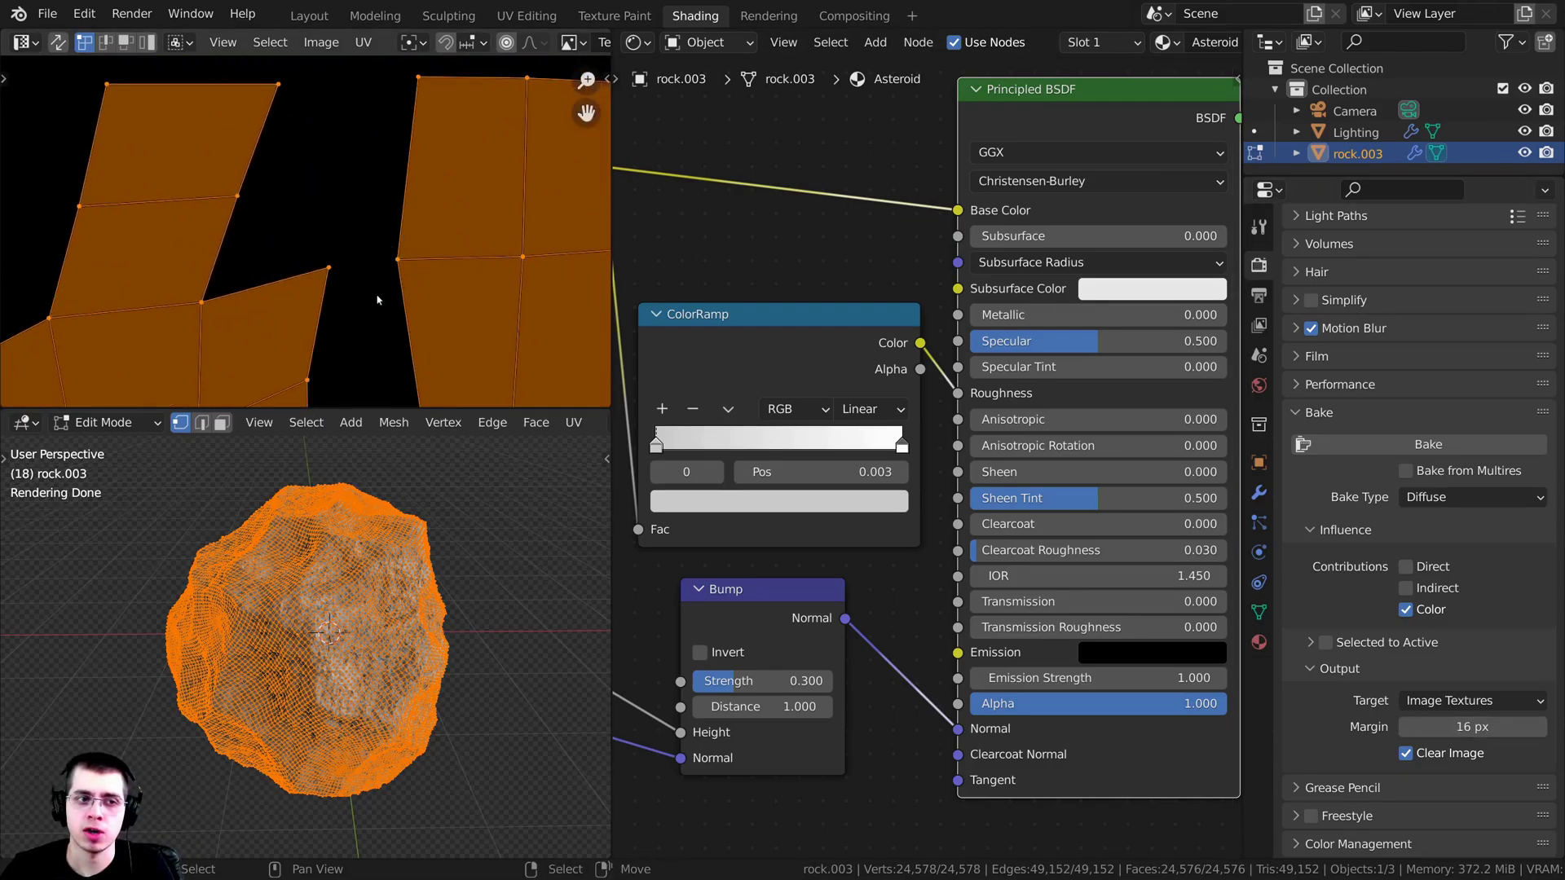
Step: Set the bake output margin to 4 px and compare it with the gaps between the UV islands
click(1471, 719)
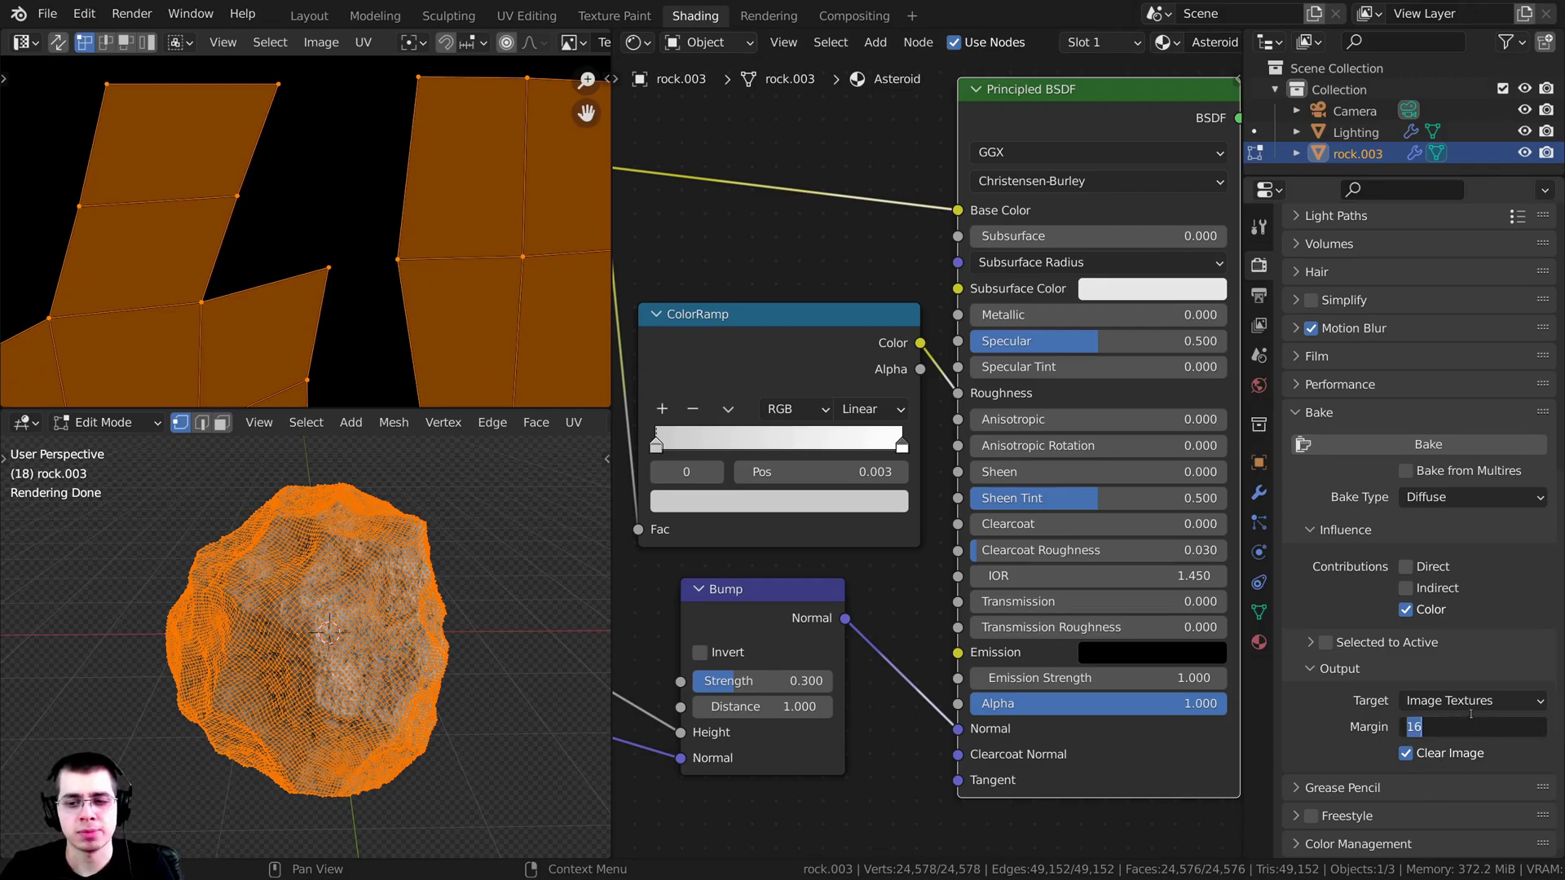
text(4)
key(Return)
middle_drag(455, 266, 387, 379)
scroll(381, 228, up, 2)
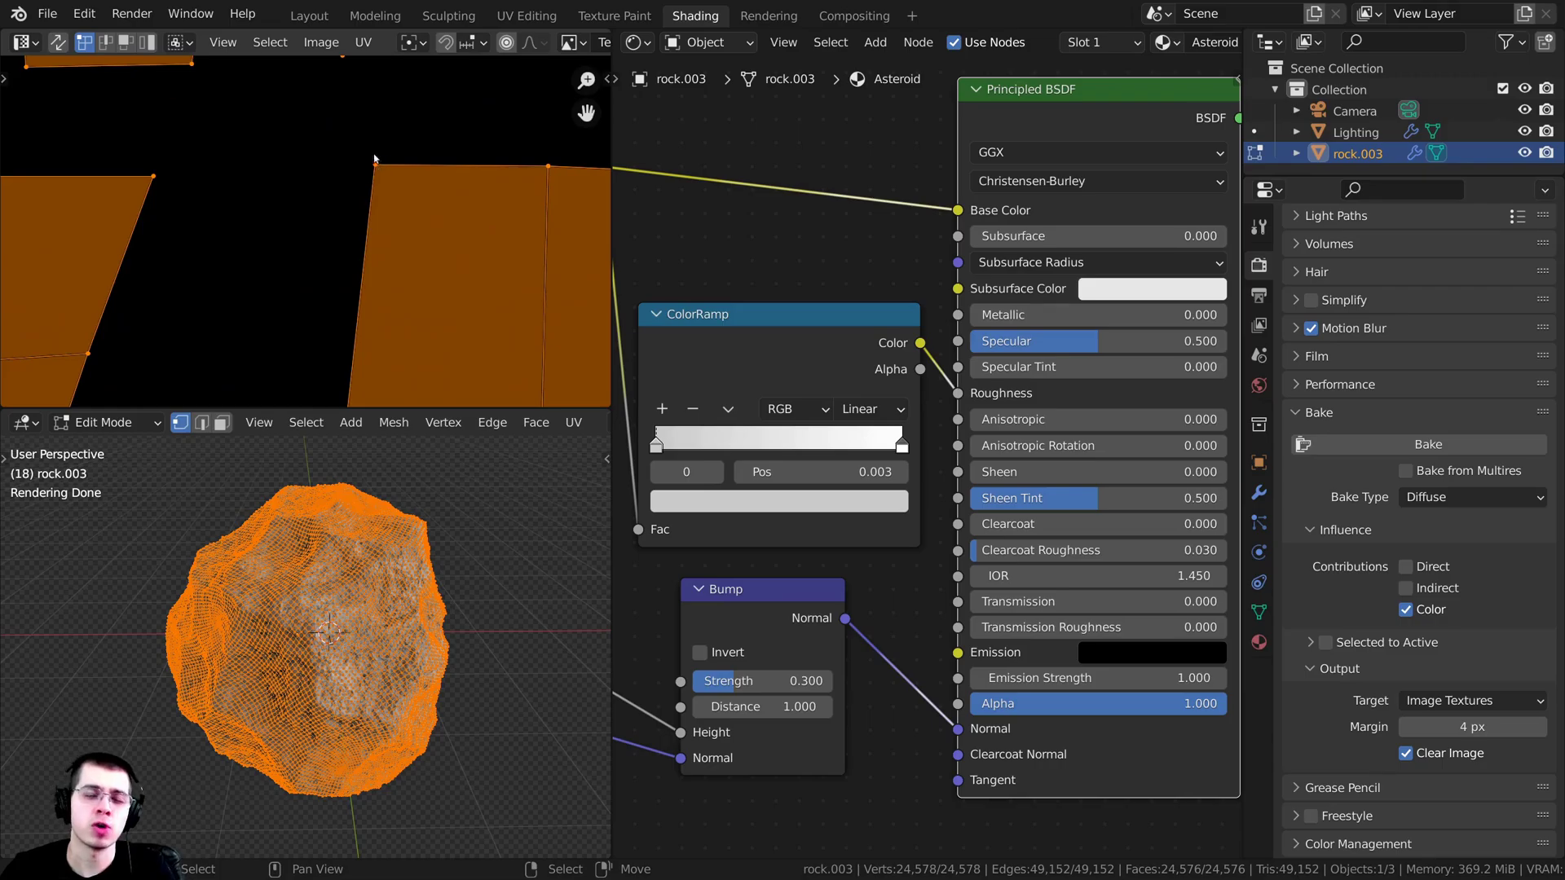
scroll(355, 130, down, 3)
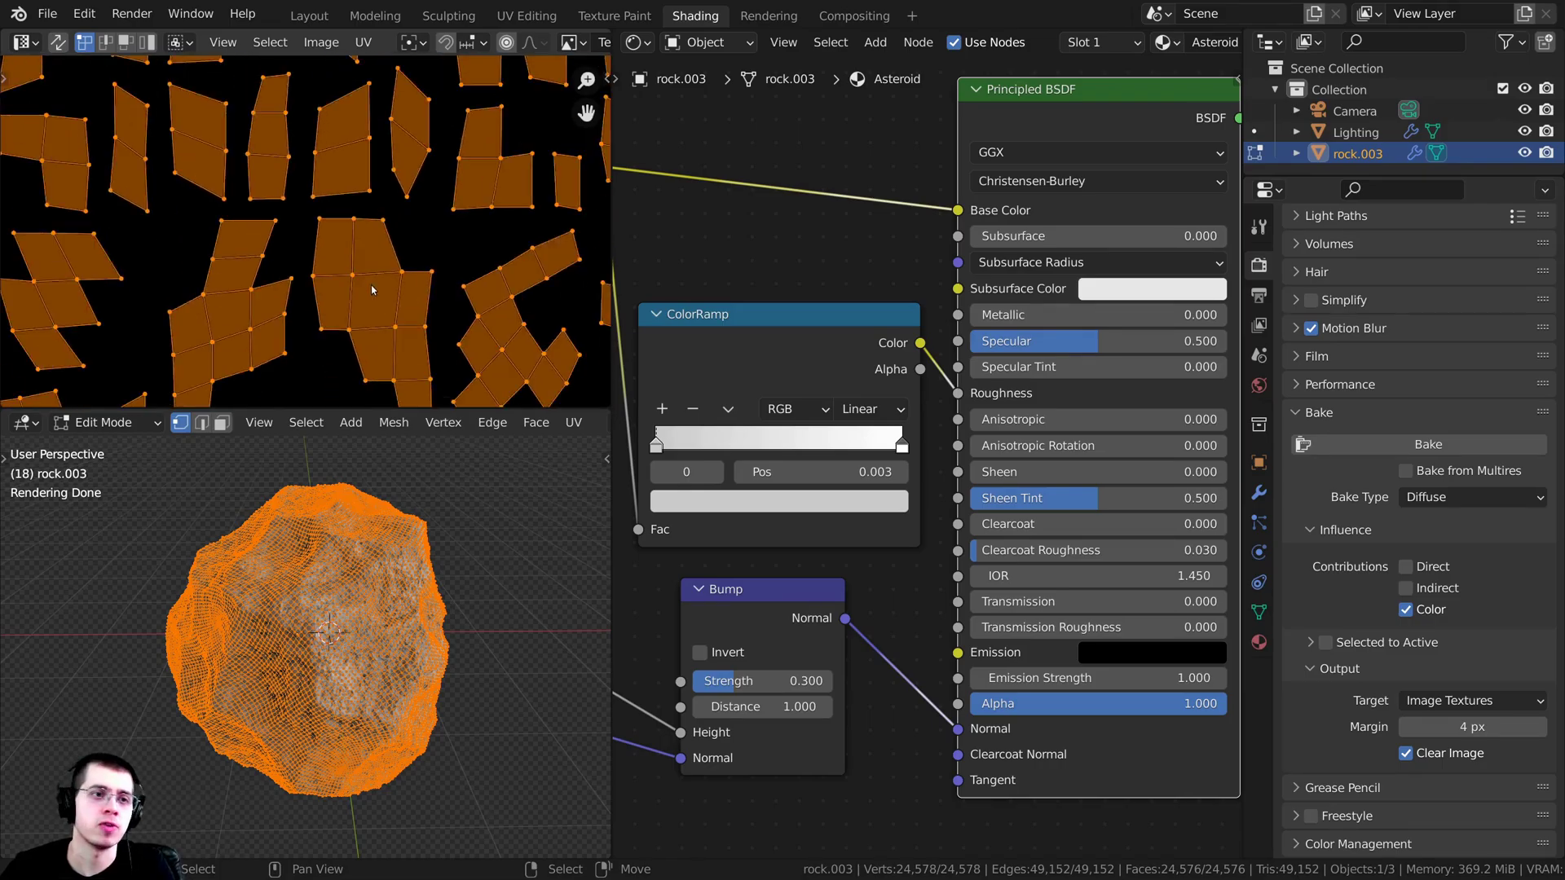
scroll(354, 131, up, 1)
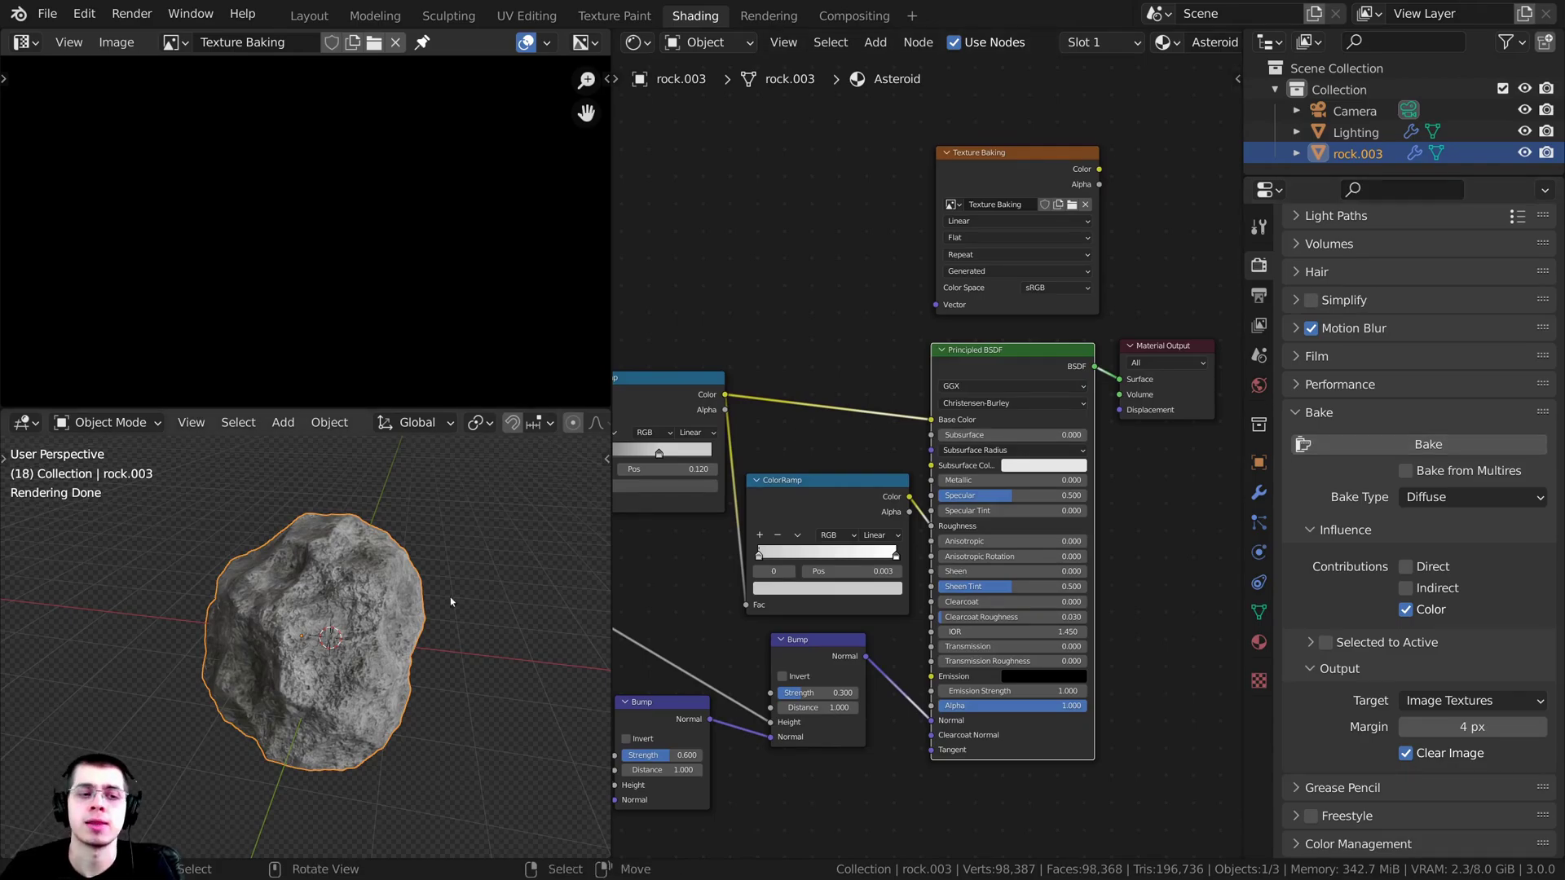
middle_drag(451, 600, 462, 570)
key(g)
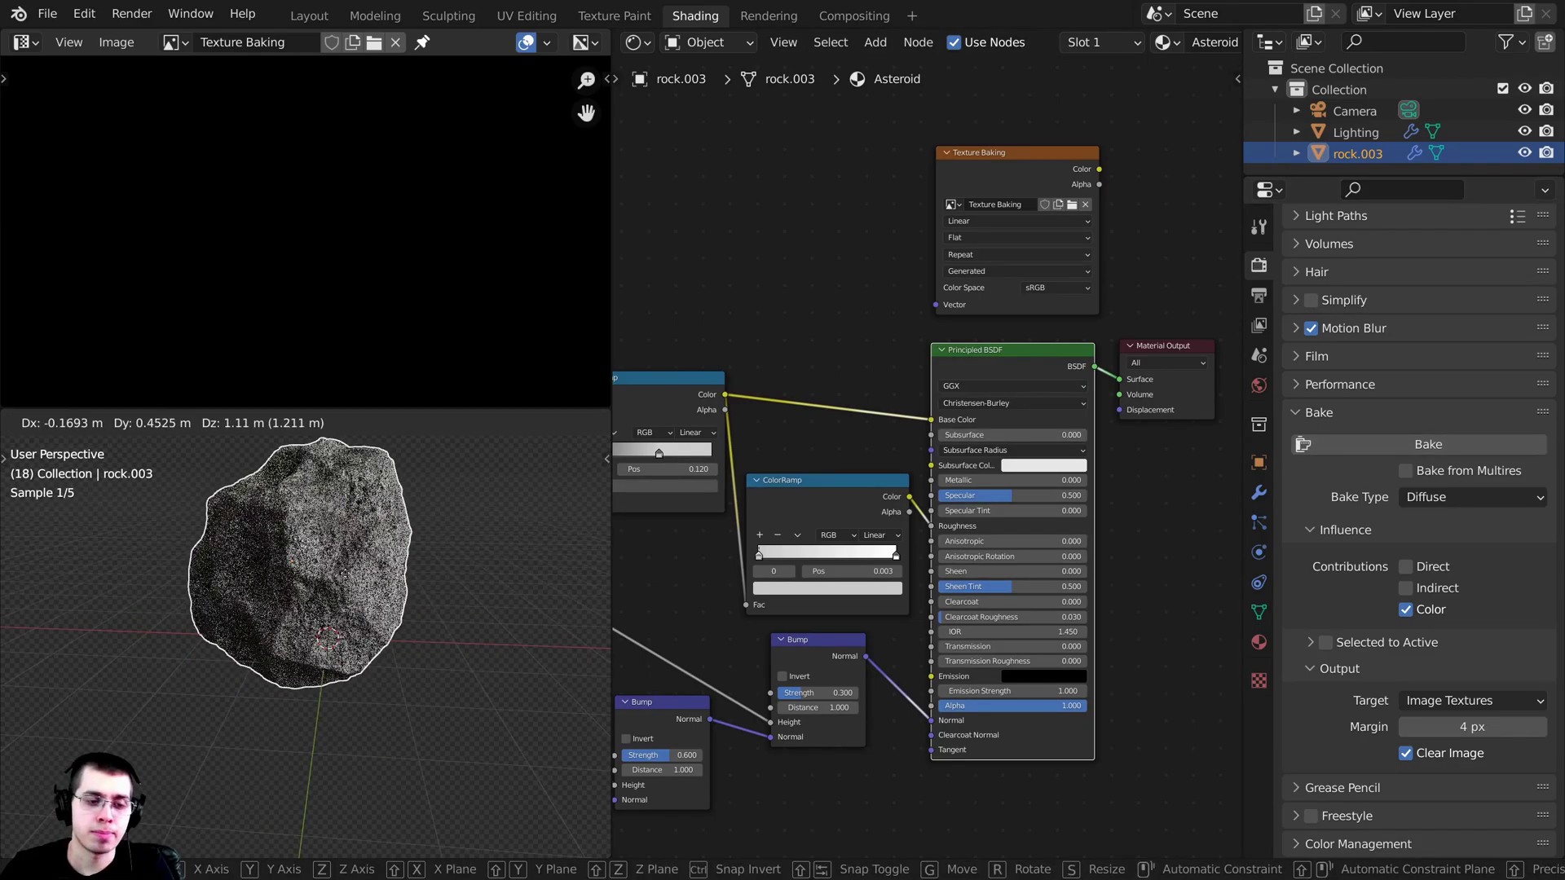
key(Escape)
Step: With the viewport in Solid shading and the Texture Baking node active, save the file and bake the color-only Diffuse map
key(z)
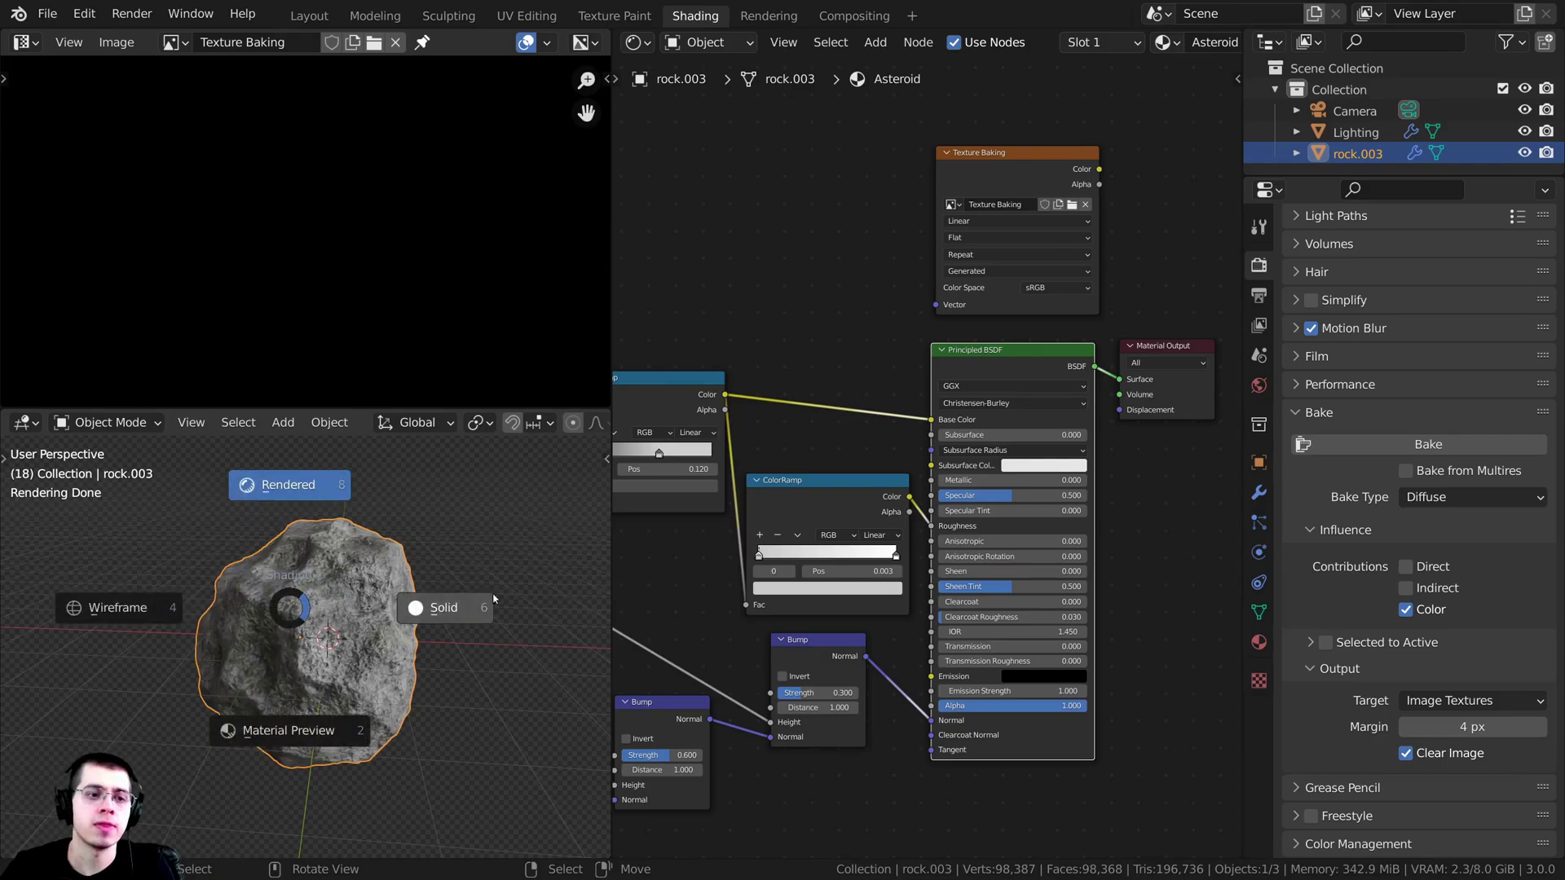
click(538, 603)
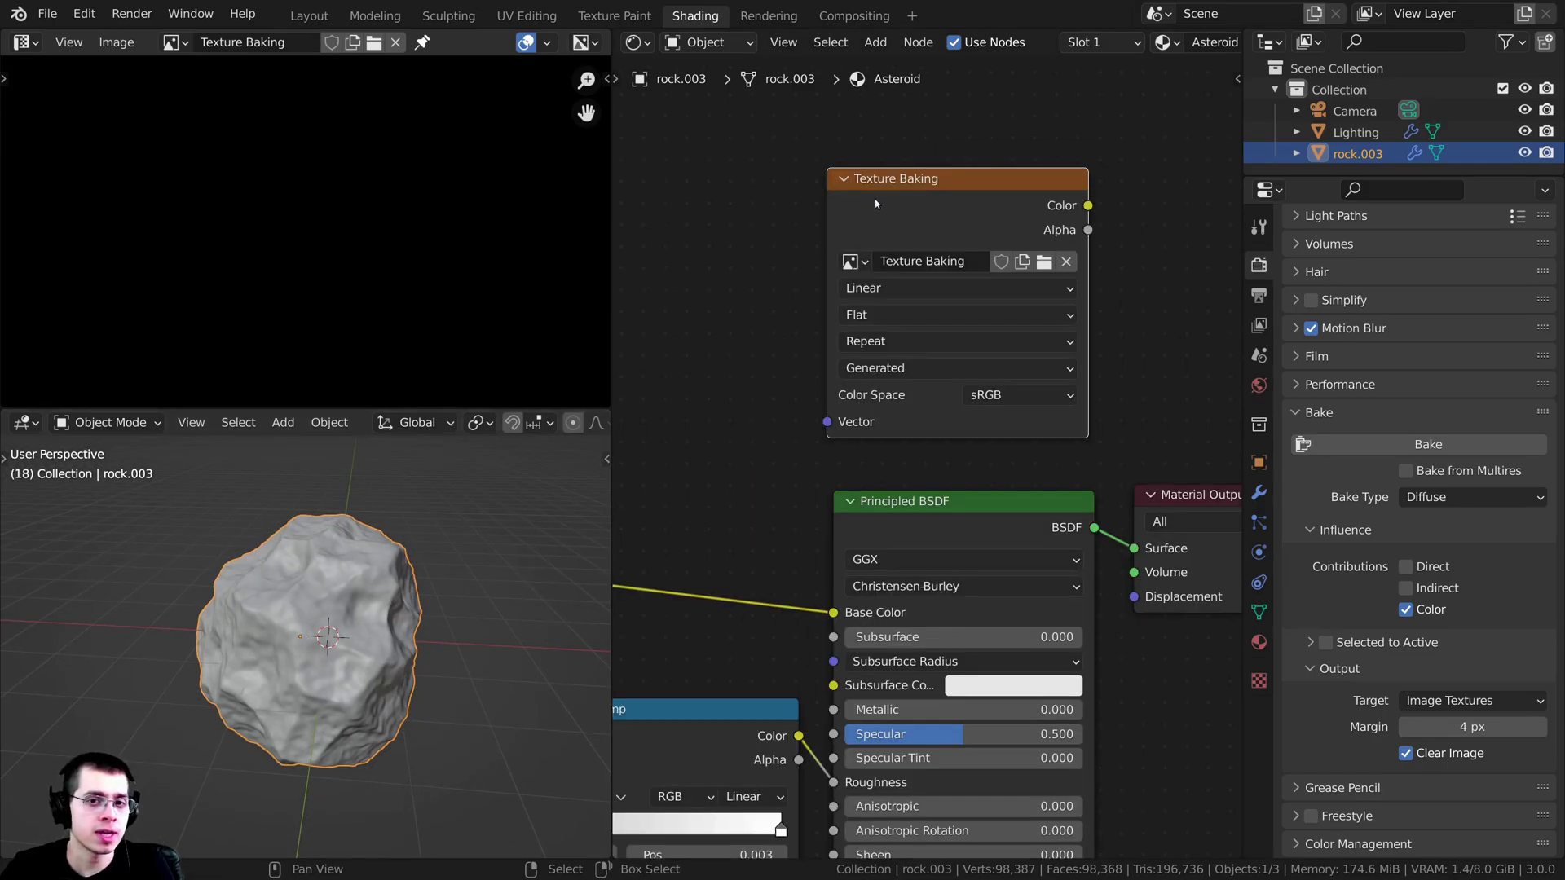
drag(875, 204, 922, 200)
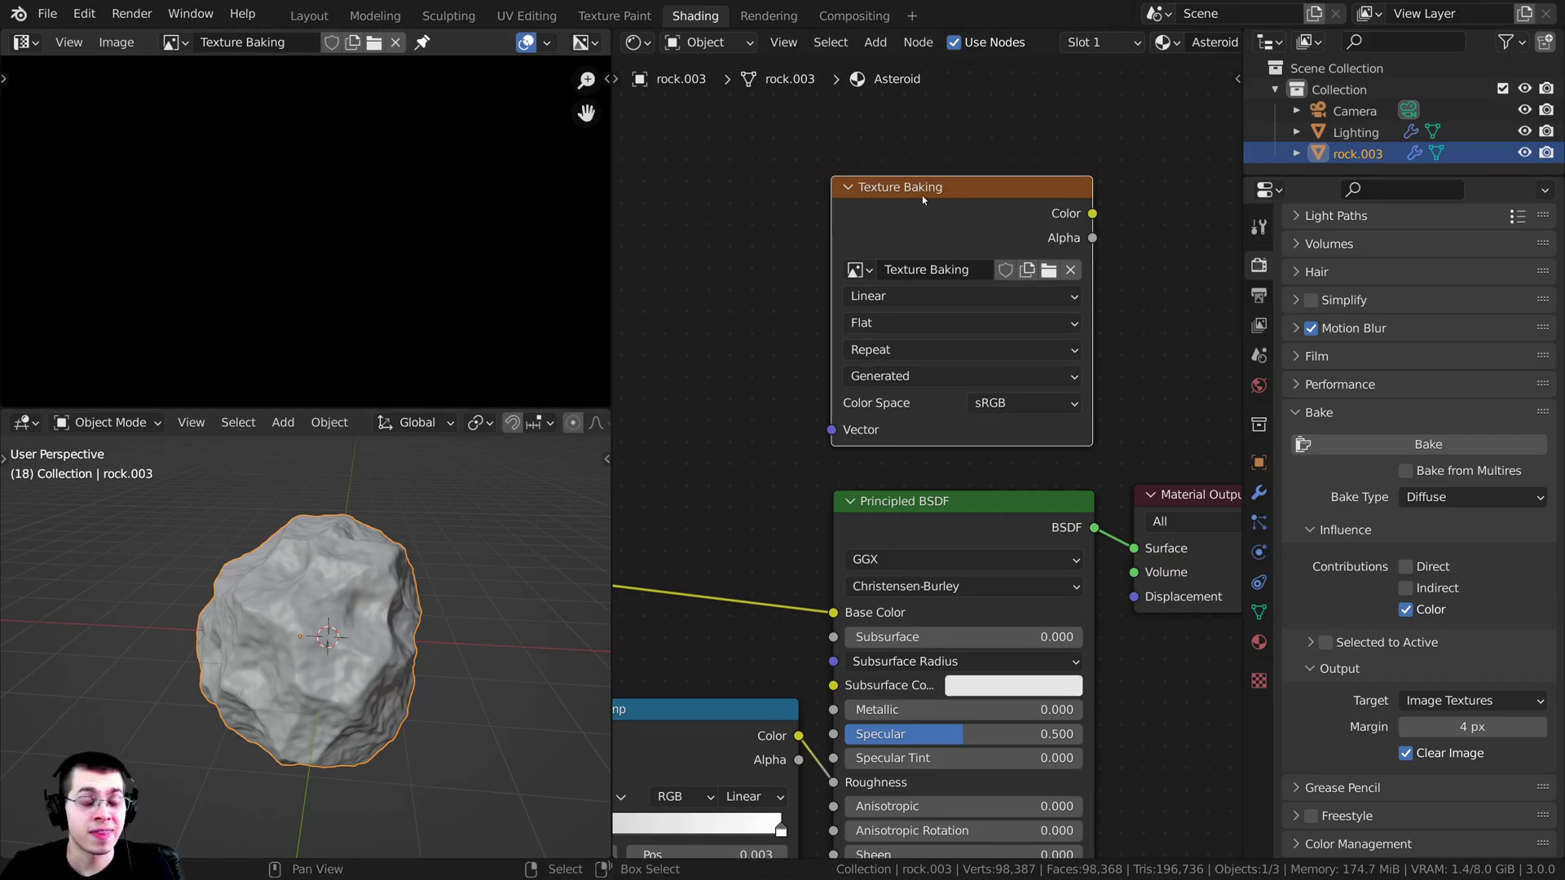
key(ctrl+s)
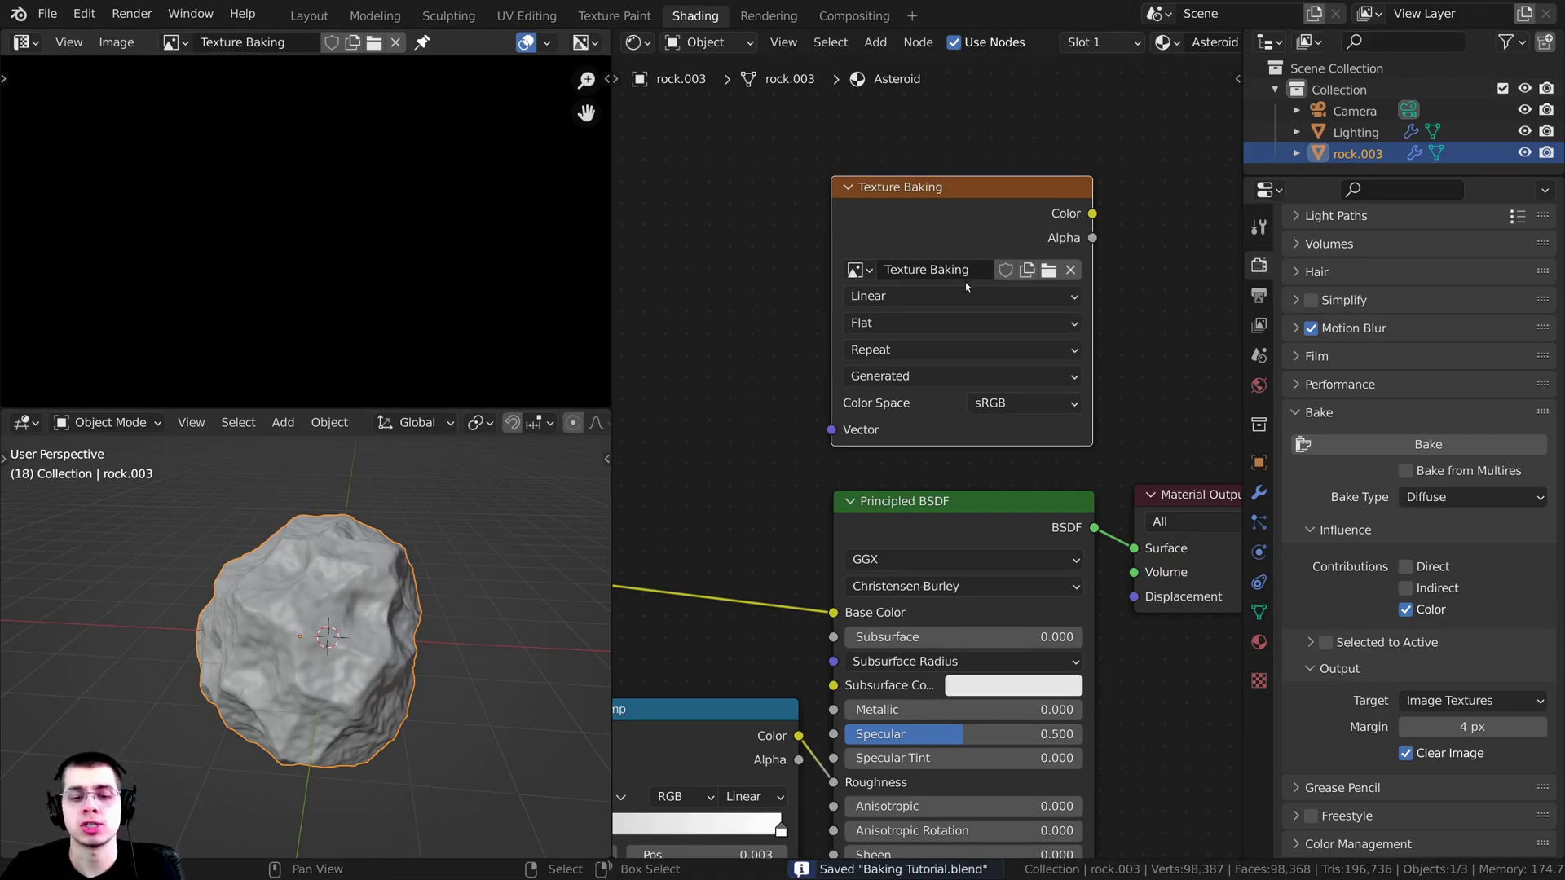
click(1381, 446)
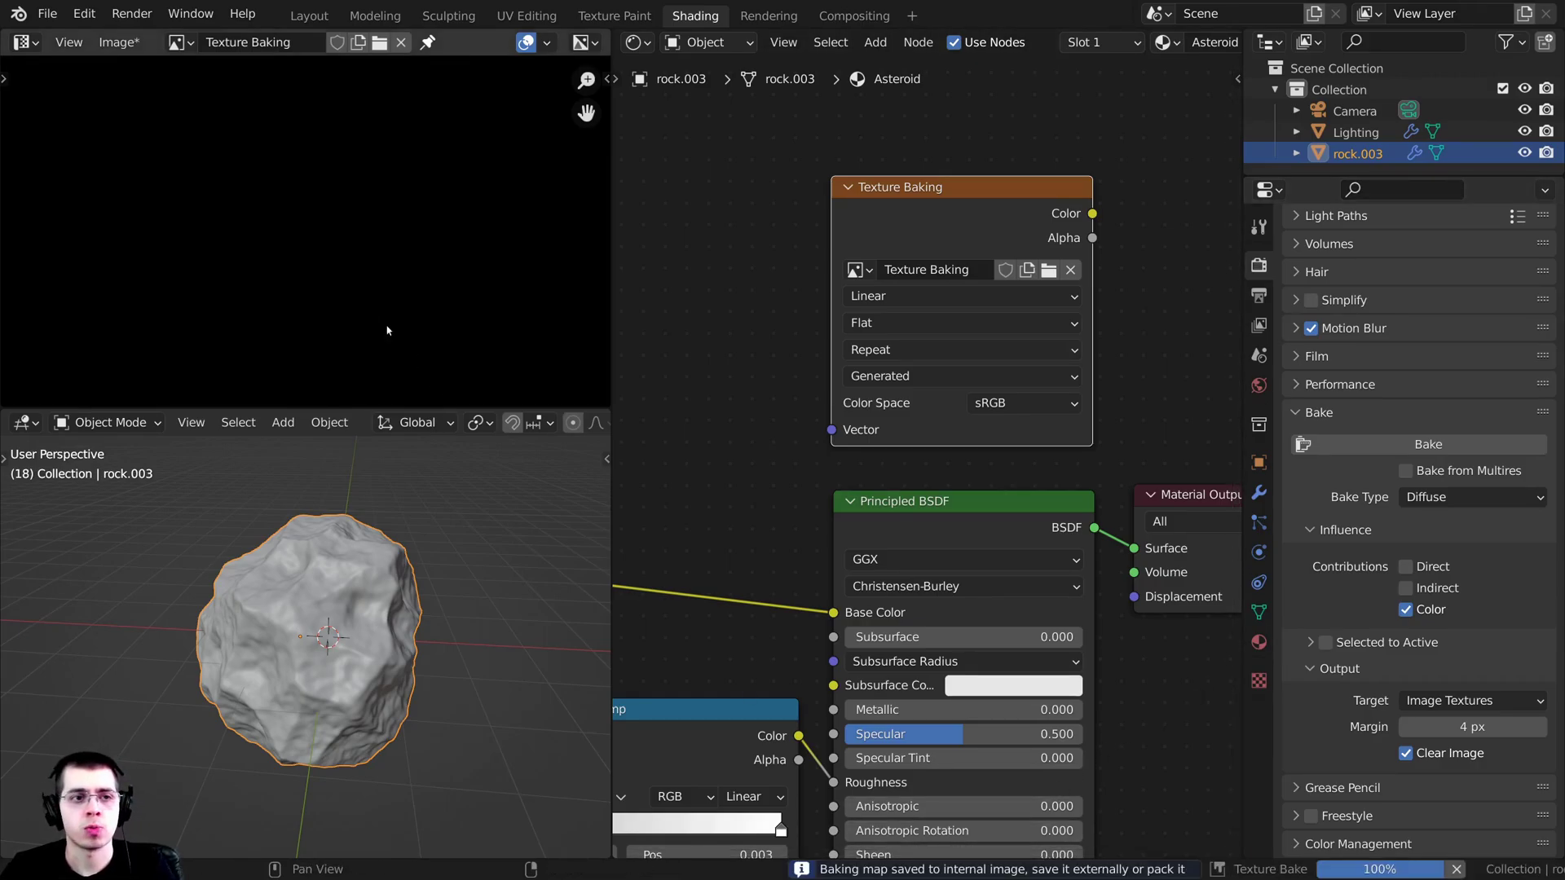
Step: Examine the baked color texture on the UV islands in the Texture Baking image
scroll(367, 223, down, 5)
scroll(335, 139, up, 8)
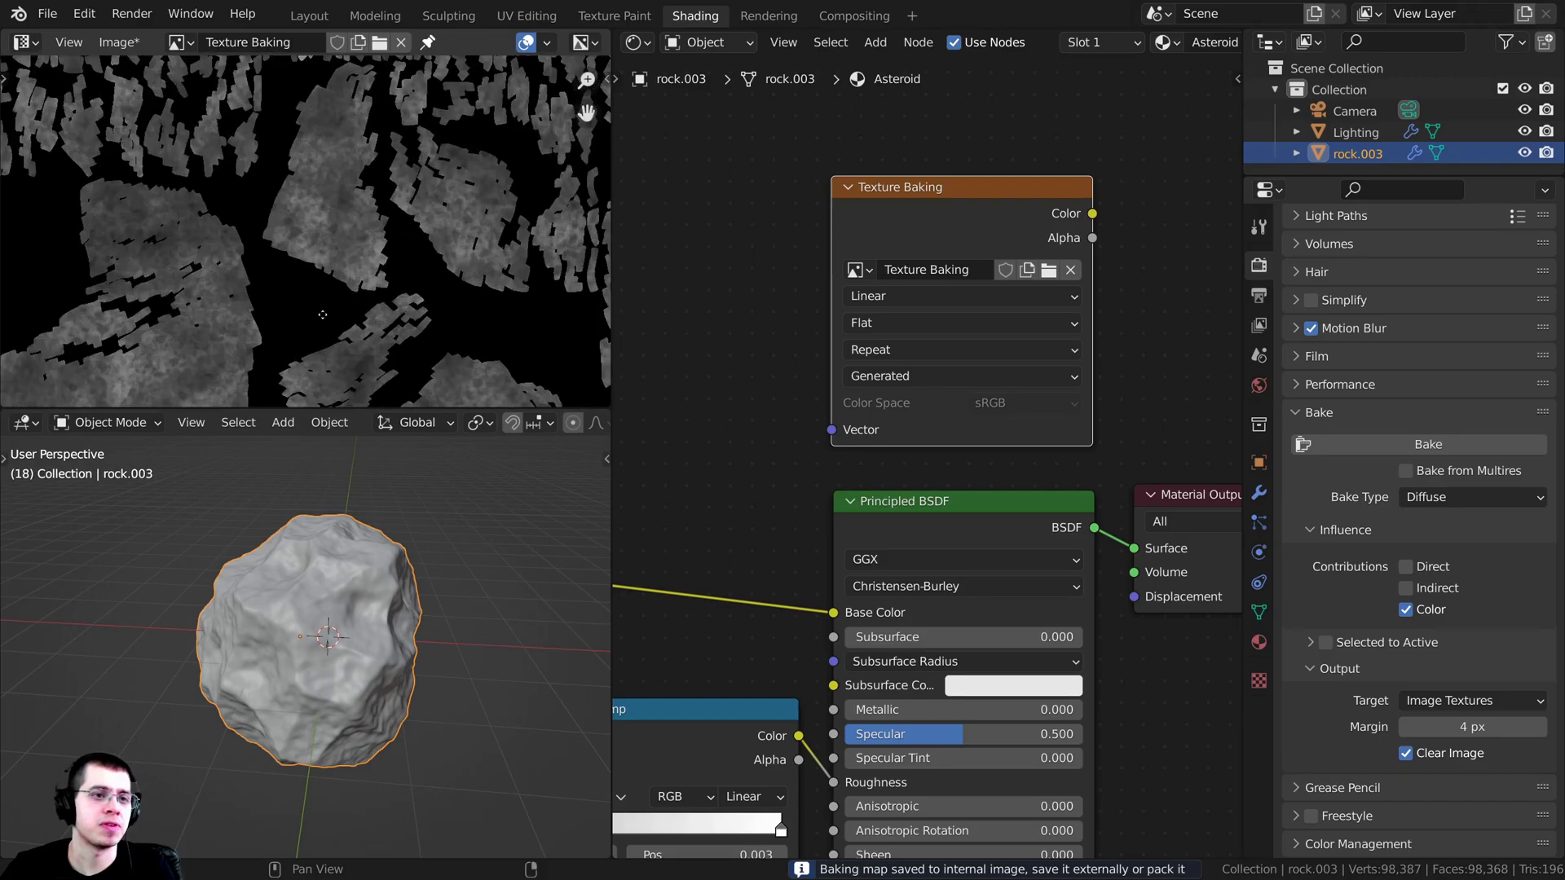
middle_drag(392, 146, 354, 284)
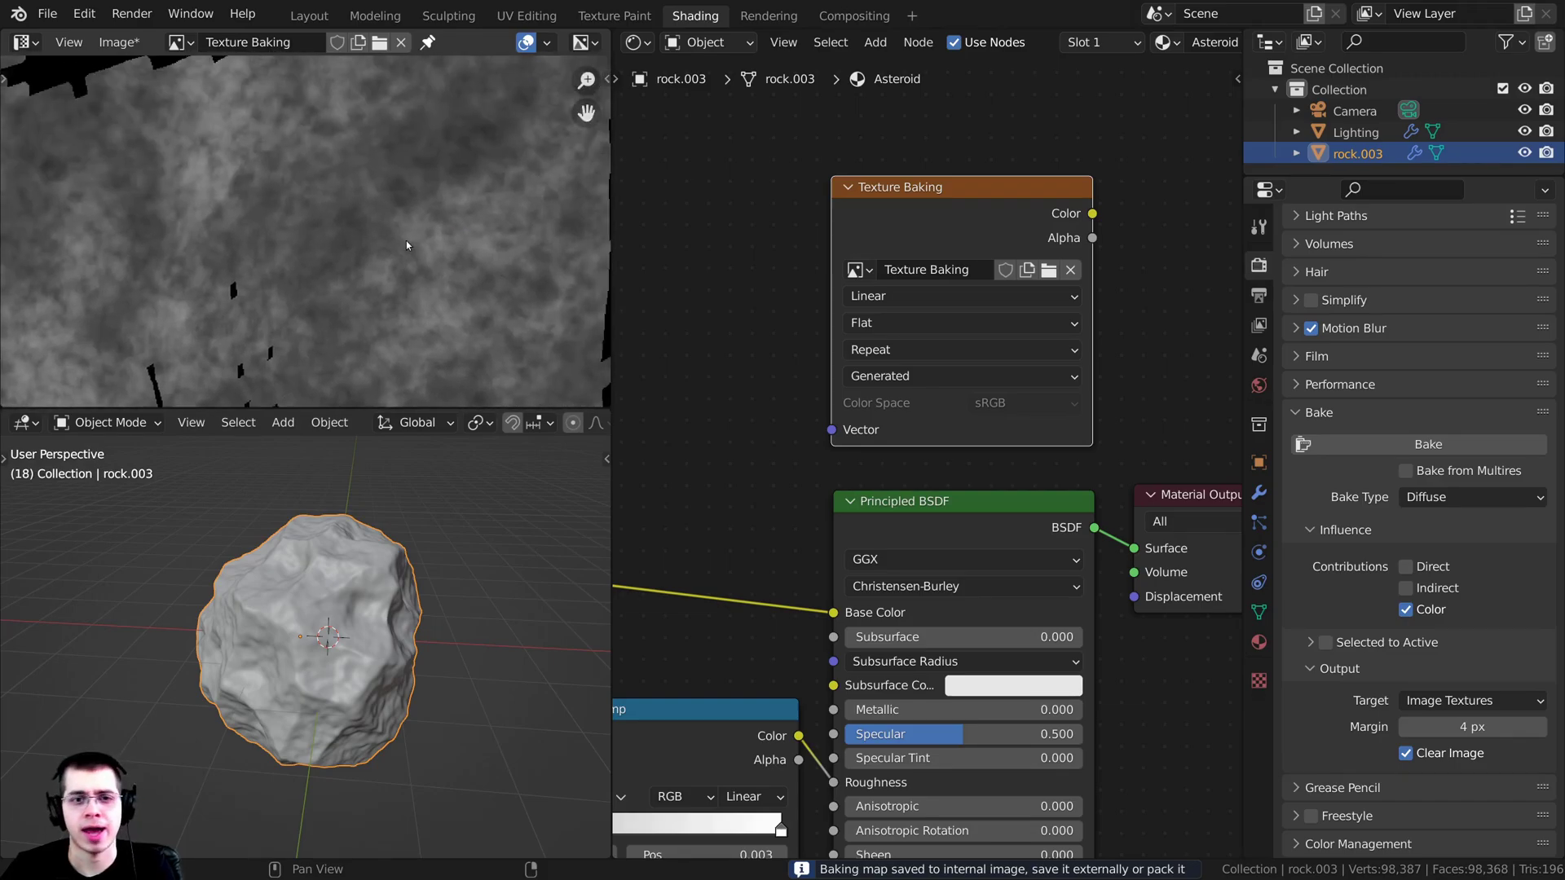
scroll(318, 189, down, 3)
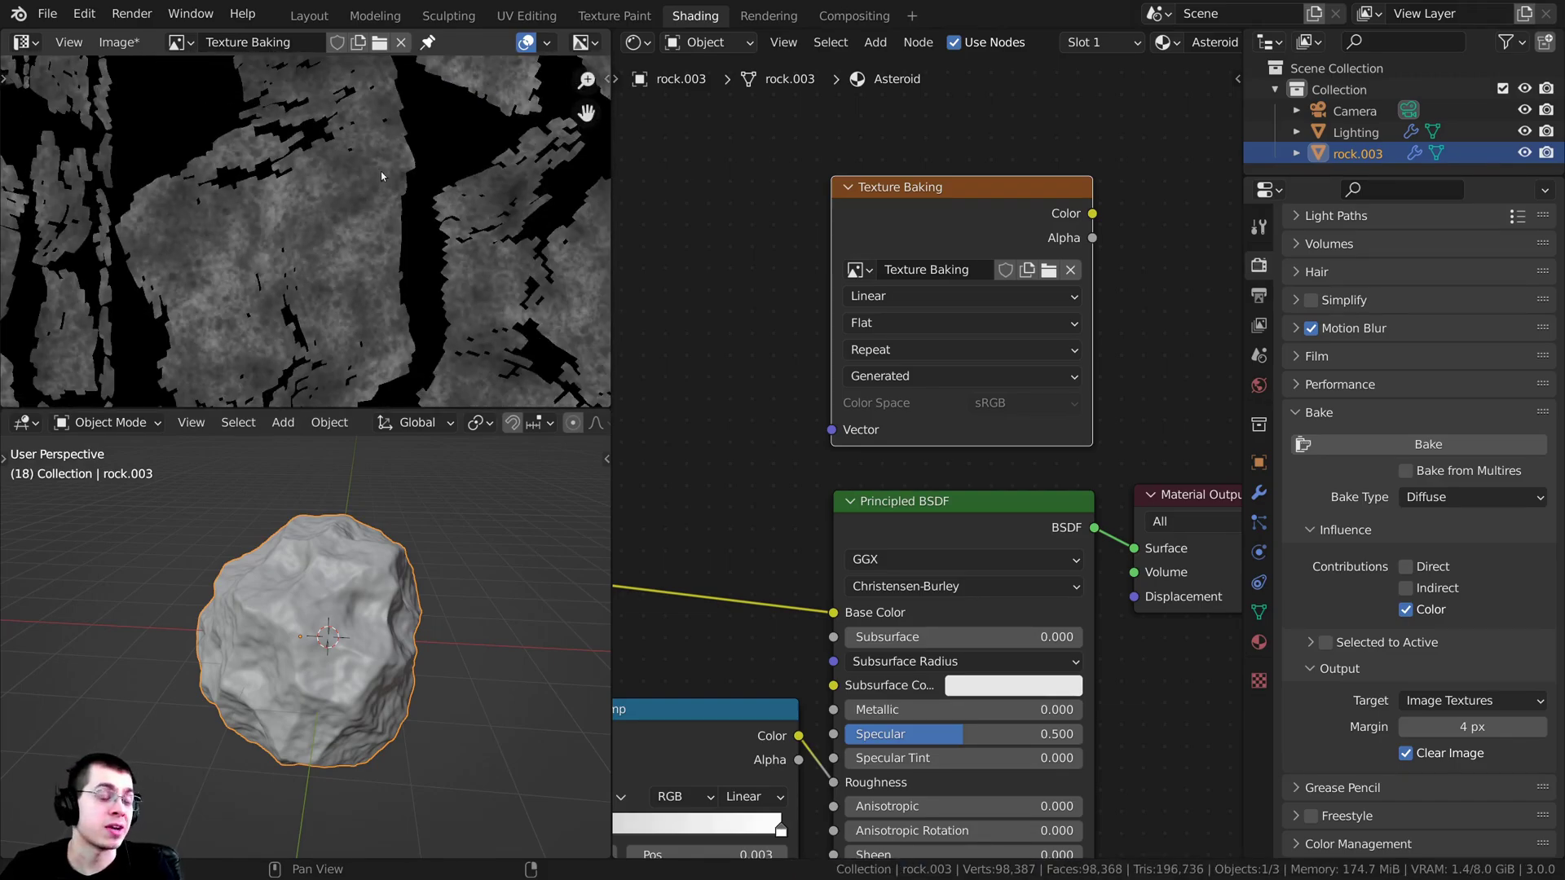
scroll(359, 171, down, 2)
middle_drag(320, 184, 335, 212)
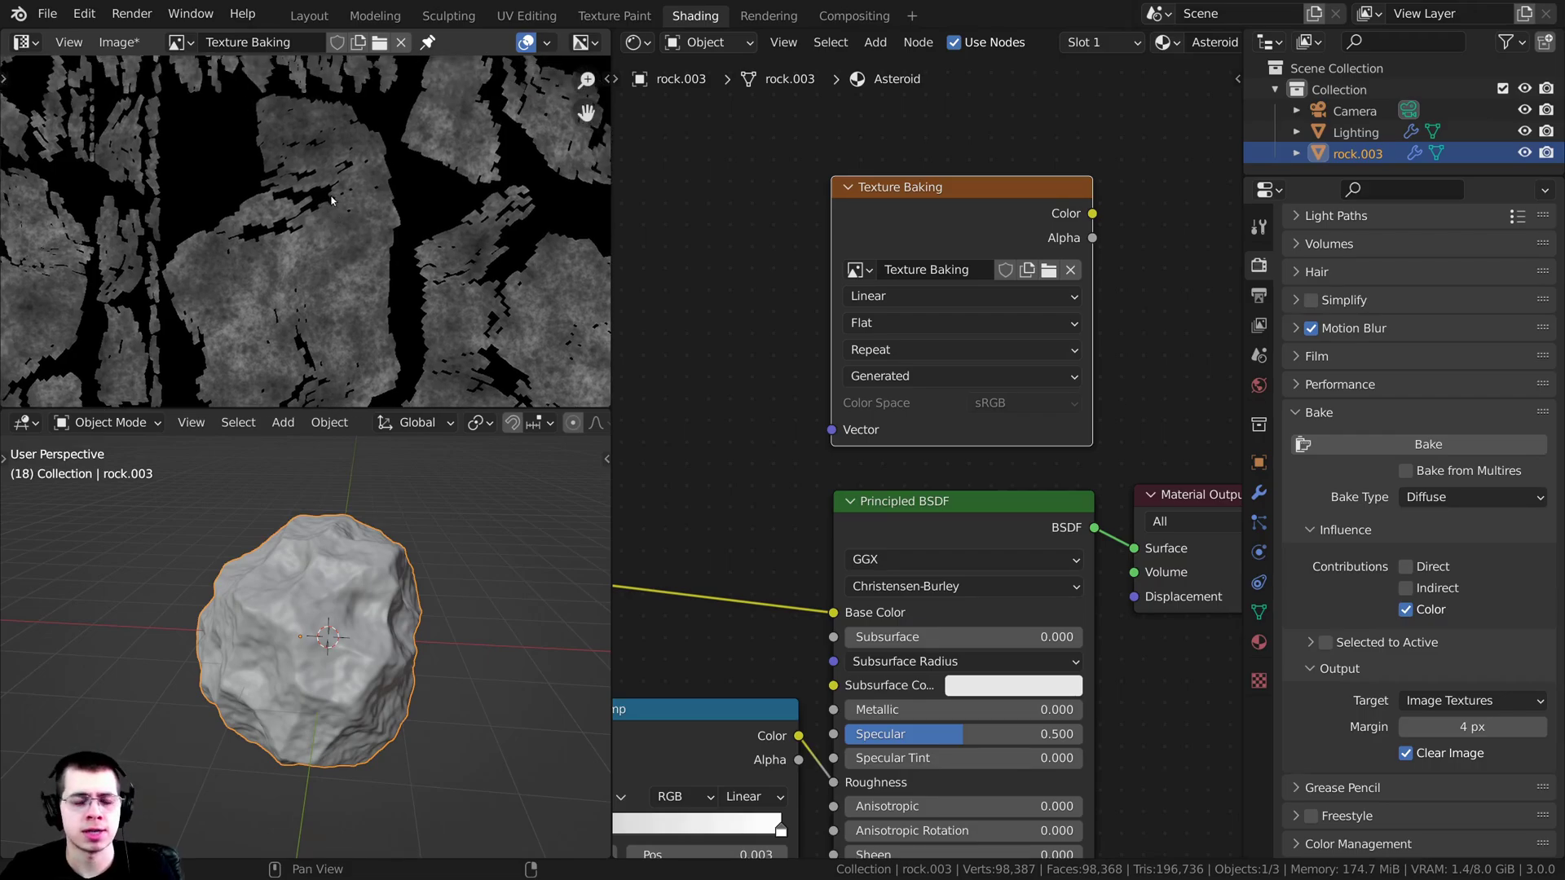
drag(839, 222, 841, 235)
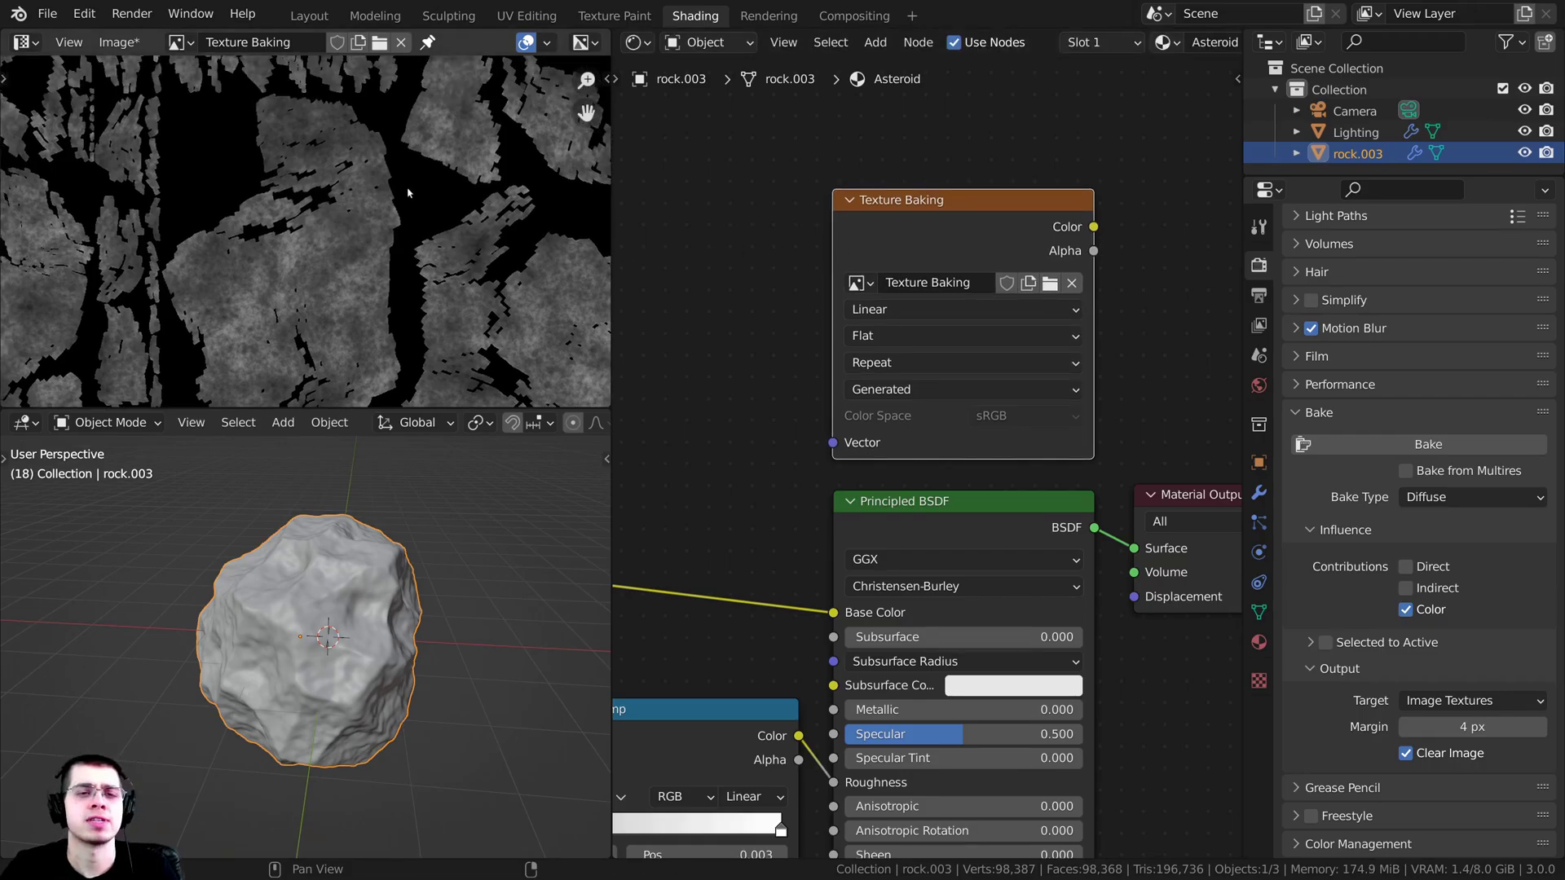
middle_drag(409, 190, 402, 216)
scroll(338, 208, up, 2)
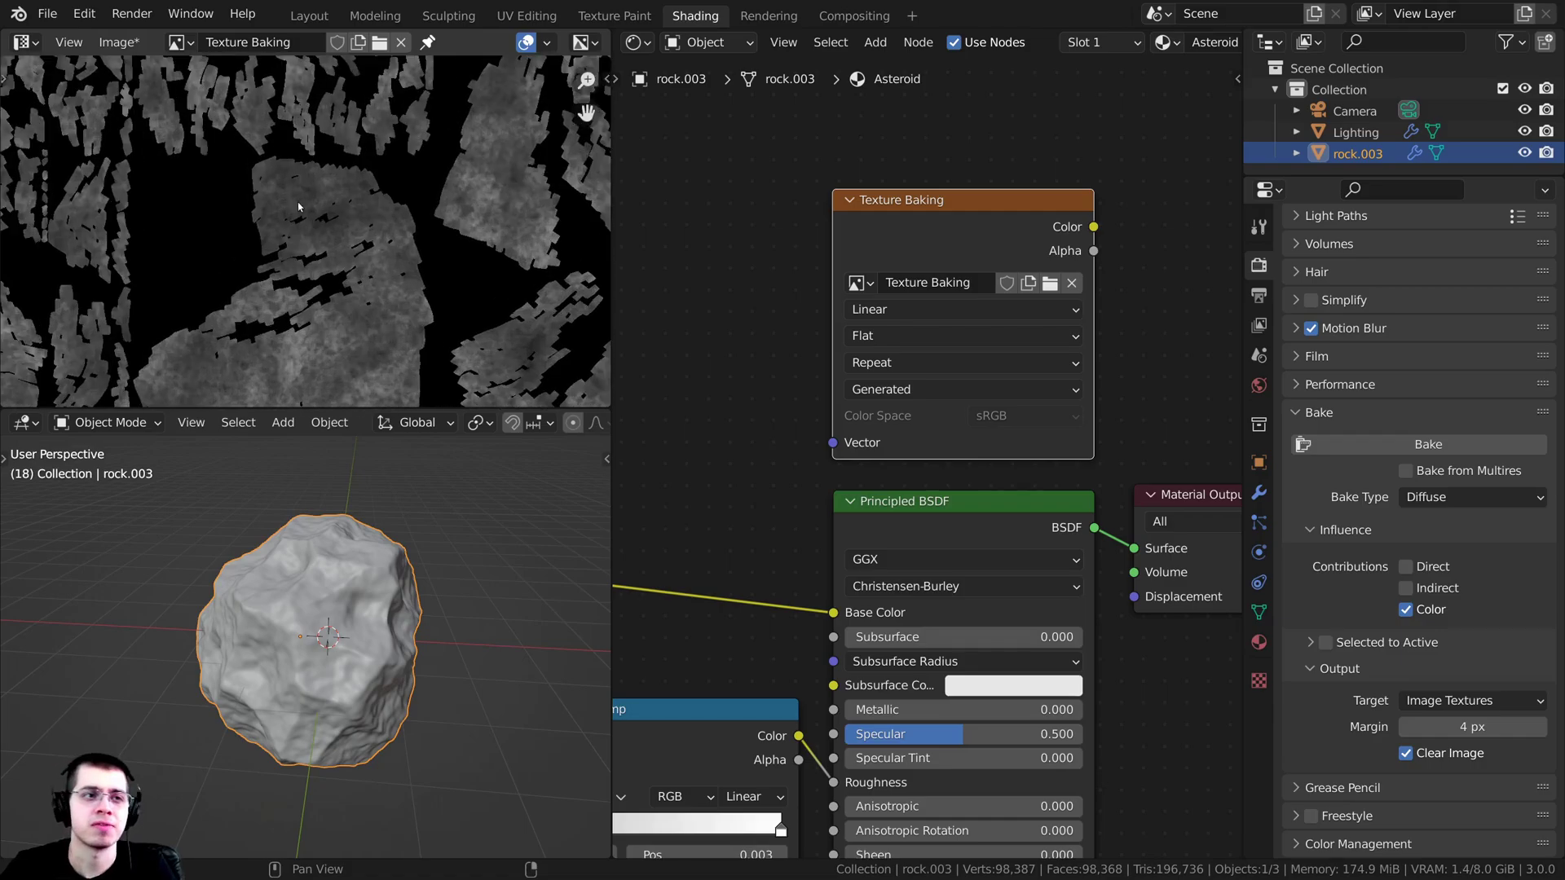
Step: Save the baked color map as Asteroid Color.jpg in the Tutorial folder, in JPEG format, RGB, at 90% quality
click(115, 41)
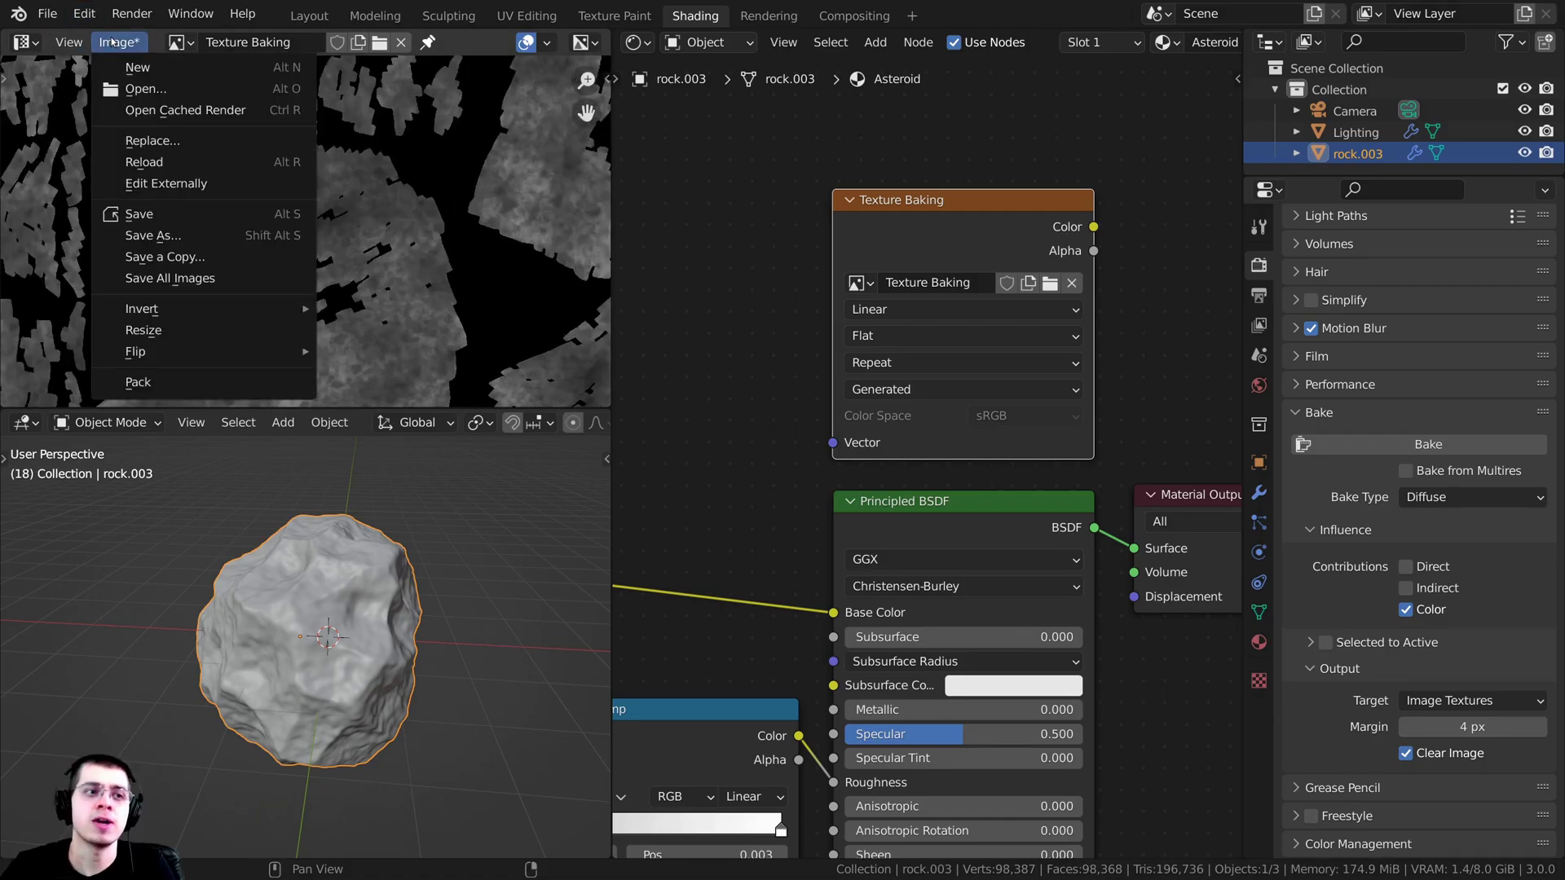
click(176, 236)
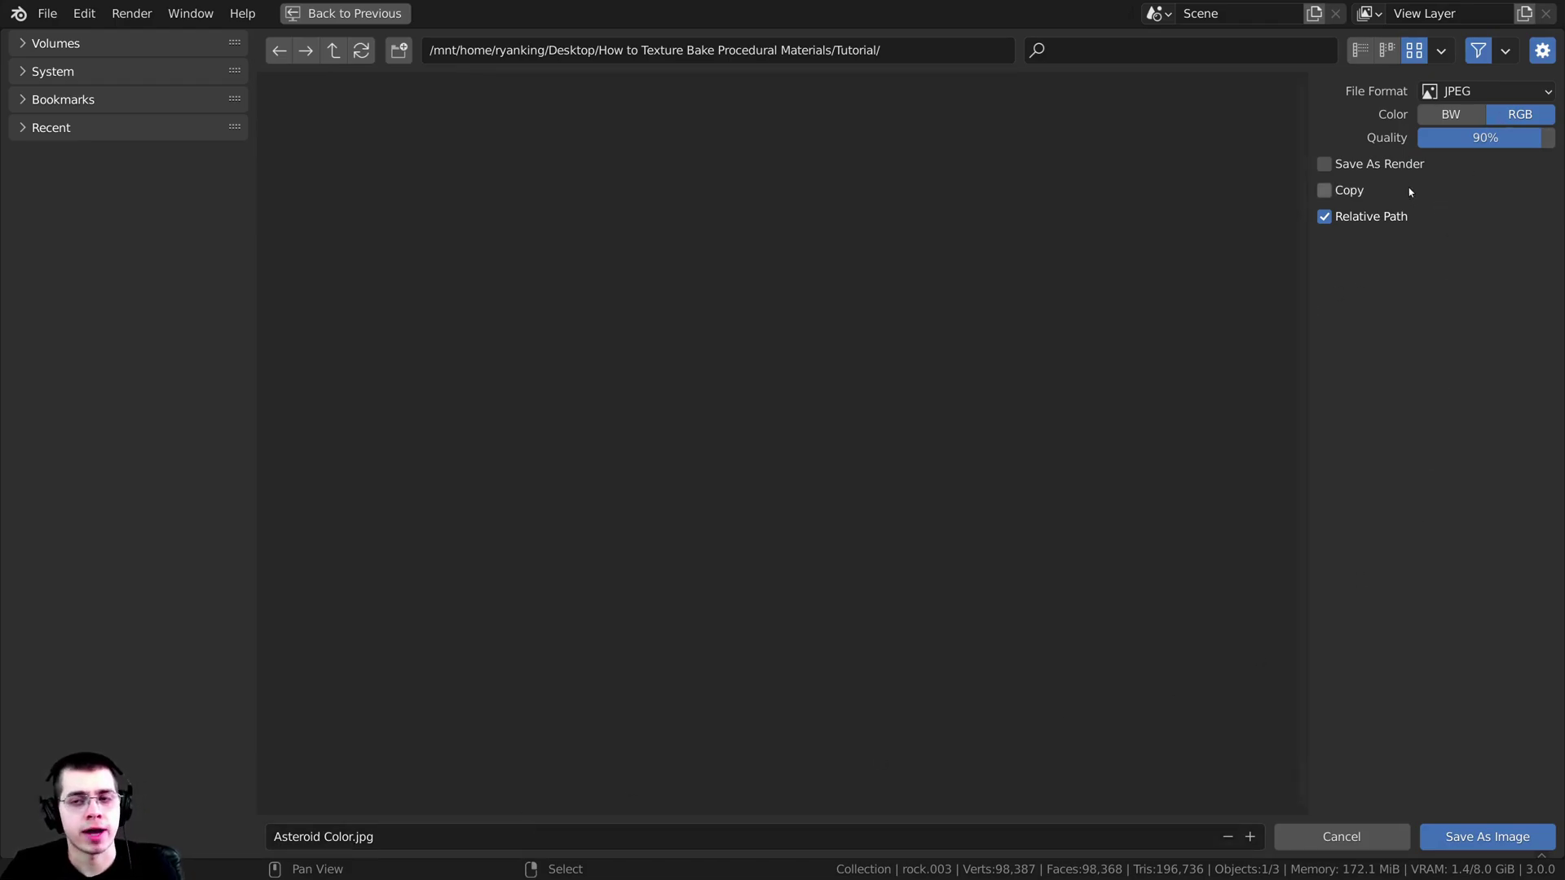
click(1456, 92)
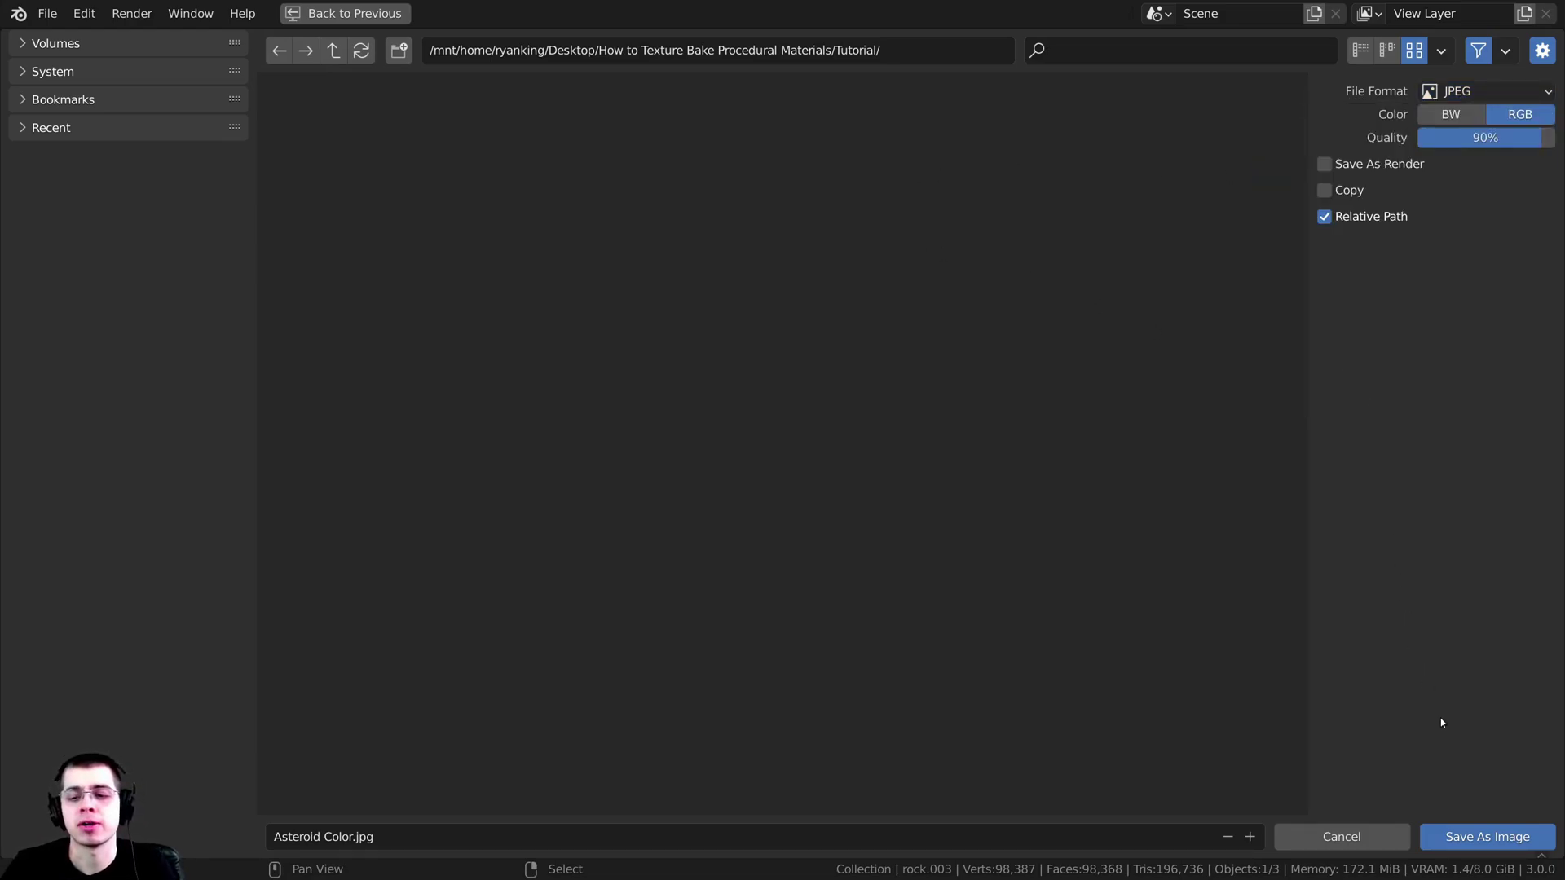
click(1473, 837)
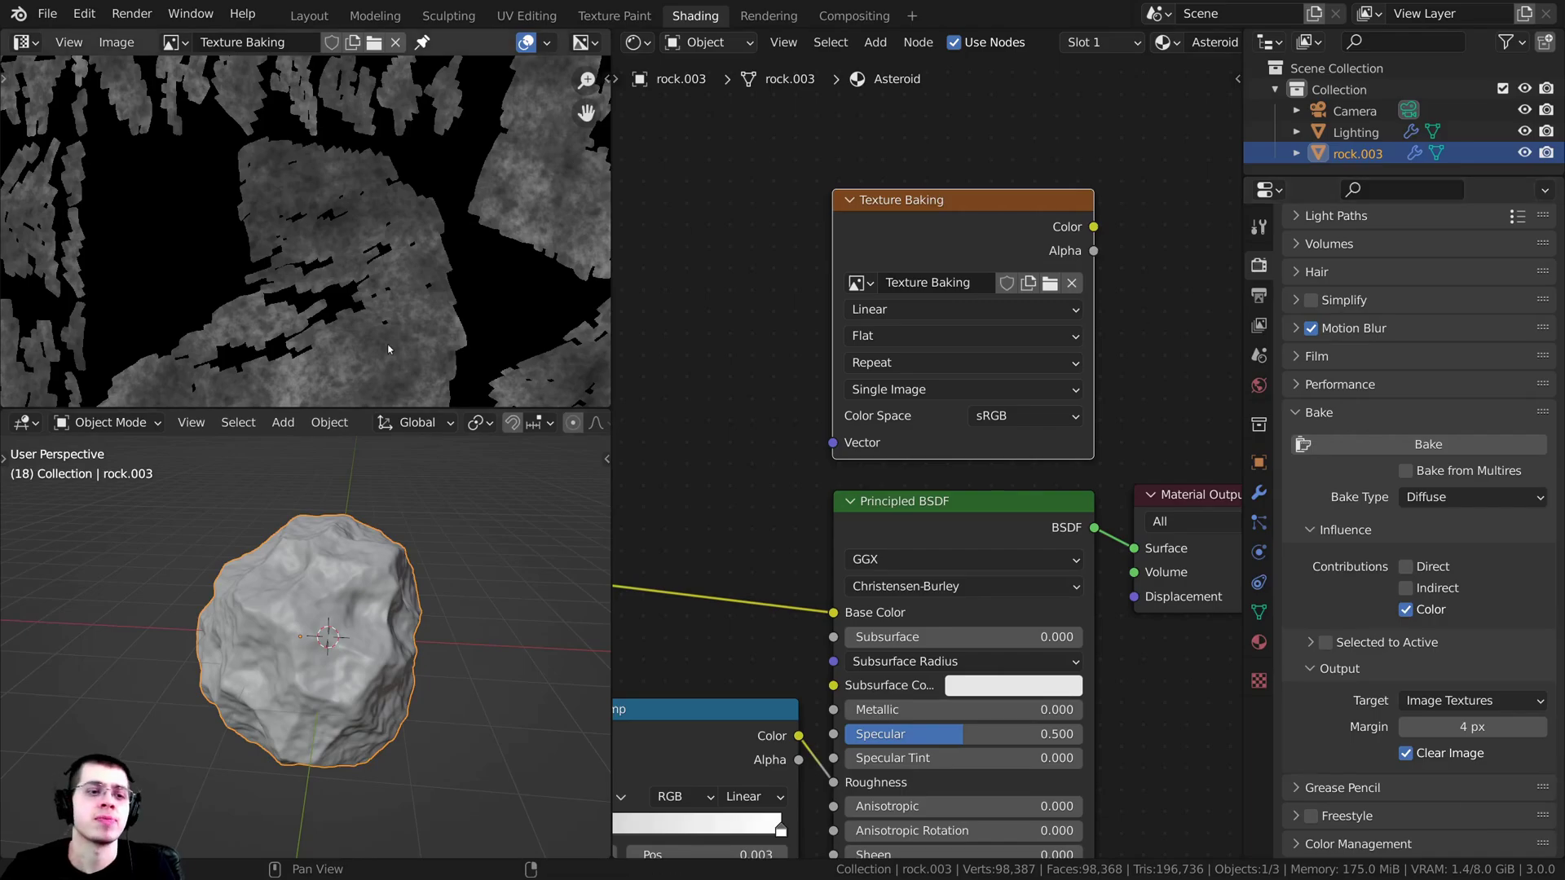
Step: Change the bake type to Roughness for the map feeding the Principled BSDF's Roughness input
scroll(766, 317, down, 1)
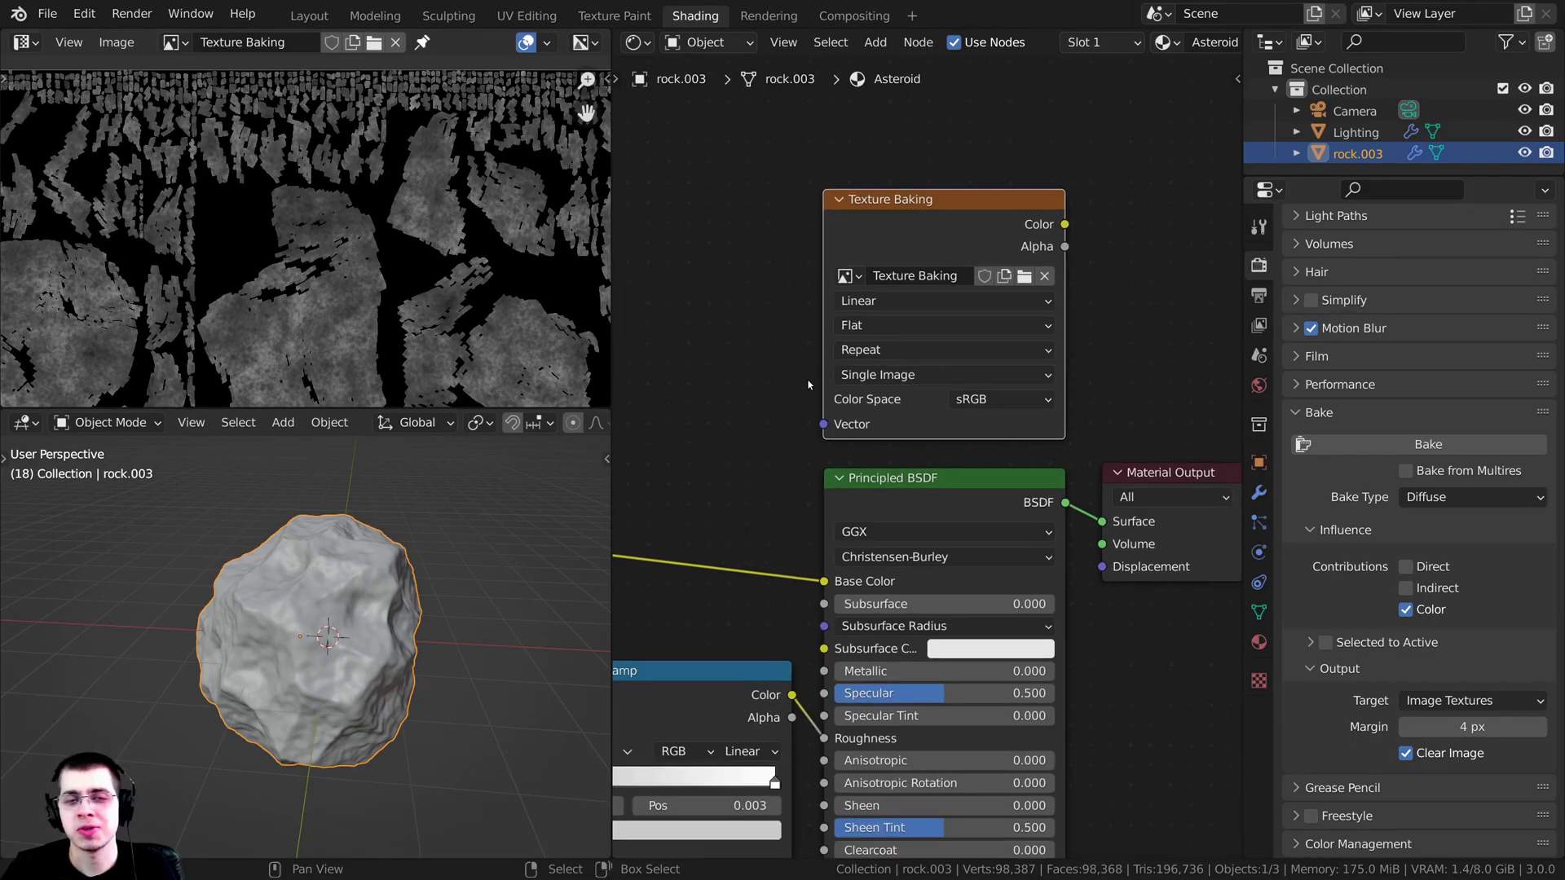
middle_drag(830, 342, 842, 308)
scroll(856, 424, down, 1)
middle_drag(859, 462, 912, 240)
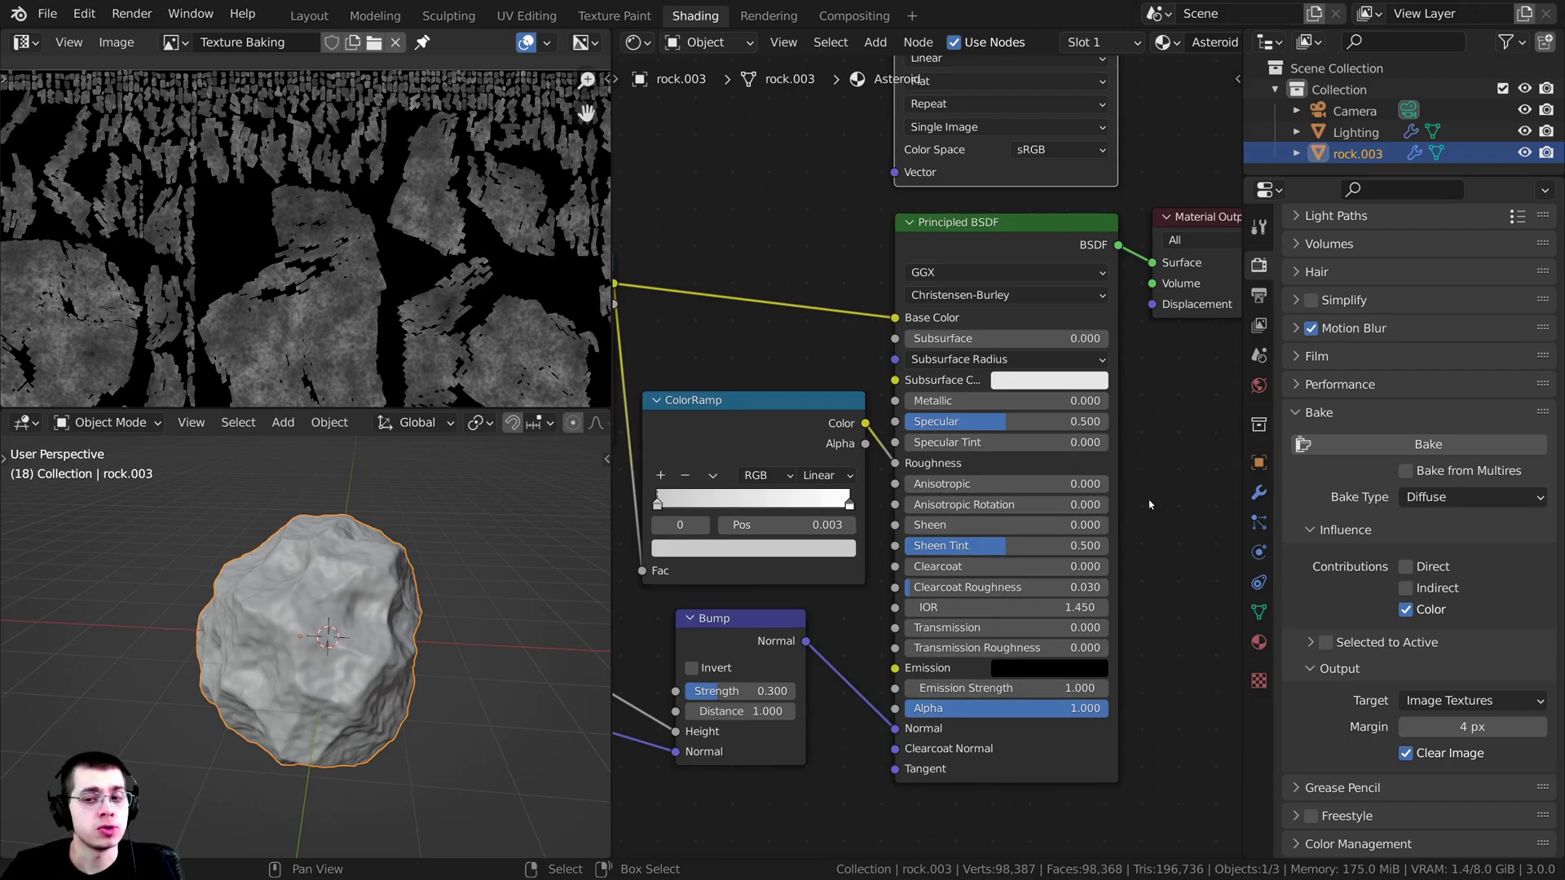
click(1411, 498)
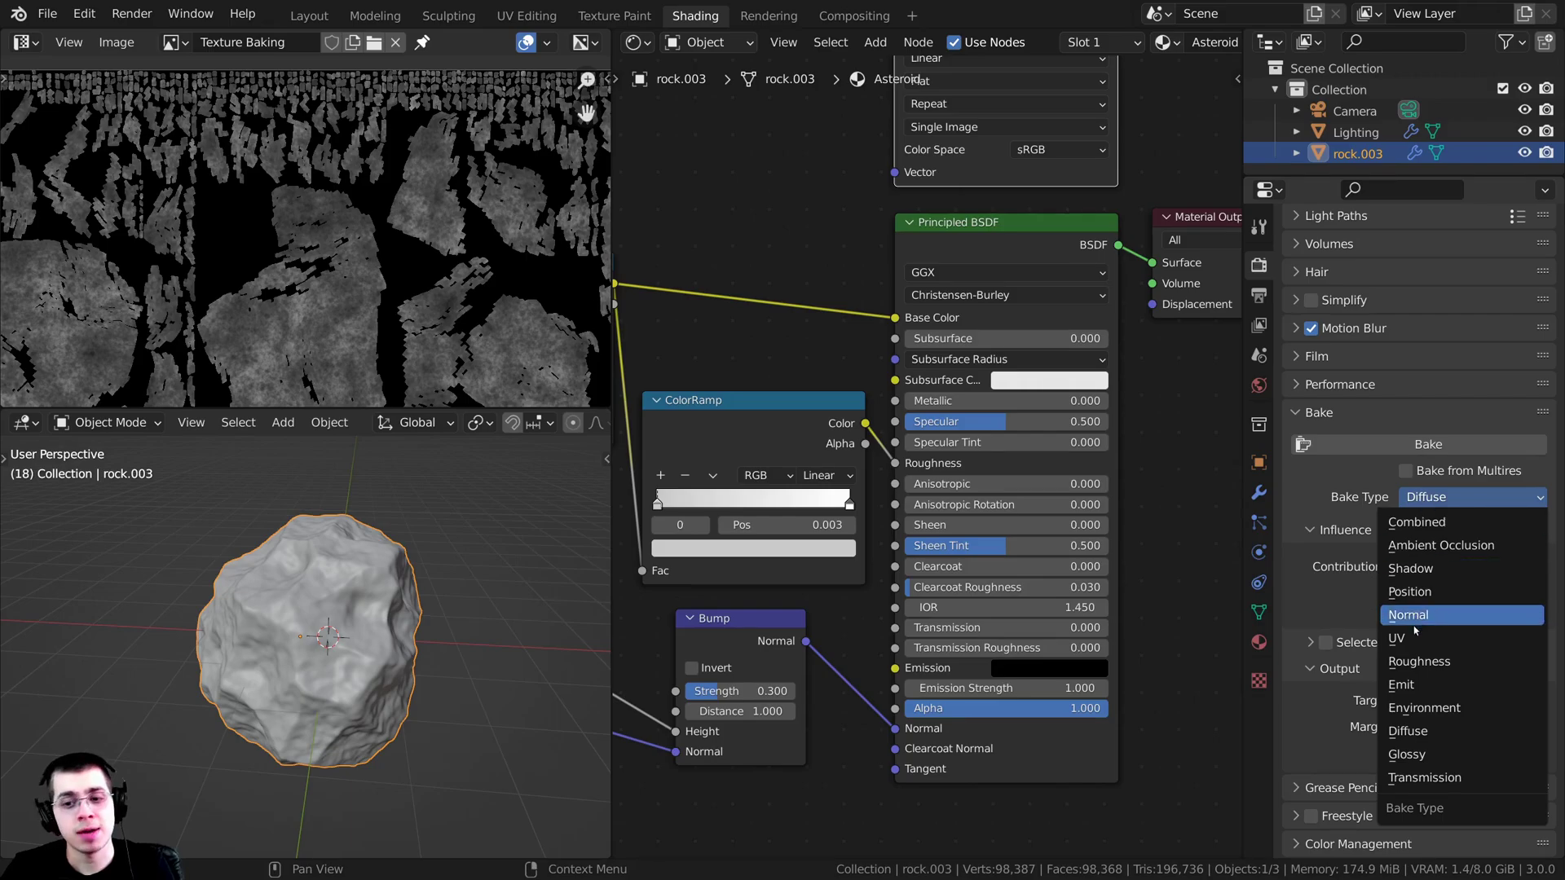
click(1430, 661)
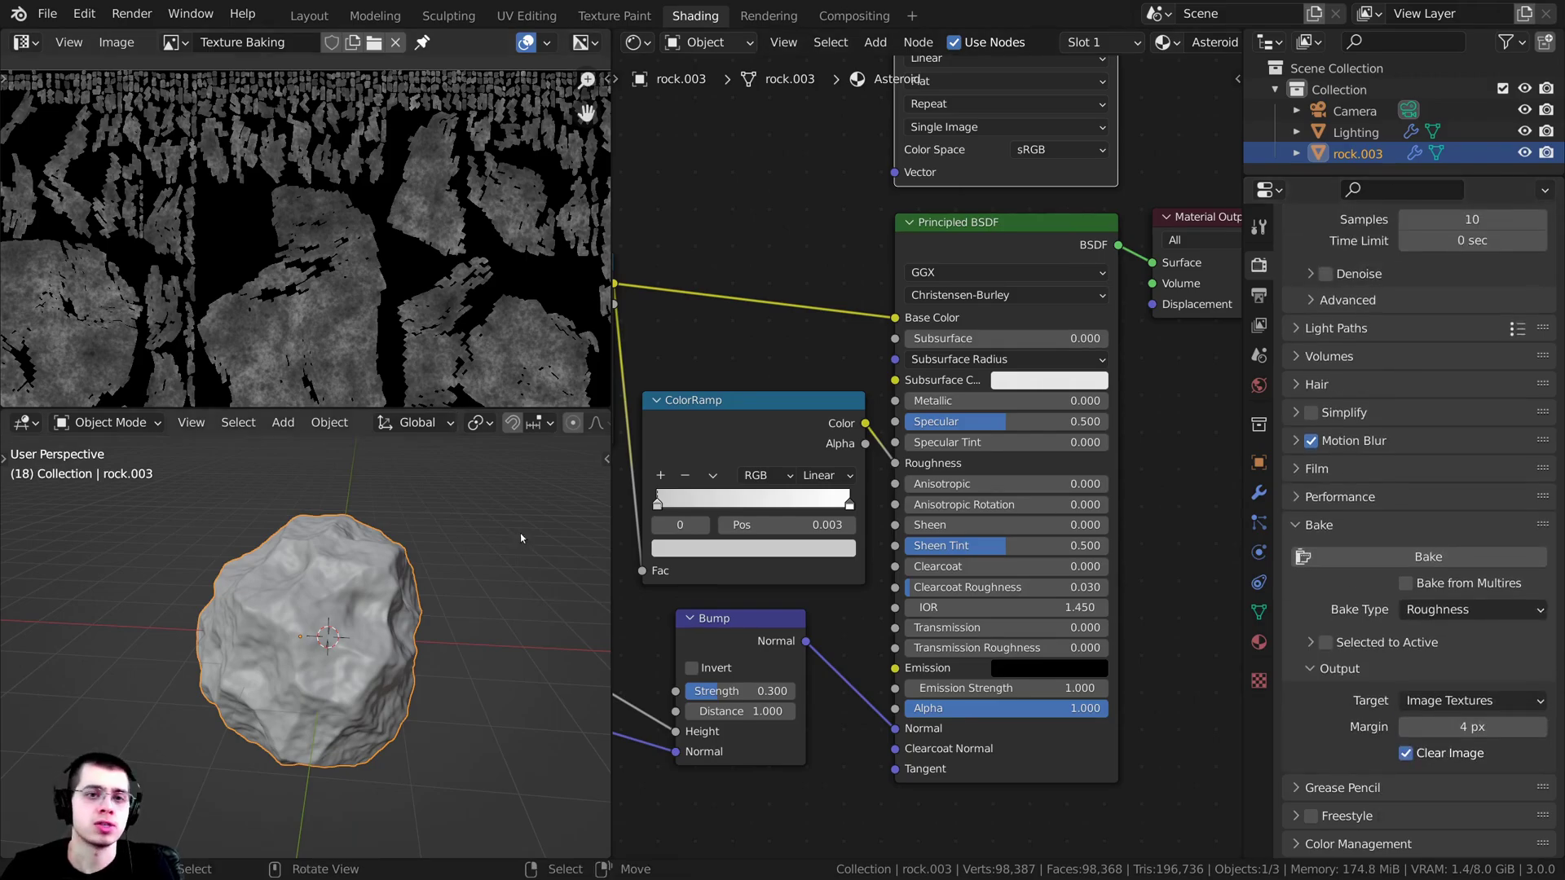
Step: Keep the Texture Baking image node active, save the file, and bake the rock's Roughness map into it
middle_drag(770, 357, 744, 456)
key(g)
right_click(327, 559)
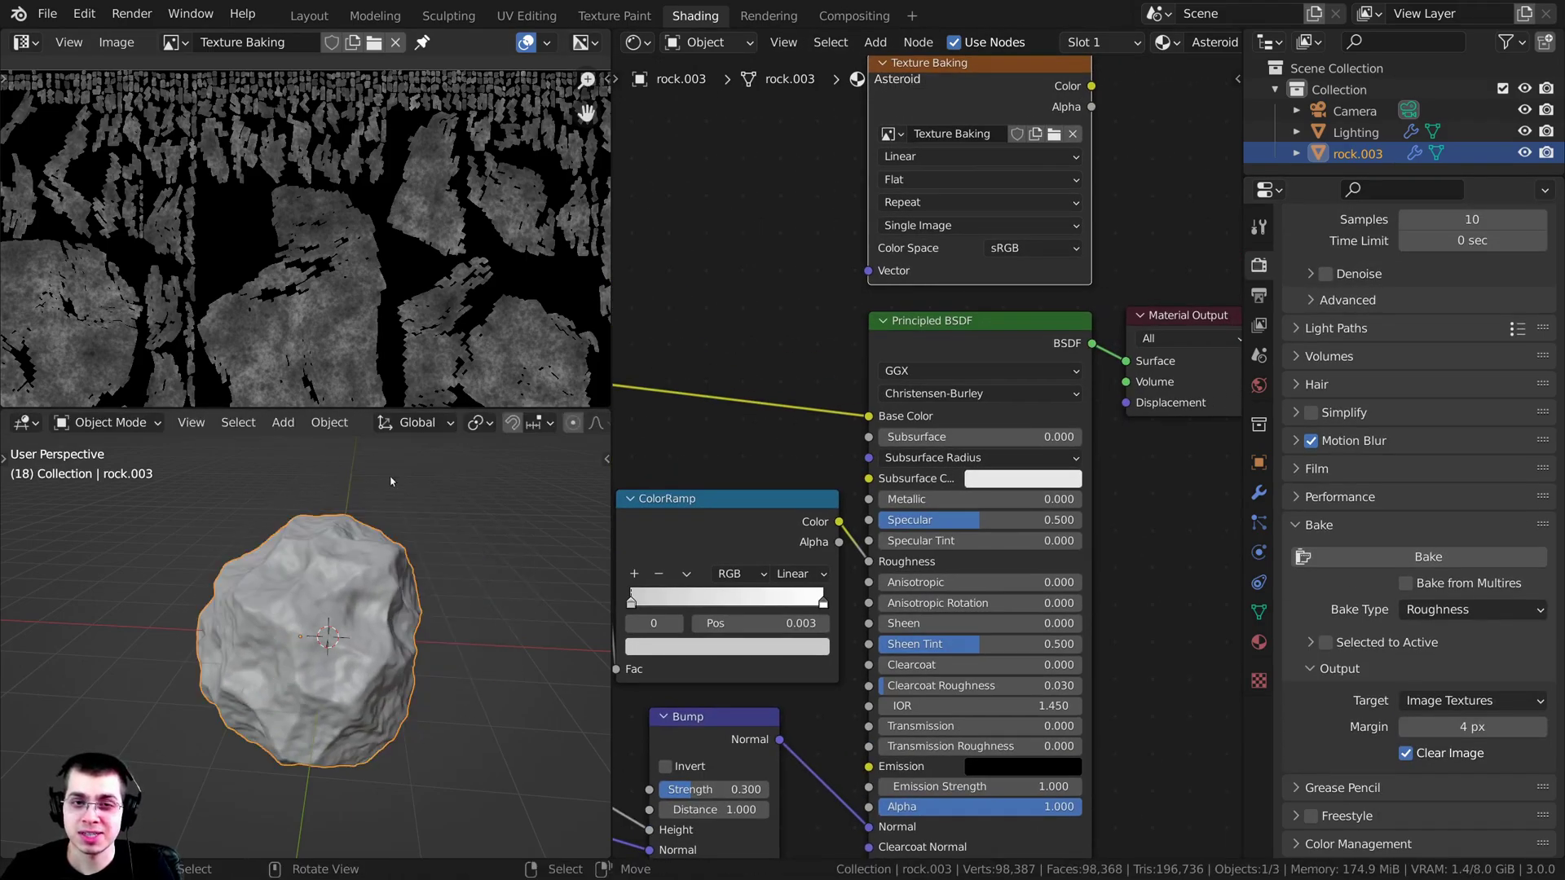
middle_drag(921, 200, 900, 303)
drag(933, 202, 941, 182)
key(ctrl+s)
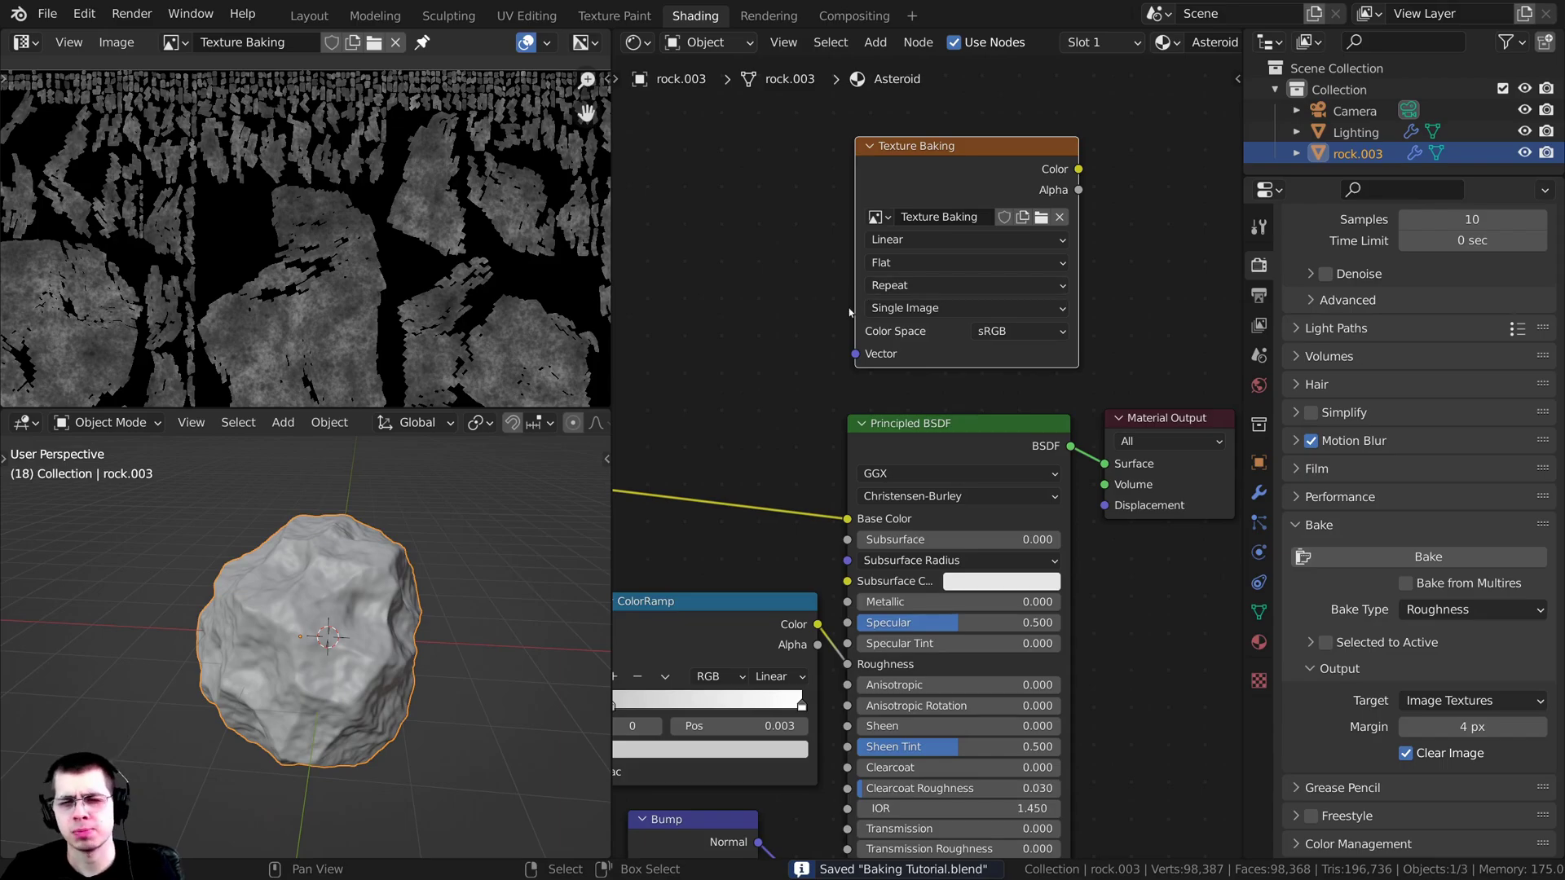
click(1428, 557)
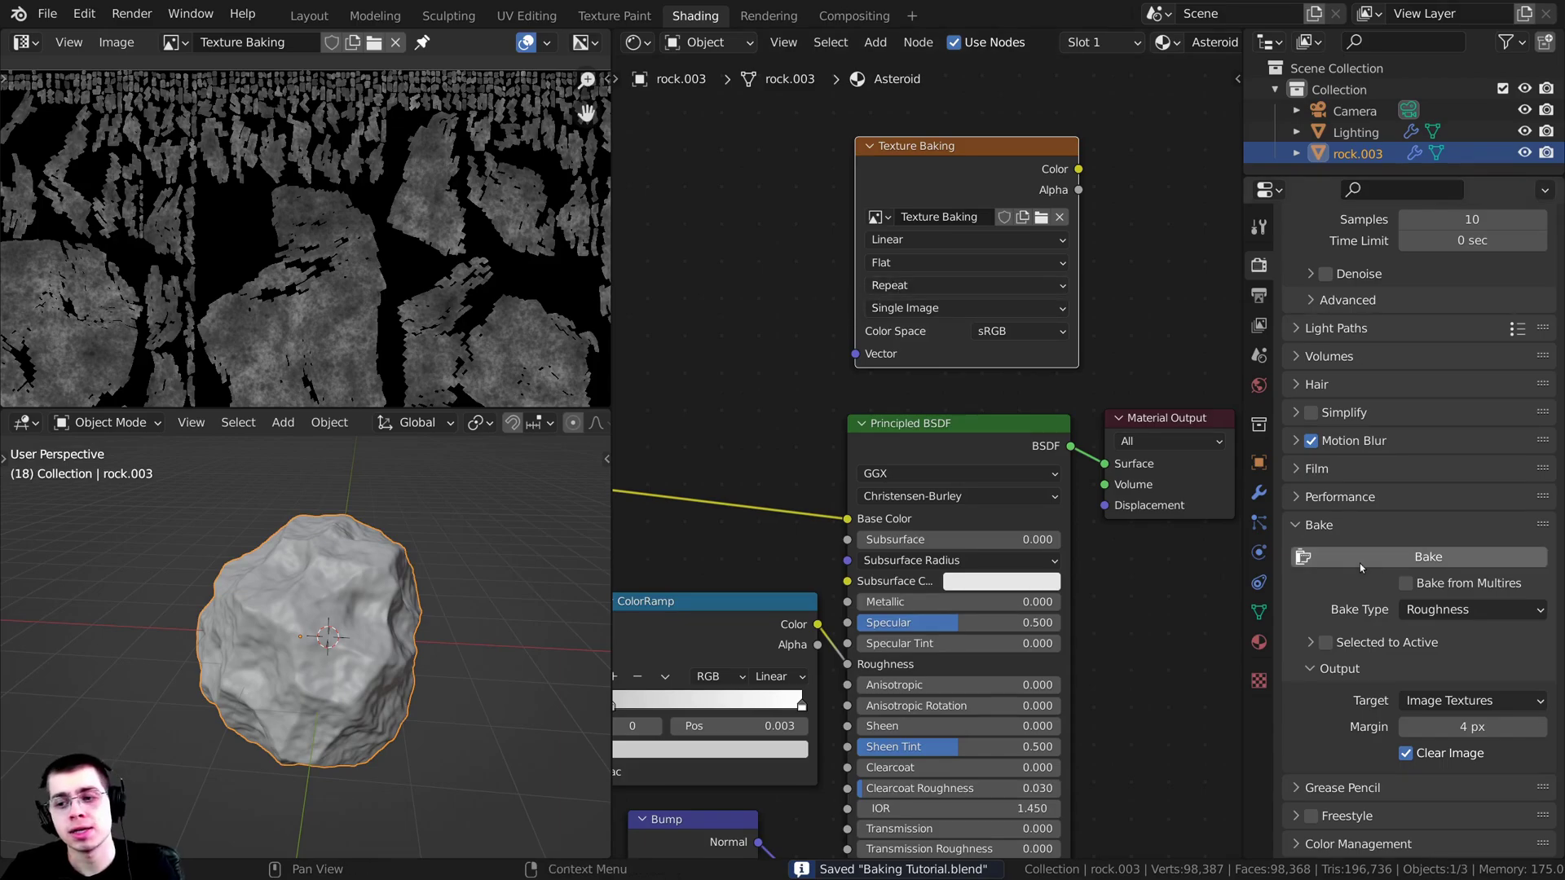
Step: Check the baked roughness map and save it as Asteroid Roughness.jpg in the Tutorial folder, in JPEG format
scroll(314, 278, up, 5)
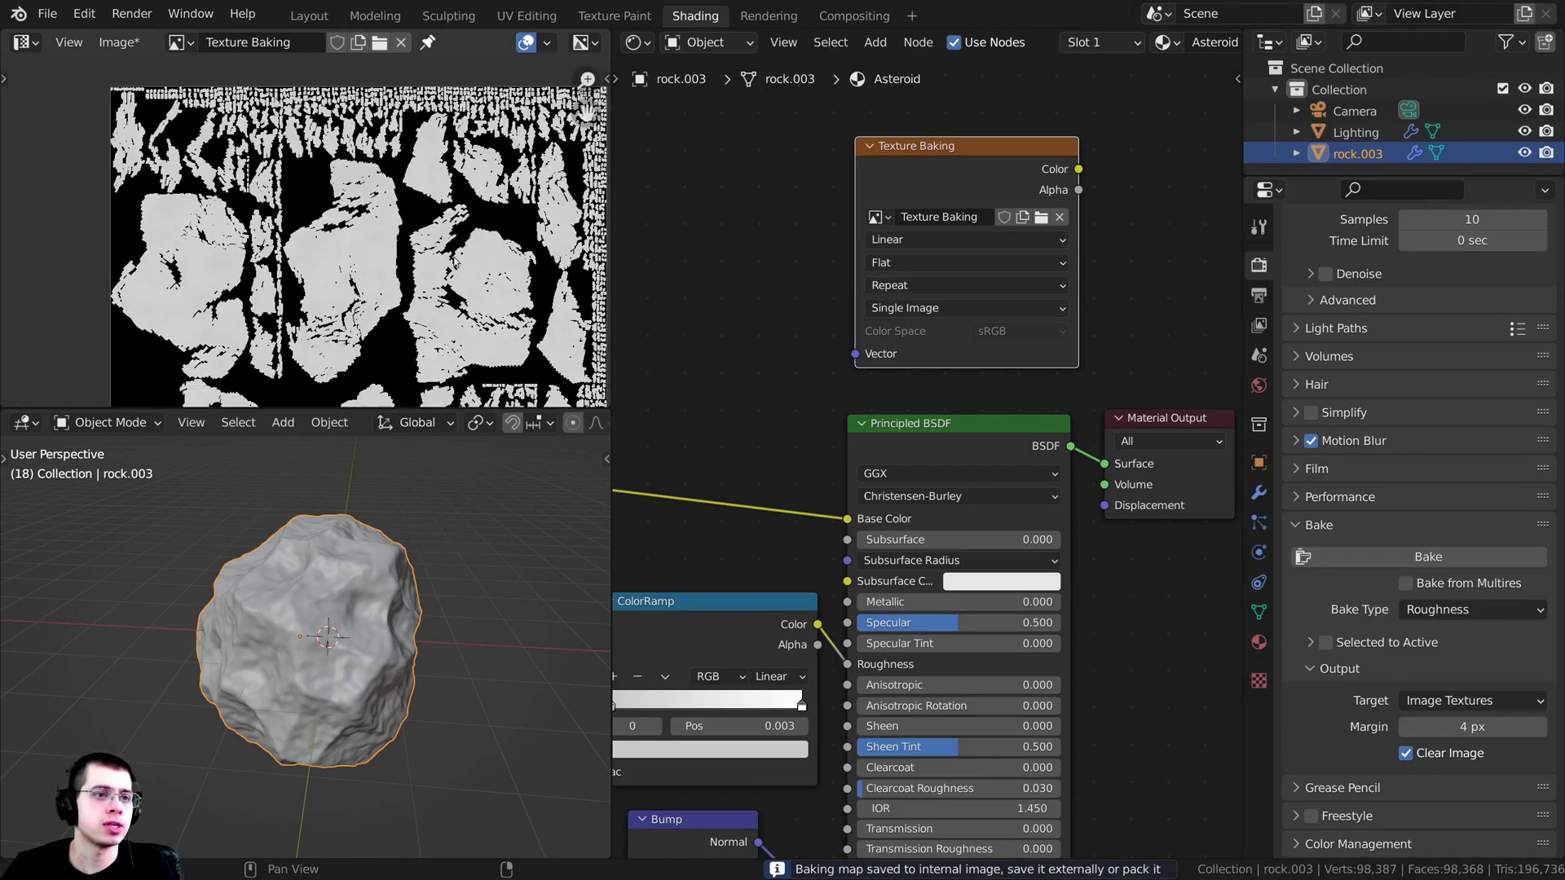
scroll(318, 261, down, 5)
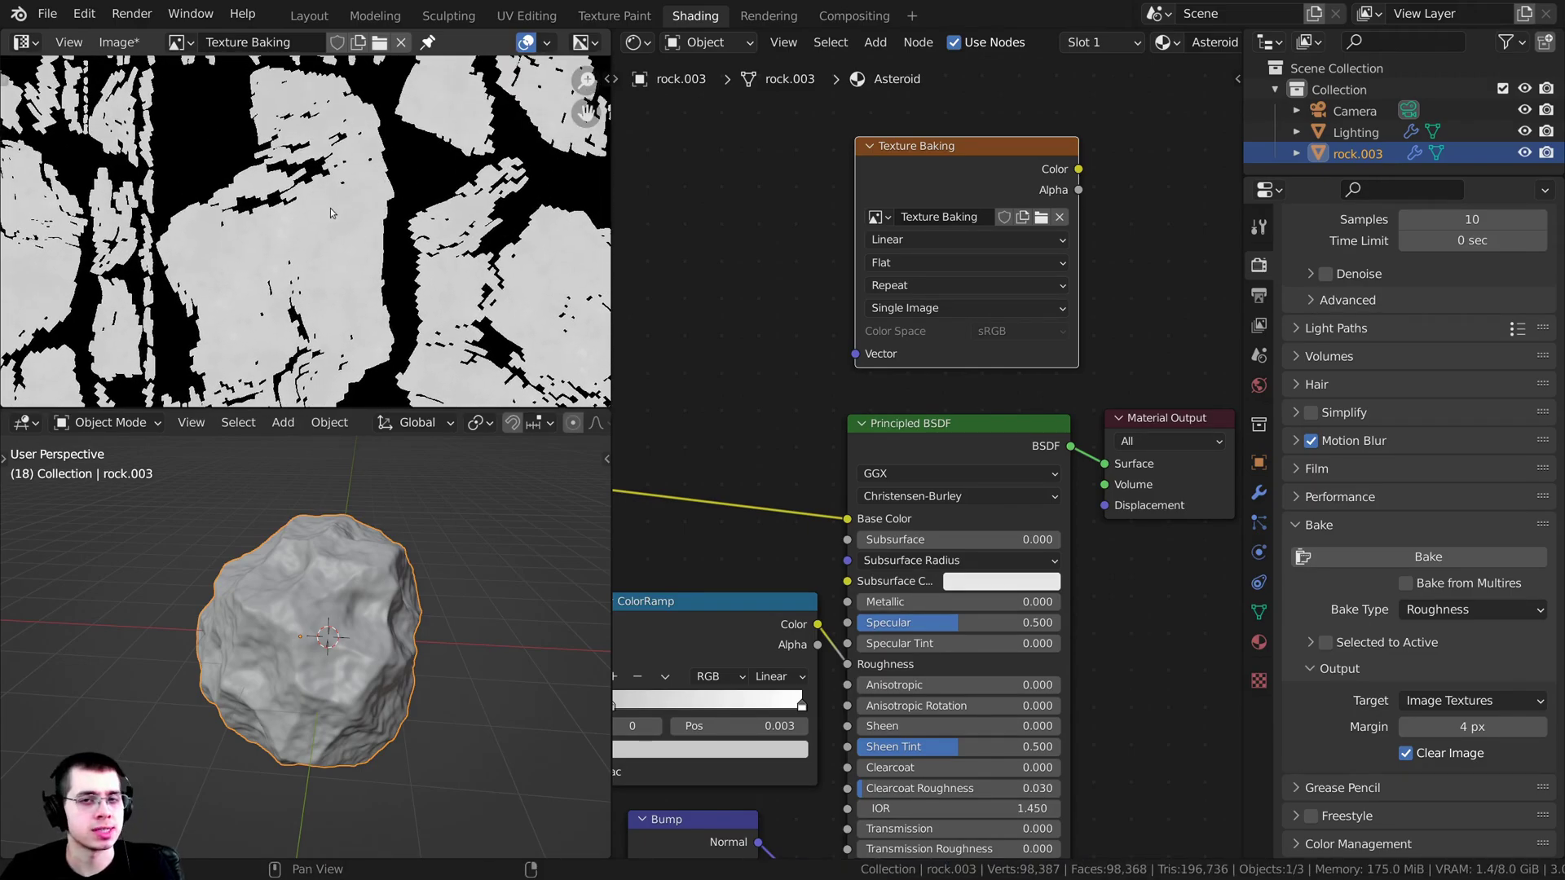
scroll(330, 208, up, 3)
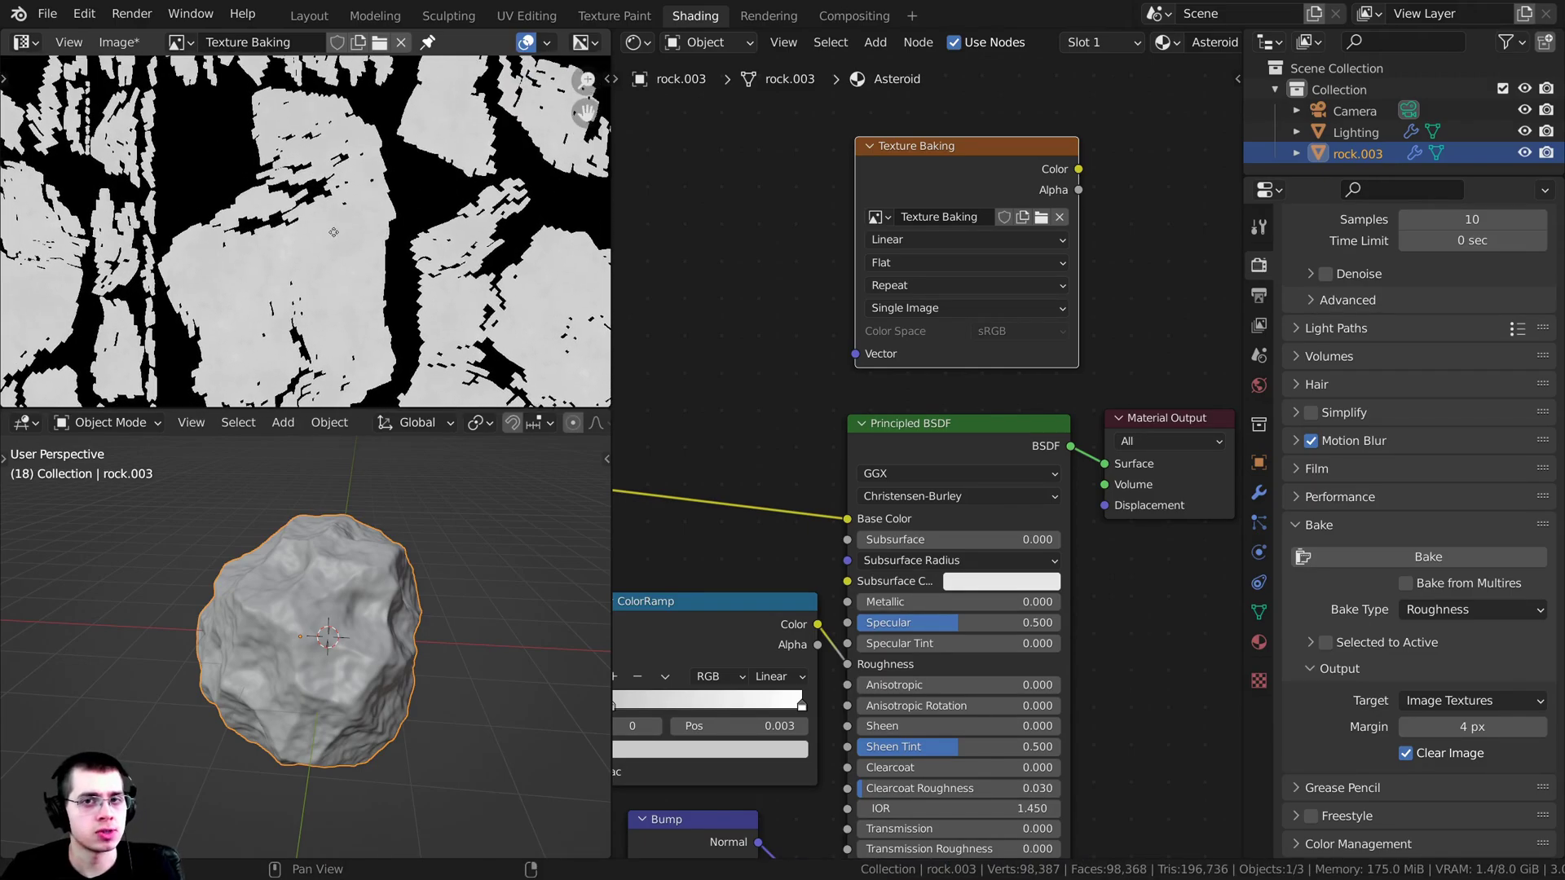
click(110, 43)
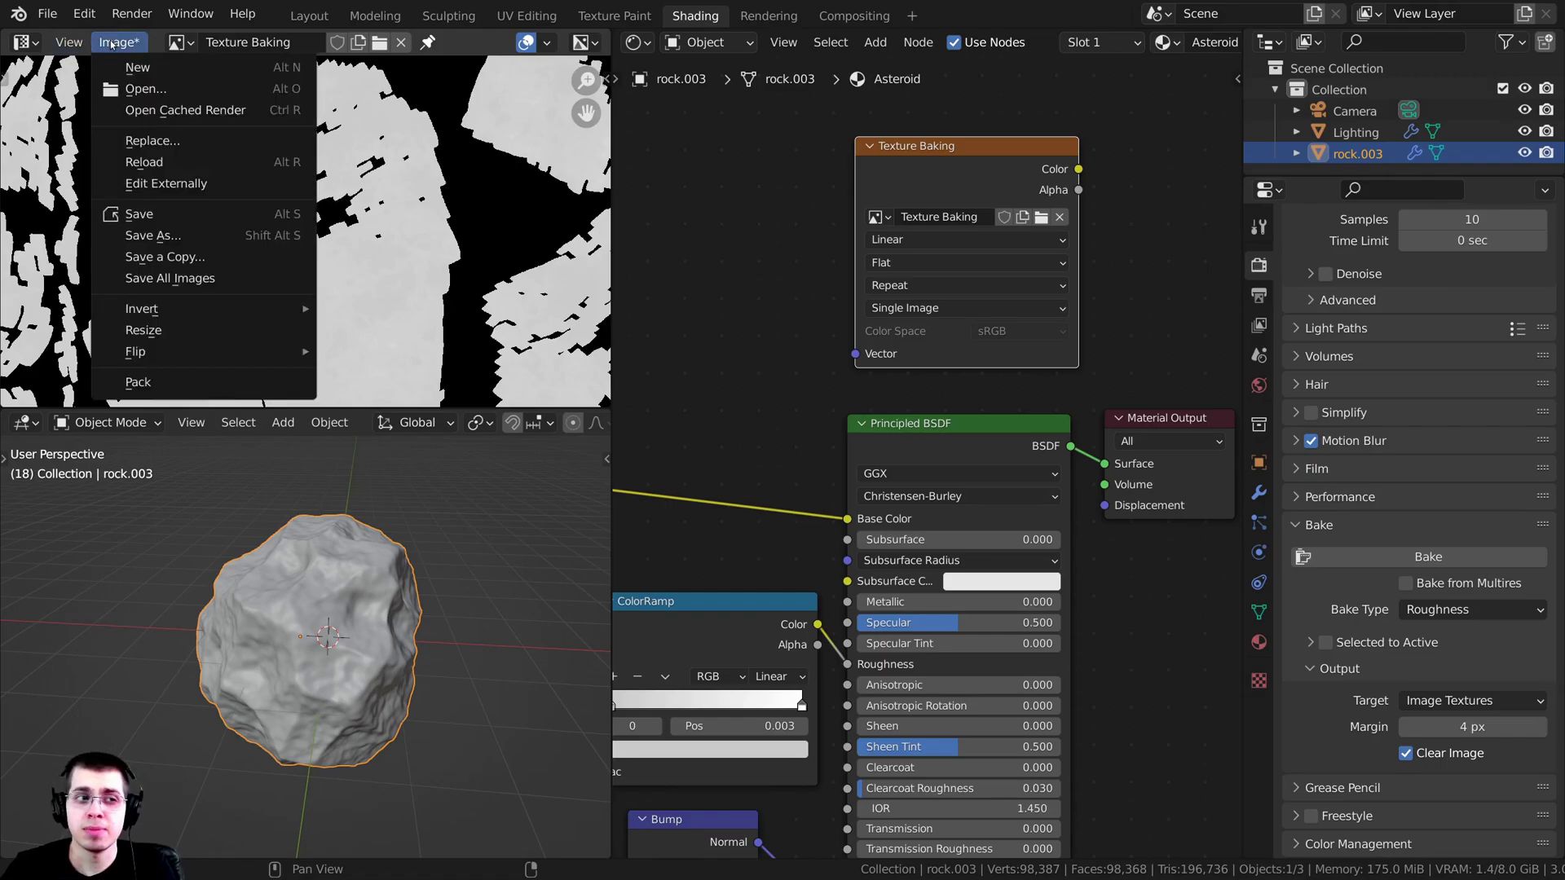
click(186, 238)
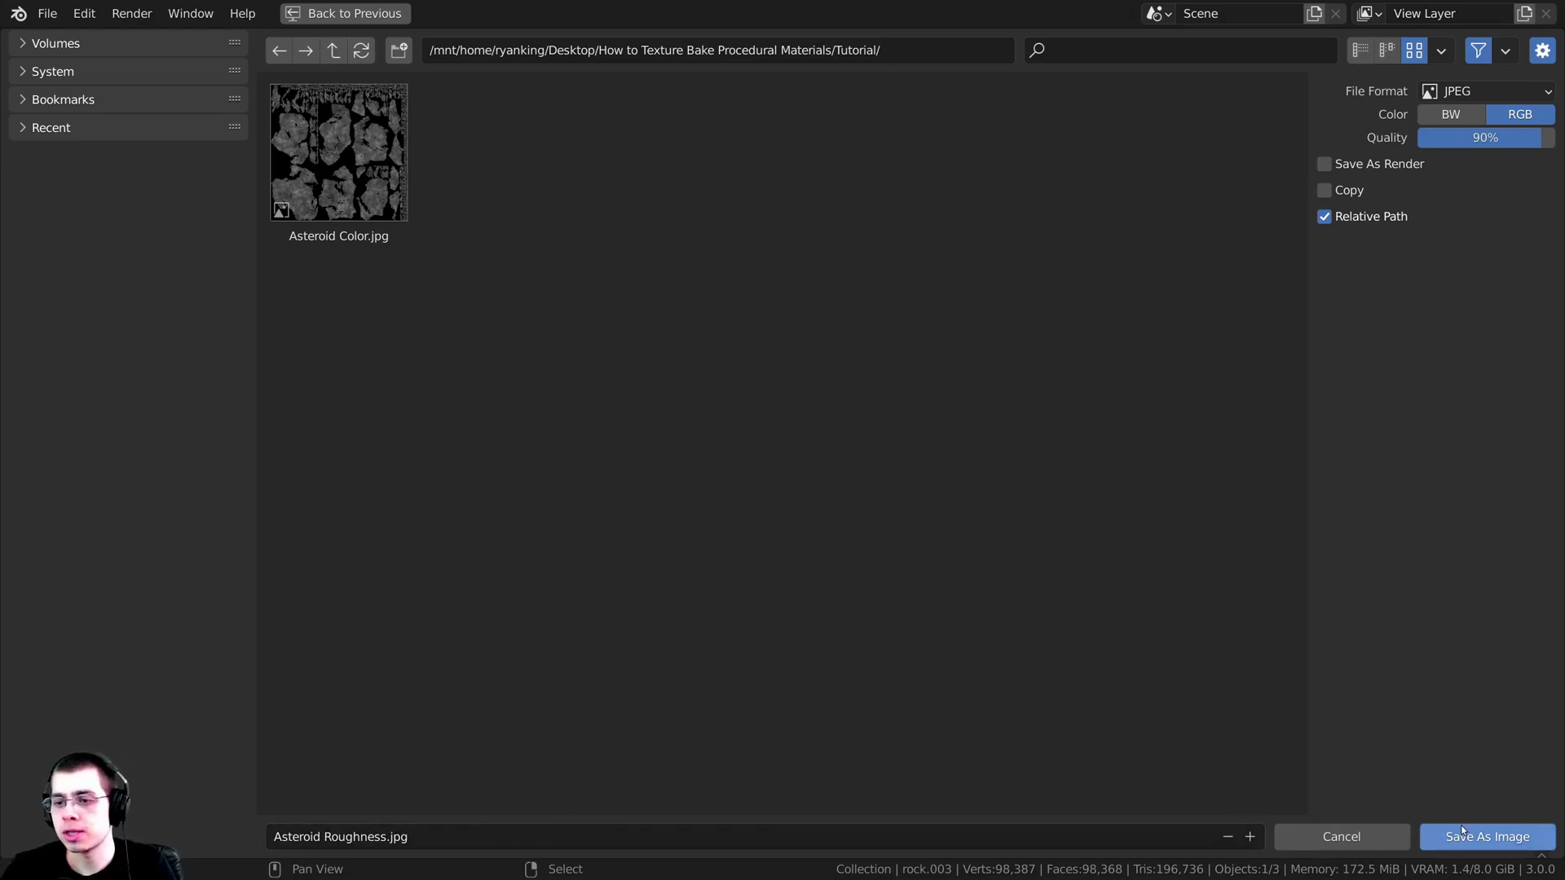
click(1434, 836)
Step: Change the bake type to Normal, keeping Tangent space
scroll(786, 465, down, 2)
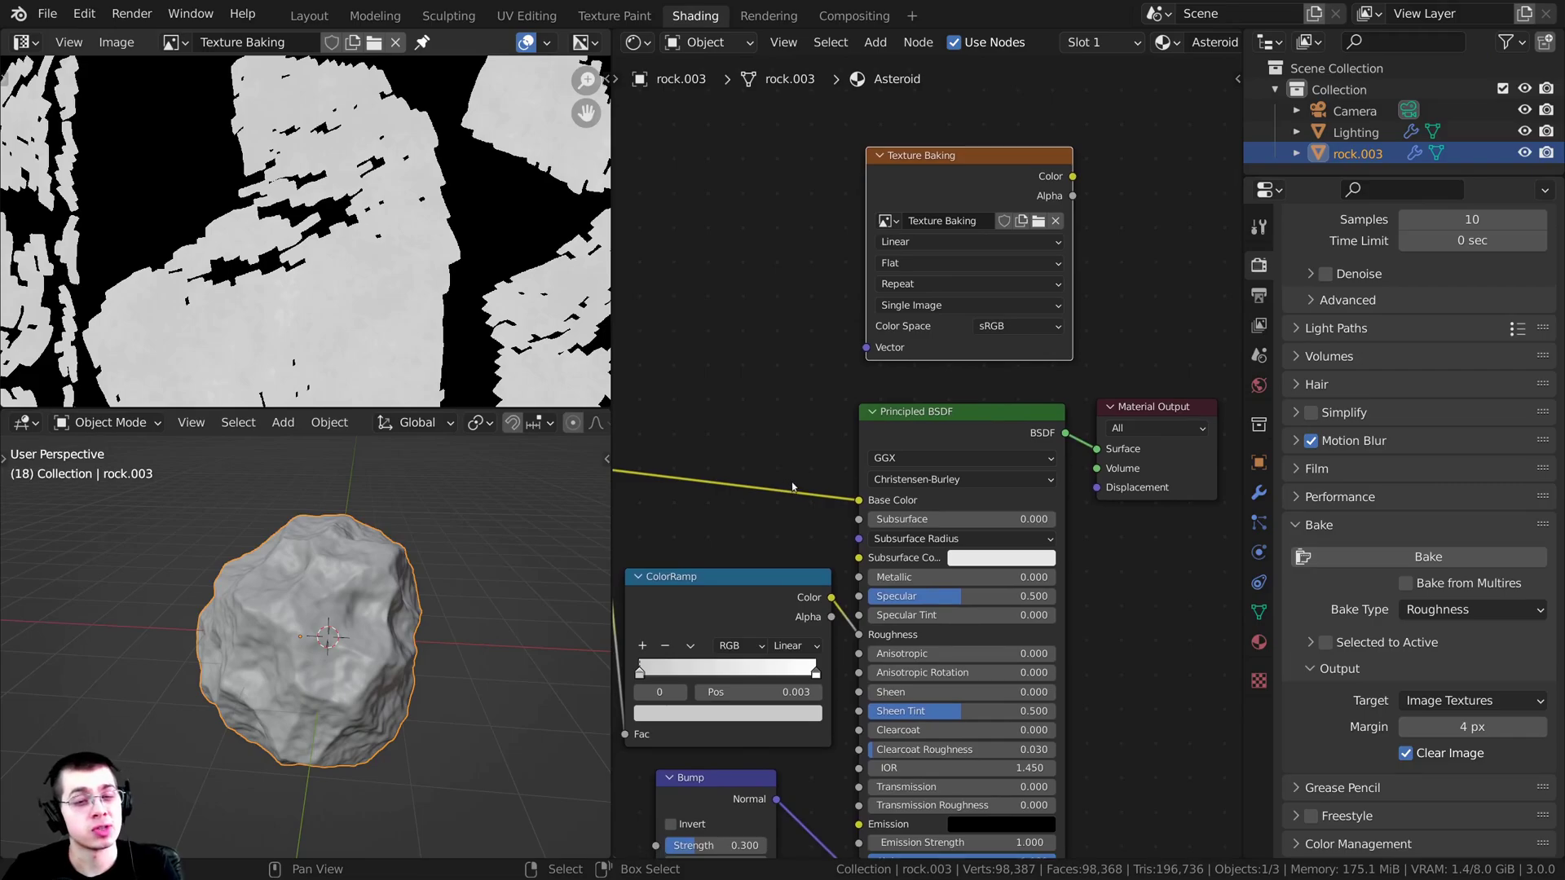
middle_drag(884, 478, 883, 418)
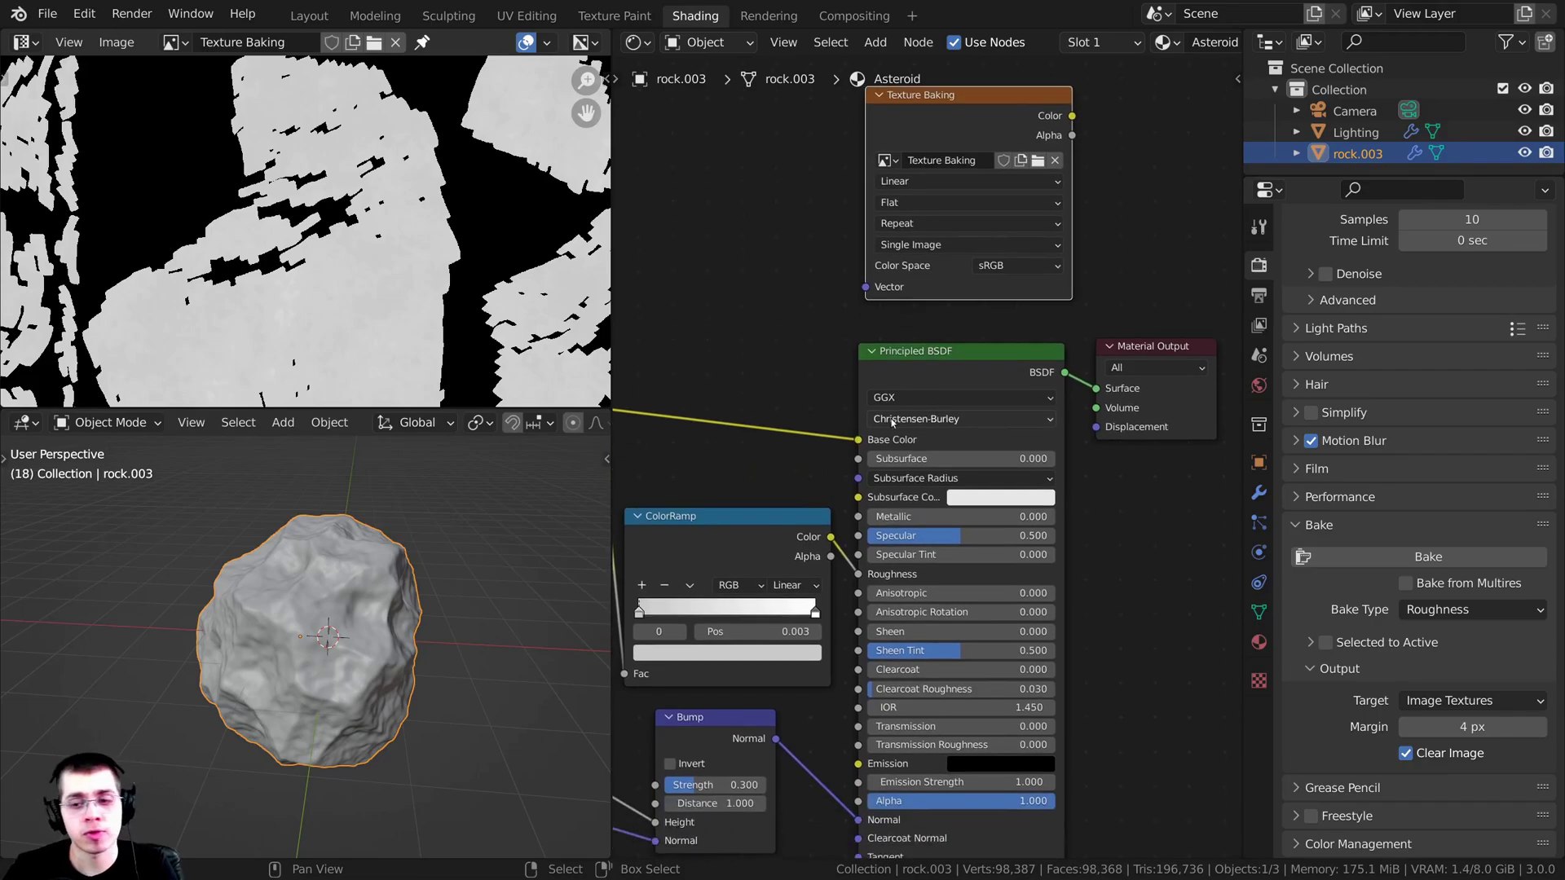
click(1438, 614)
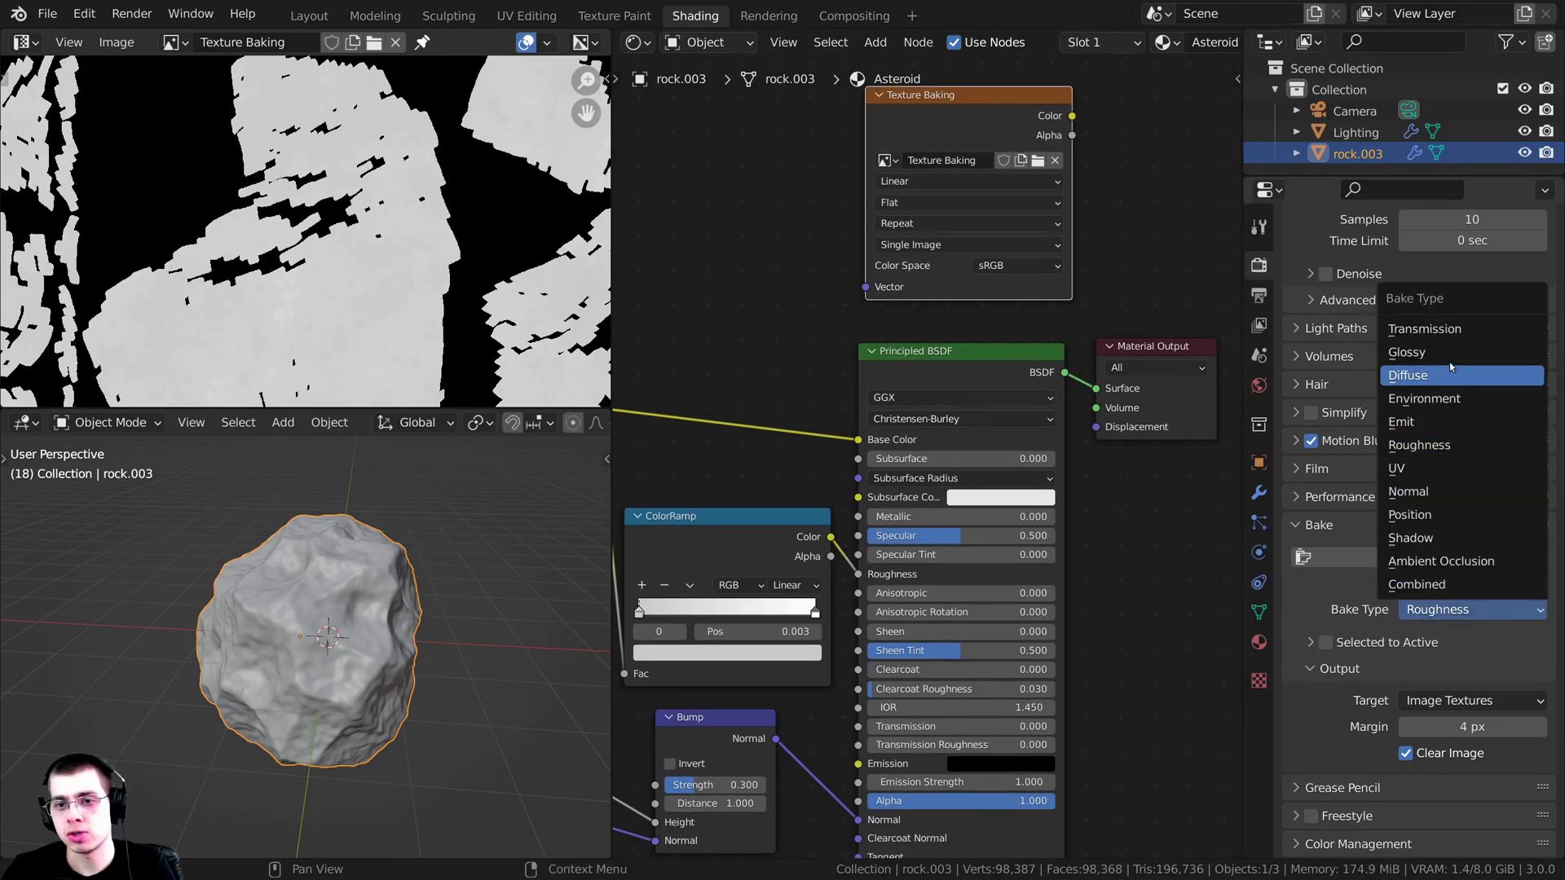
click(1408, 492)
scroll(1408, 492, down, 3)
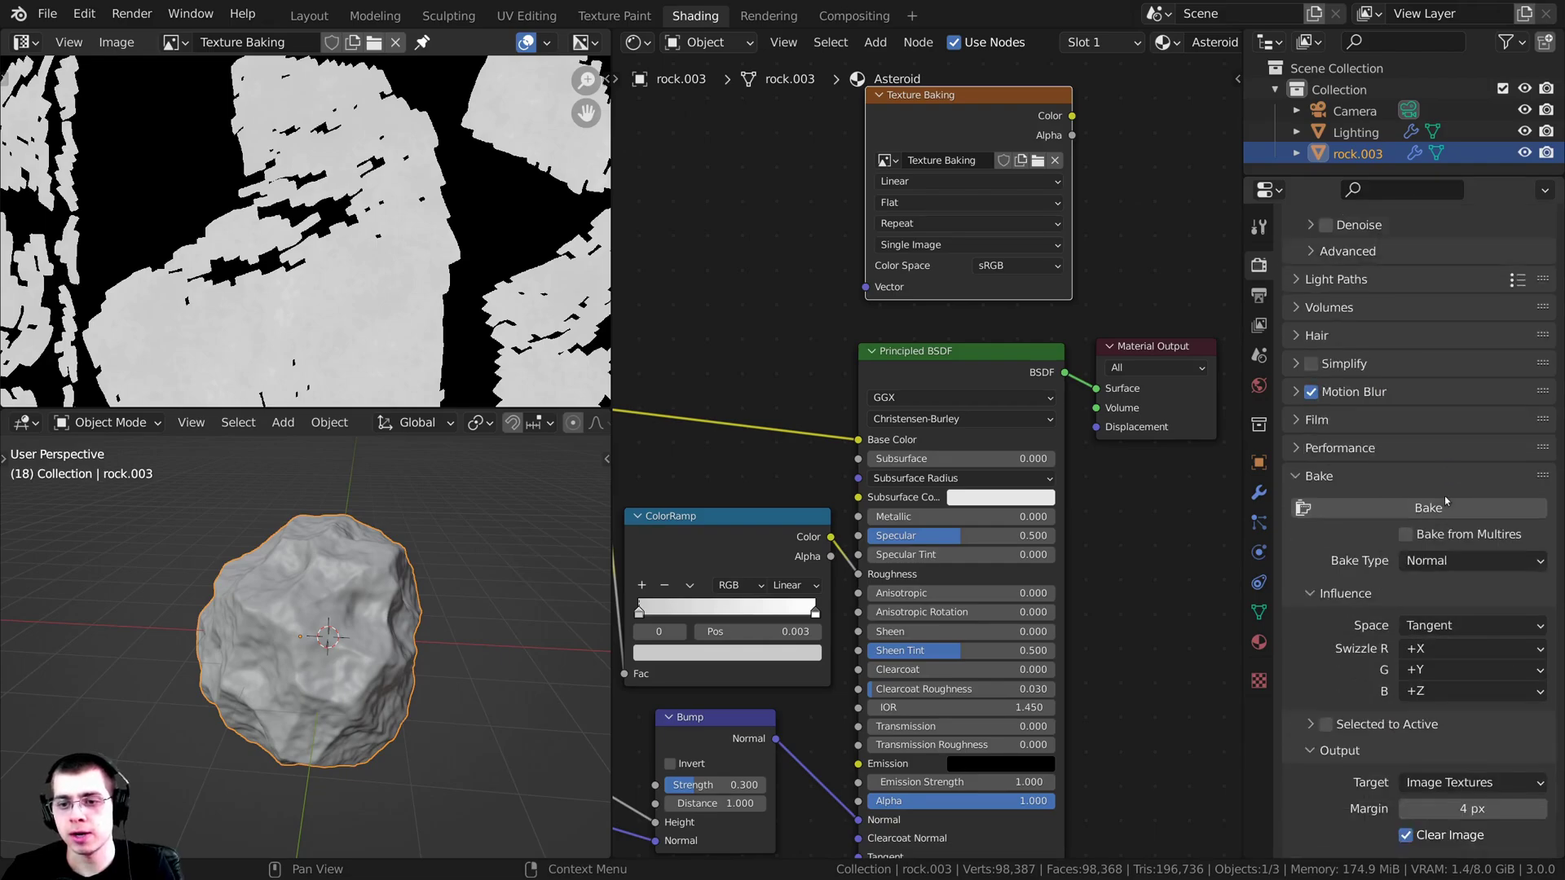
Step: With the rock selected and the Texture Baking node active, save the file and bake the Normal map
middle_drag(326, 620, 350, 607)
key(g)
right_click(346, 583)
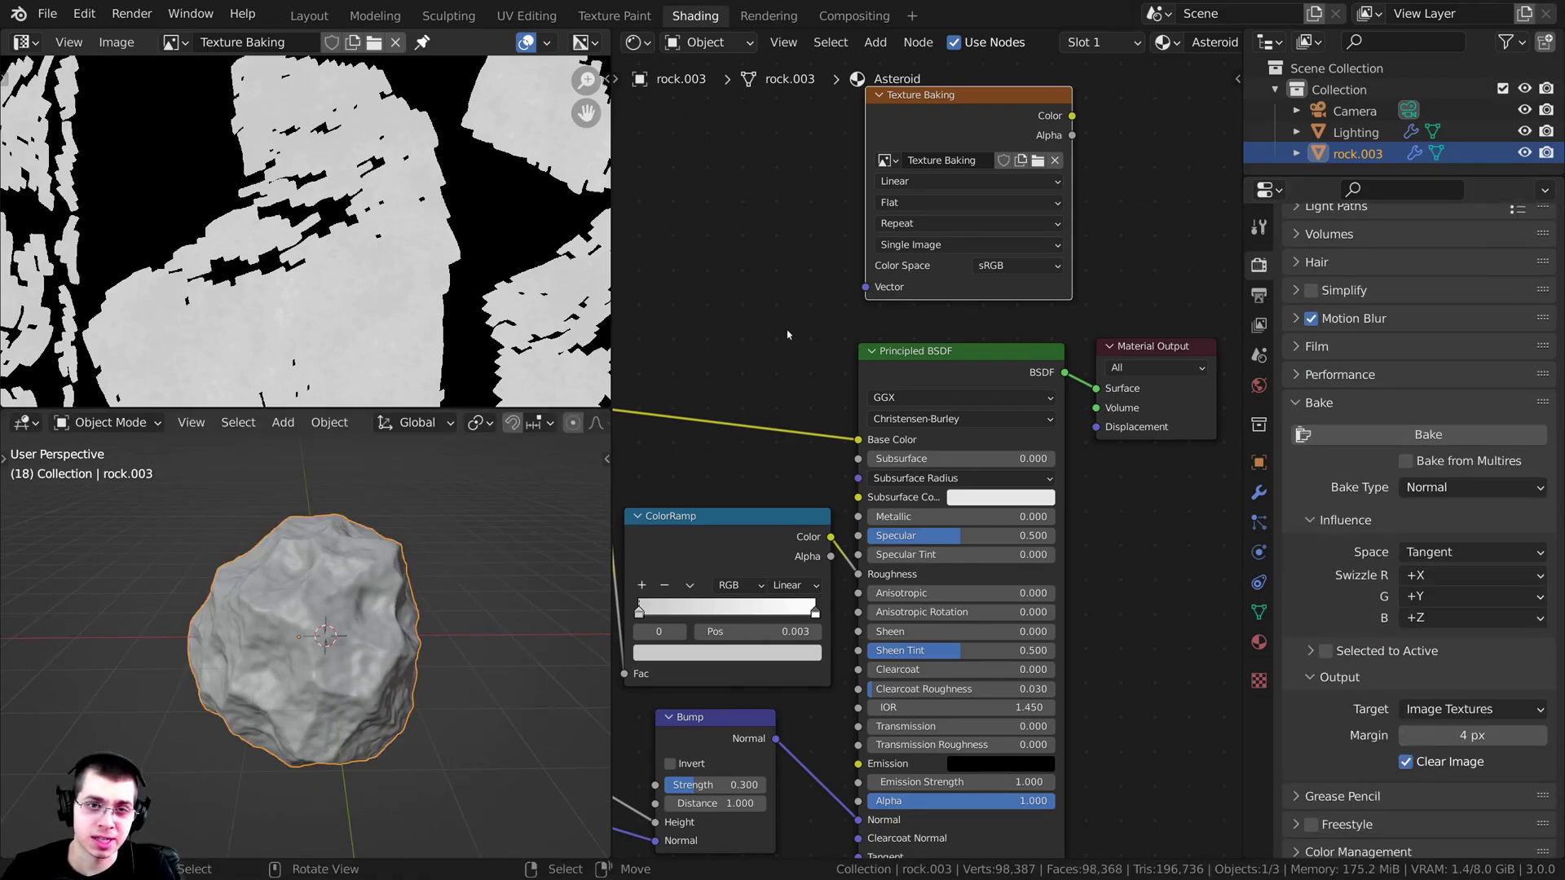
middle_drag(954, 150, 958, 239)
drag(949, 211, 897, 193)
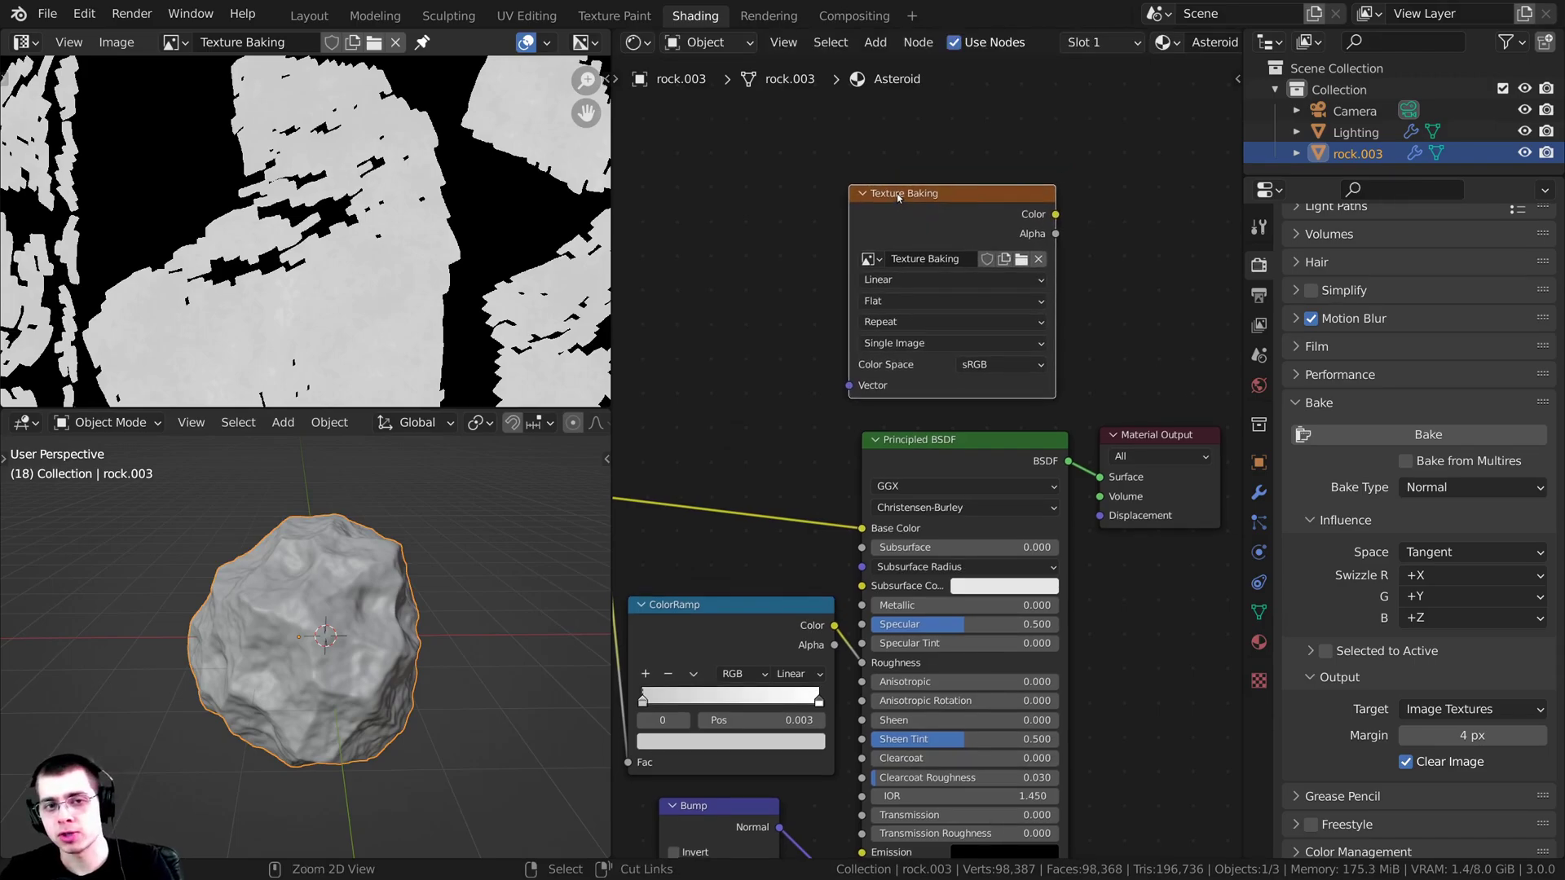
key(ctrl+s)
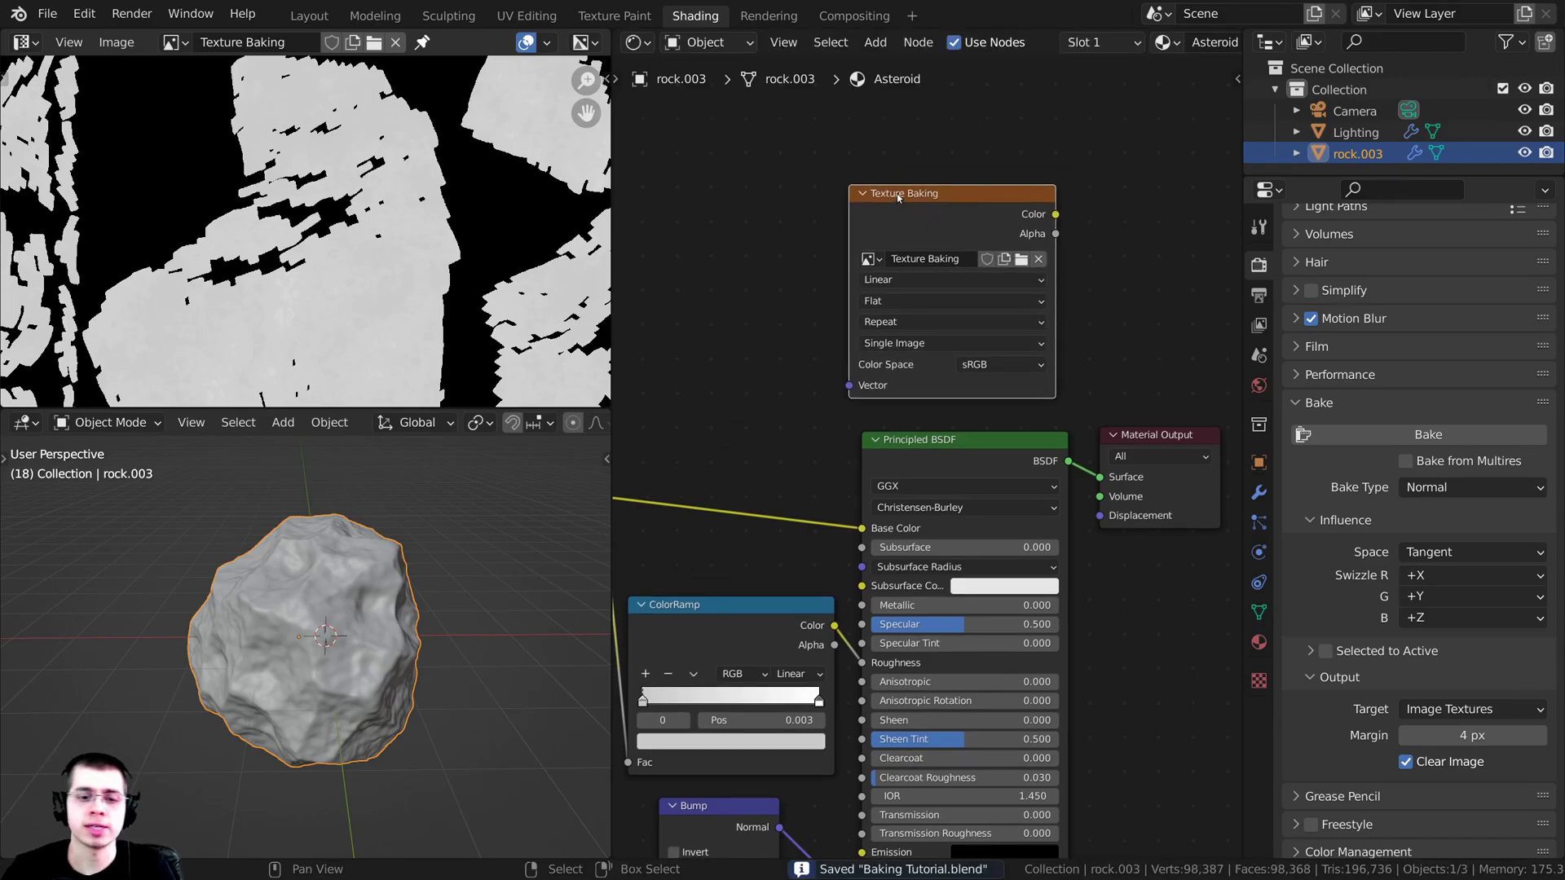
click(1352, 433)
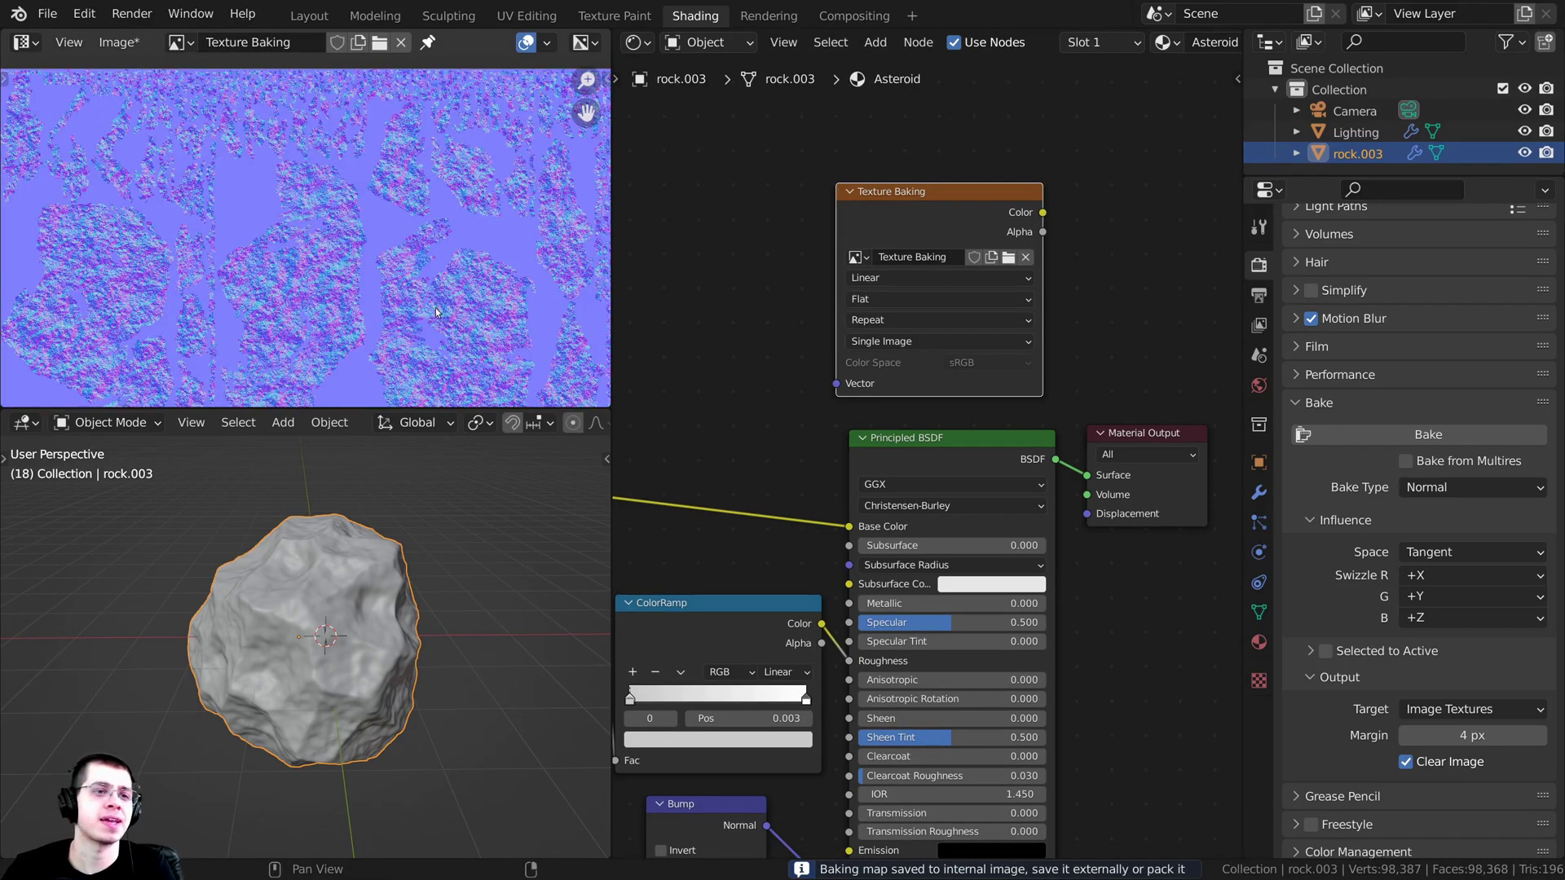
Step: Check the baked normal map and save it as Asteroid Normal.jpg in the Tutorial folder, in JPEG format
scroll(317, 234, up, 4)
scroll(317, 233, up, 3)
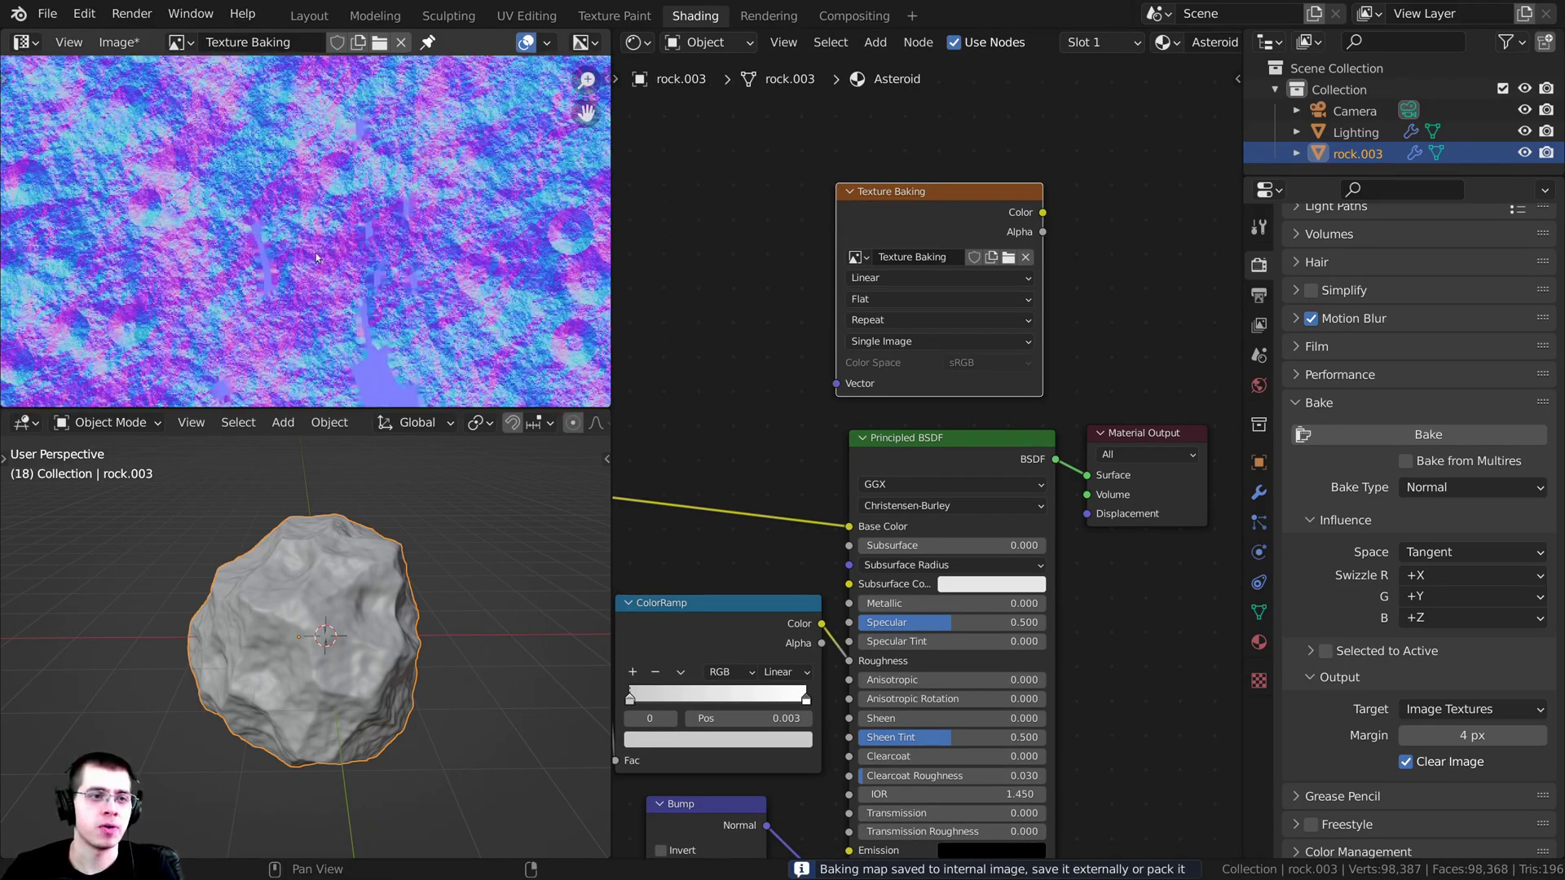
click(118, 45)
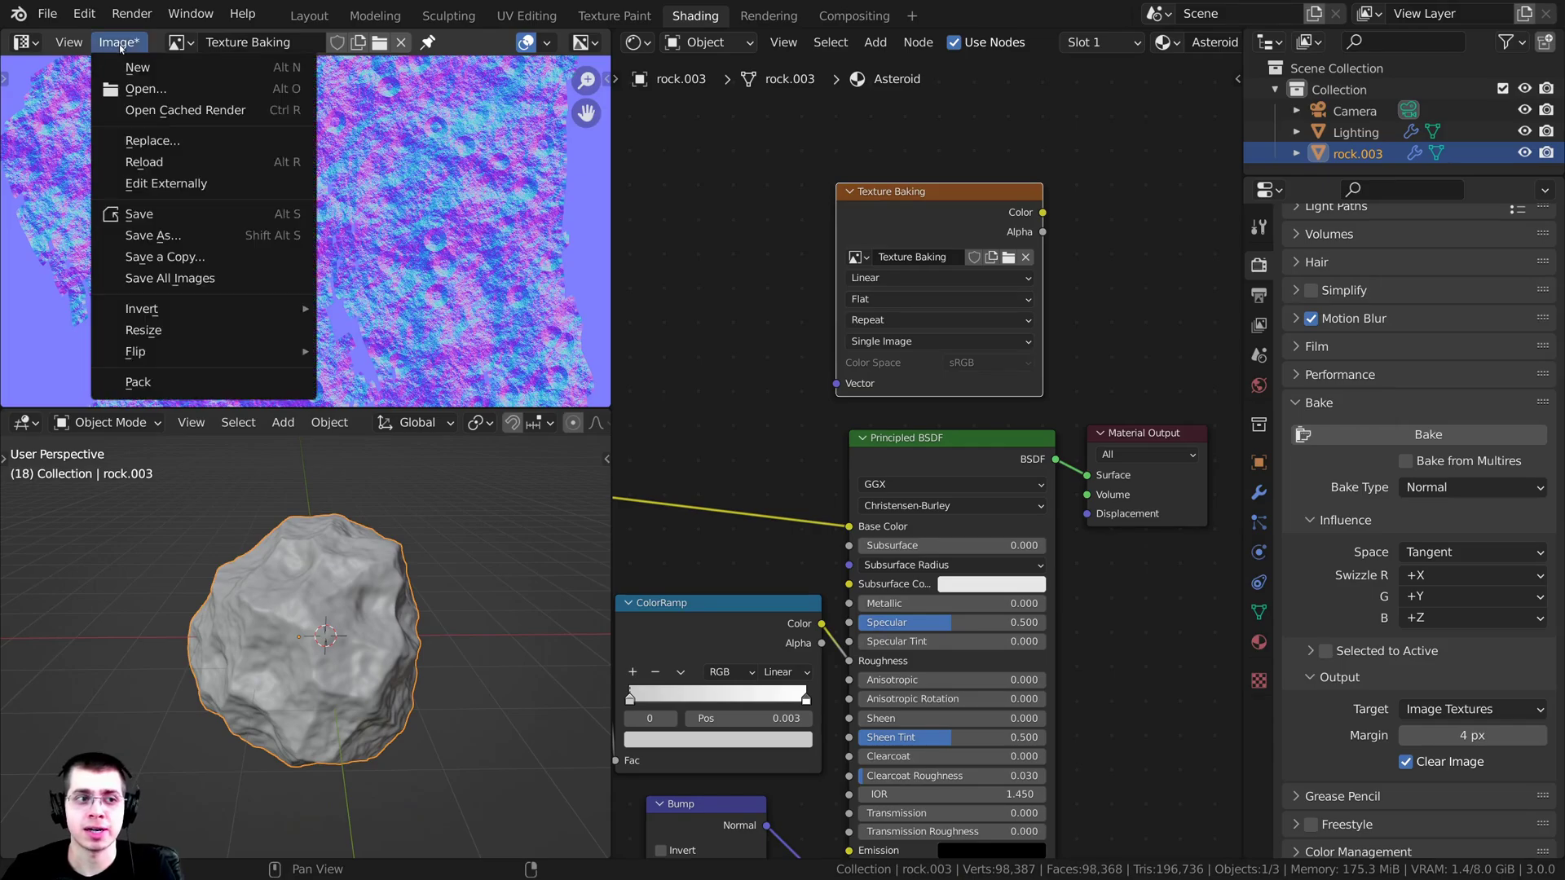
click(186, 245)
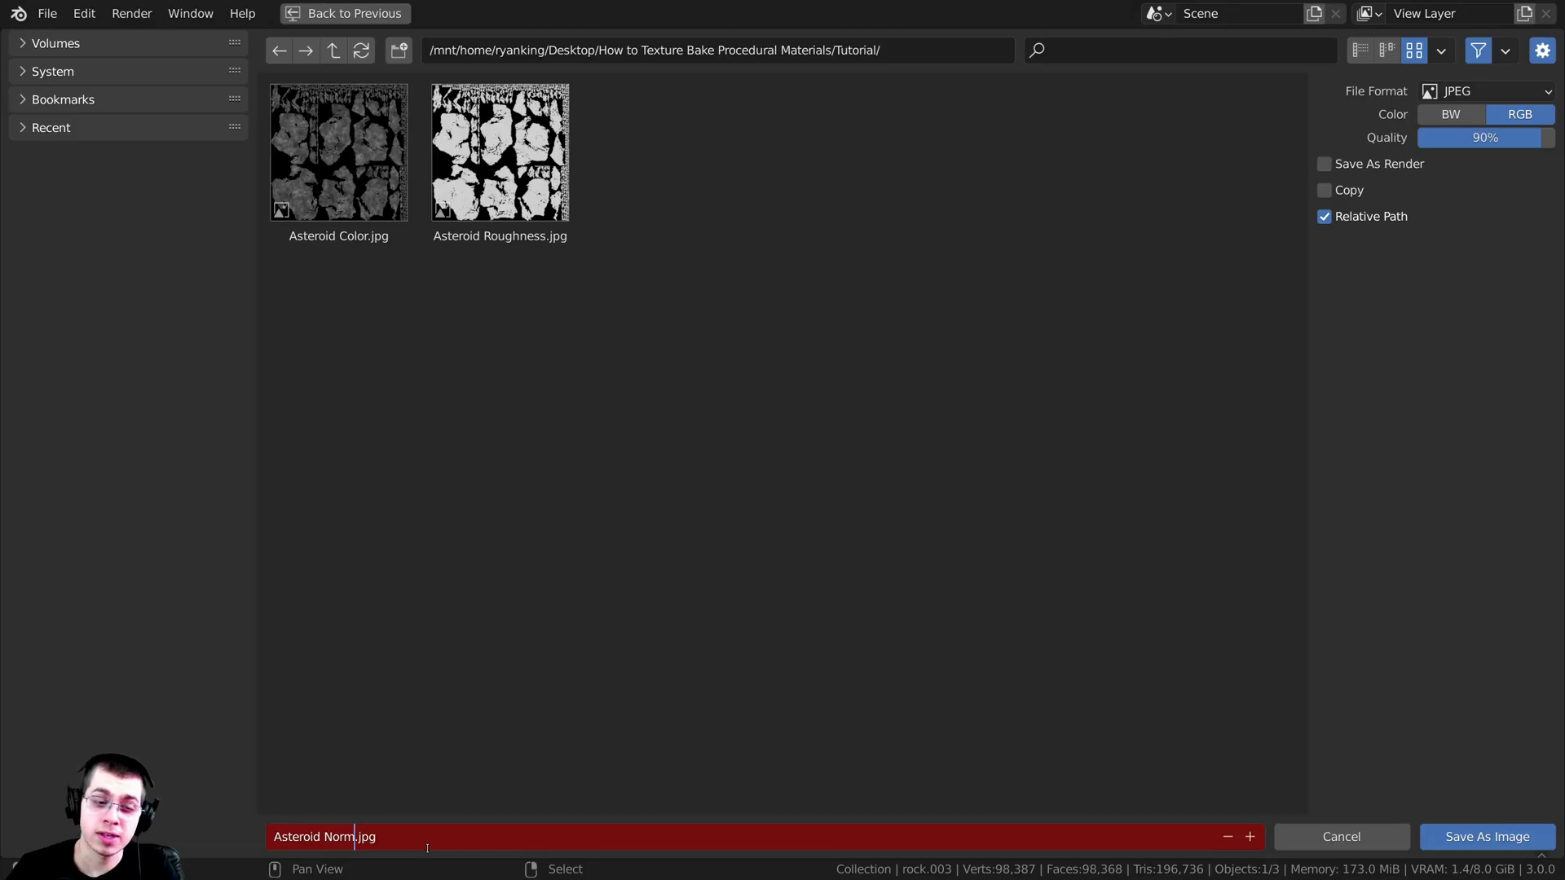
text(al)
key(Return)
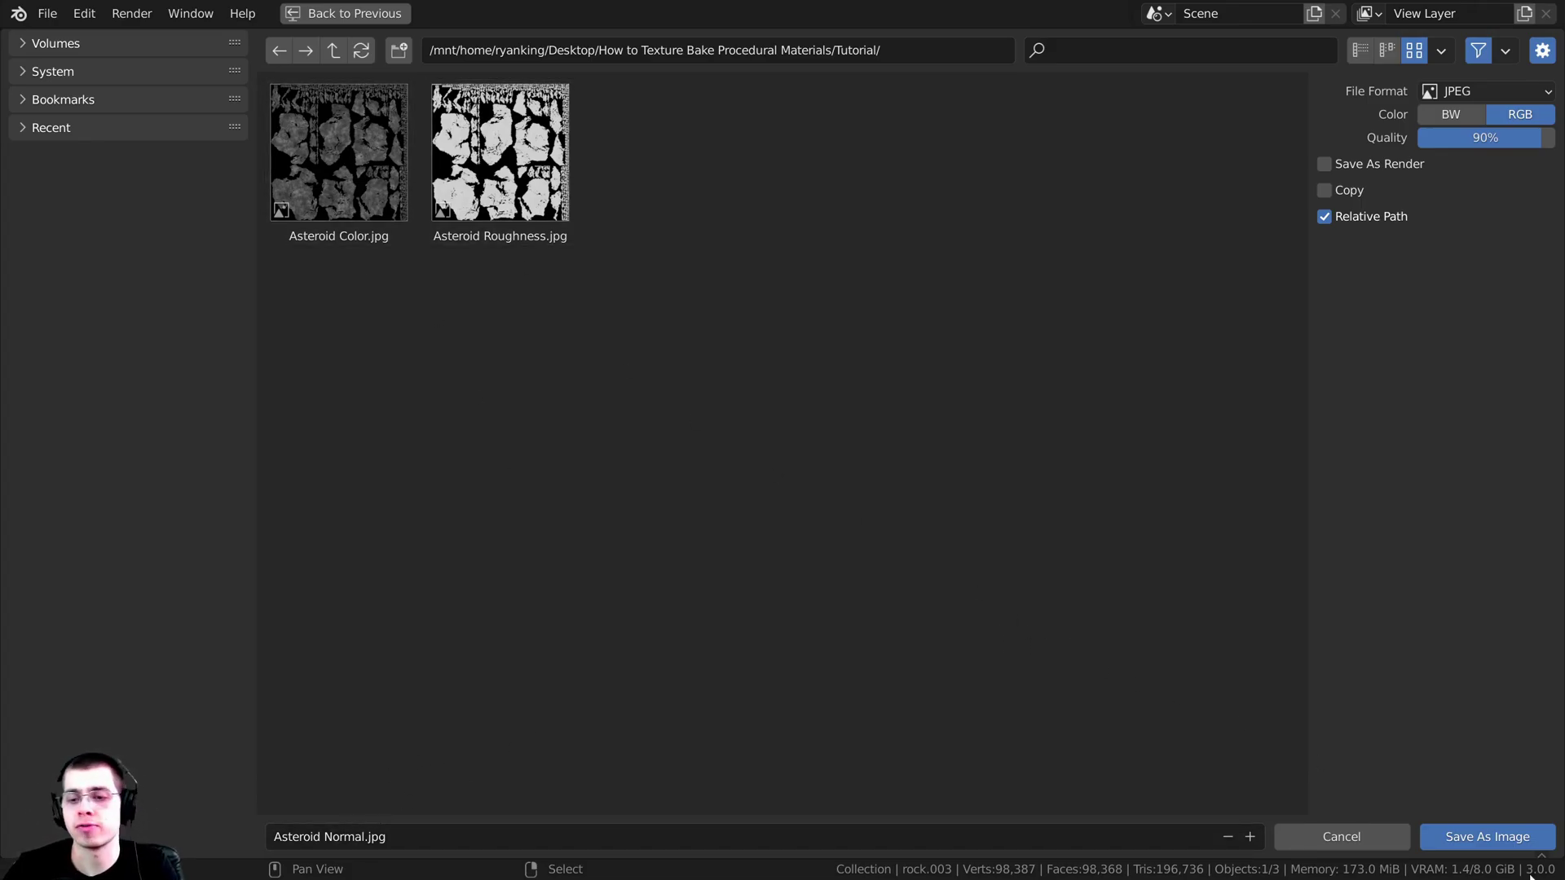
click(1492, 846)
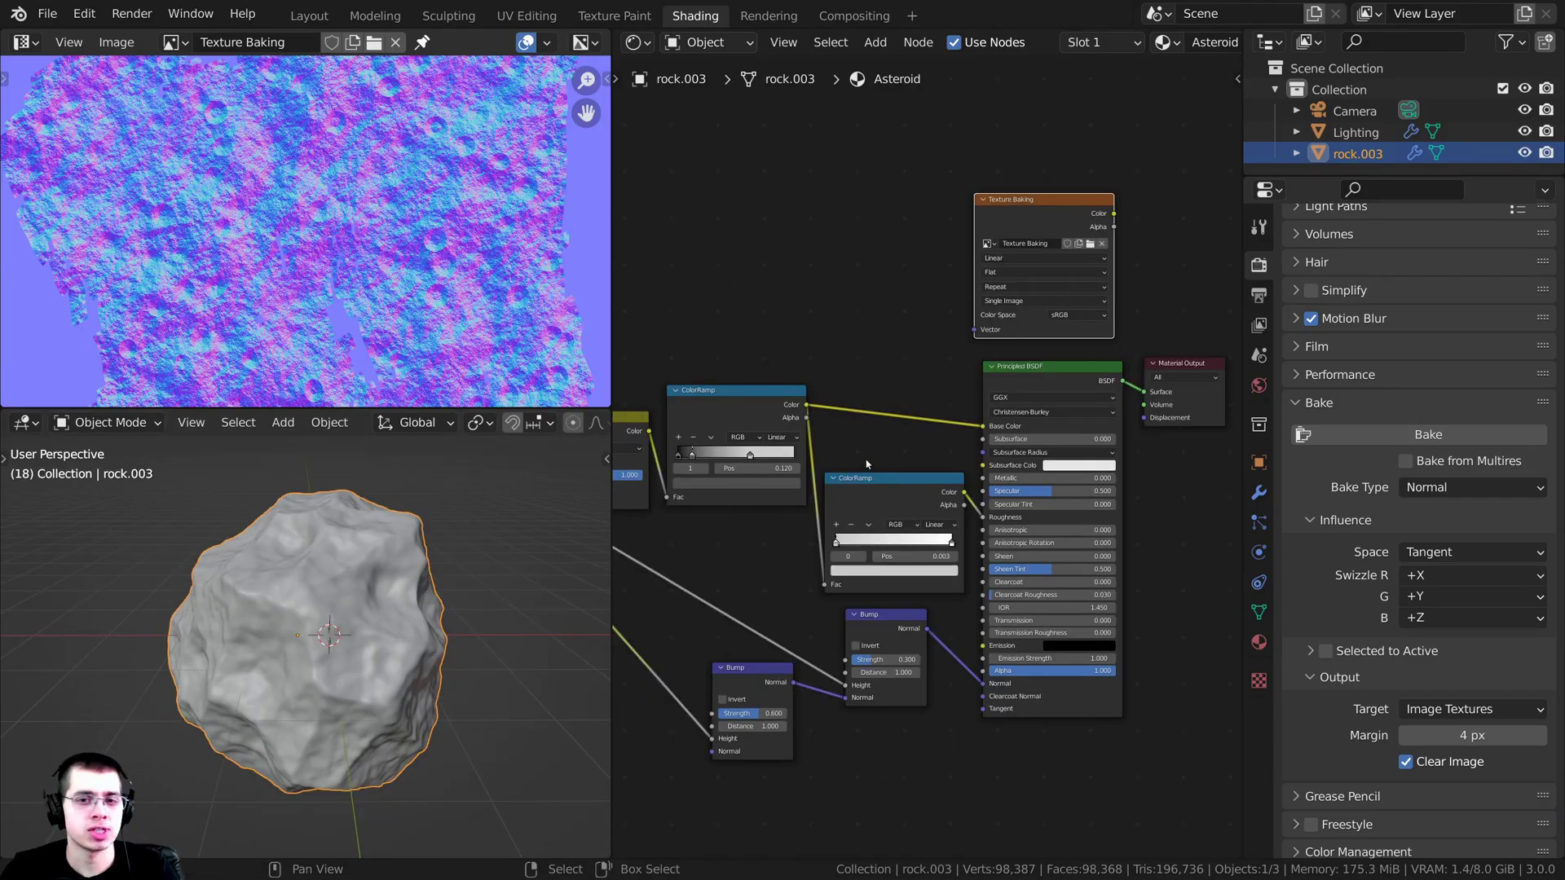
Step: Unlink the Asteroid material from the rock, and expand the 3D viewport over the image editor while widening the node editor
scroll(1002, 43, down, 3)
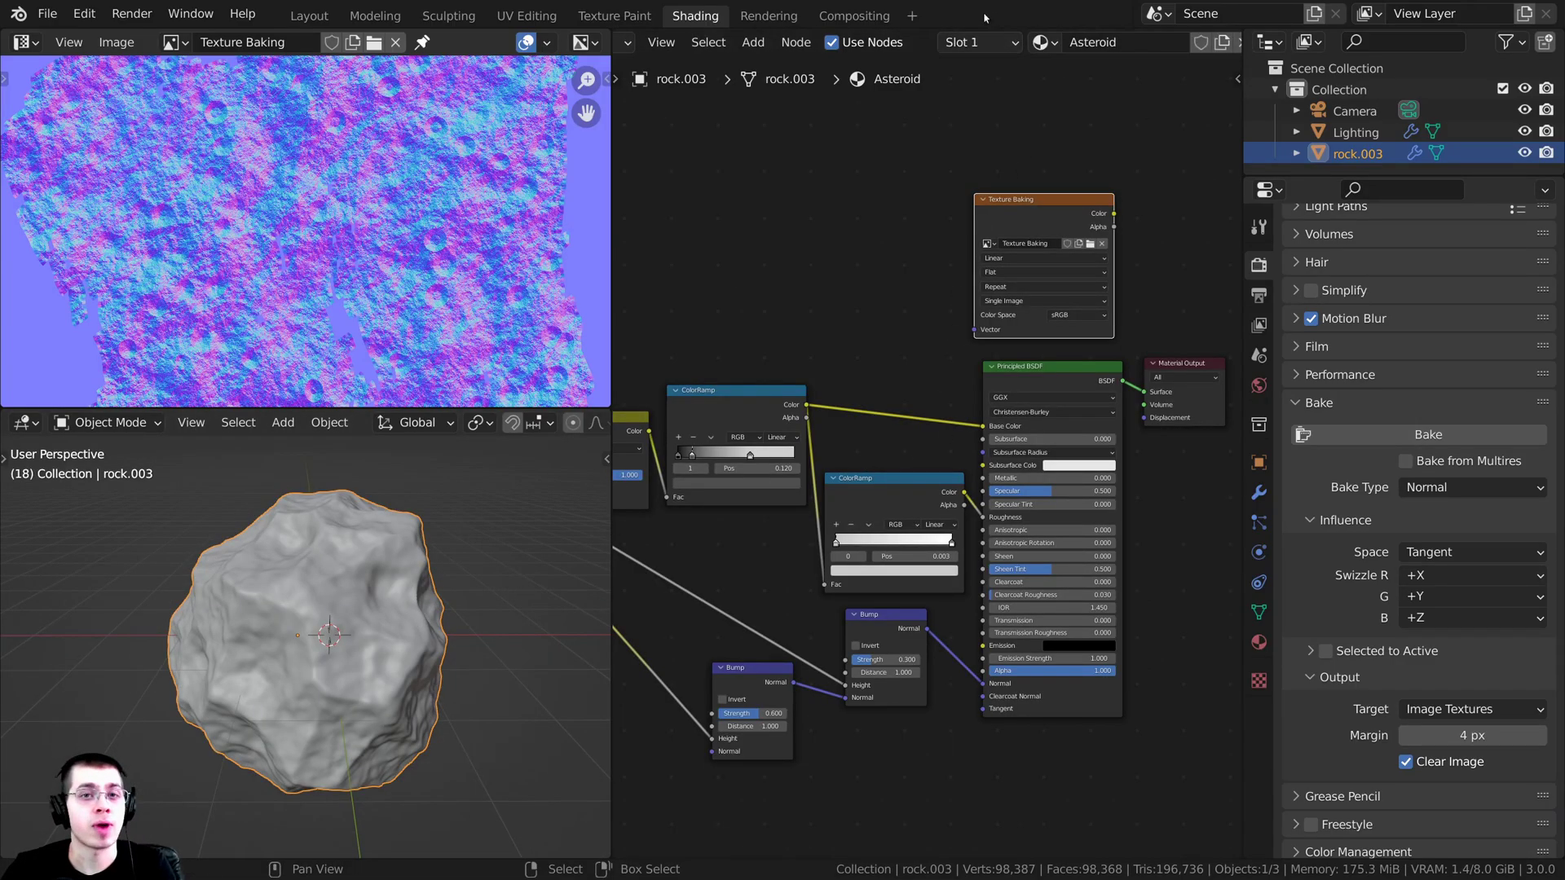
scroll(1043, 73, down, 2)
scroll(1131, 48, down, 2)
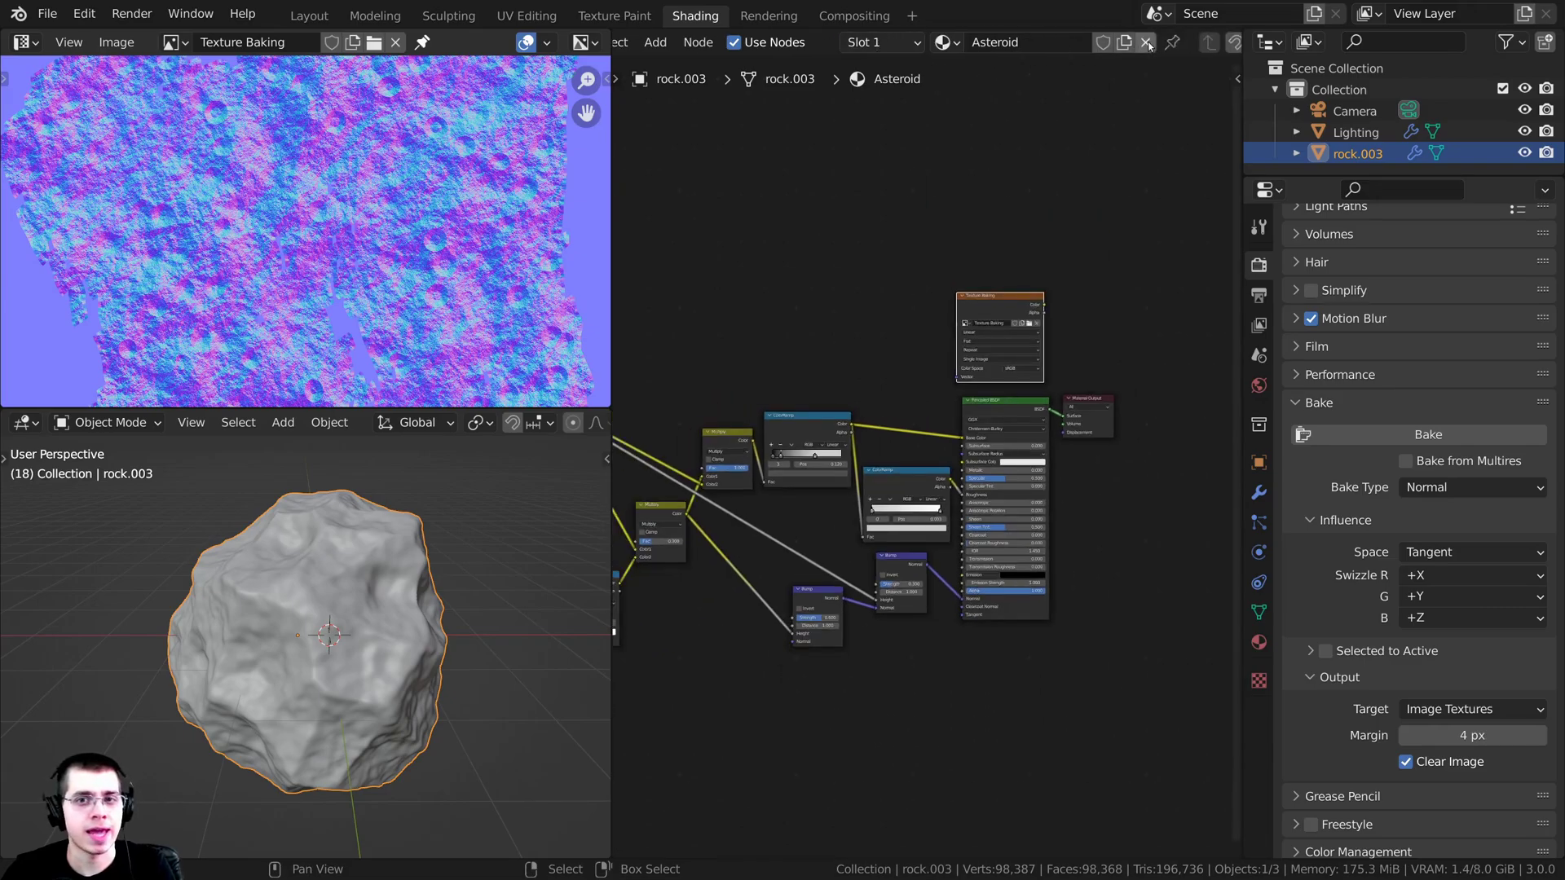
click(1145, 42)
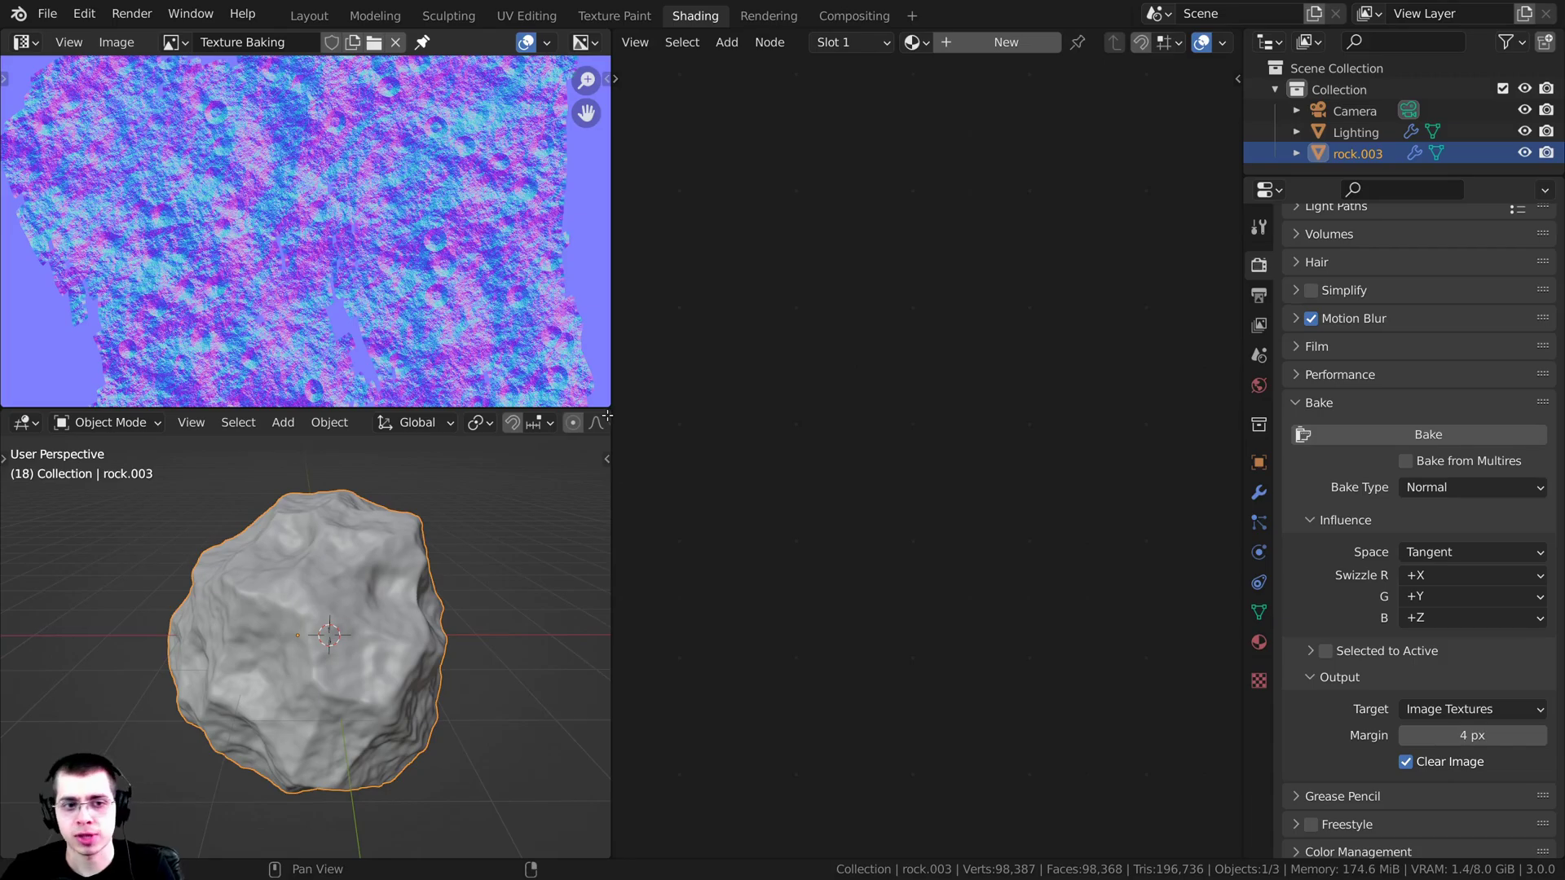
drag(607, 416, 537, 351)
drag(610, 252, 489, 255)
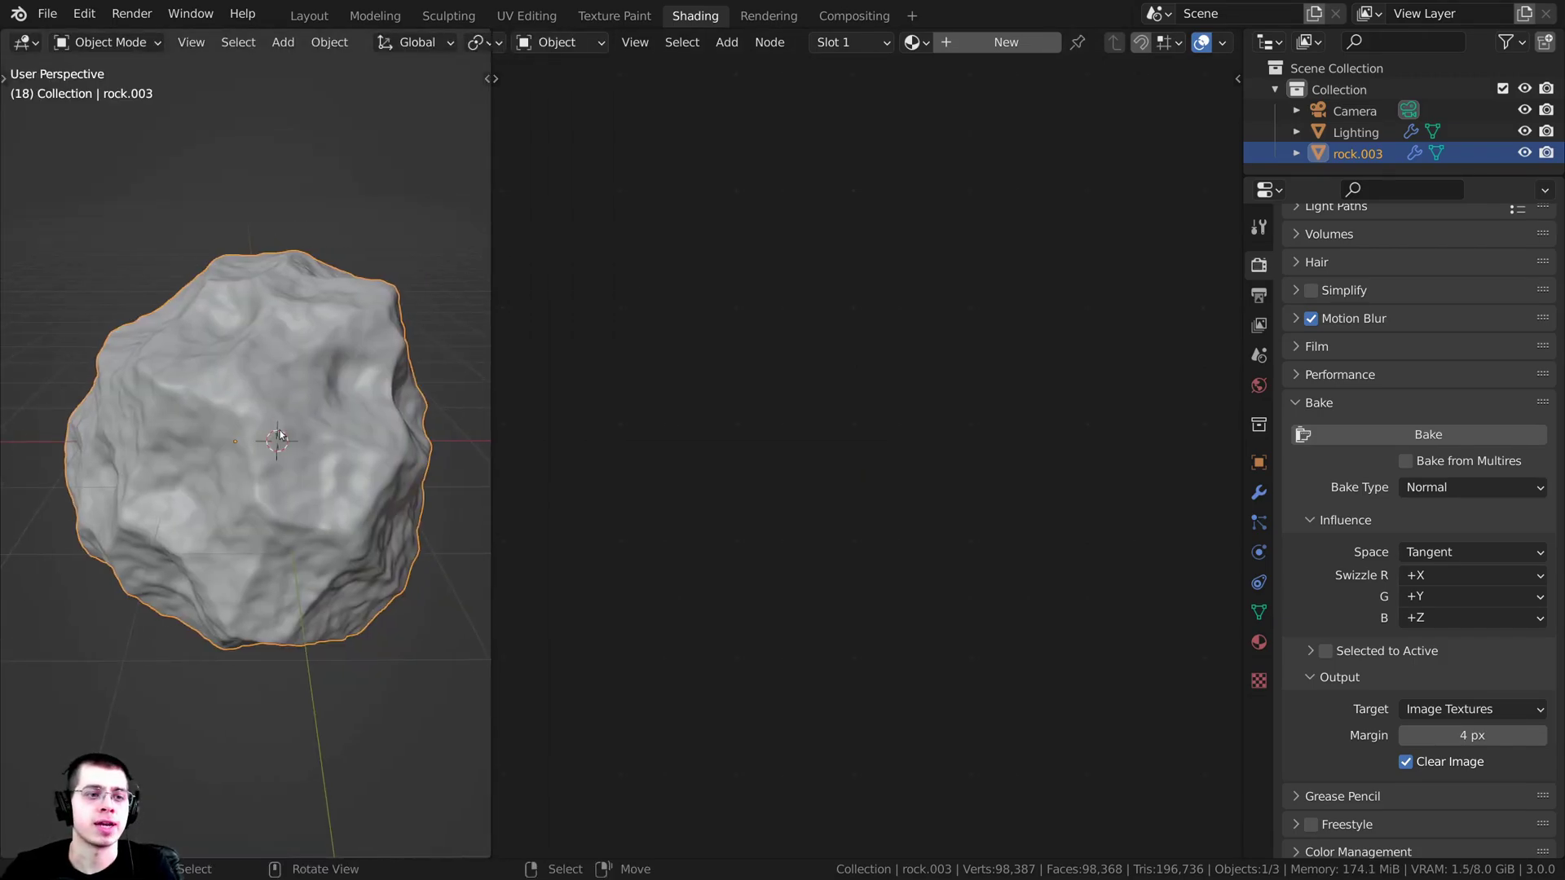
Step: Create a new material on the rock and widen the node editor to make room for its nodes
click(980, 42)
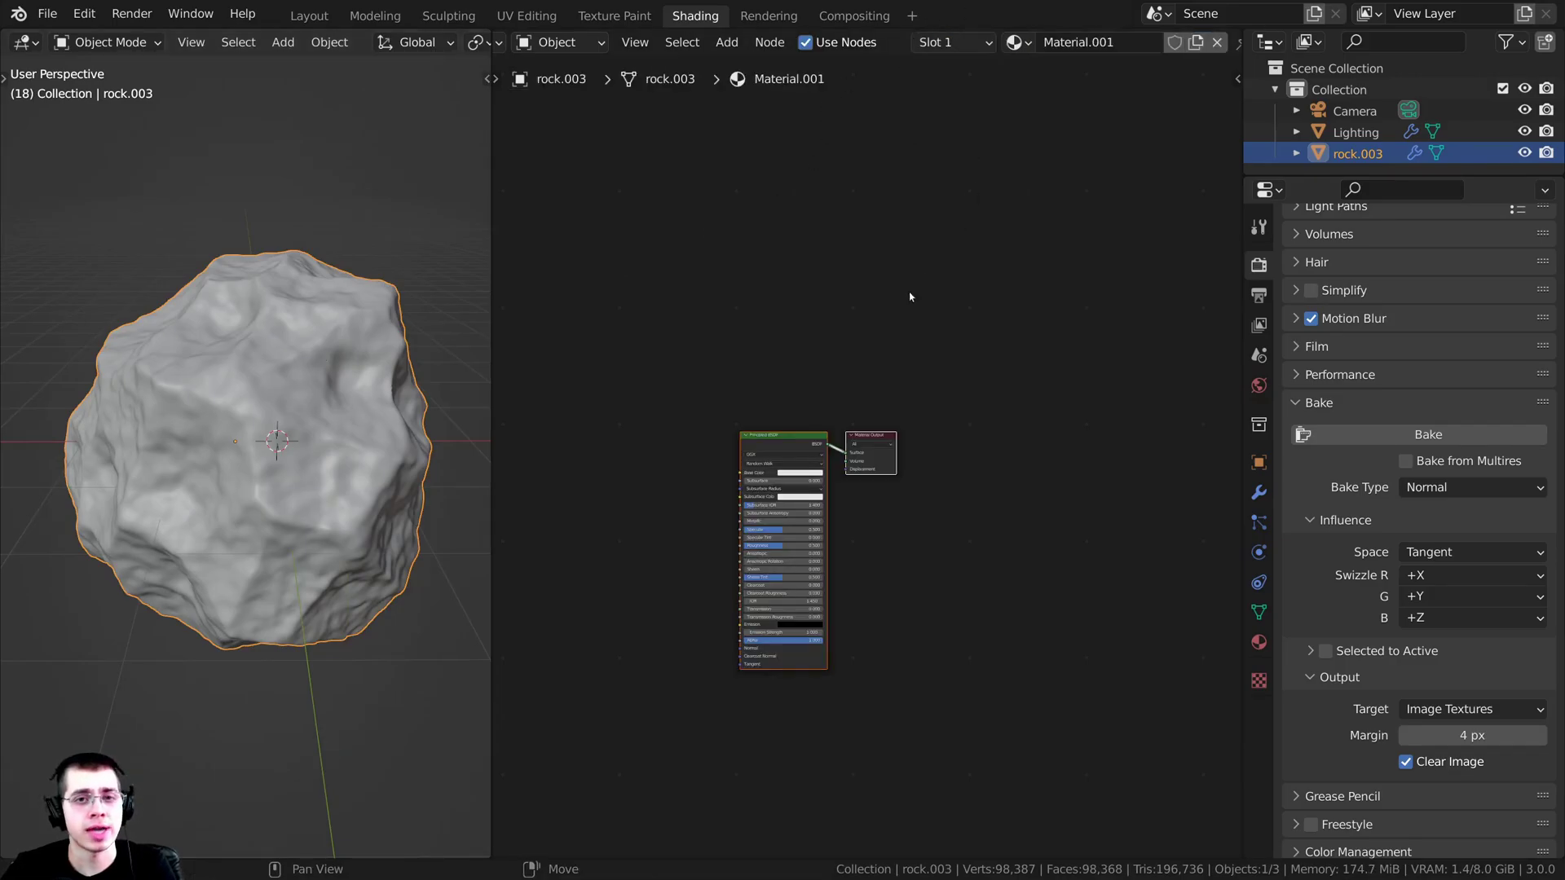
scroll(974, 297, up, 2)
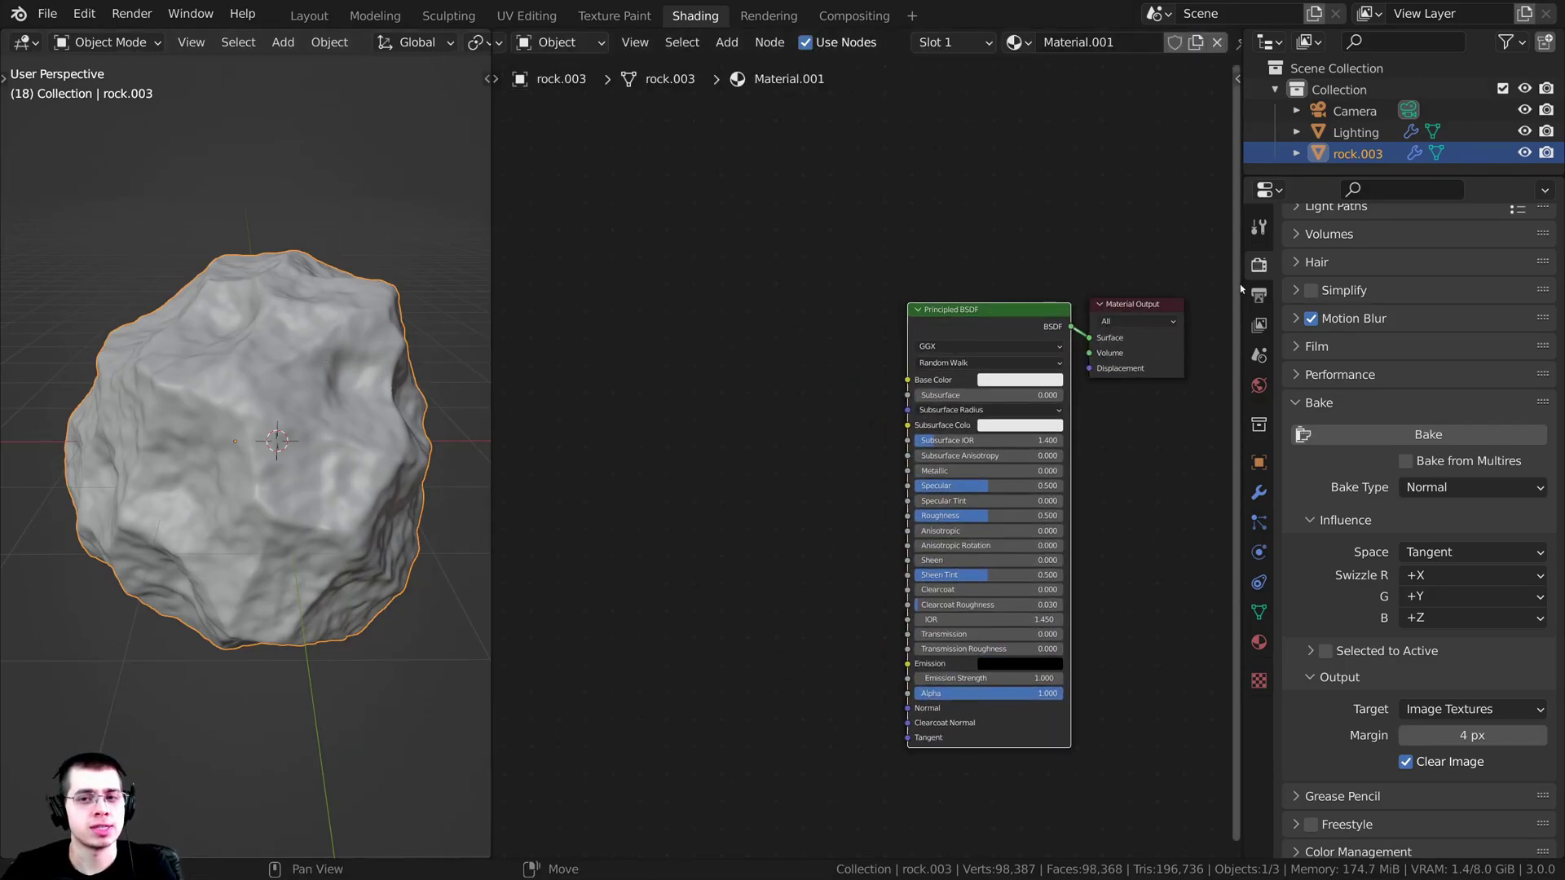
drag(1242, 287, 1336, 288)
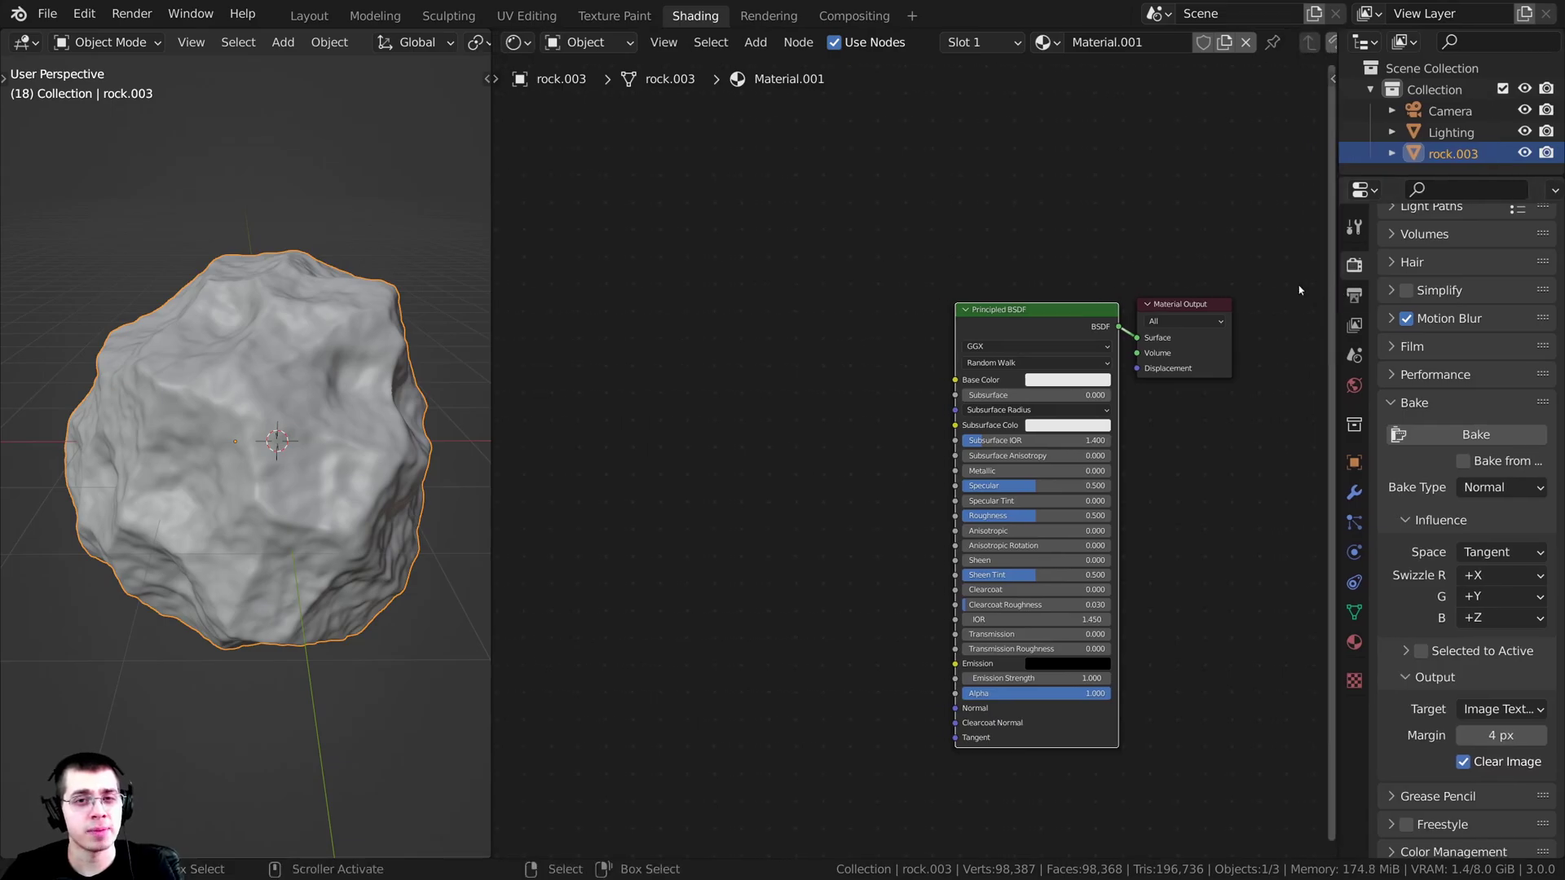
middle_drag(1047, 324, 1081, 273)
scroll(1081, 271, up, 1)
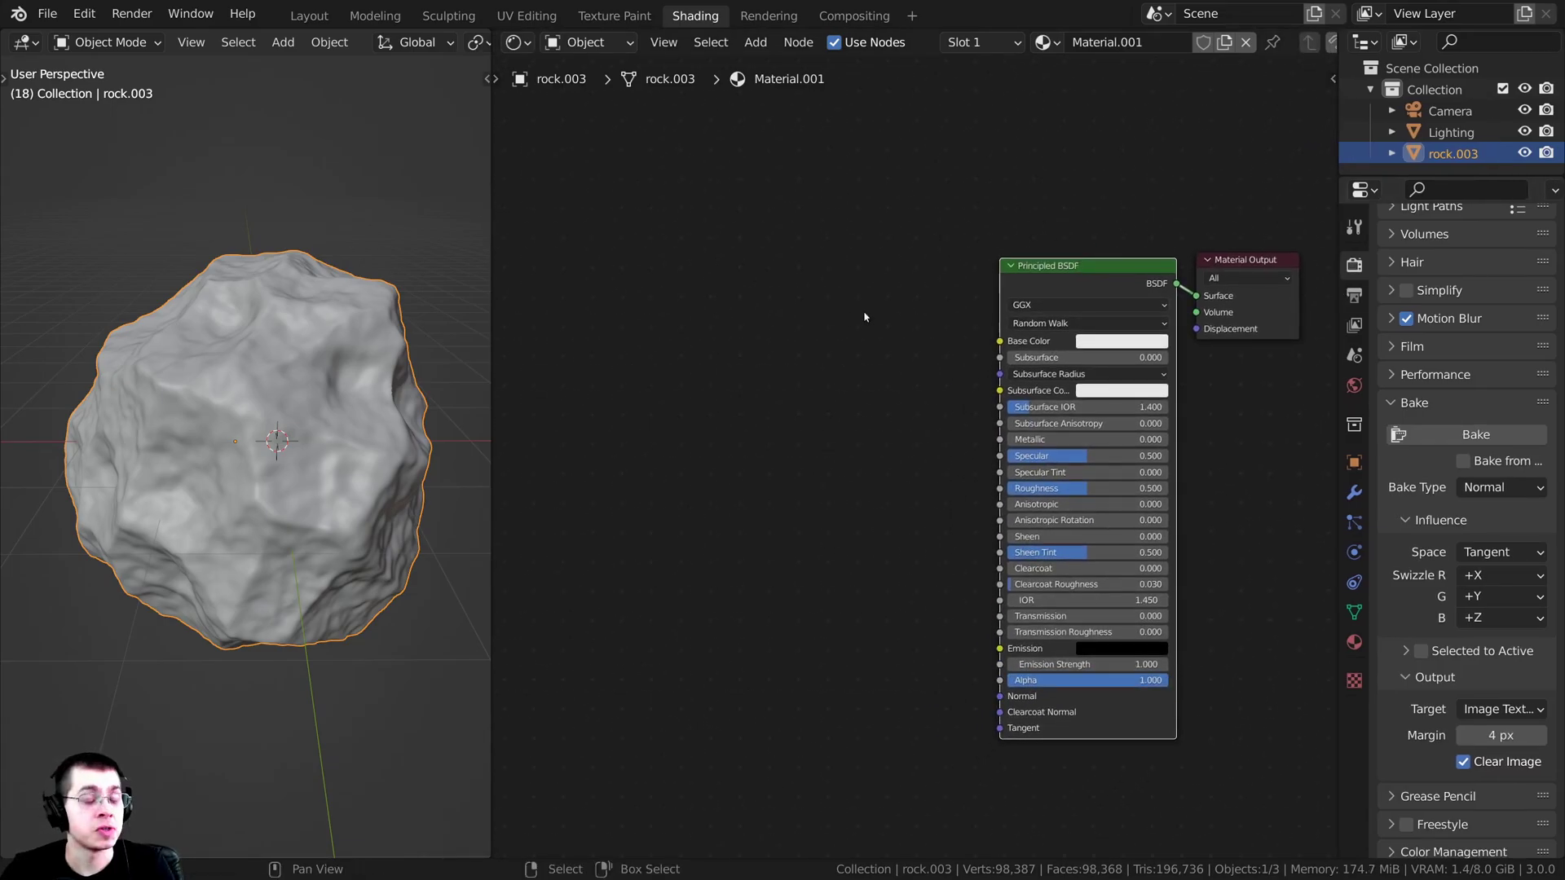
Step: Open the Preferences, and move the Principled BSDF node slightly farther from the Material Output node
click(84, 16)
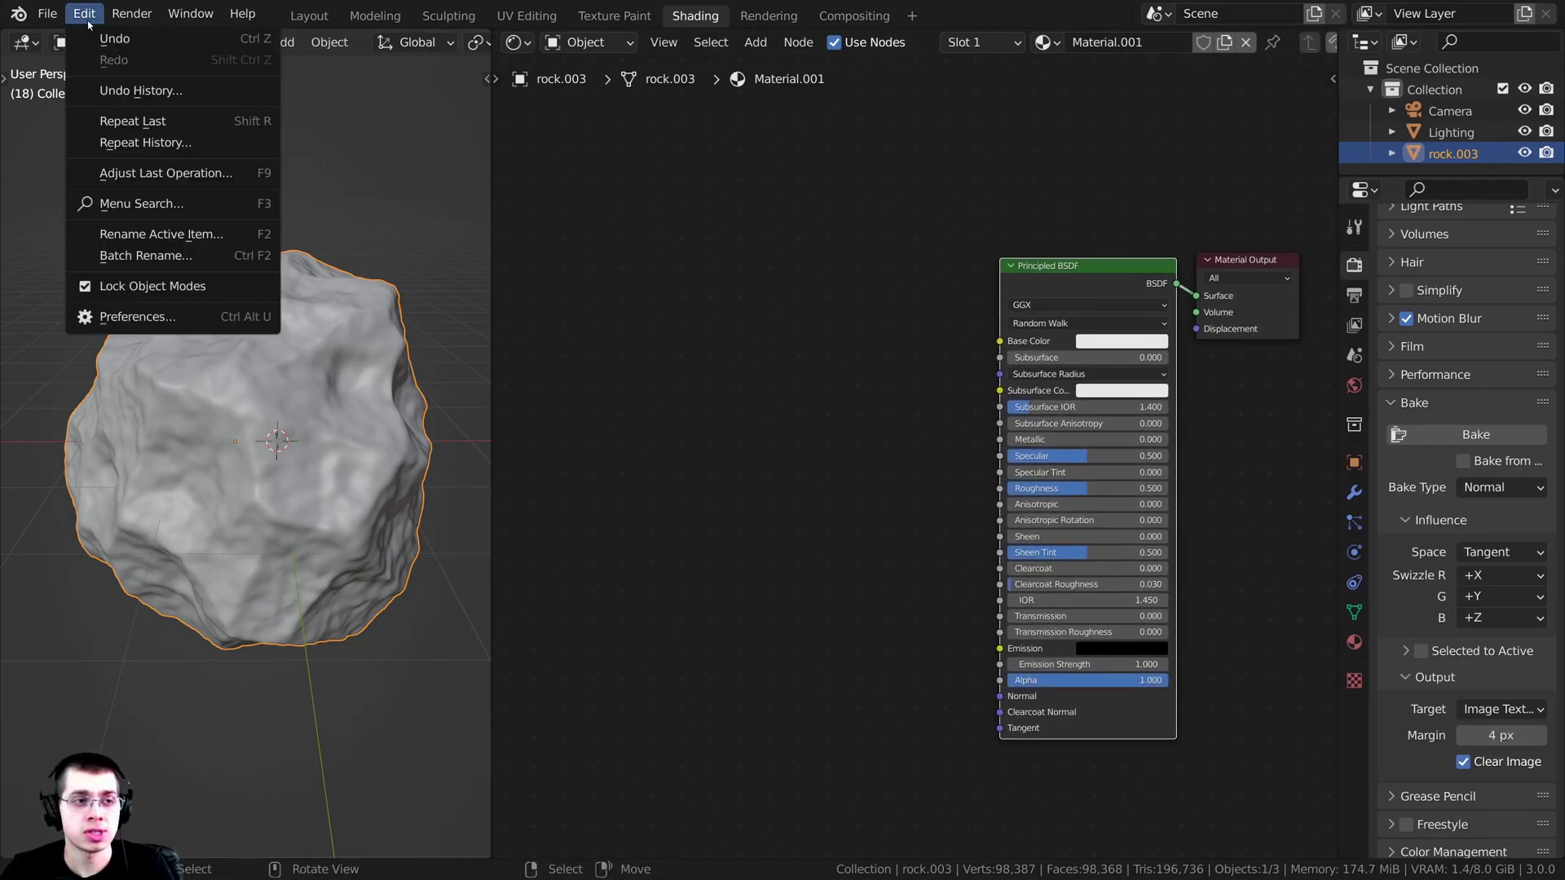
click(173, 317)
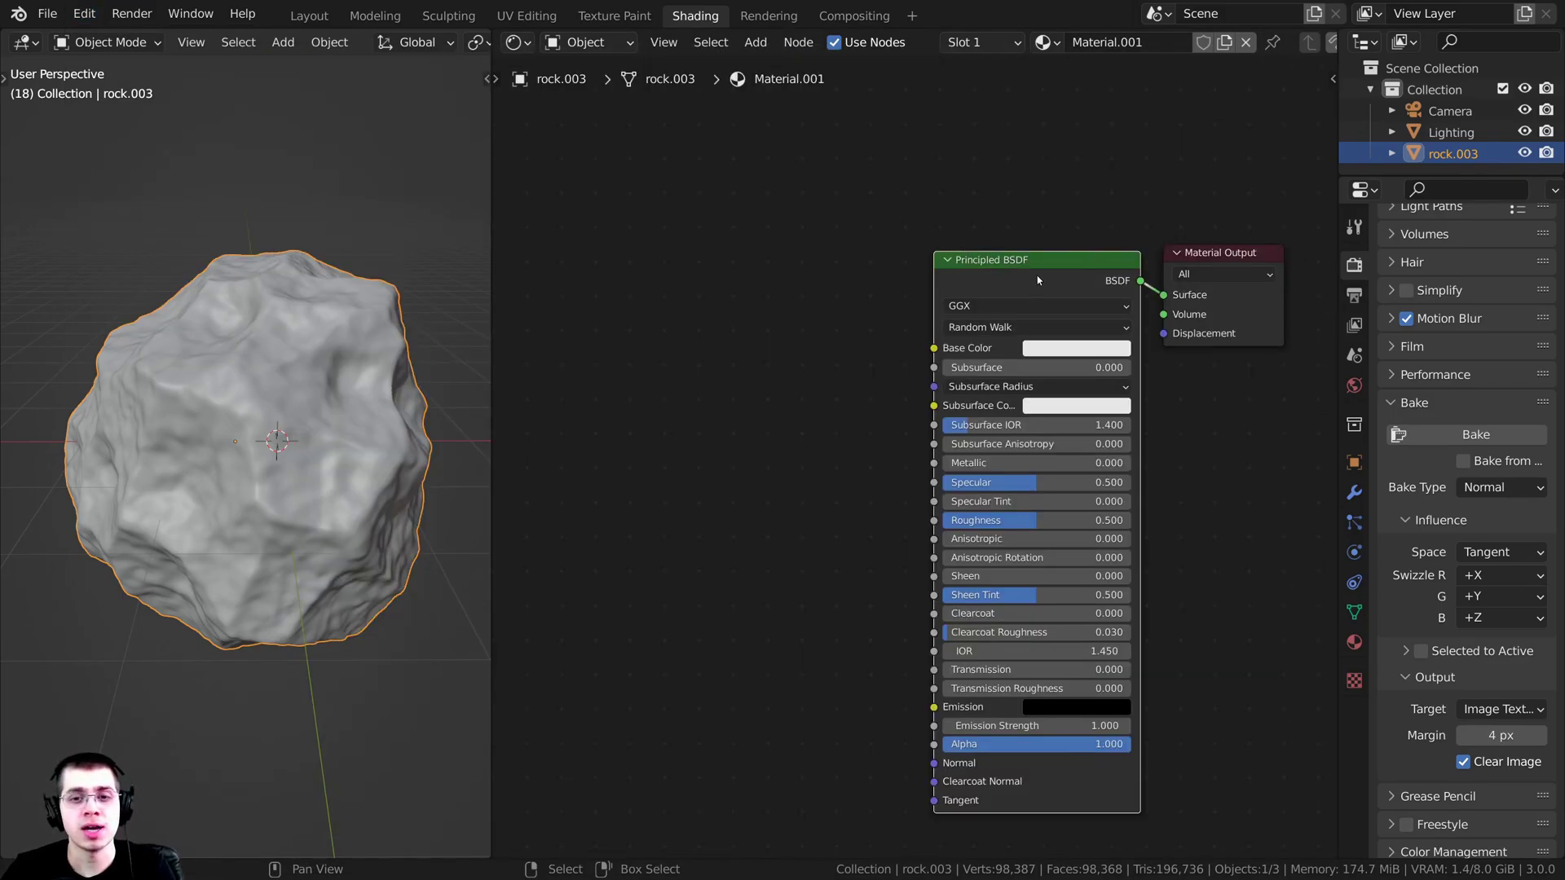
mouse_move(1022, 278)
mouse_down()
mouse_move(986, 230)
mouse_move(1005, 279)
mouse_up()
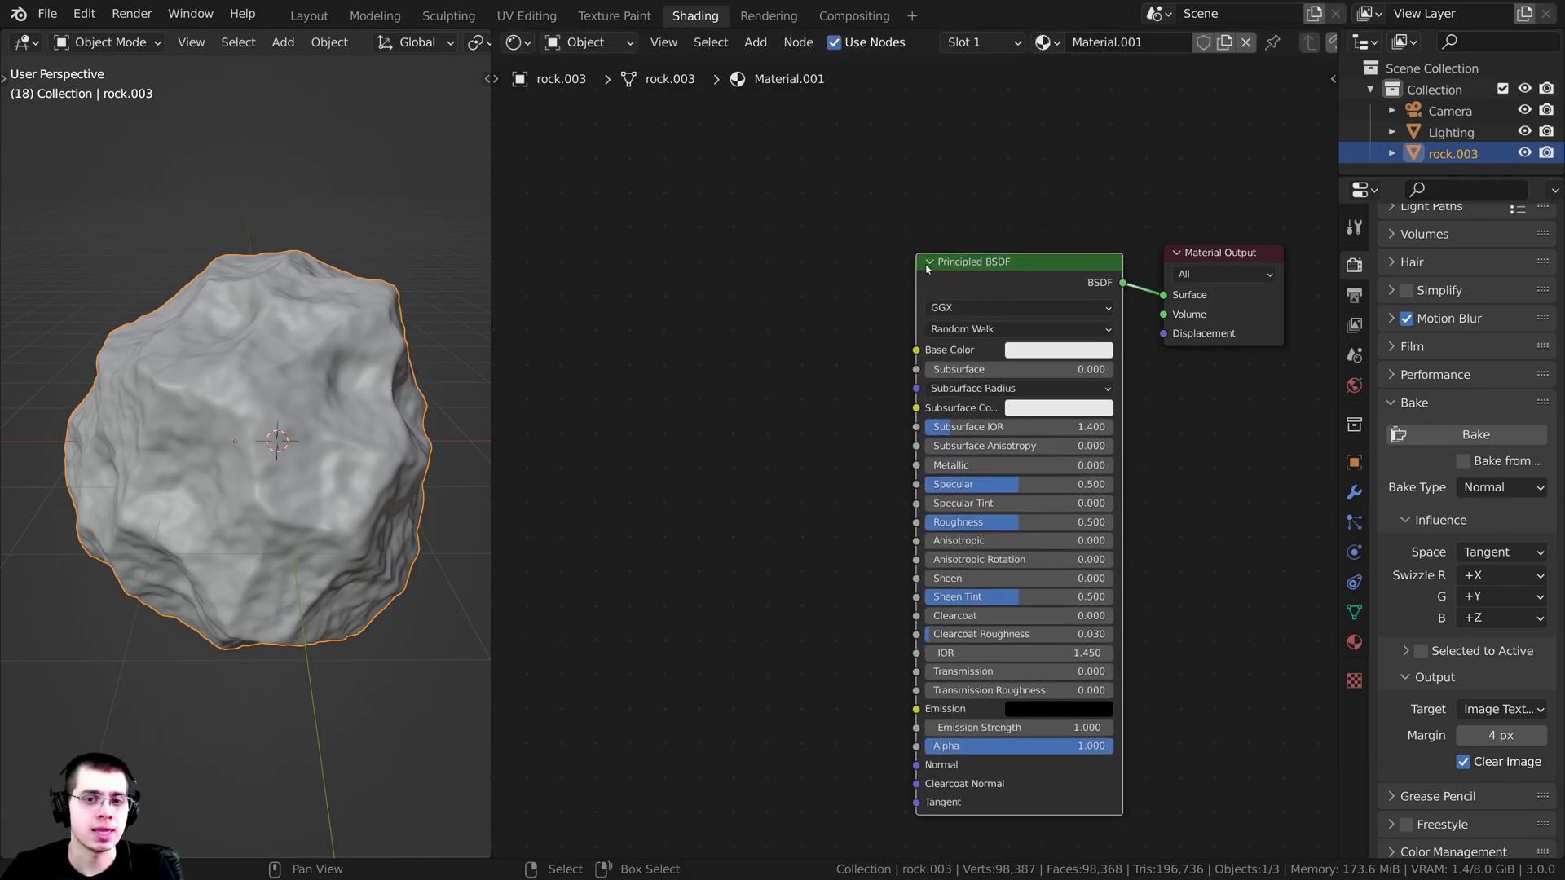
middle_drag(990, 273, 997, 270)
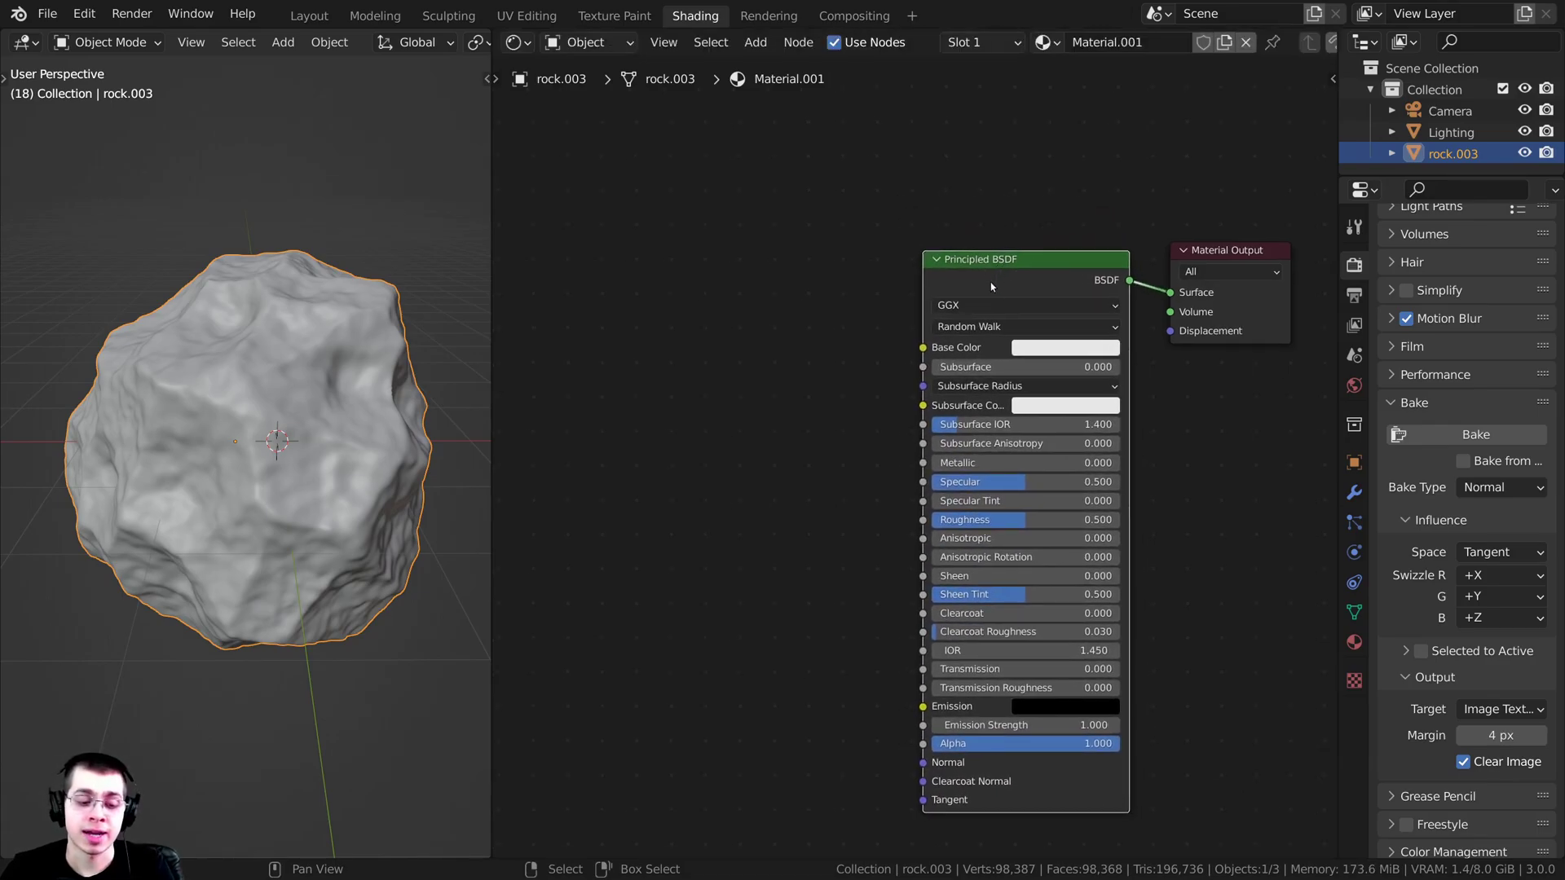
Step: Run Principled Texture Setup on the Principled BSDF with Asteroid Color.jpg, Asteroid Normal.jpg and Asteroid Roughness.jpg
key(ctrl)
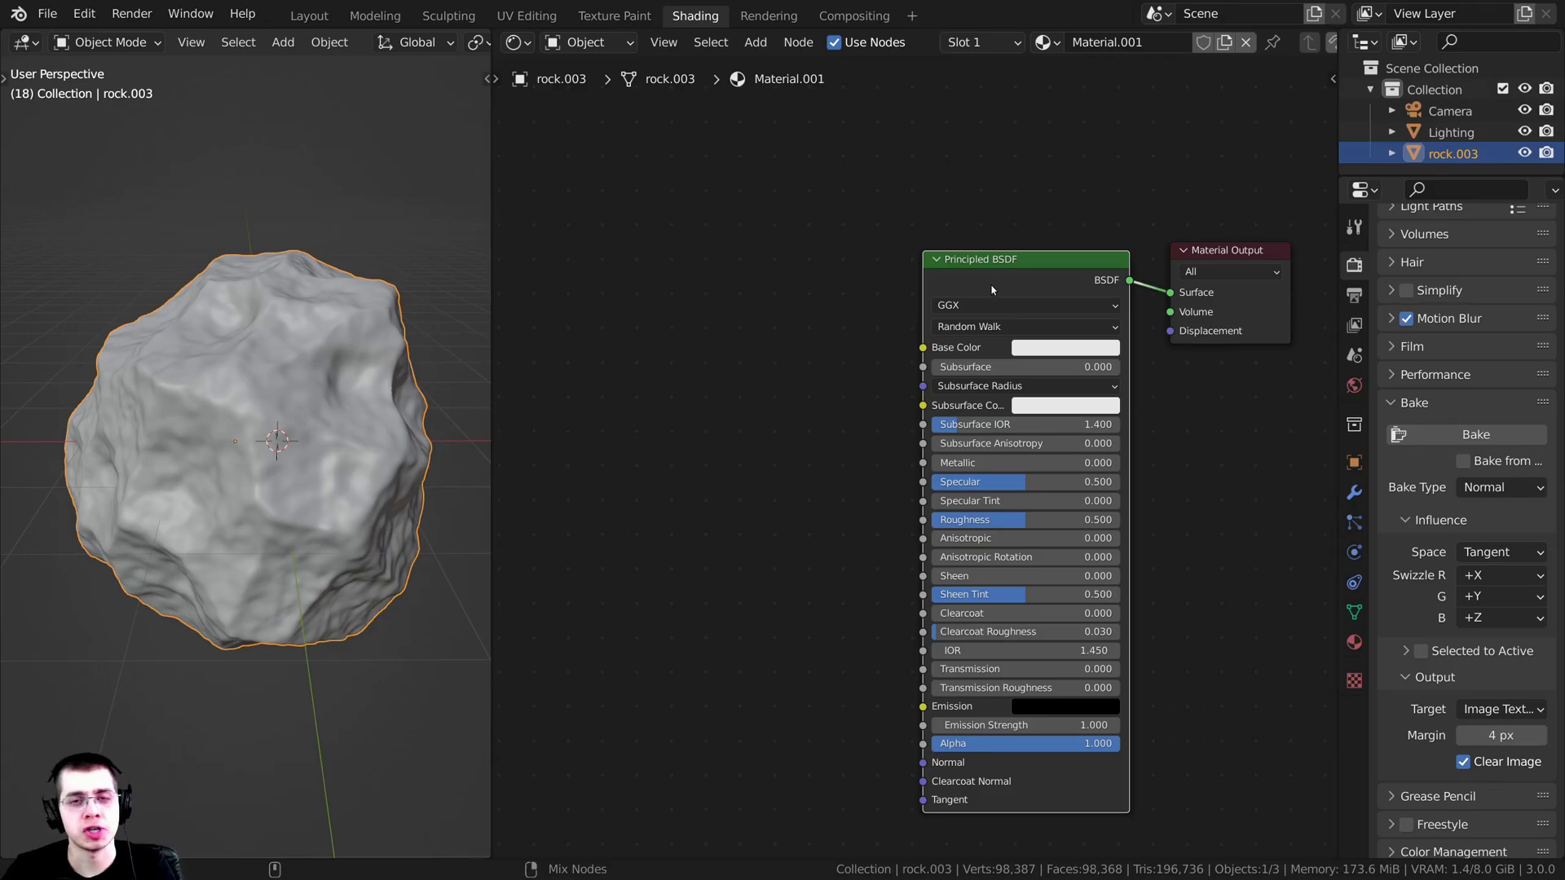
key(ctrl+shift+t)
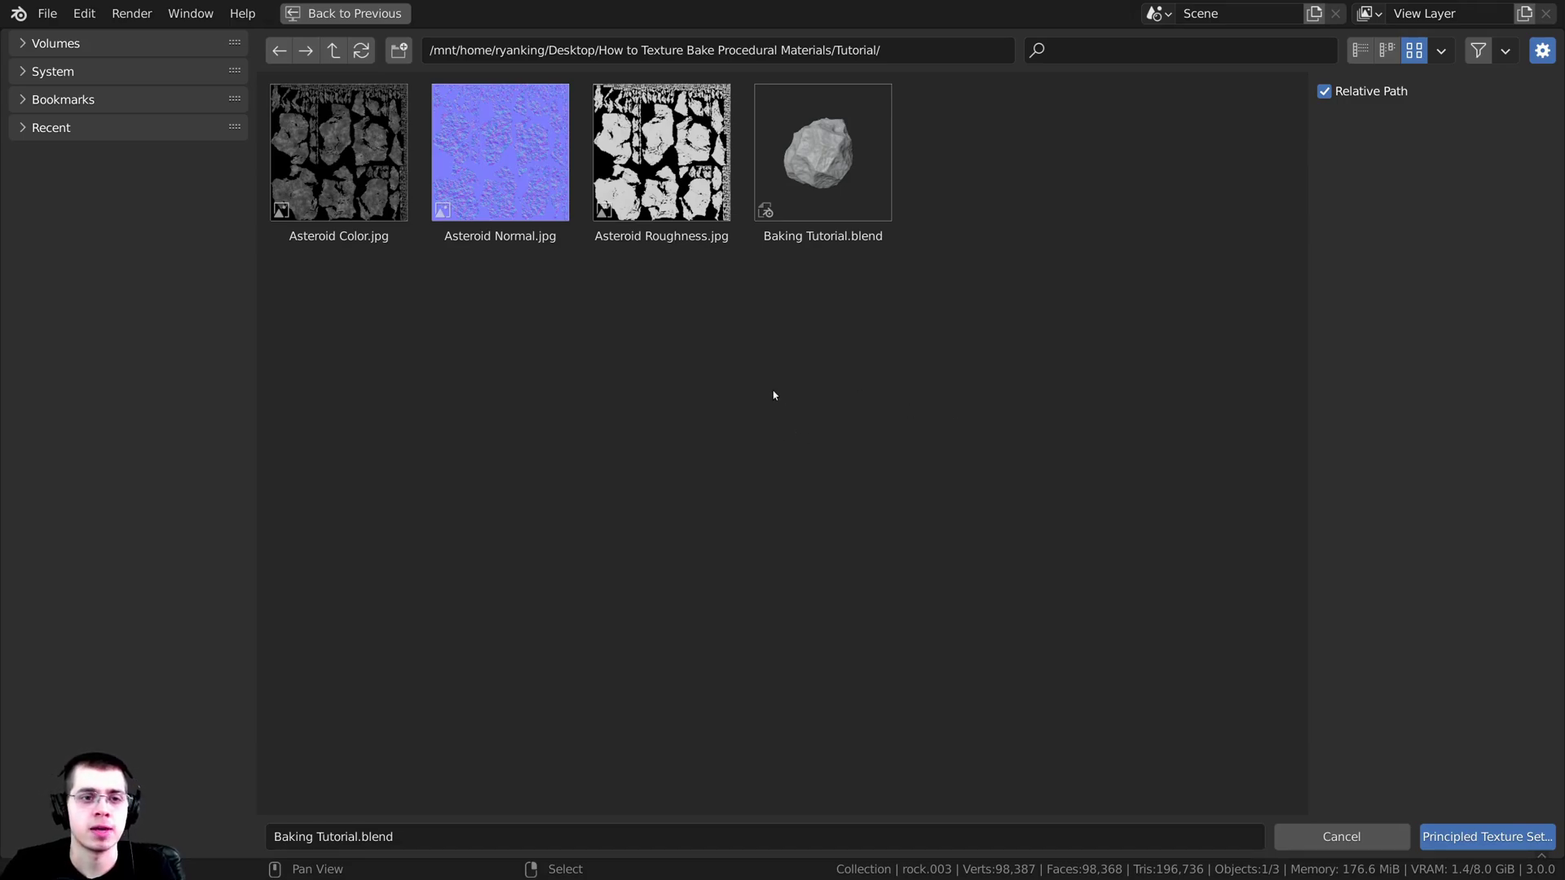
click(359, 173)
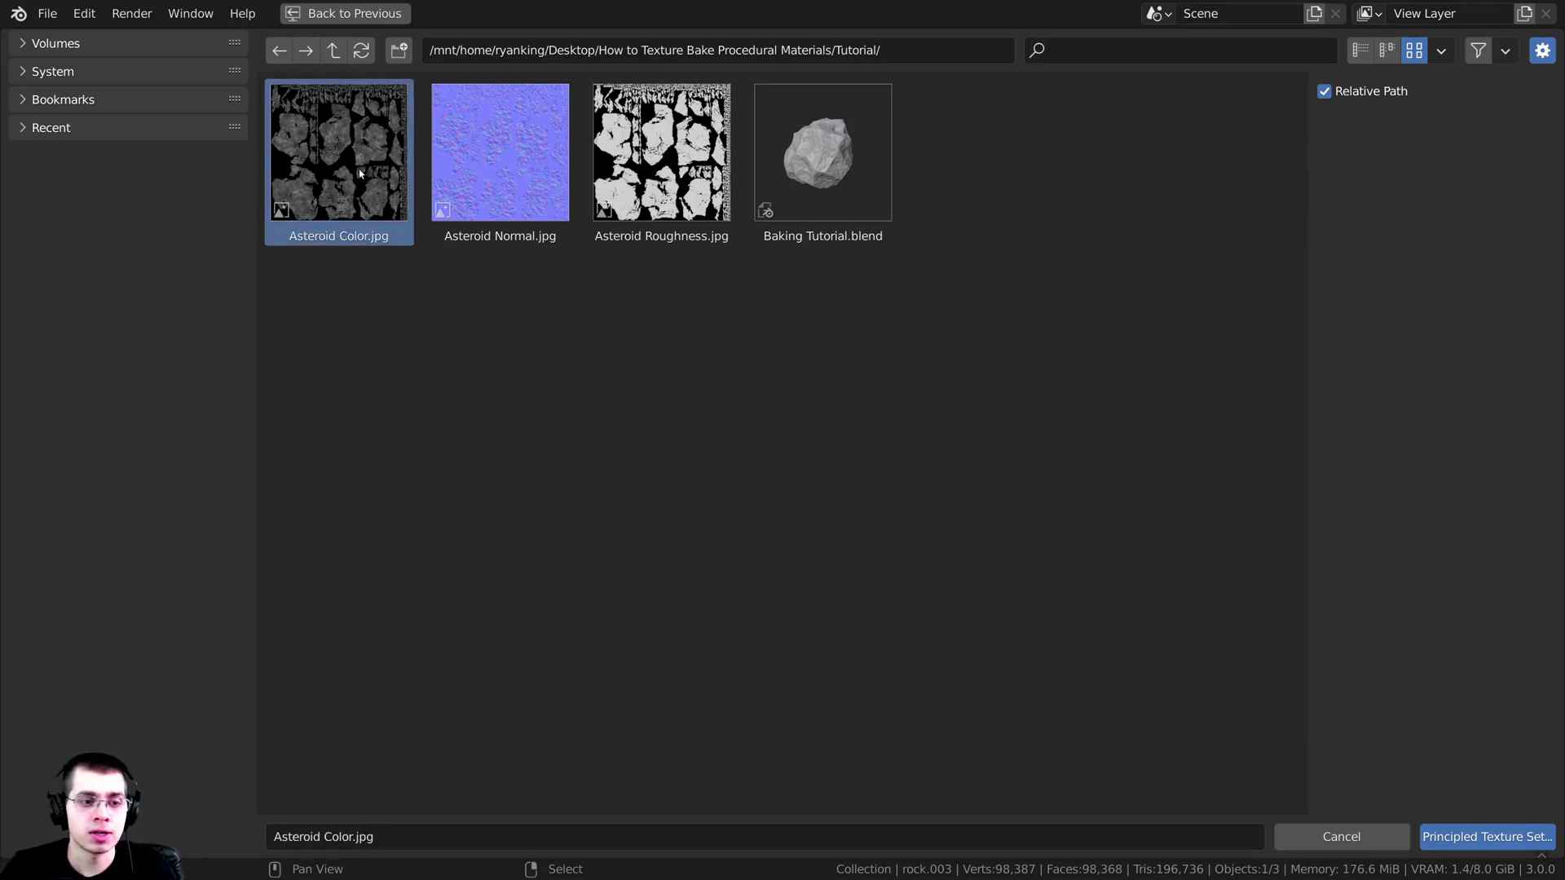
shift+click(514, 175)
shift+click(661, 163)
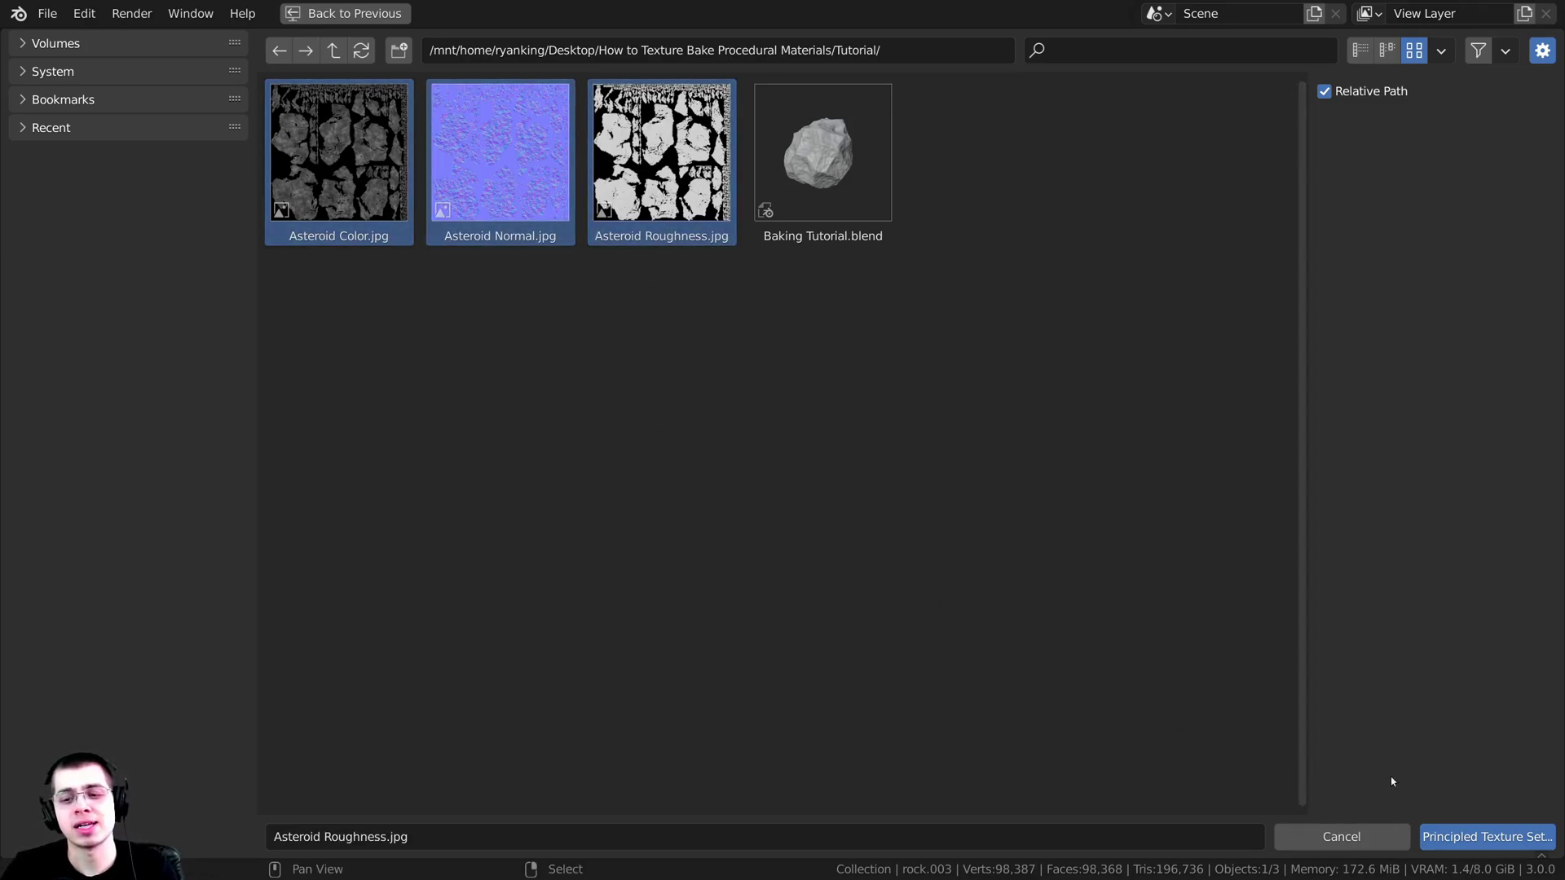
click(1465, 828)
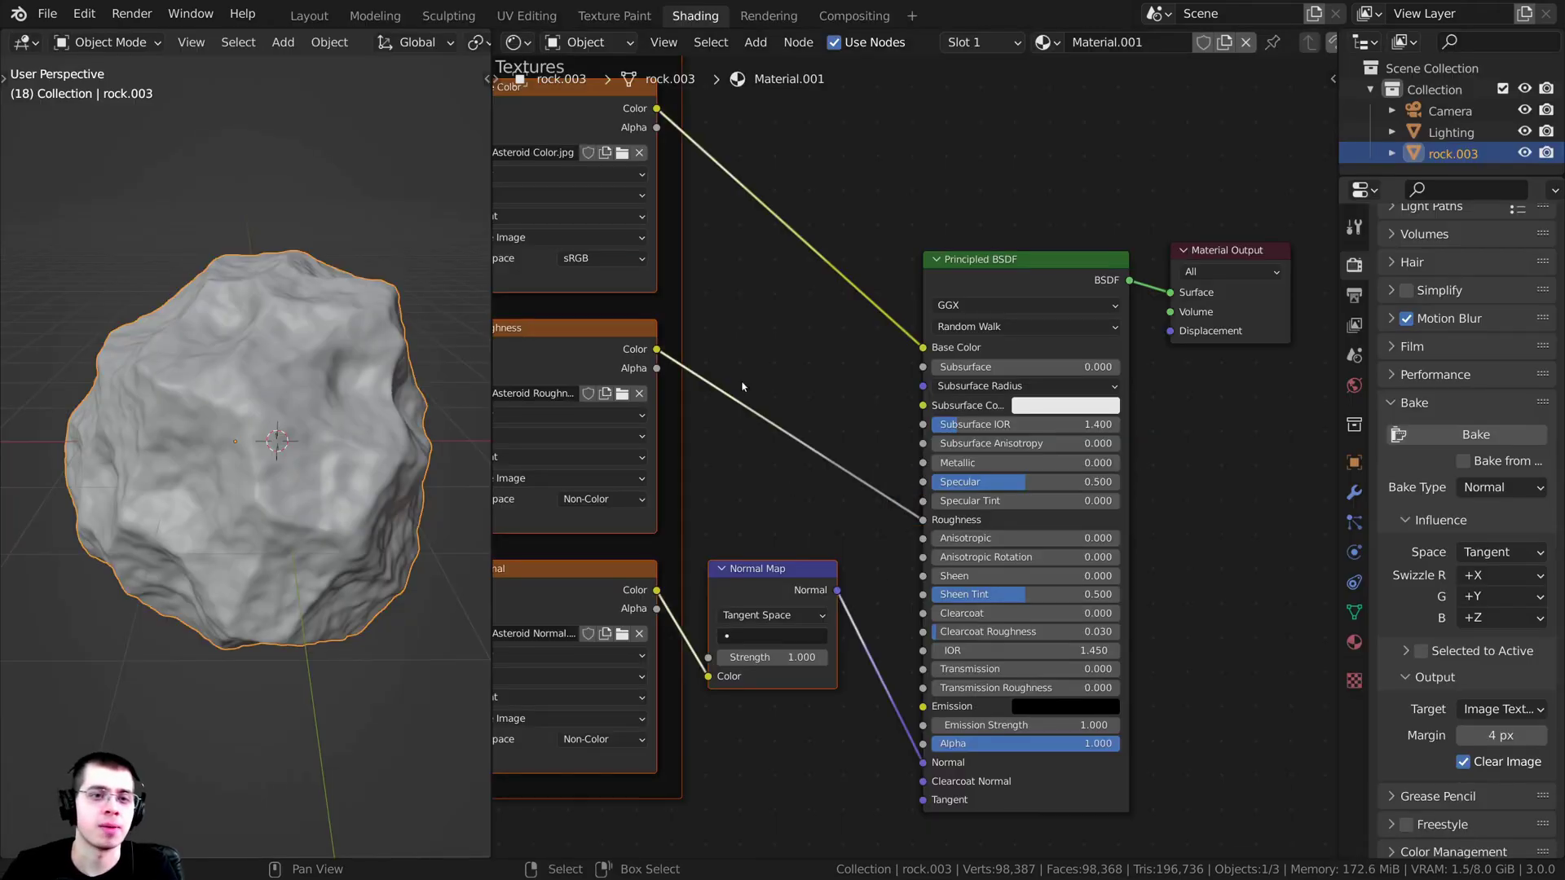
Step: Delete the frames around the texture and mapping nodes, and move the nodes and the reroute point closer together
scroll(819, 211, up, 3)
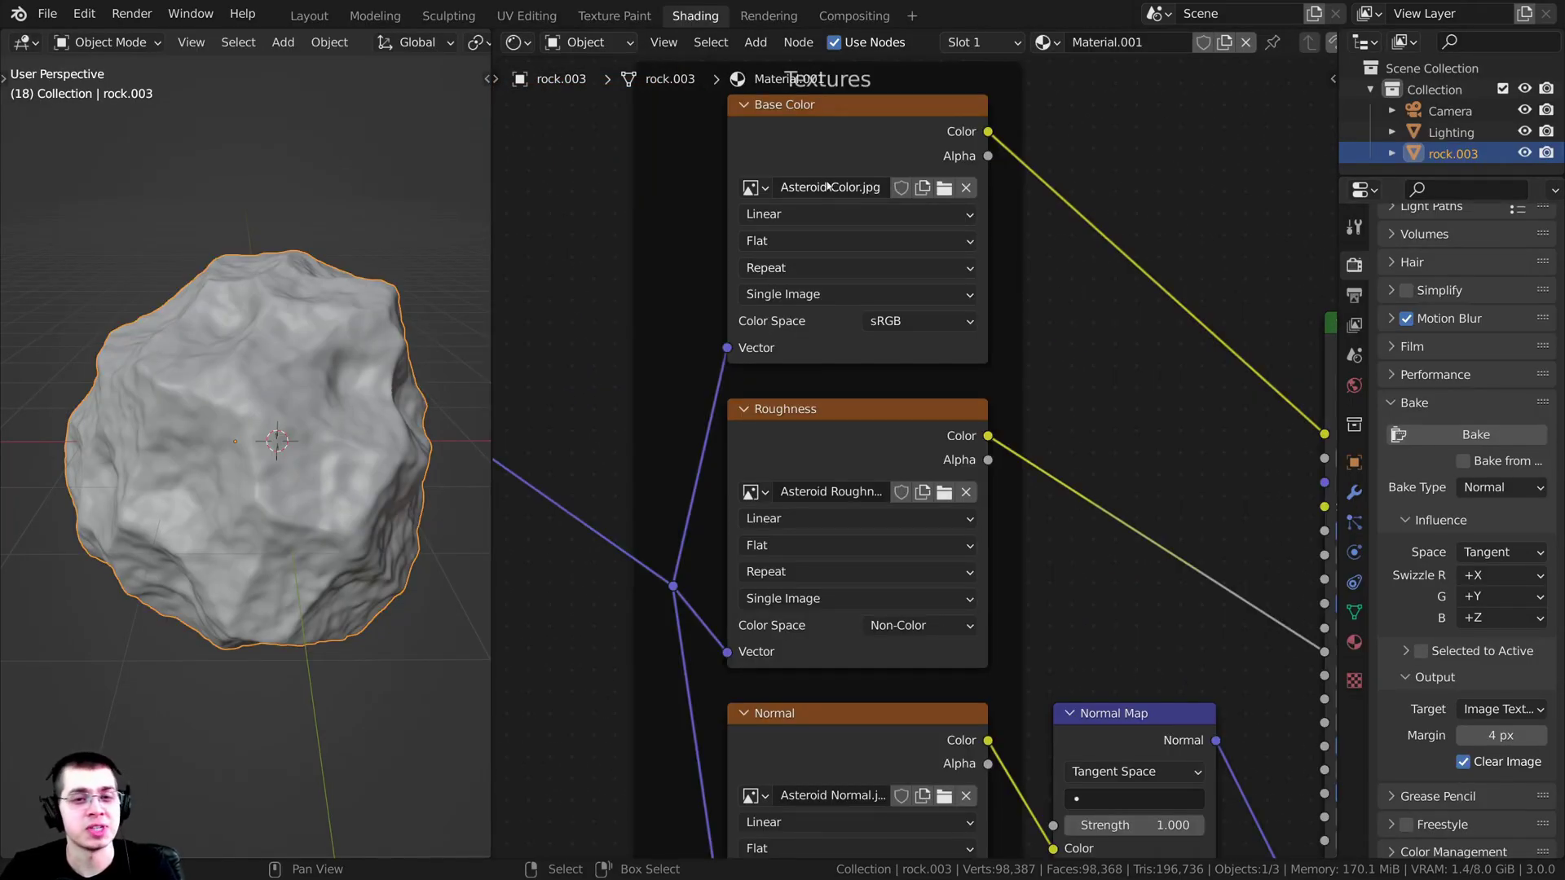
scroll(787, 451, down, 2)
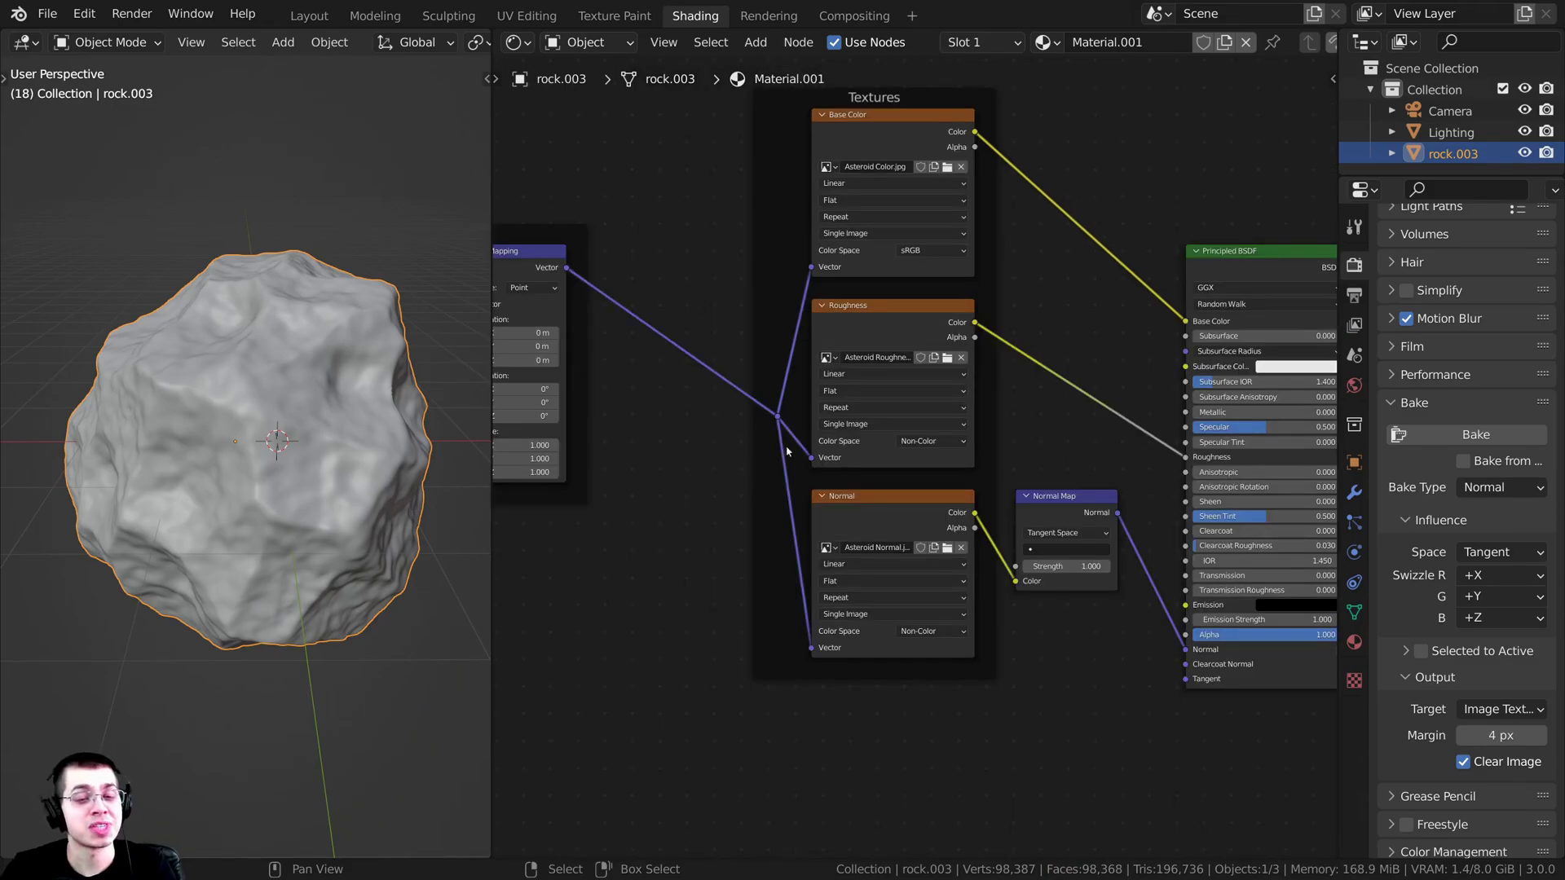
drag(703, 154, 1103, 716)
key(g)
click(1138, 782)
scroll(737, 614, down, 1)
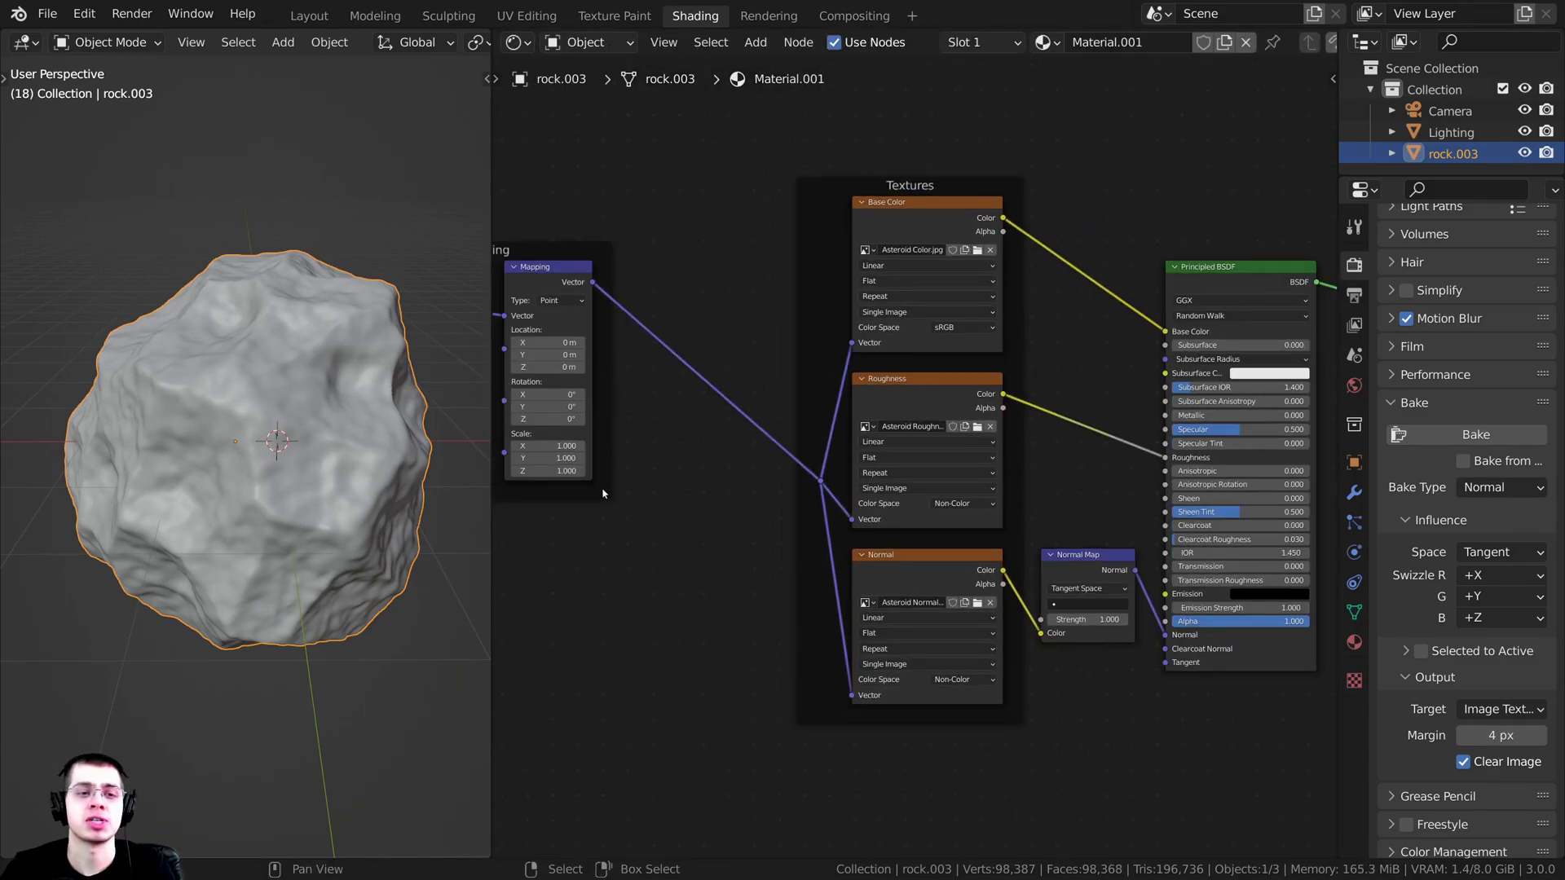
drag(608, 492, 773, 666)
key(x)
drag(799, 468, 788, 488)
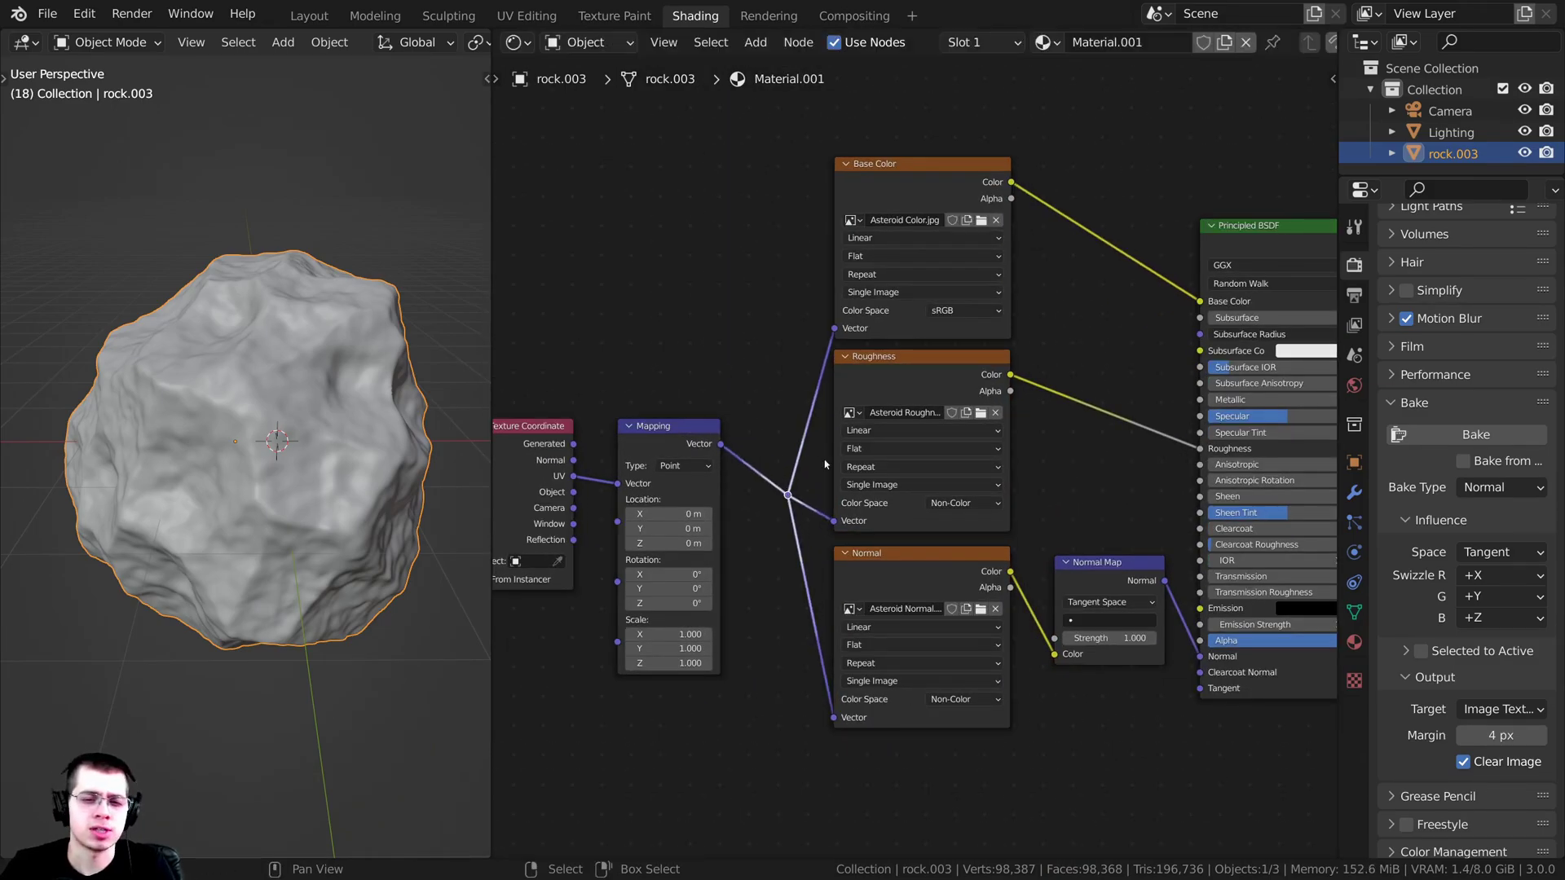
scroll(824, 465, down, 3)
click(794, 563)
scroll(1125, 364, up, 3)
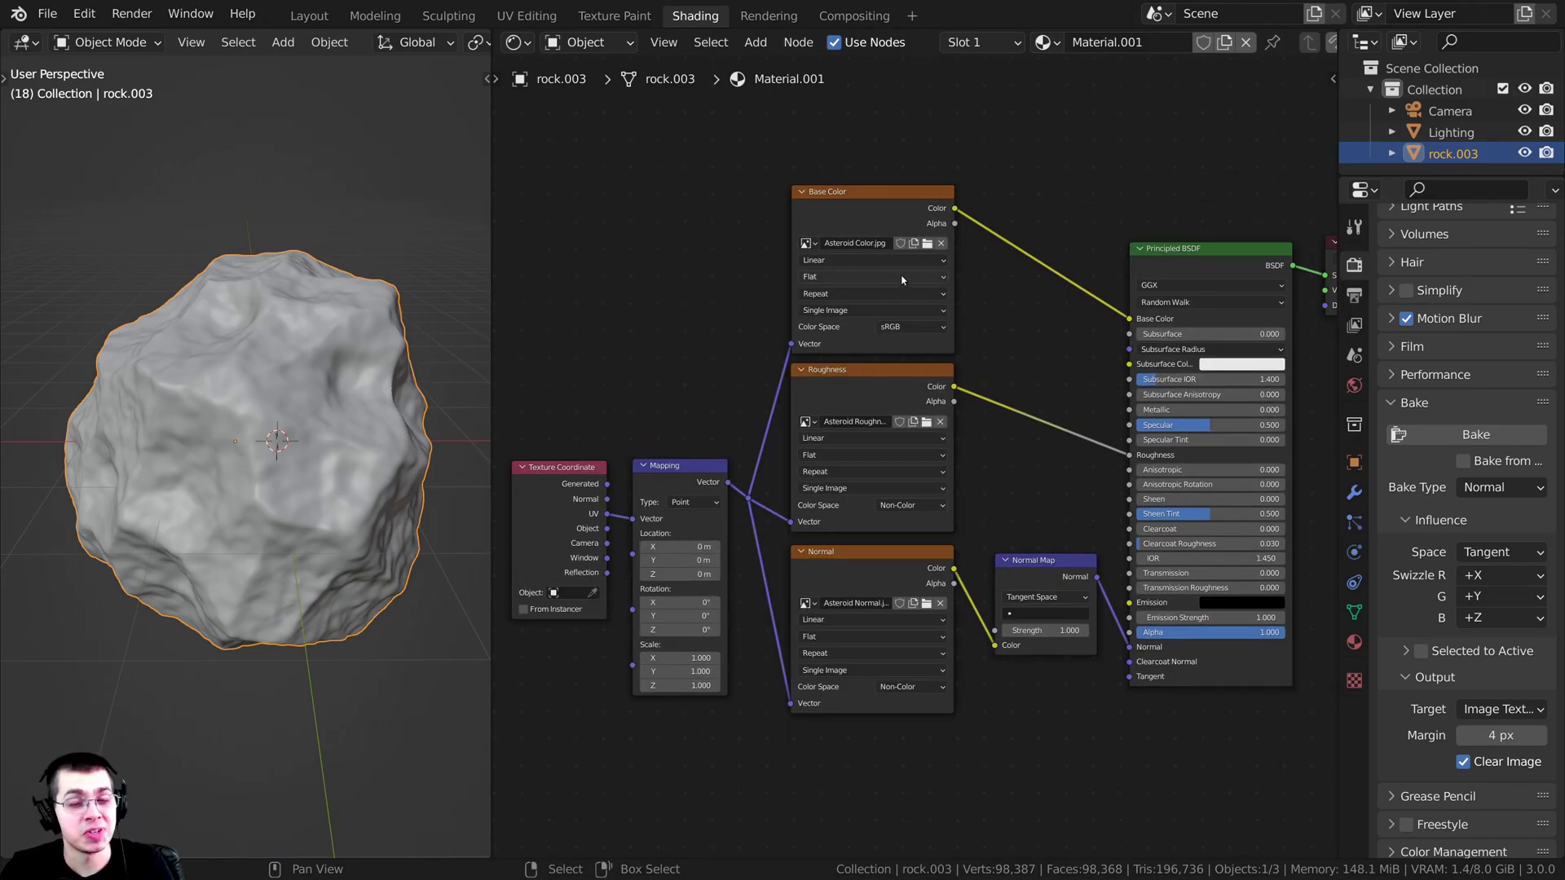
Step: Move the Material Output node closer to the Principled BSDF node
scroll(902, 280, down, 2)
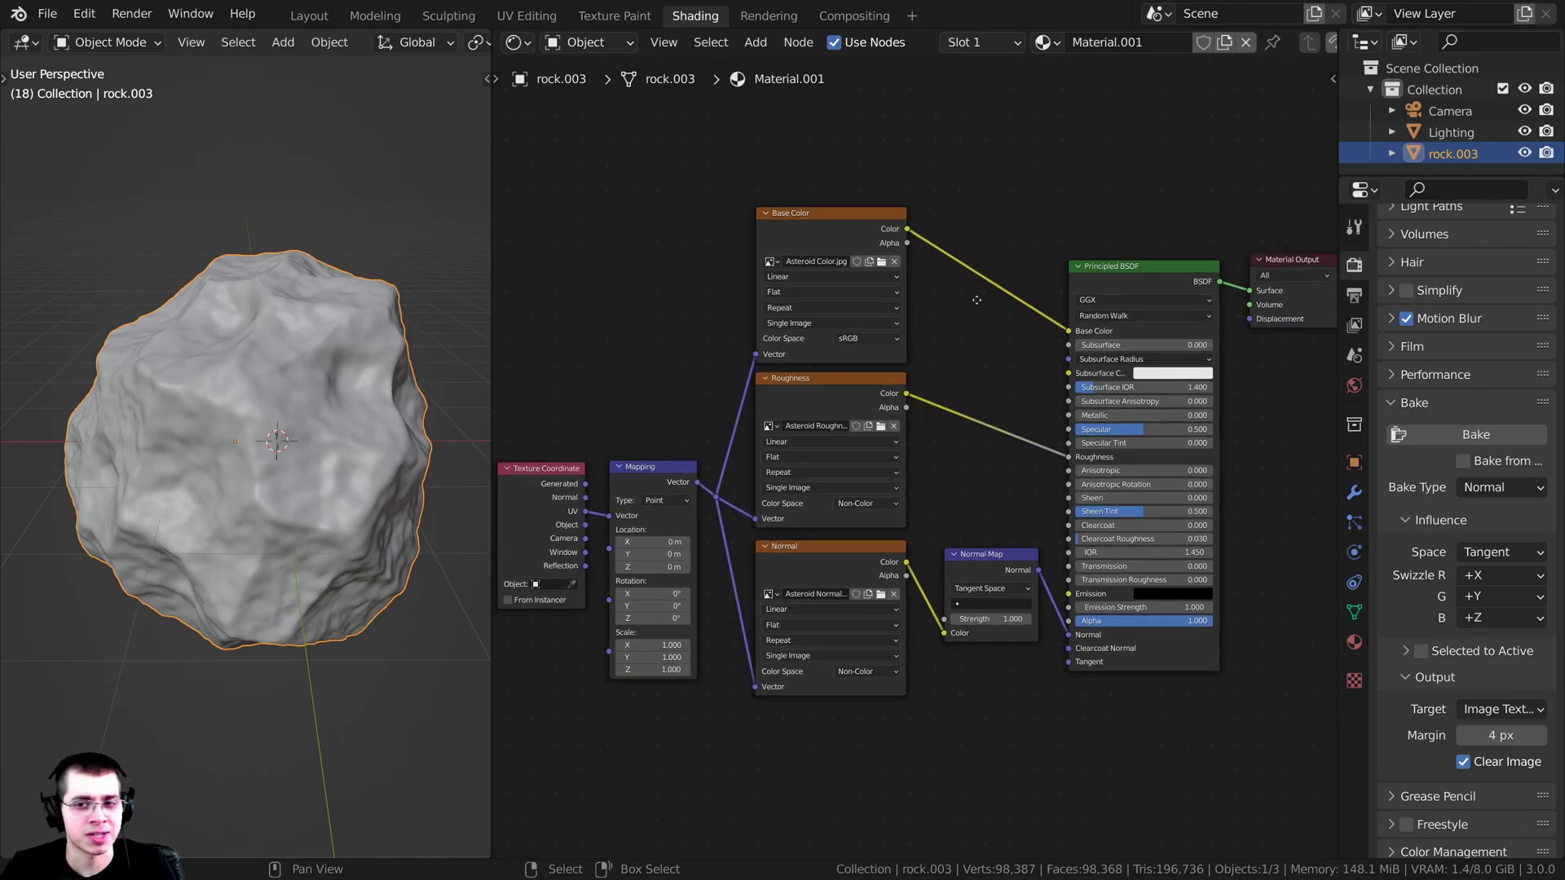
middle_drag(976, 300, 917, 312)
drag(1221, 273, 1200, 269)
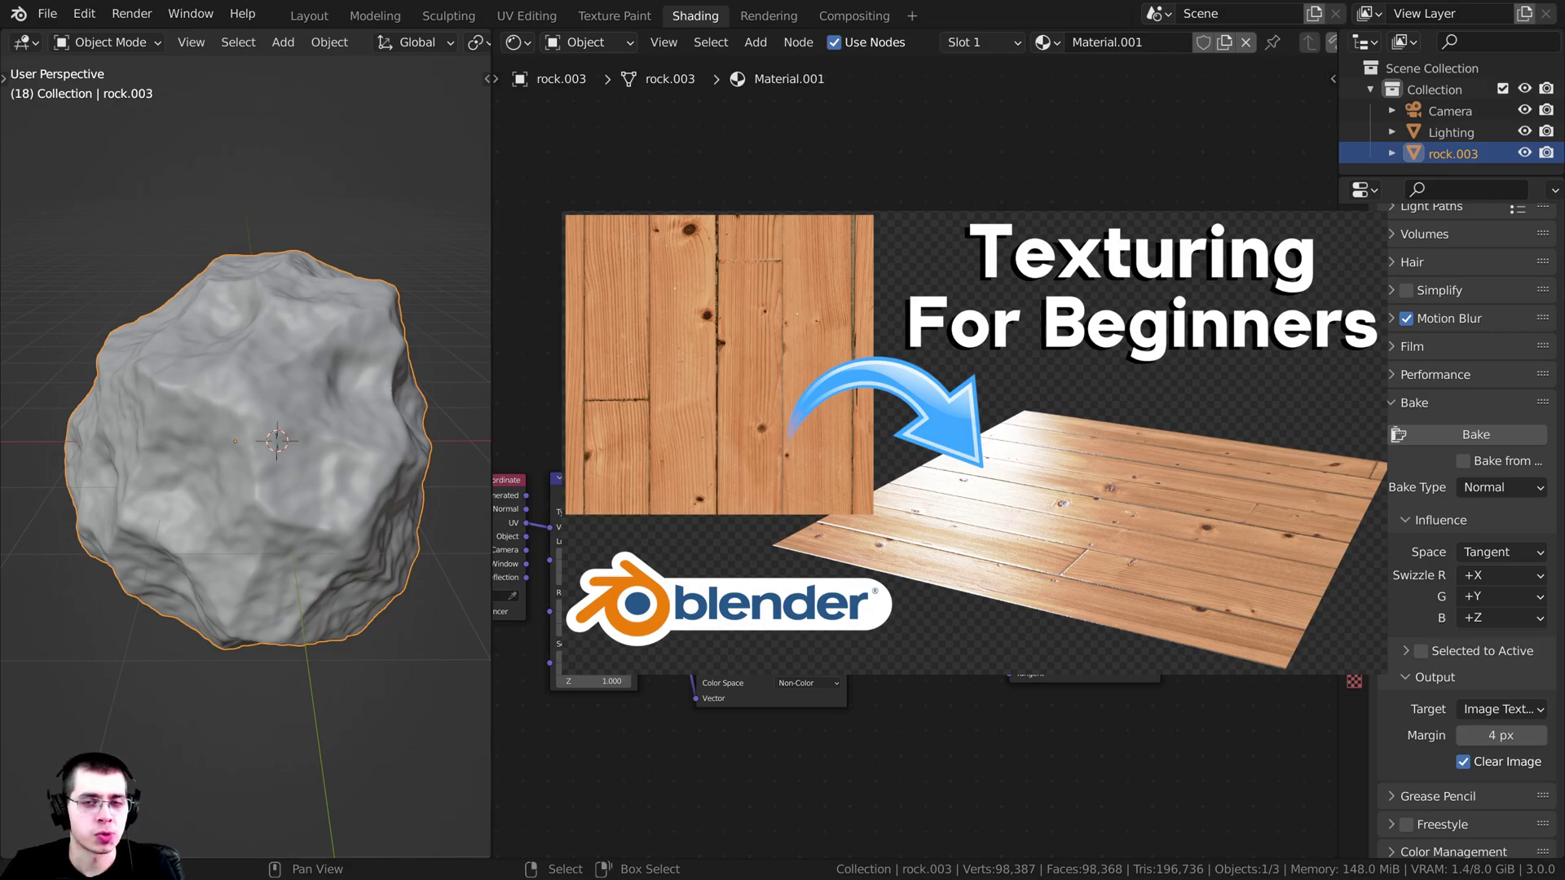
scroll(589, 471, up, 2)
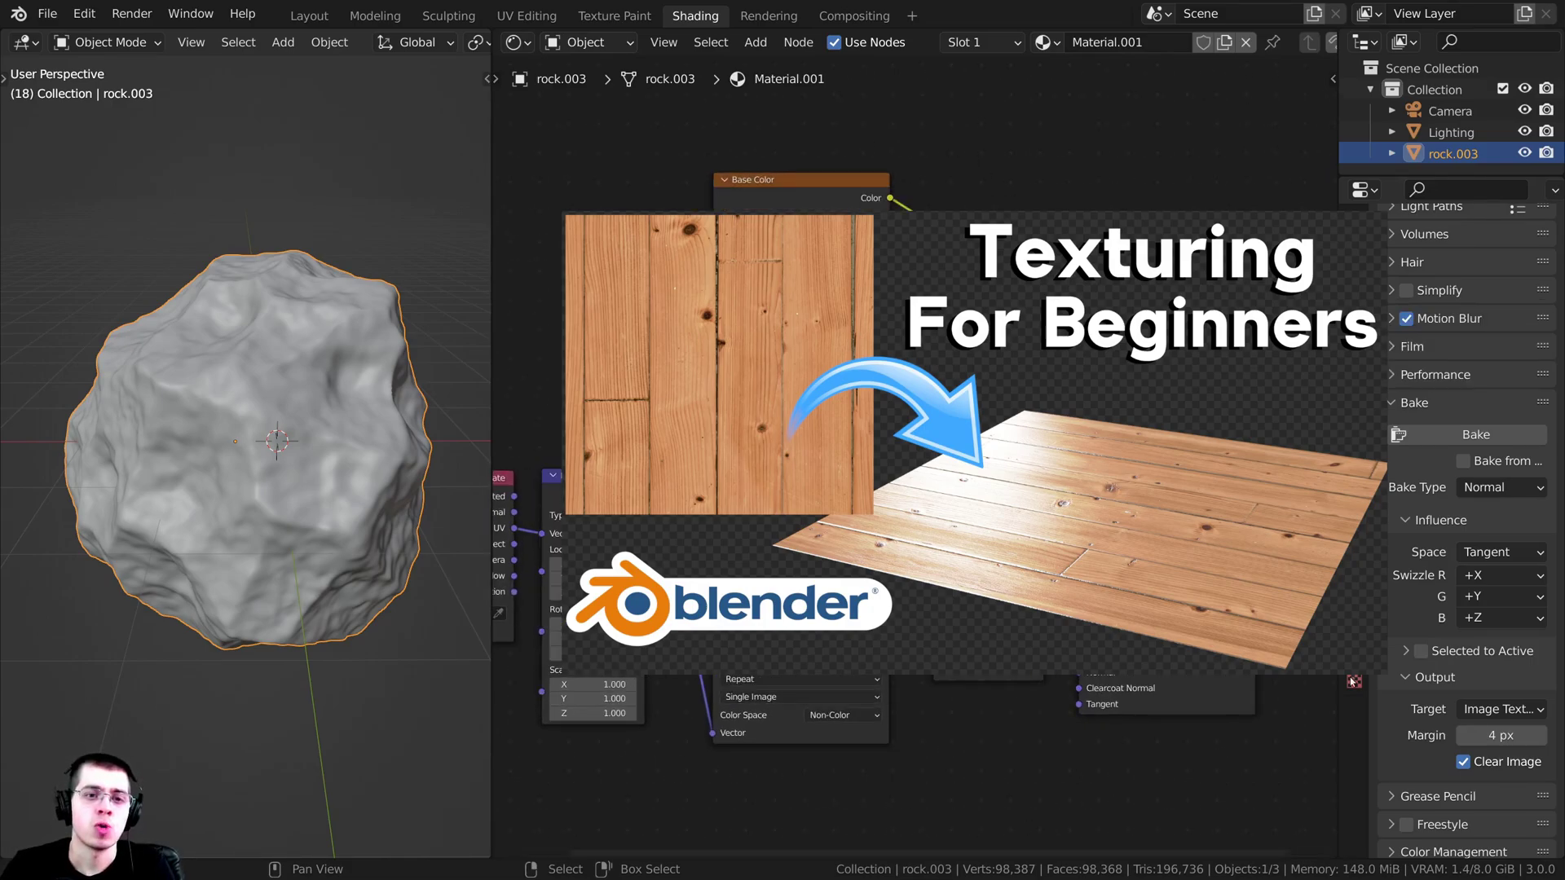
scroll(913, 424, down, 1)
scroll(914, 456, up, 3)
scroll(912, 454, down, 2)
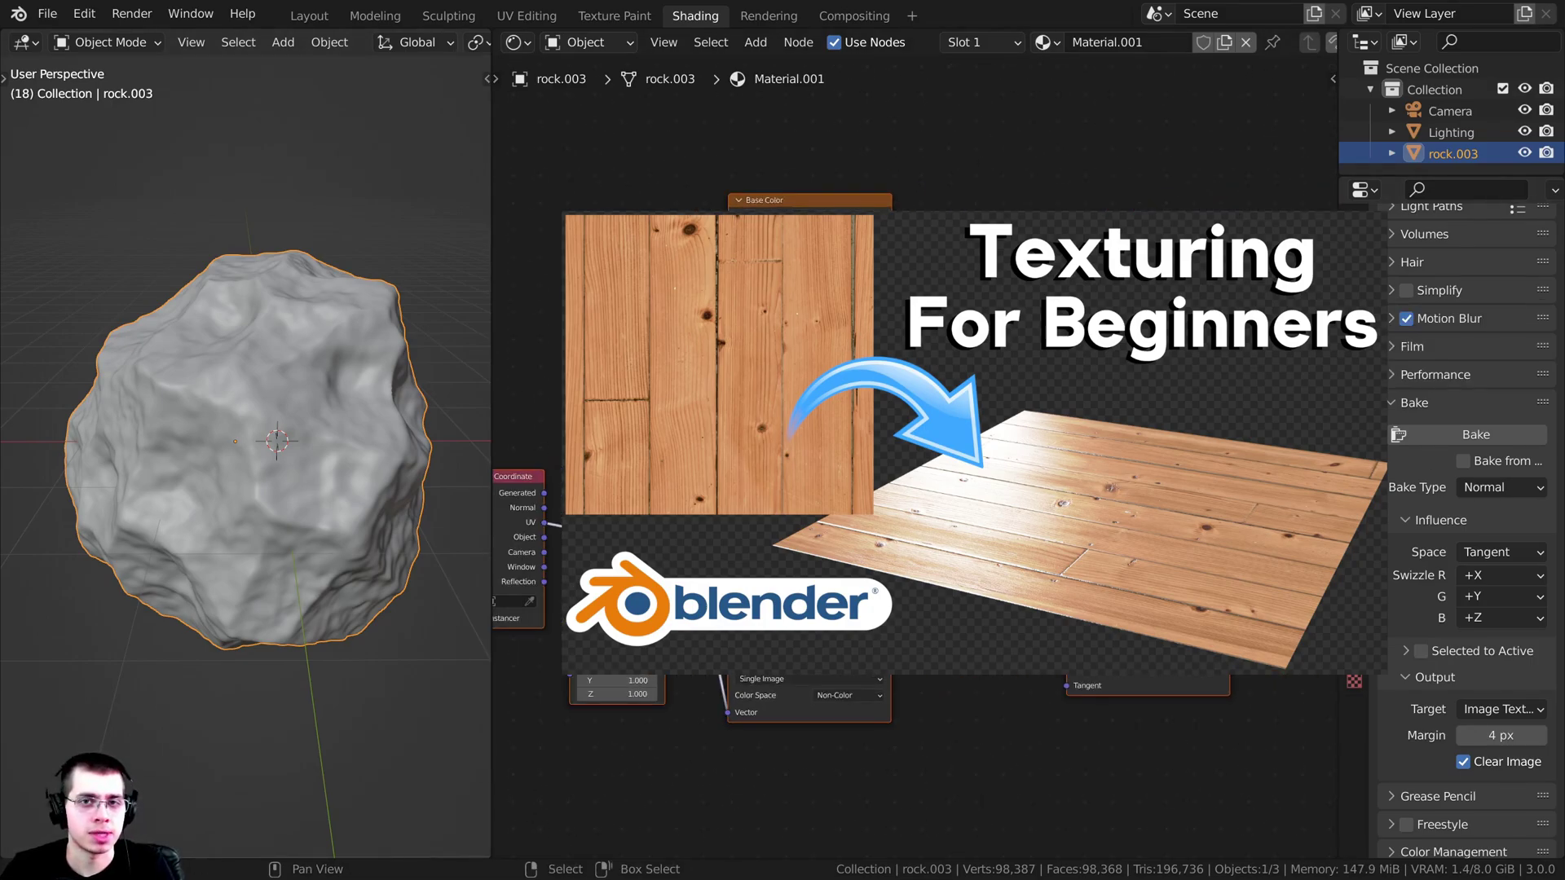
Step: Switch the 3D viewport to rendered shading and preview the Base Color texture on the rock
key(z)
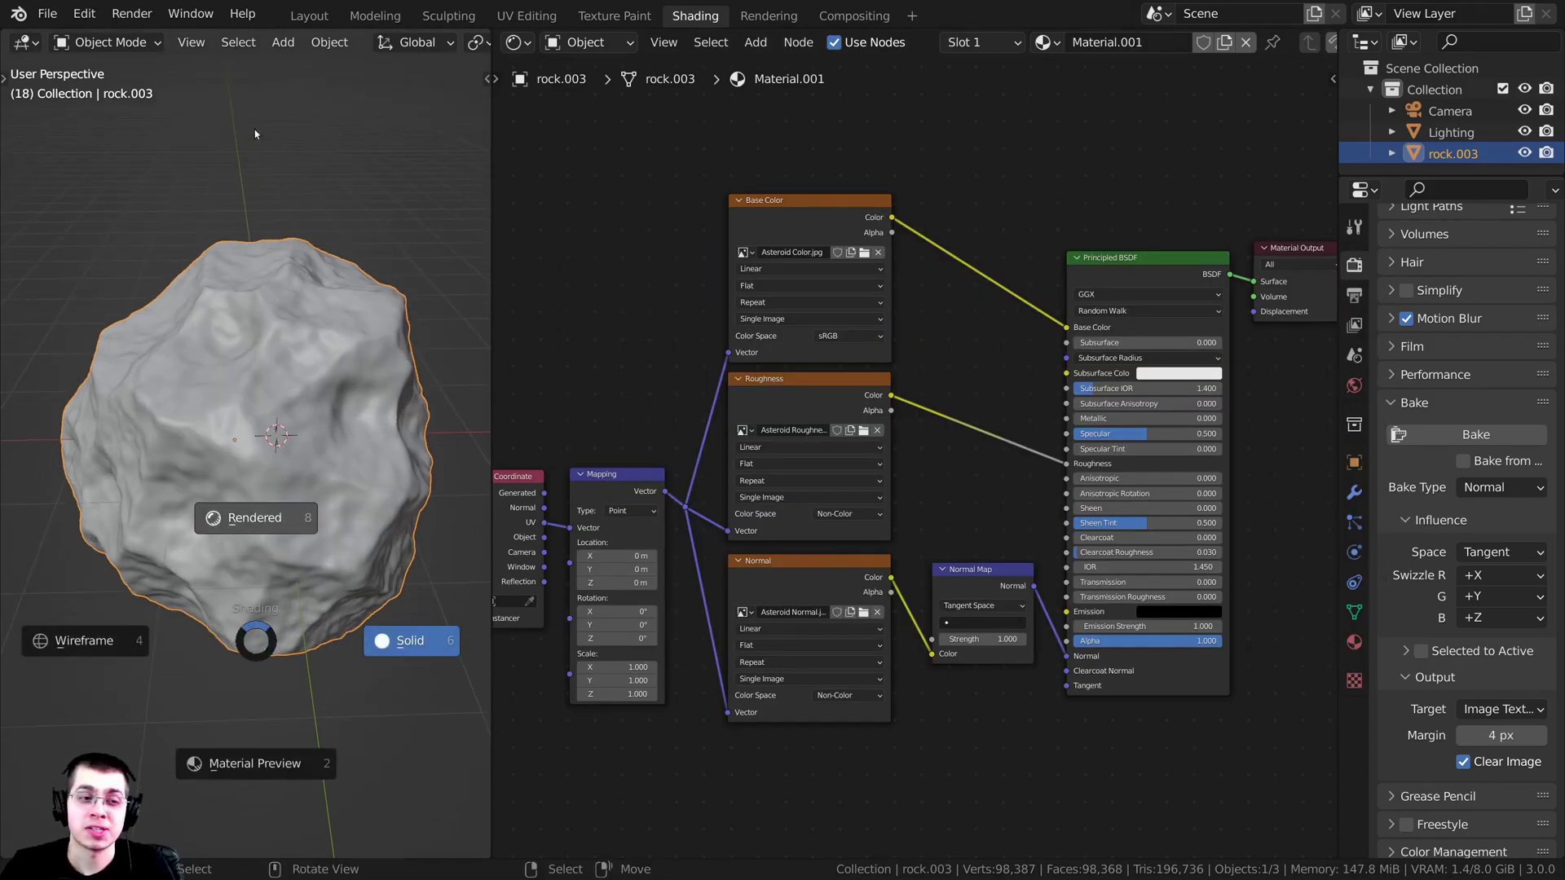
click(262, 500)
middle_drag(285, 465, 308, 441)
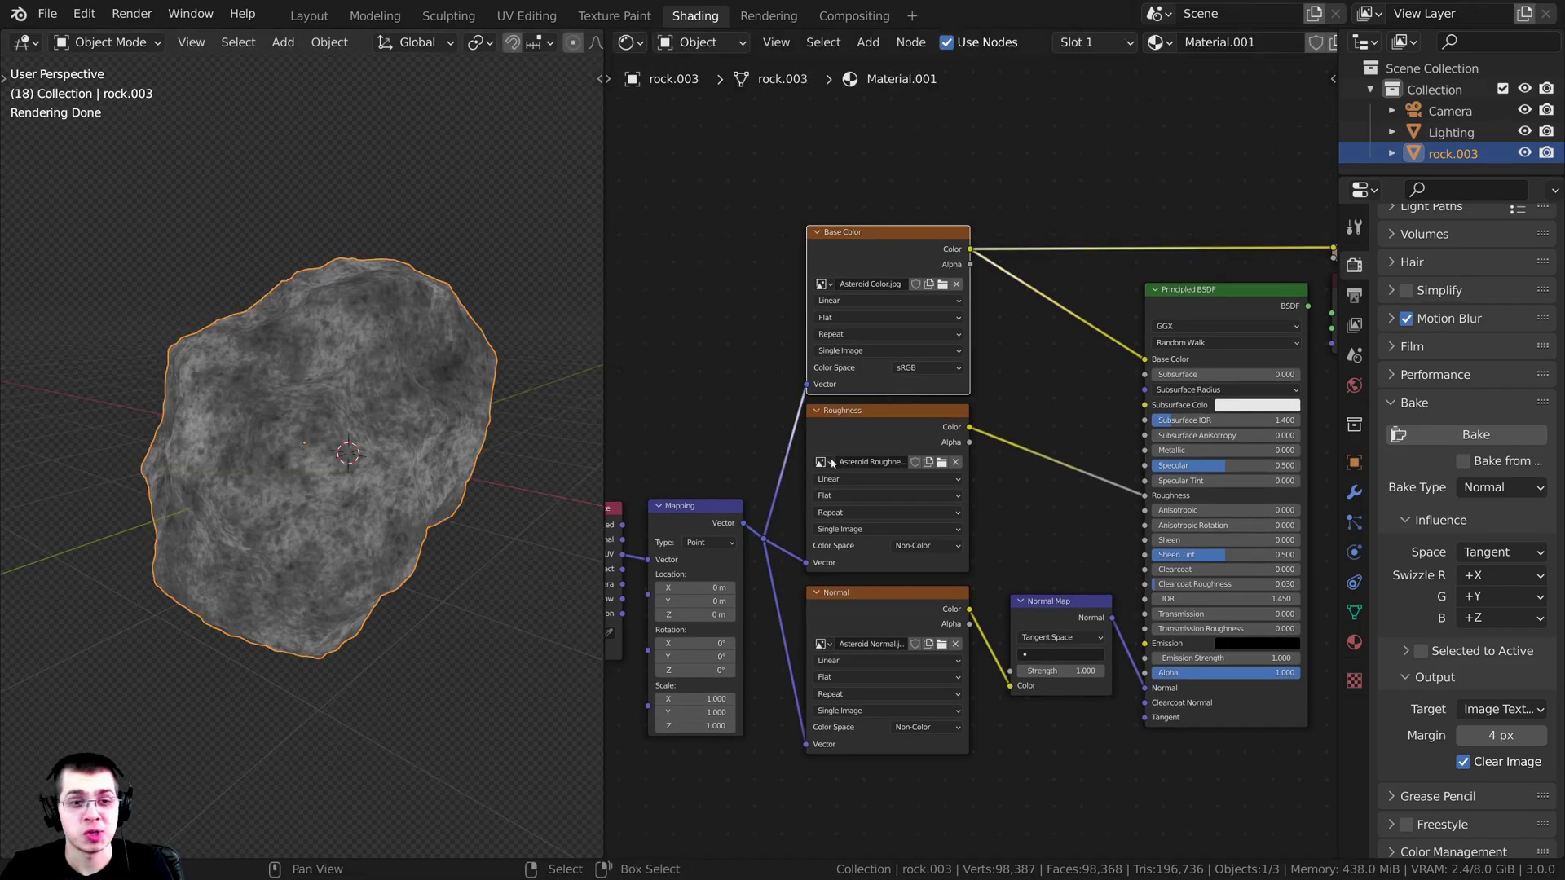
Step: Preview the Roughness and Normal textures on the rock, and reconnect the Principled BSDF to the Material Output
click(856, 424)
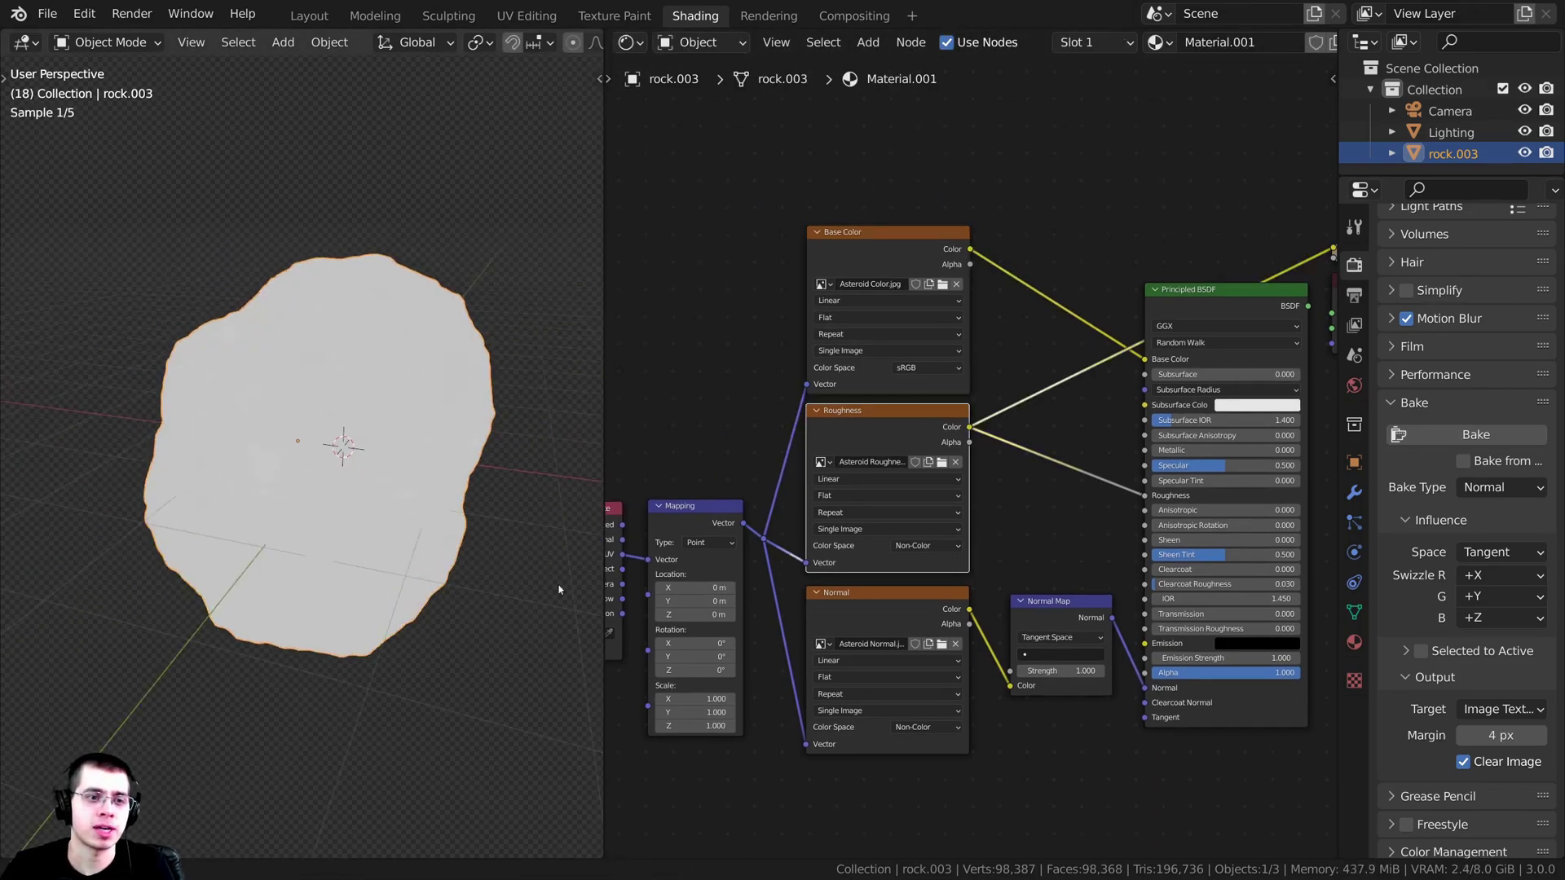
ctrl+shift+click(864, 604)
ctrl+shift+click(1197, 311)
Step: Examine the rendered rock with its baked textures from several angles and distances, along with the material's node setup
middle_drag(353, 405, 370, 334)
scroll(392, 367, up, 2)
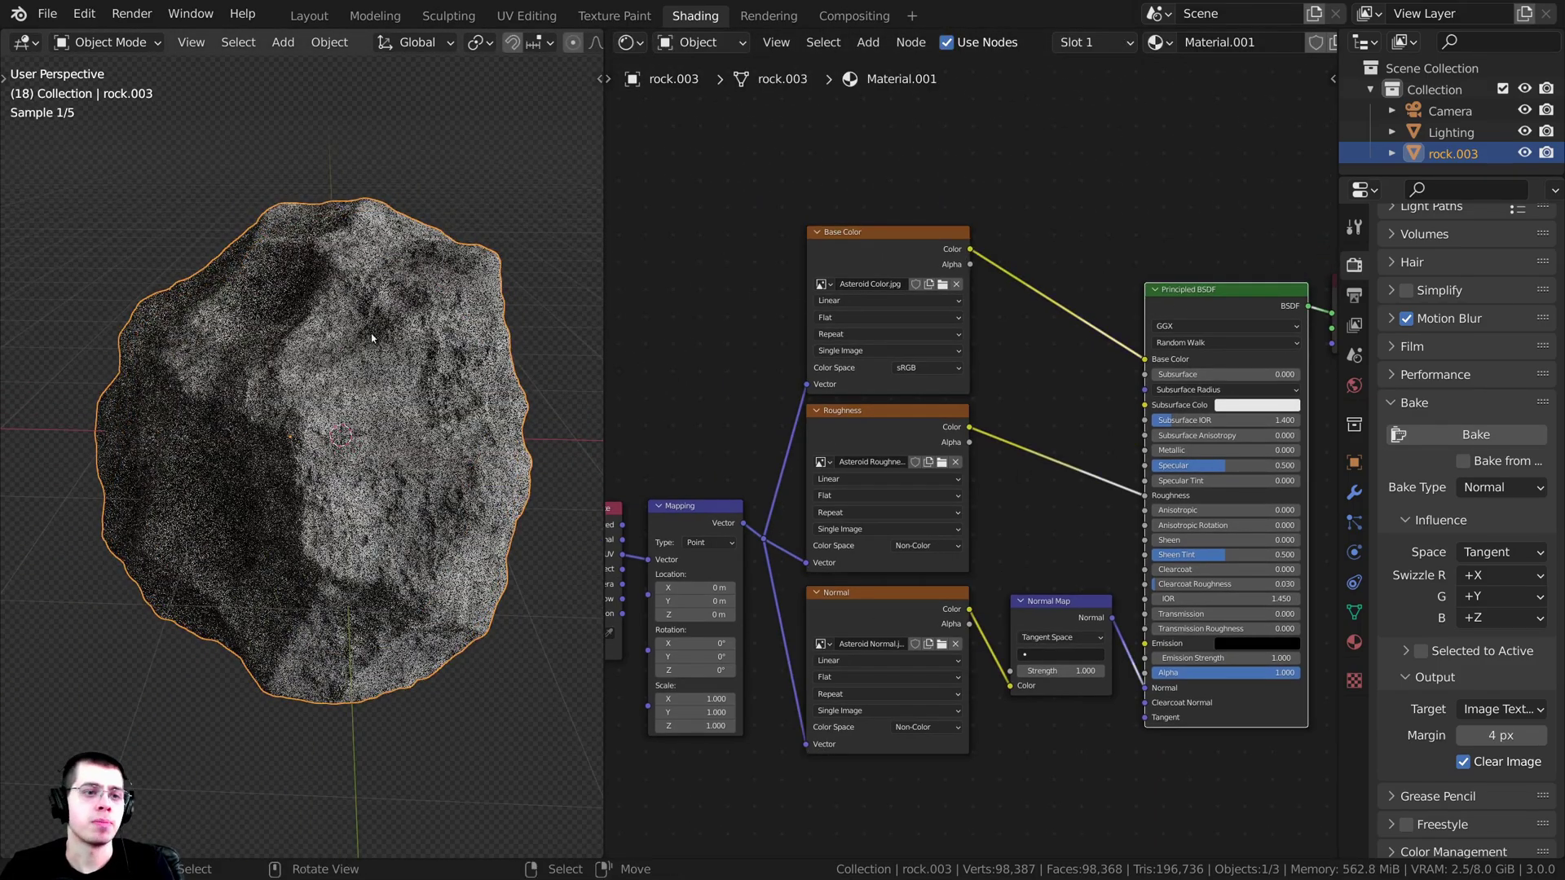
middle_drag(391, 399, 409, 427)
scroll(359, 404, up, 4)
scroll(374, 404, down, 5)
scroll(410, 427, up, 1)
scroll(402, 440, down, 2)
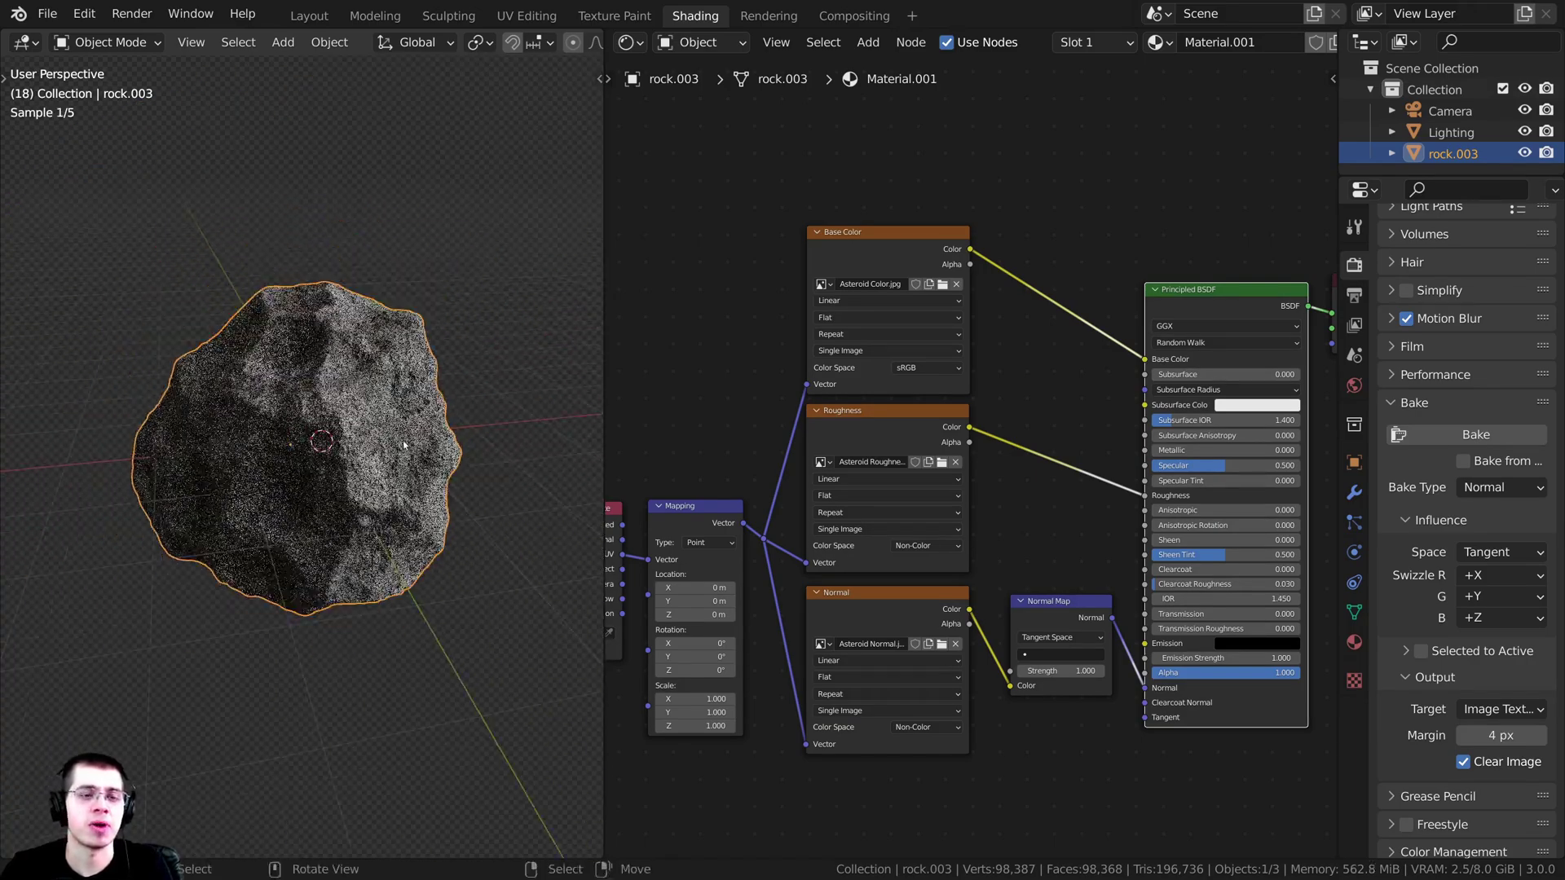
scroll(969, 455, up, 1)
middle_drag(862, 477, 870, 437)
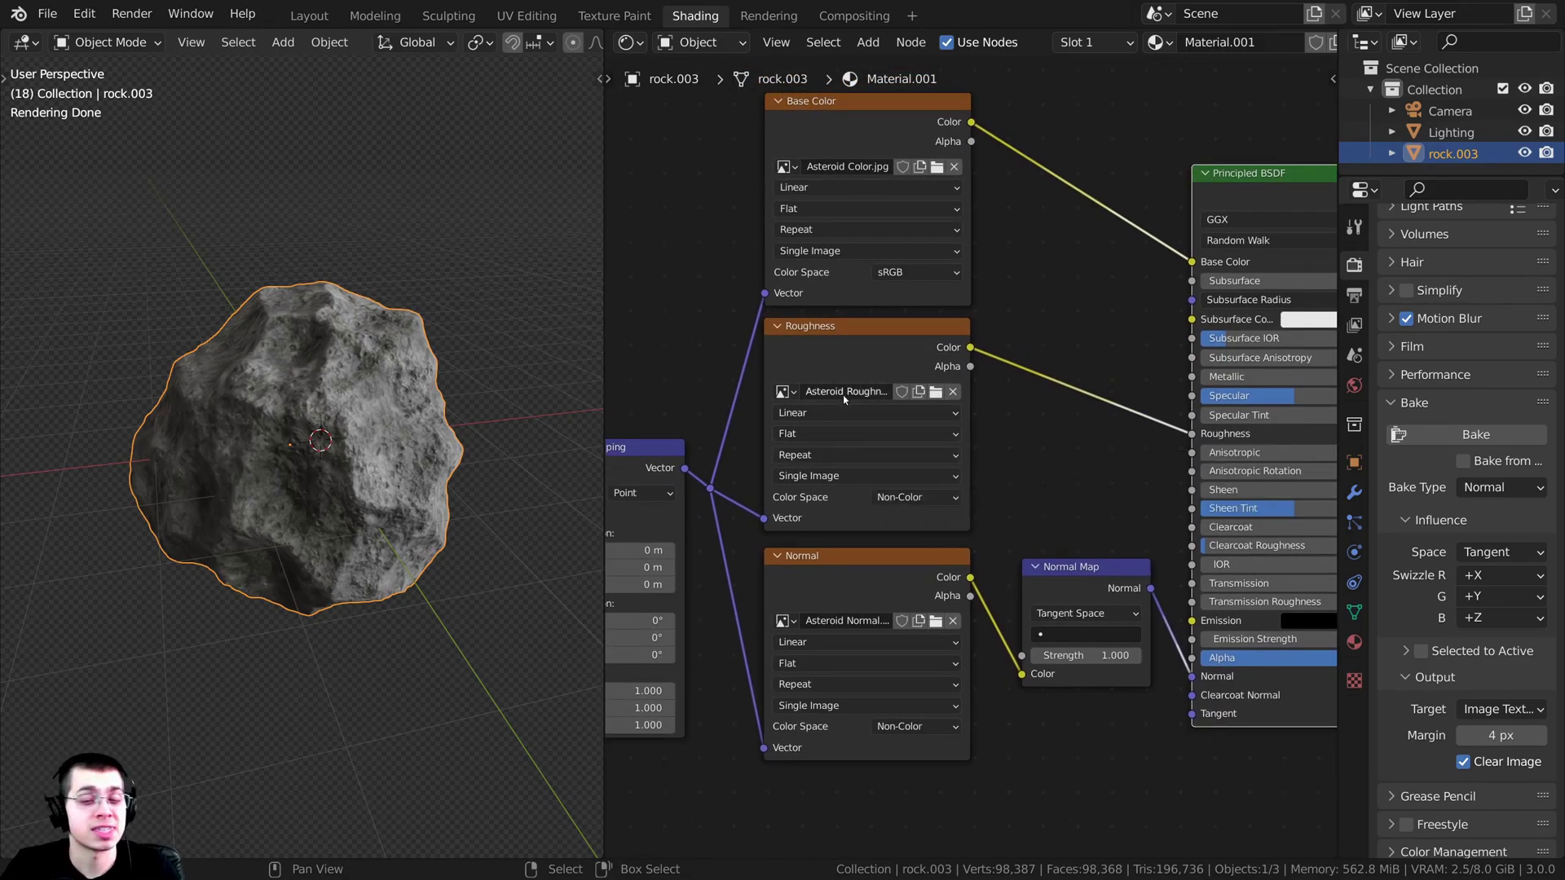
middle_drag(851, 391, 855, 402)
middle_drag(691, 496, 726, 498)
scroll(517, 296, up, 3)
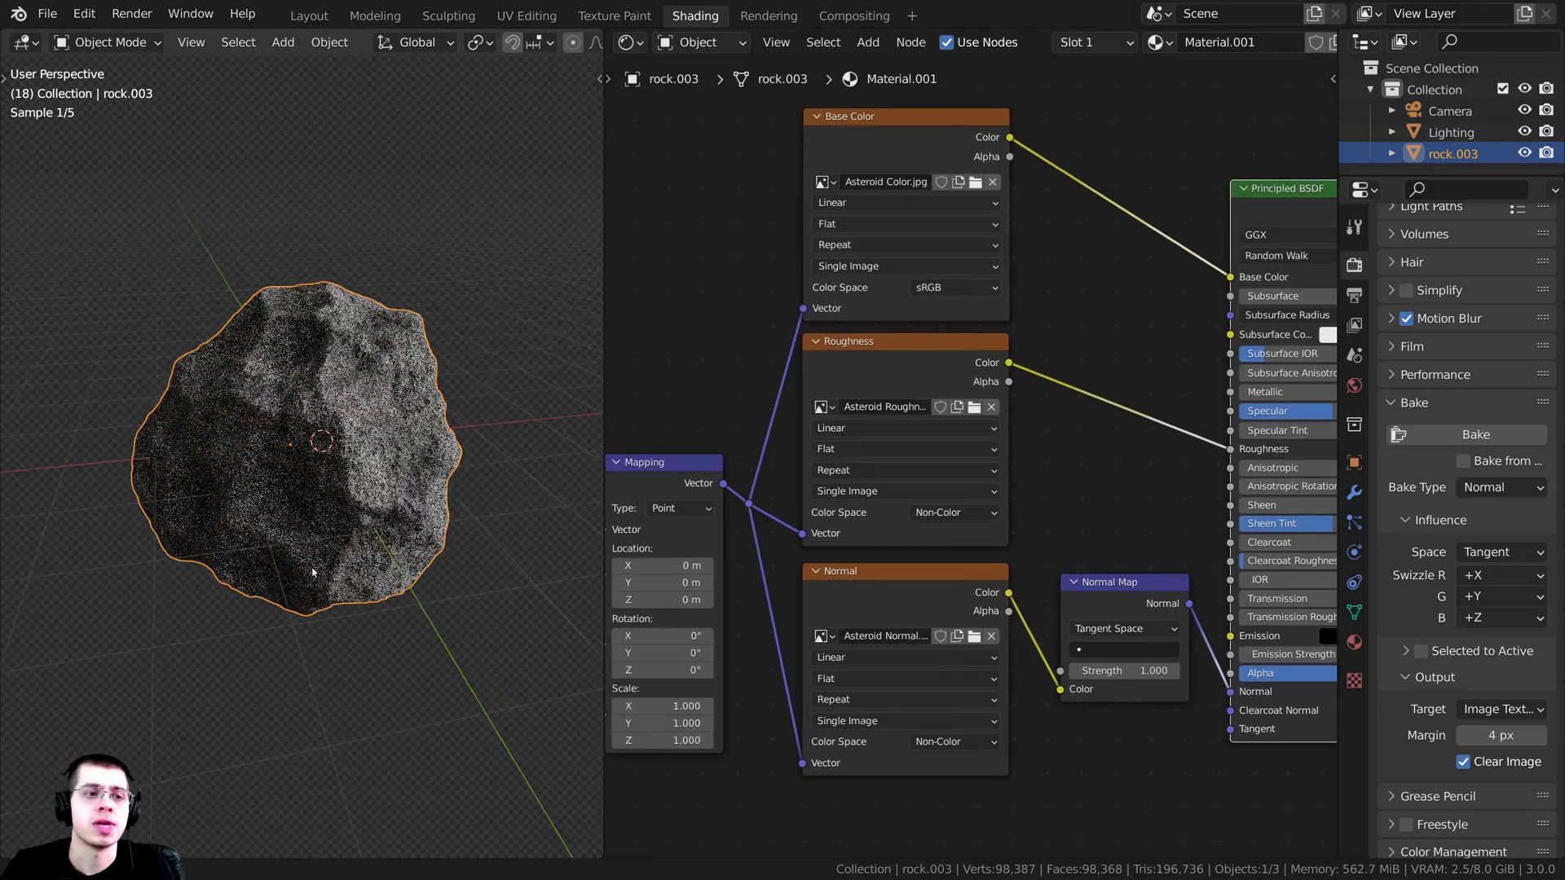
scroll(984, 342, down, 2)
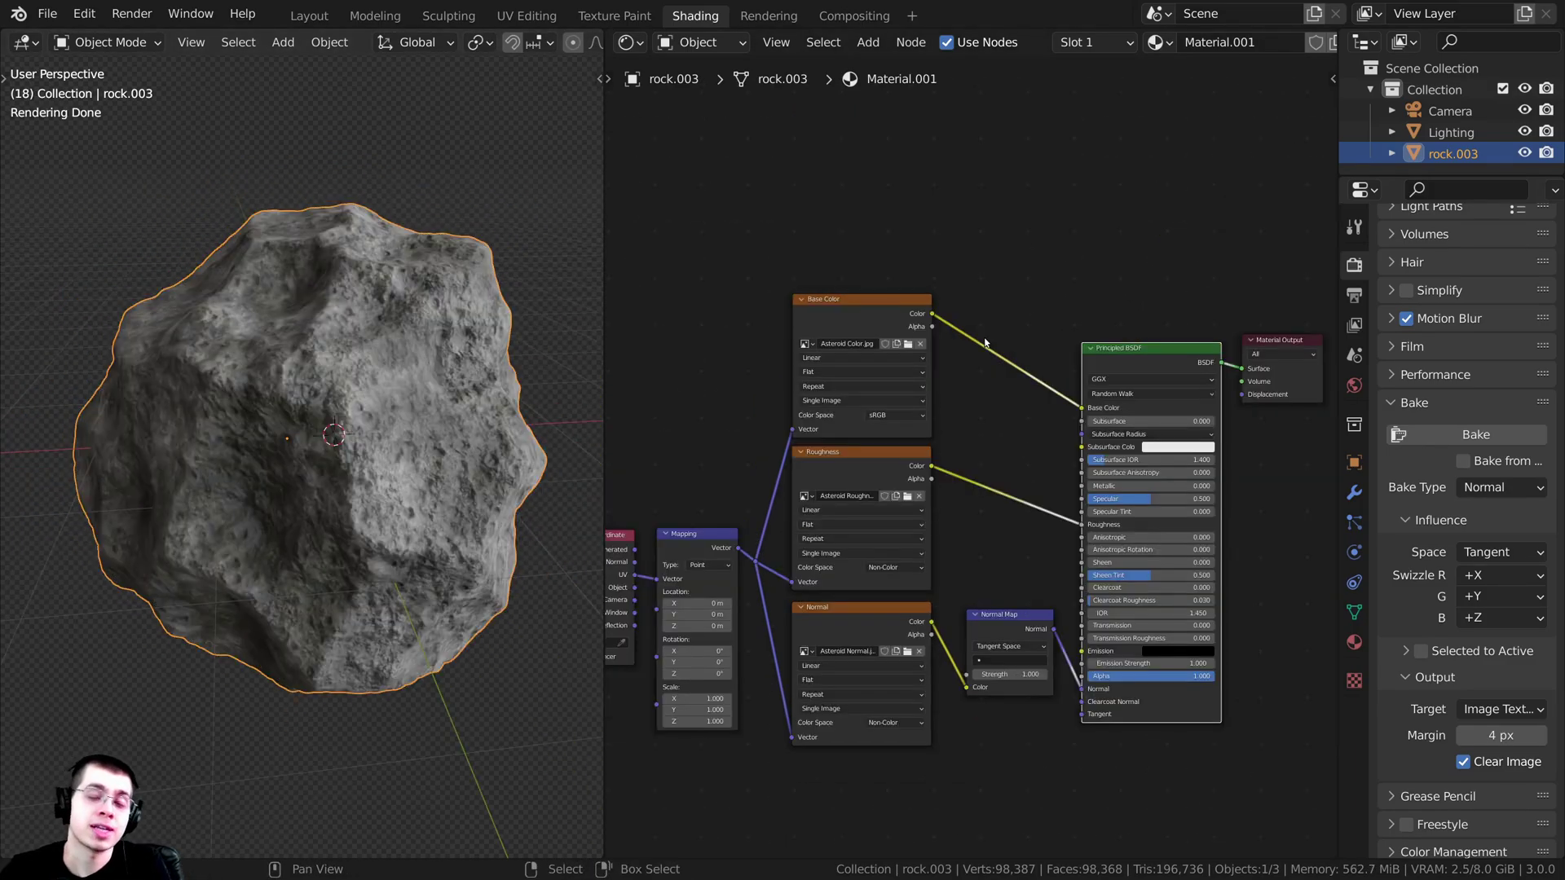